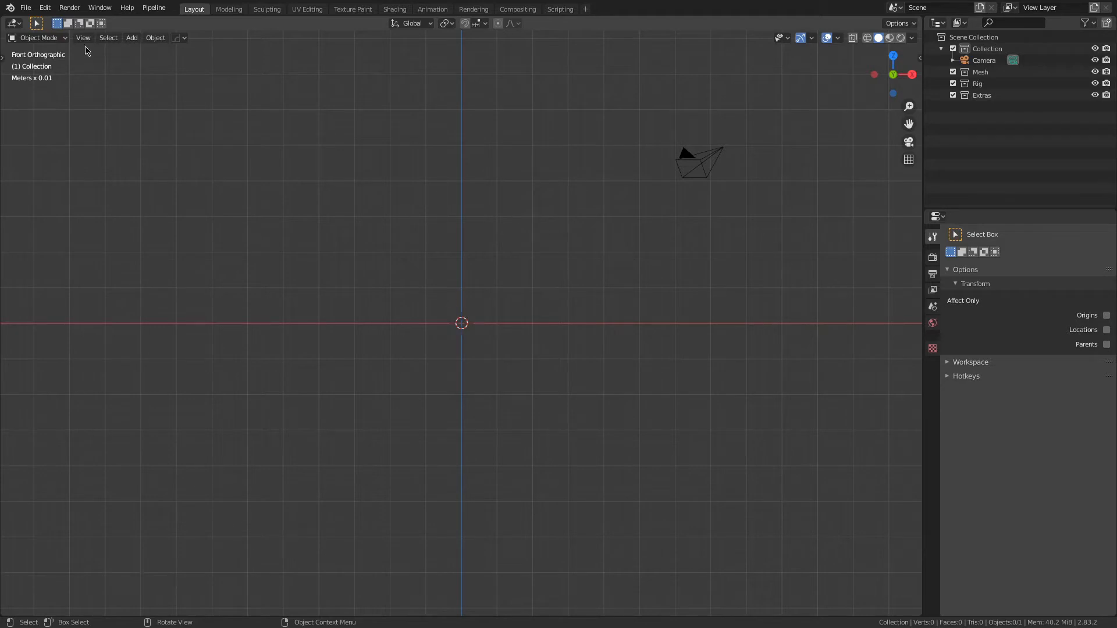
Step: Review the Send to Unreal add-on's path settings in the Blender preferences, then close the preferences
click(45, 7)
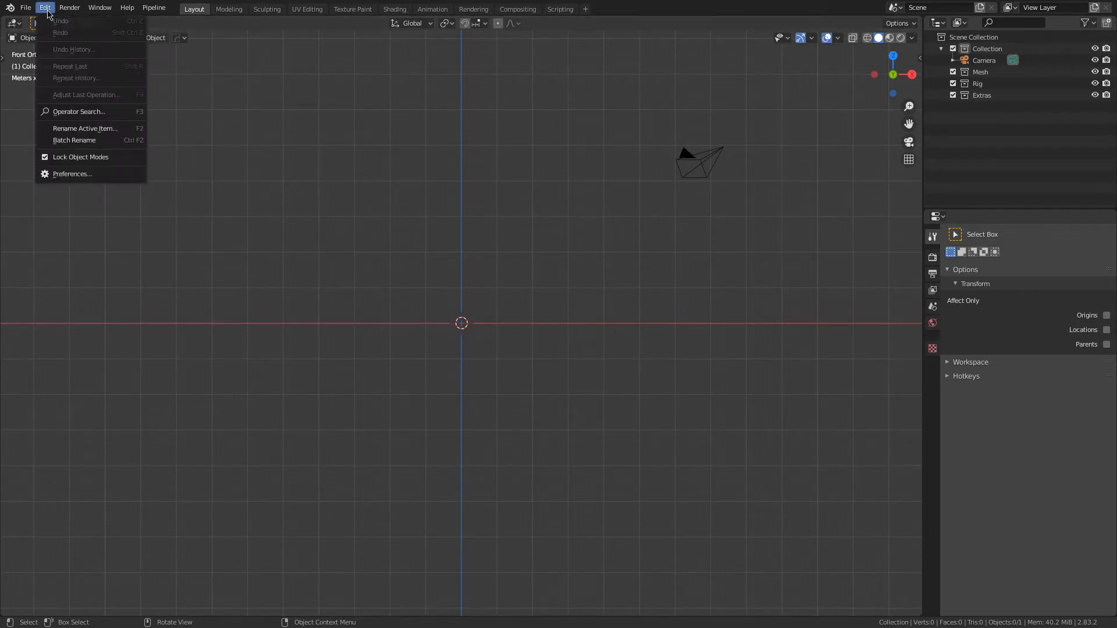
click(78, 174)
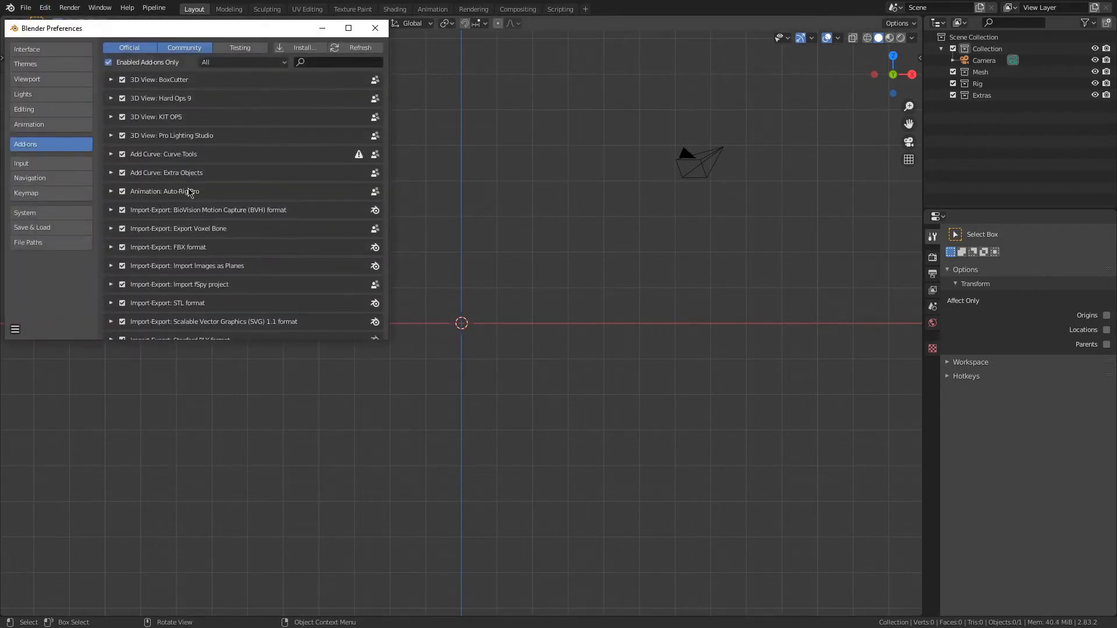
scroll(180, 175, down, 5)
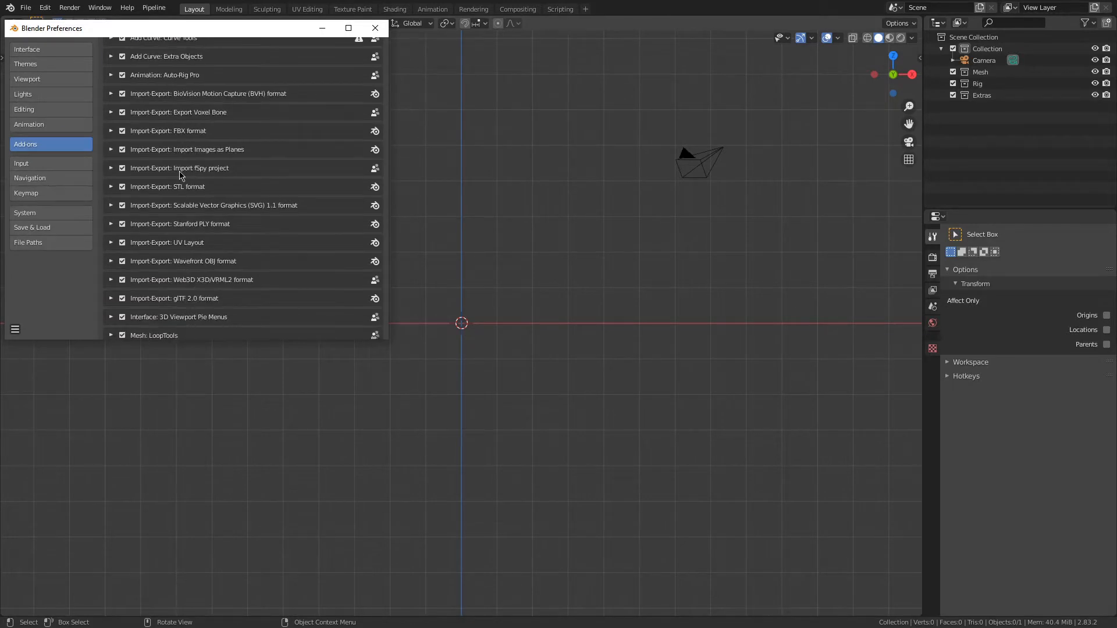
scroll(180, 172, down, 9)
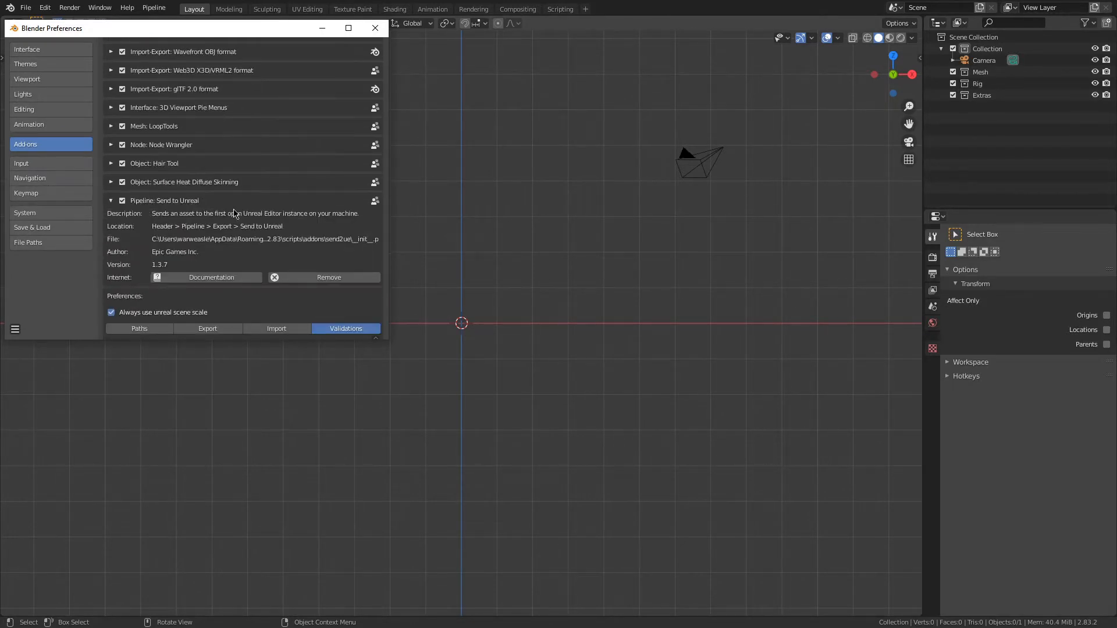
scroll(234, 213, down, 4)
double_click(273, 33)
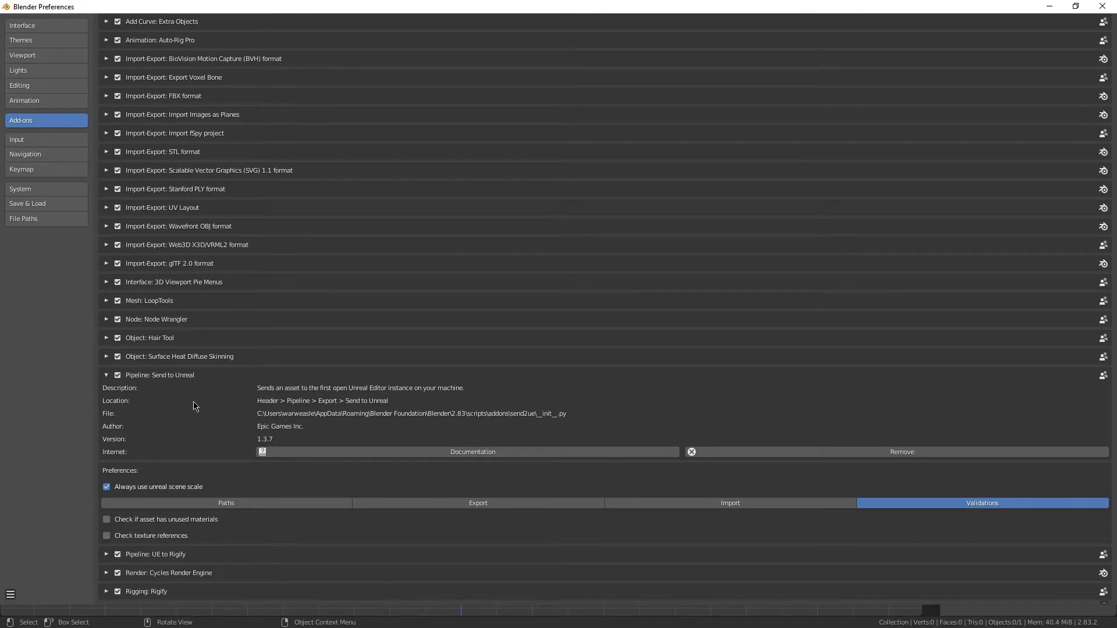
click(157, 504)
scroll(288, 327, down, 3)
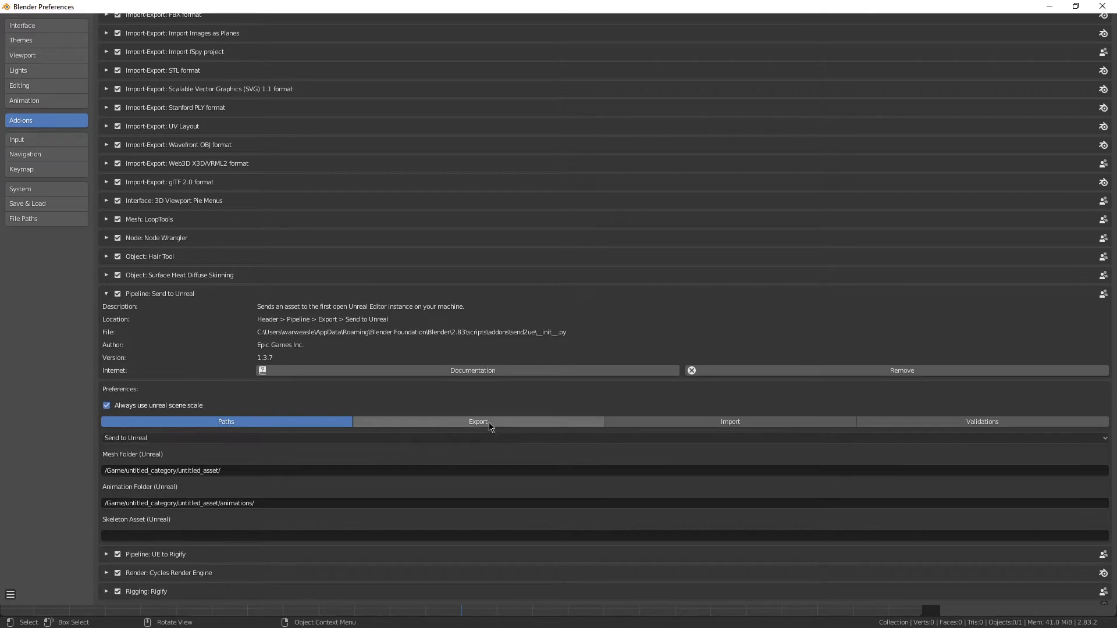
scroll(632, 195, up, 8)
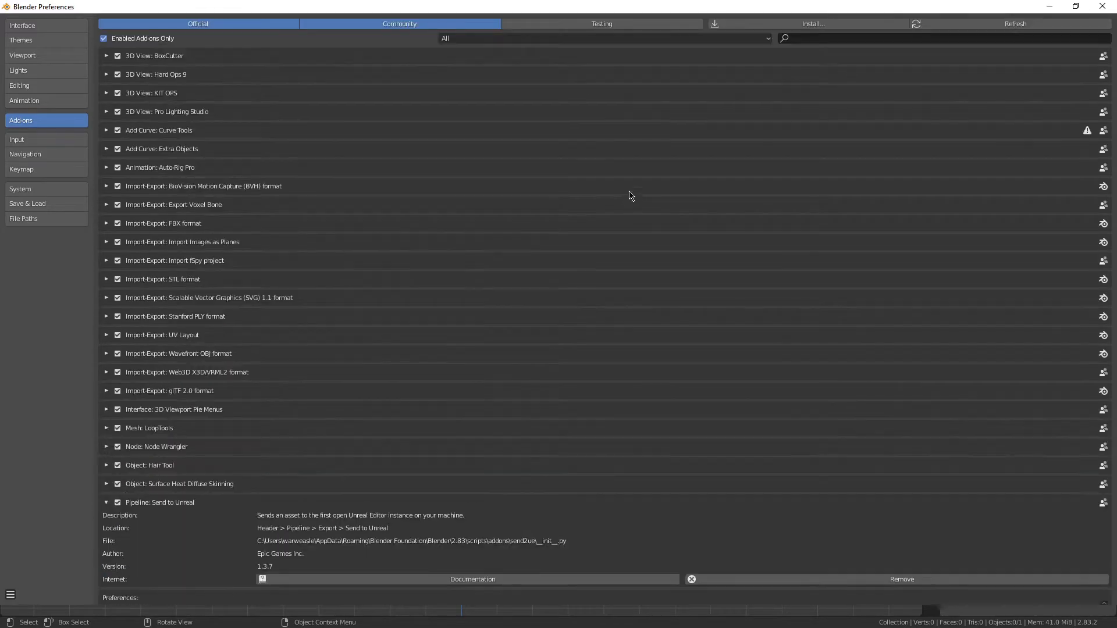
click(1102, 7)
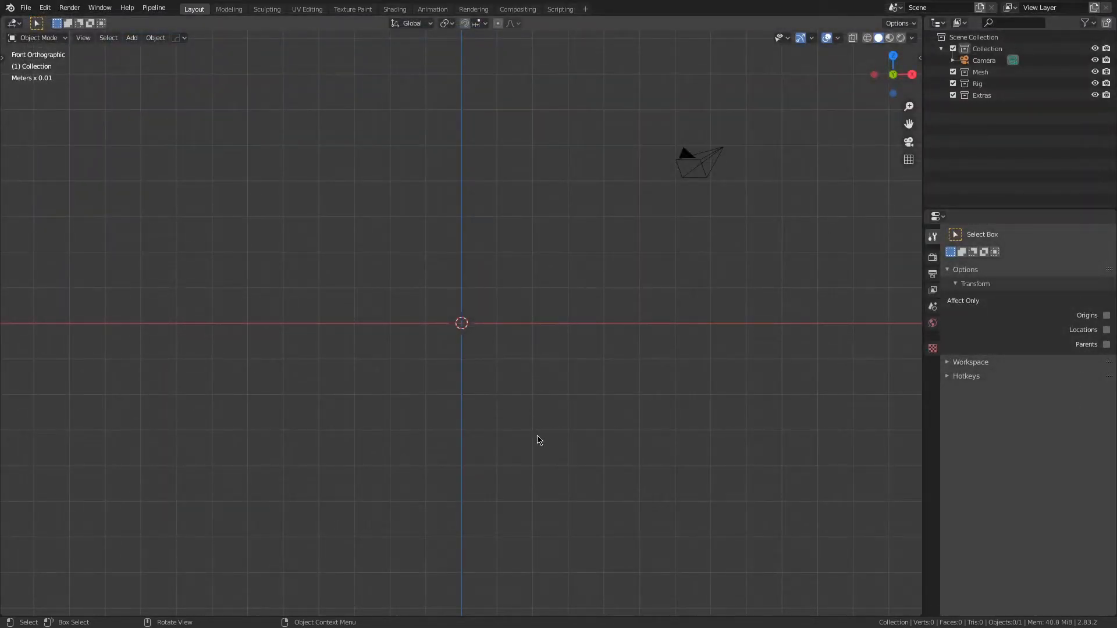
Step: Add a monkey mesh at the world origin and shade it smooth
key(shift+a)
mouse_move(520, 389)
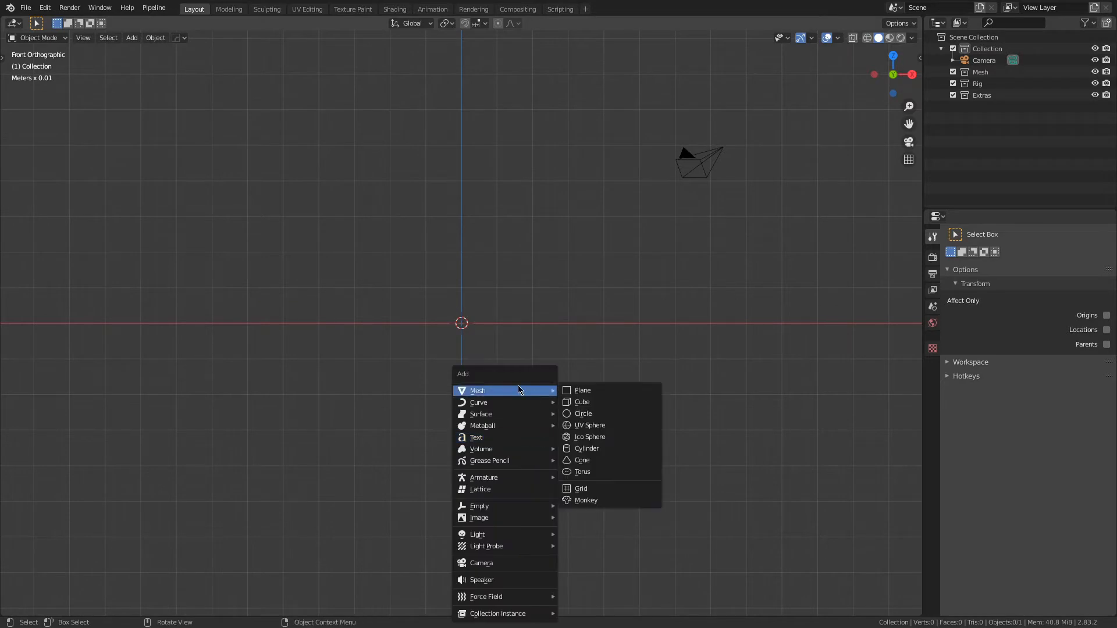
click(601, 504)
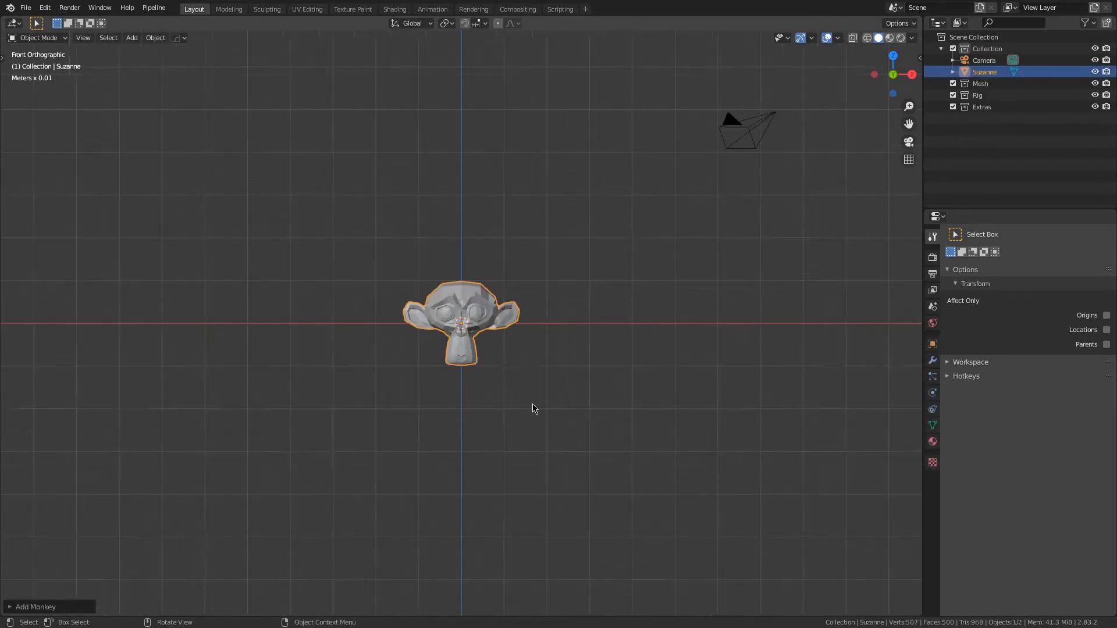
middle_drag(532, 407, 464, 306)
right_click(464, 306)
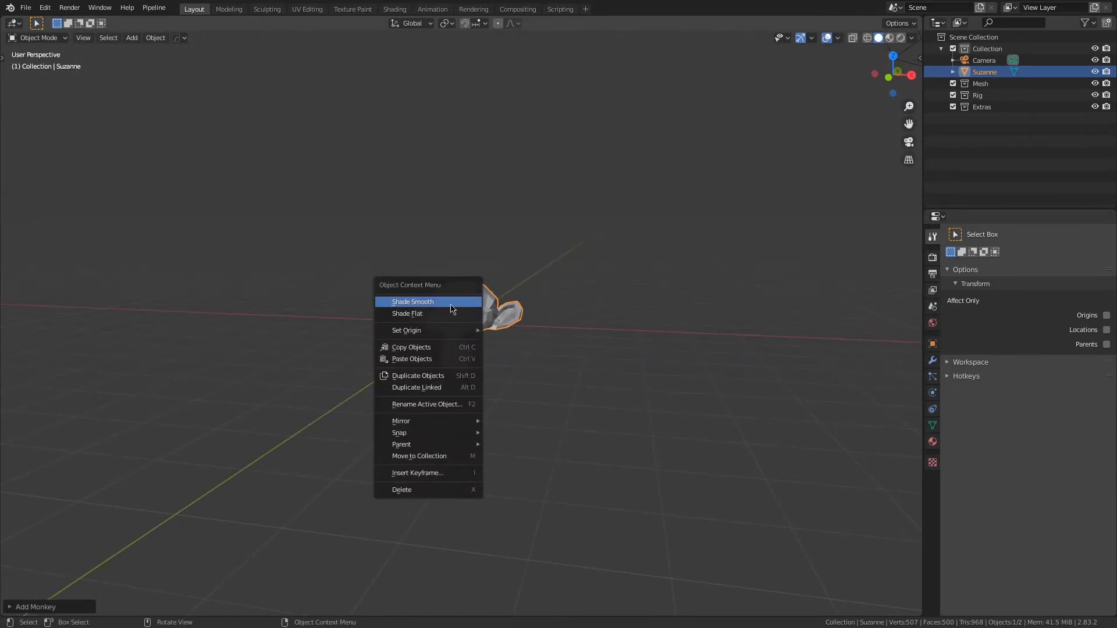
click(452, 302)
mouse_move(477, 385)
middle_down()
mouse_move(488, 402)
mouse_move(445, 398)
mouse_move(523, 408)
mouse_move(491, 417)
mouse_move(466, 400)
mouse_move(471, 407)
middle_up()
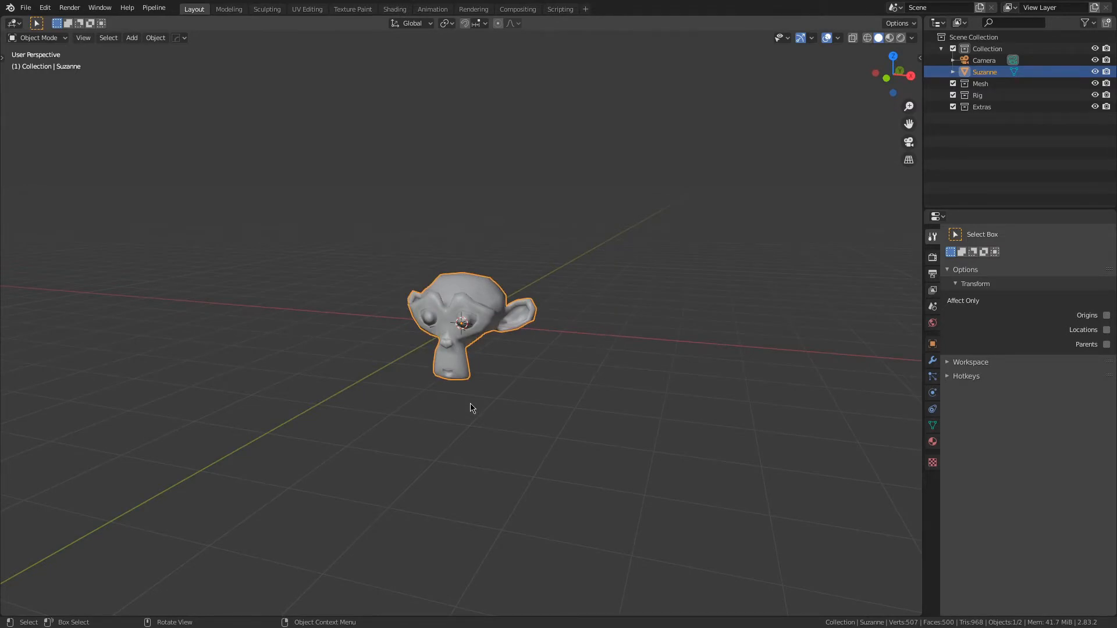
Step: Scale the monkey head up by a factor of 10 and return to the front orthographic view
key(m)
key(Escape)
text(s)
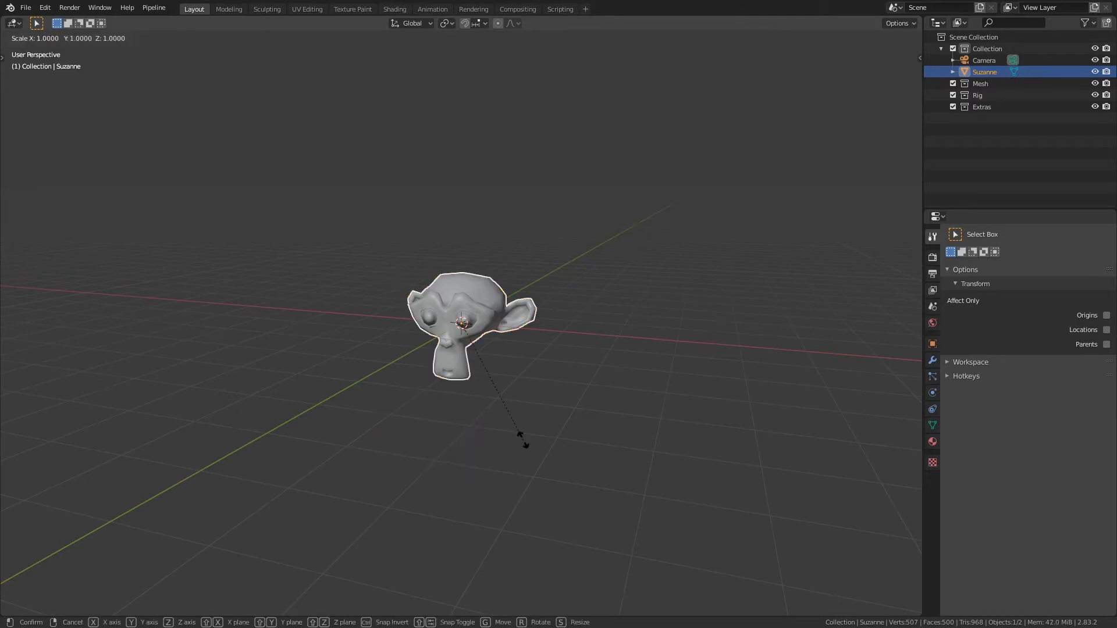
text(10)
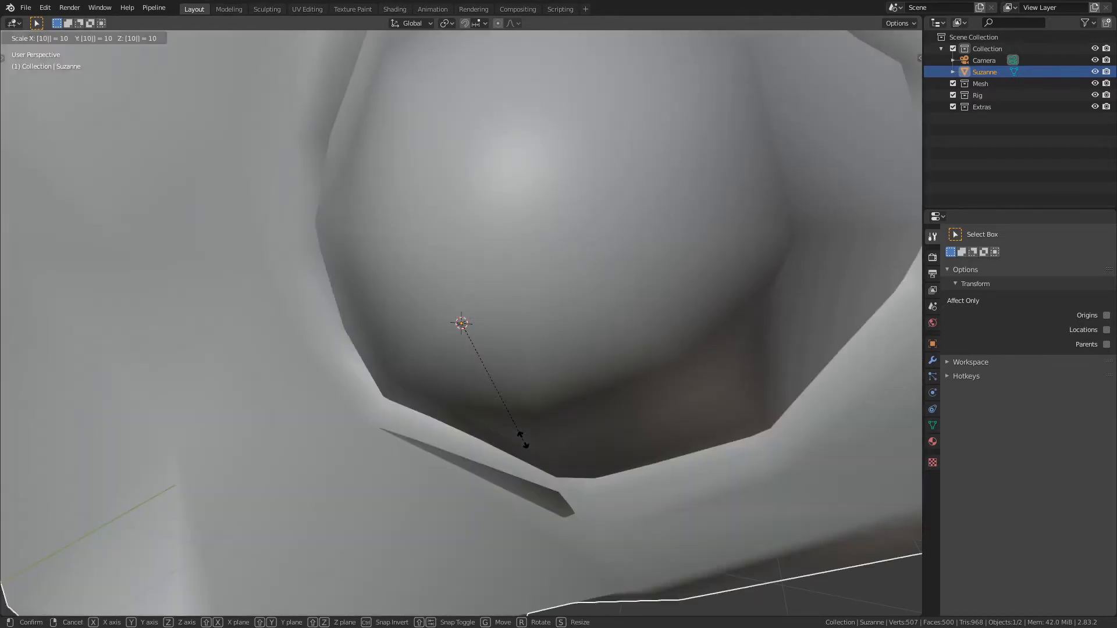
key(Return)
scroll(523, 440, down, 10)
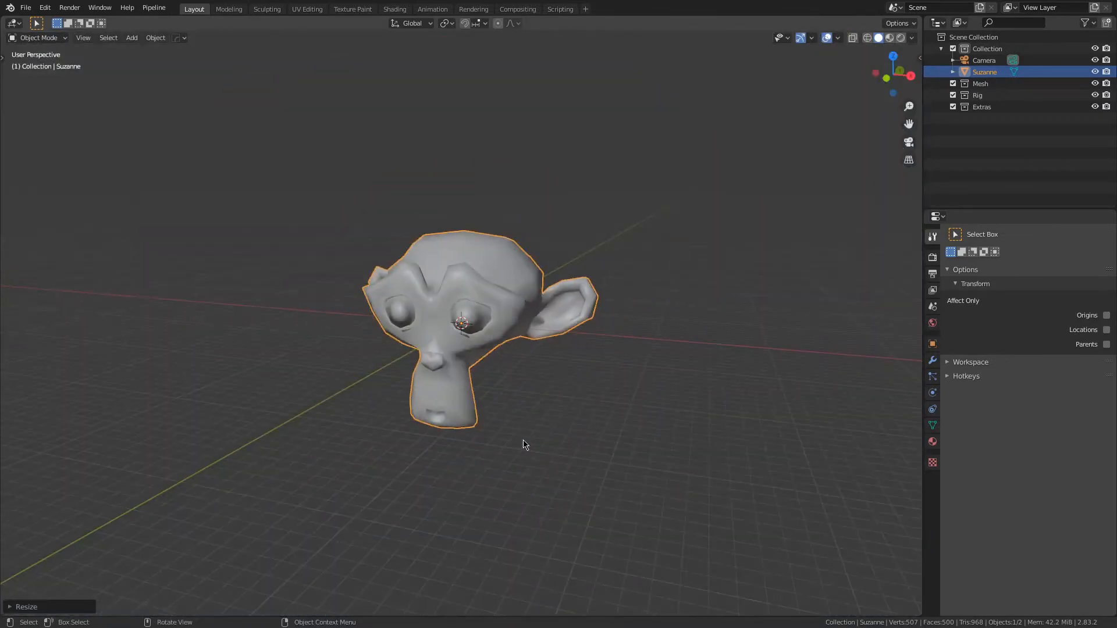
mouse_move(523, 442)
middle_down()
mouse_move(520, 399)
mouse_move(519, 443)
middle_up()
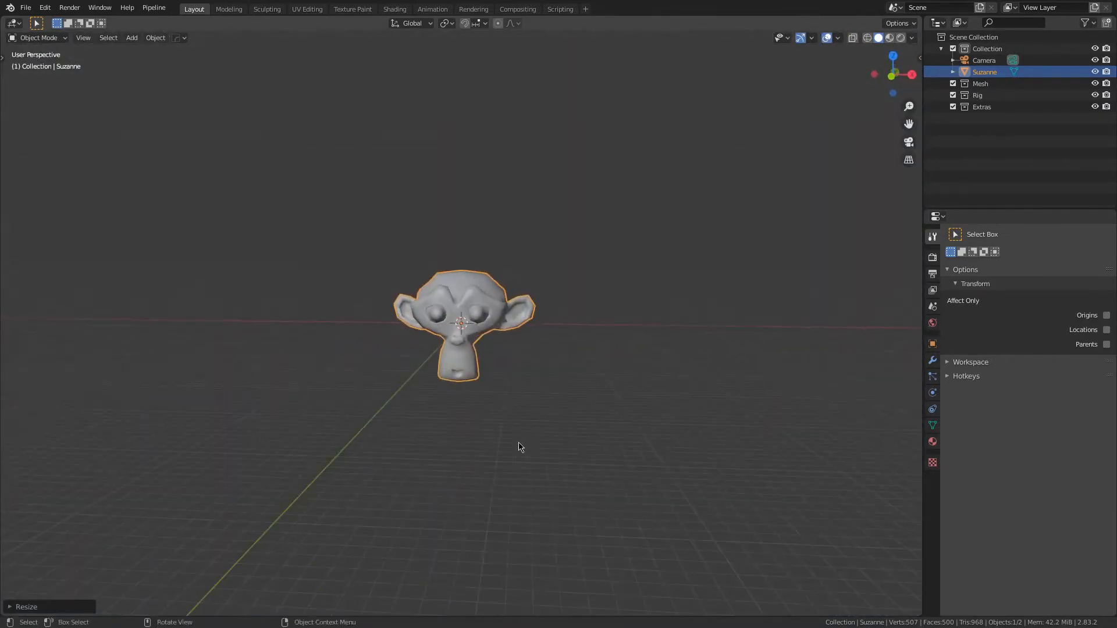
key(KP_1)
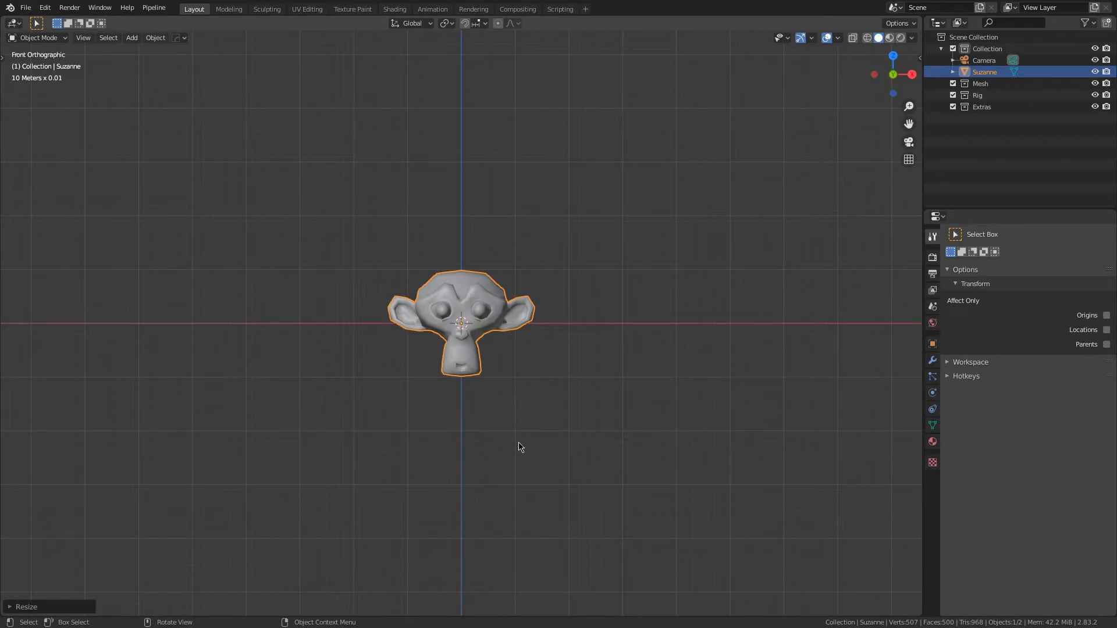
Step: Apply all transforms to the scaled monkey head
scroll(521, 433, up, 2)
middle_drag(522, 429, 486, 451)
key(shift+a)
mouse_move(456, 310)
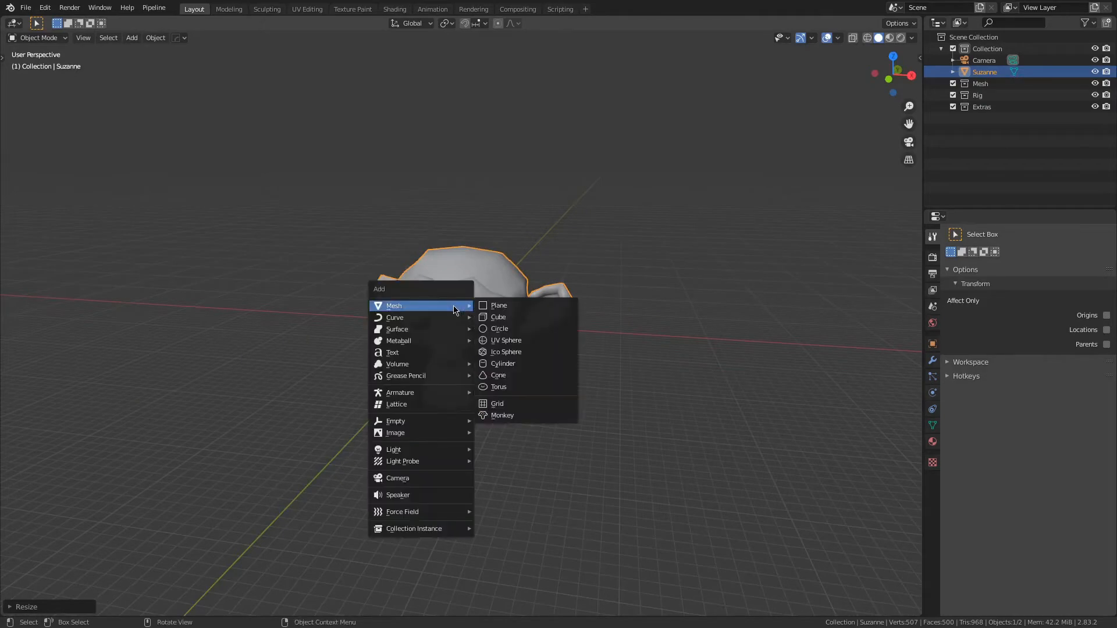
key(Escape)
key(ctrl+a)
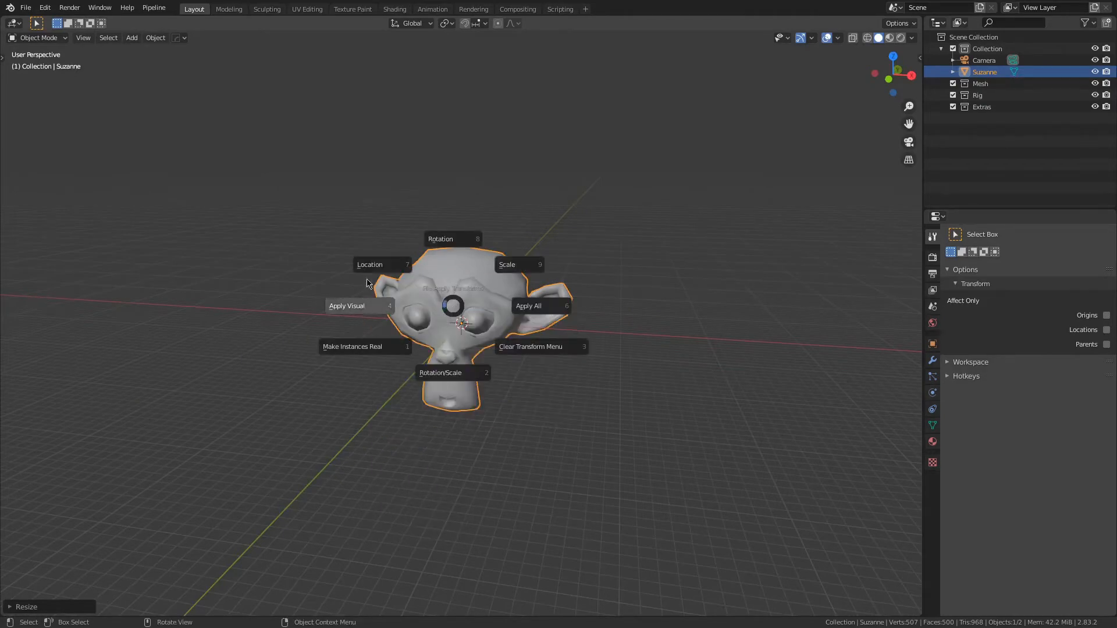
click(527, 307)
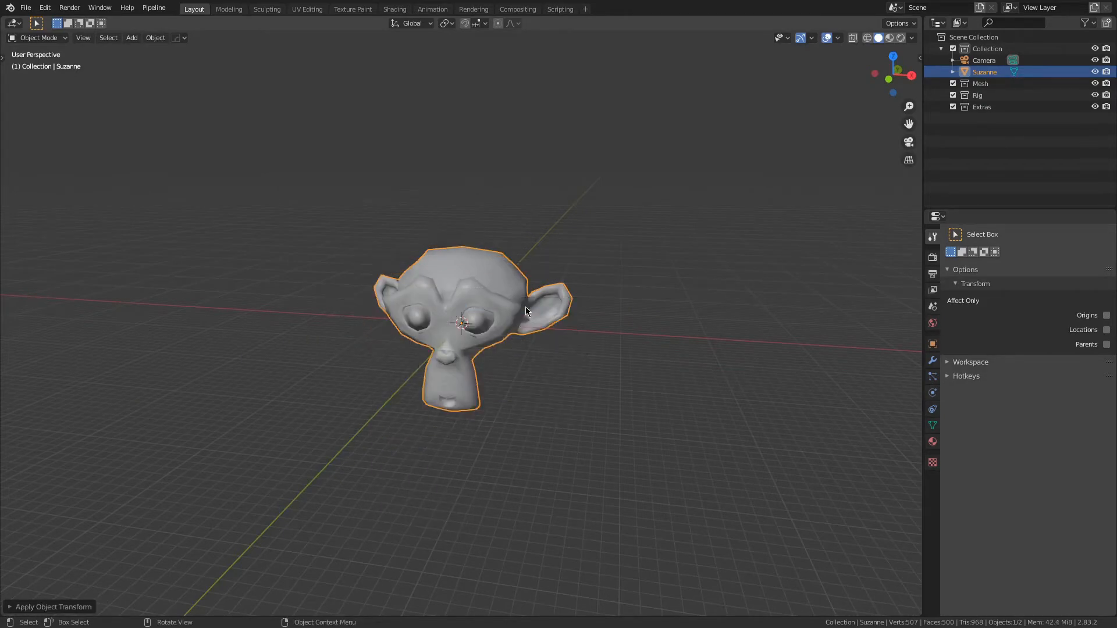
mouse_move(441, 489)
middle_down()
mouse_move(471, 460)
mouse_move(459, 488)
mouse_move(423, 484)
middle_up()
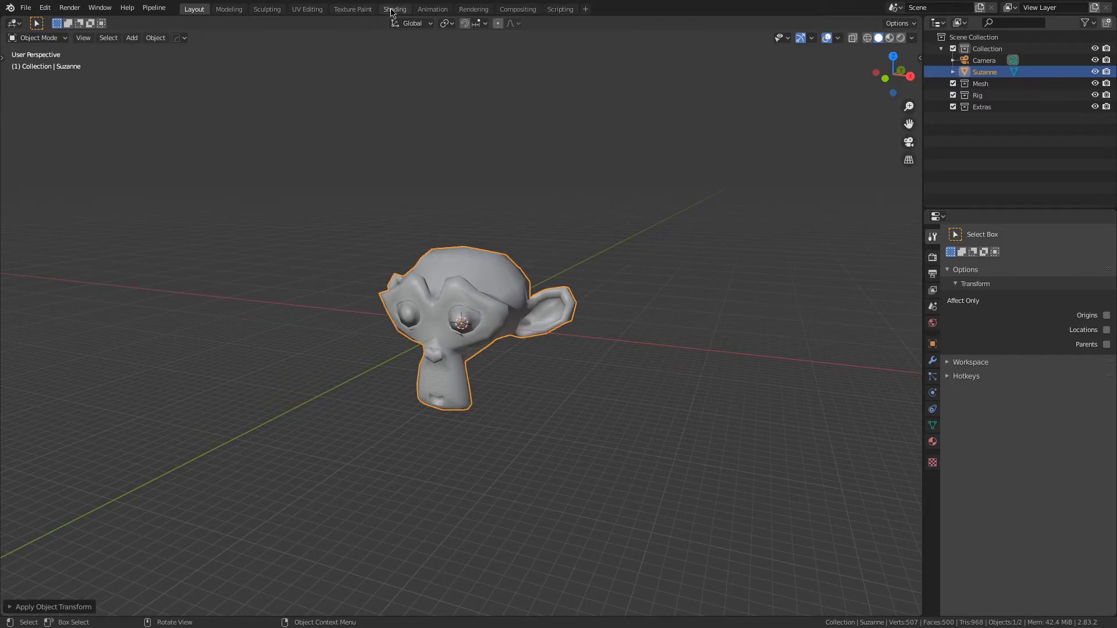
Step: Examine the monkey head's existing UV layout next to its mesh in the UV Editing workspace
click(307, 8)
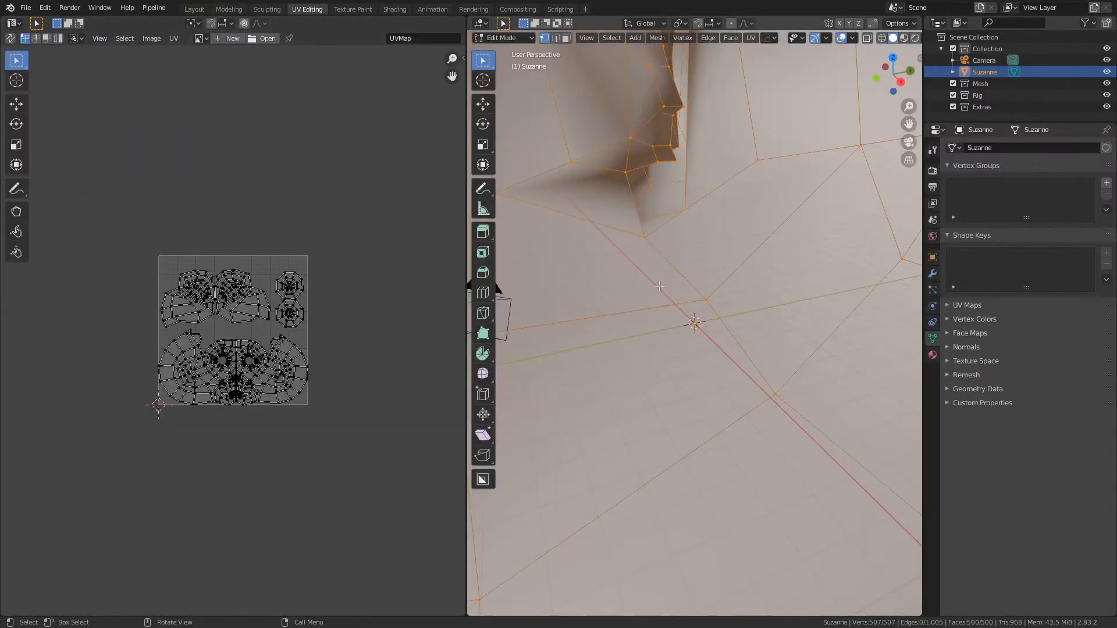
scroll(578, 358, down, 8)
middle_drag(577, 357, 311, 450)
scroll(340, 458, up, 1)
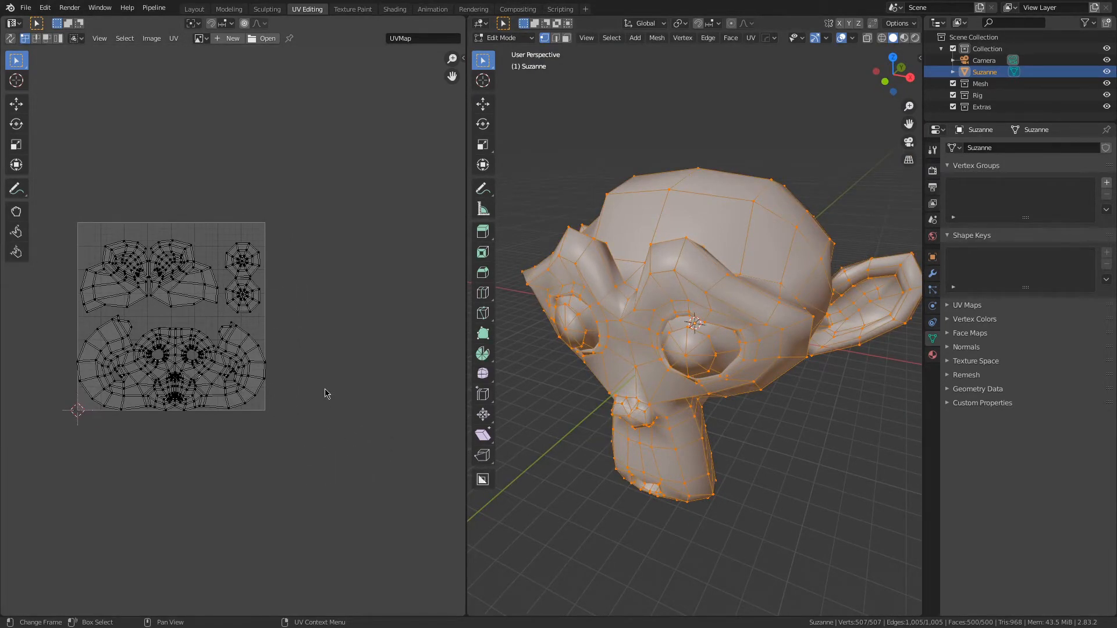
scroll(325, 394, down, 3)
scroll(324, 391, up, 2)
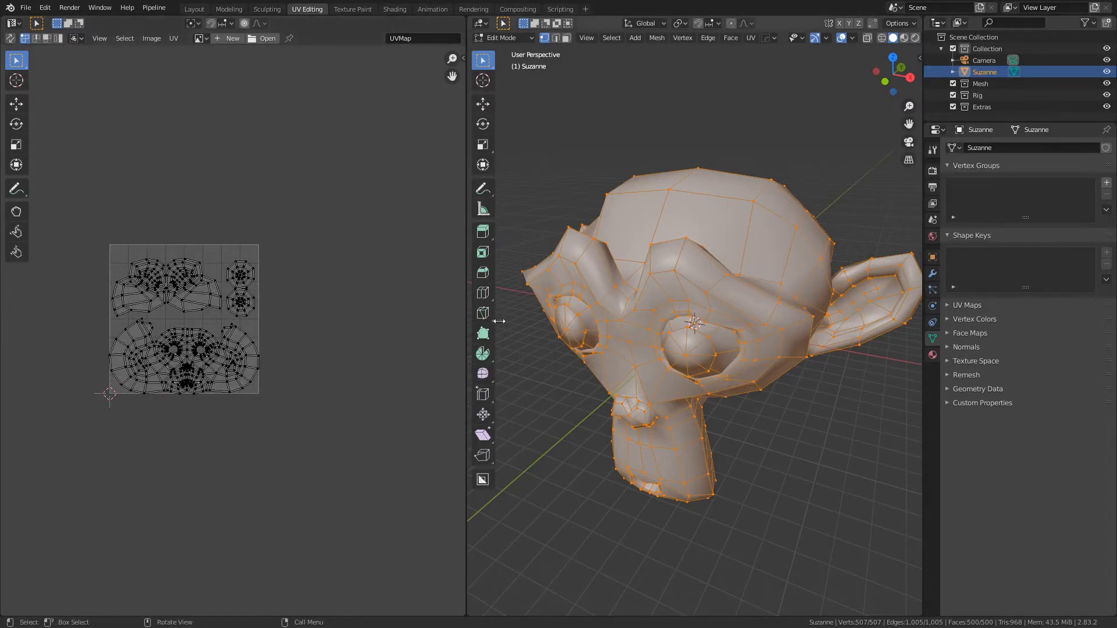
middle_drag(576, 341, 570, 337)
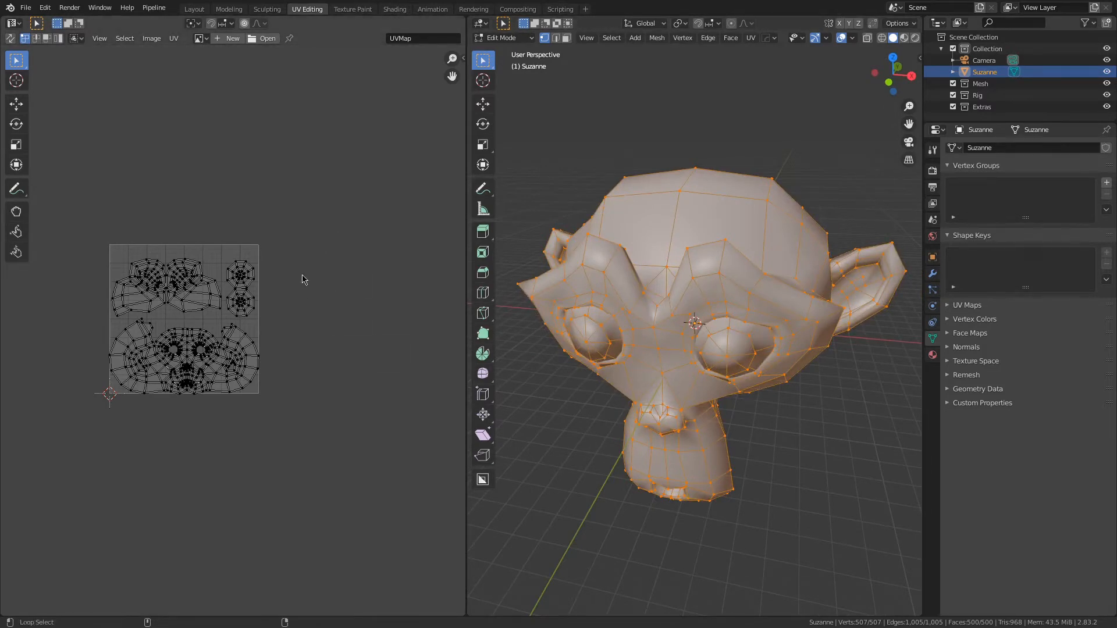
Step: Switch to Chrome, open Substance Source, and download the Car Iridescent Paint SBSAR material from the free assets
key(alt+Tab)
key(alt+Tab)
key(alt+Tab)
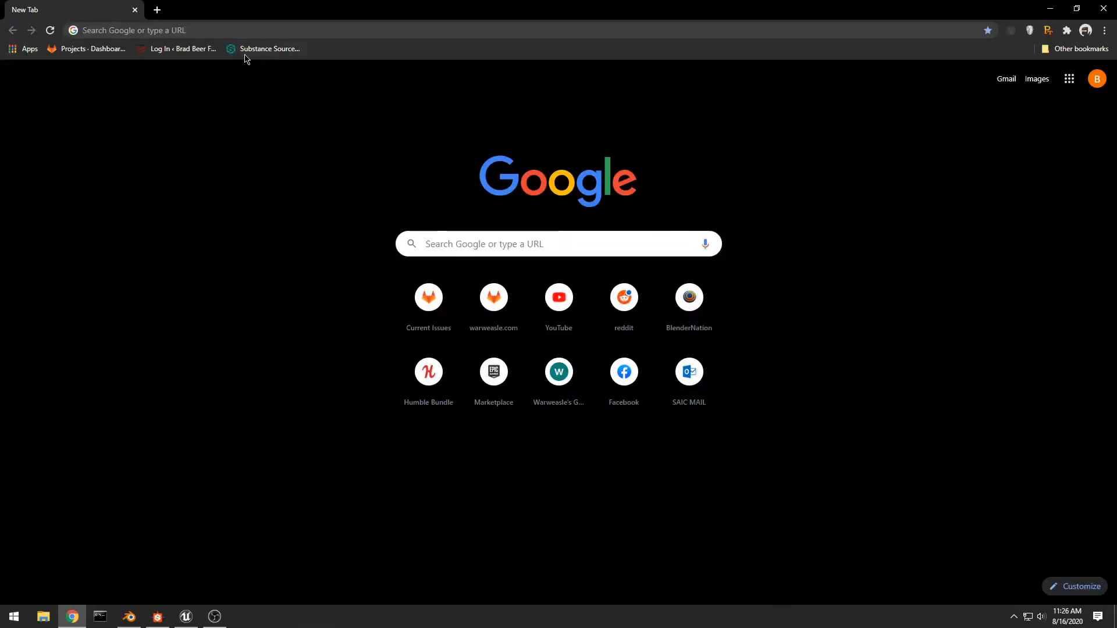
click(244, 53)
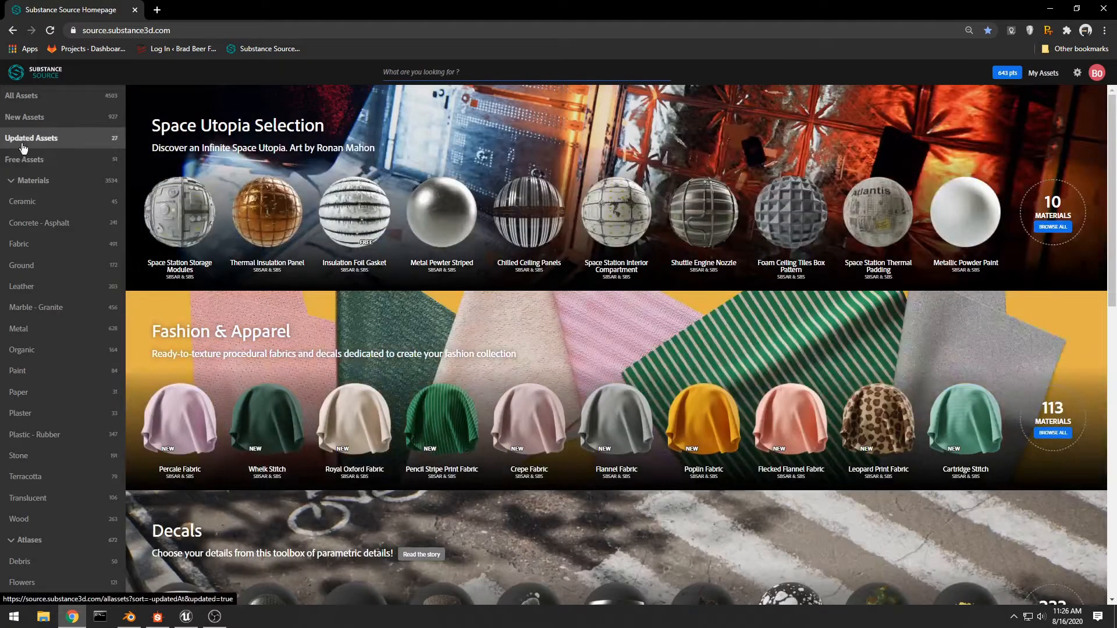
click(23, 152)
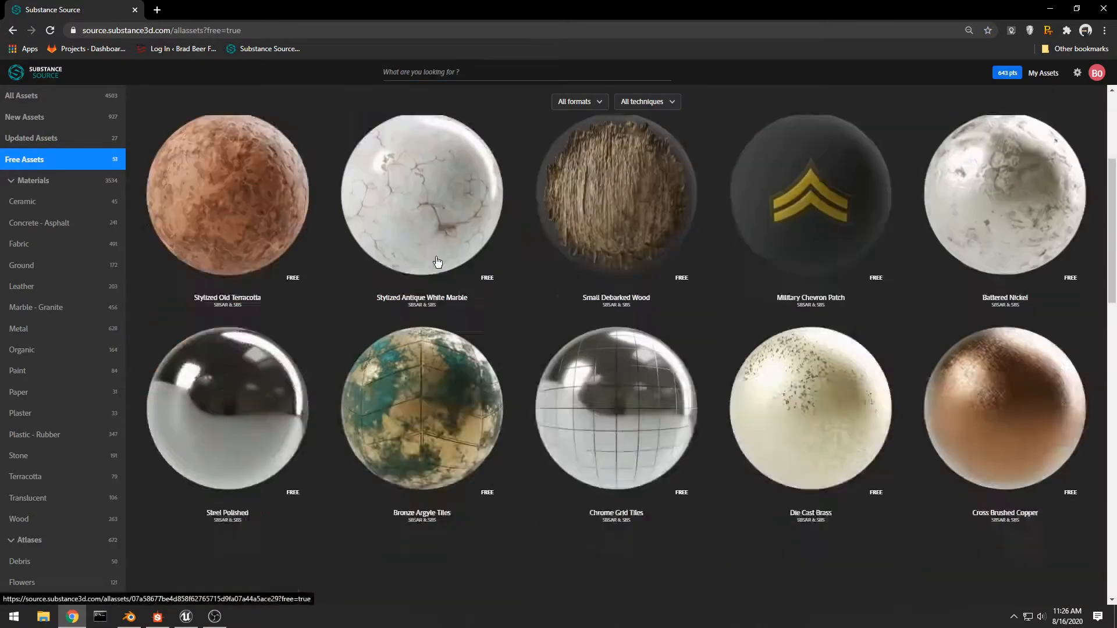
scroll(437, 261, down, 20)
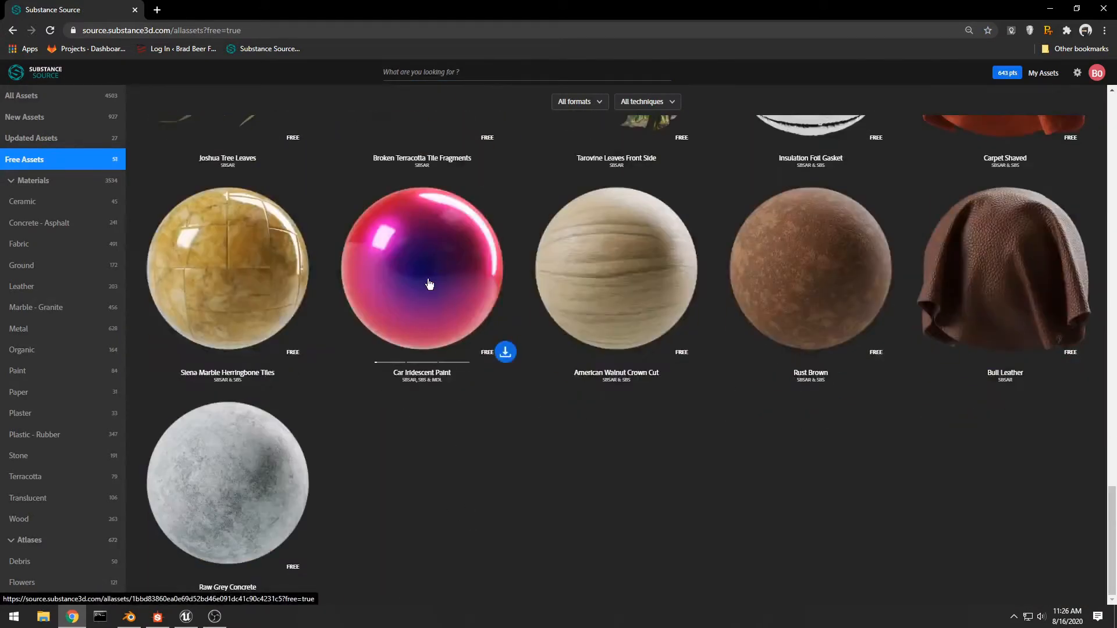
click(506, 353)
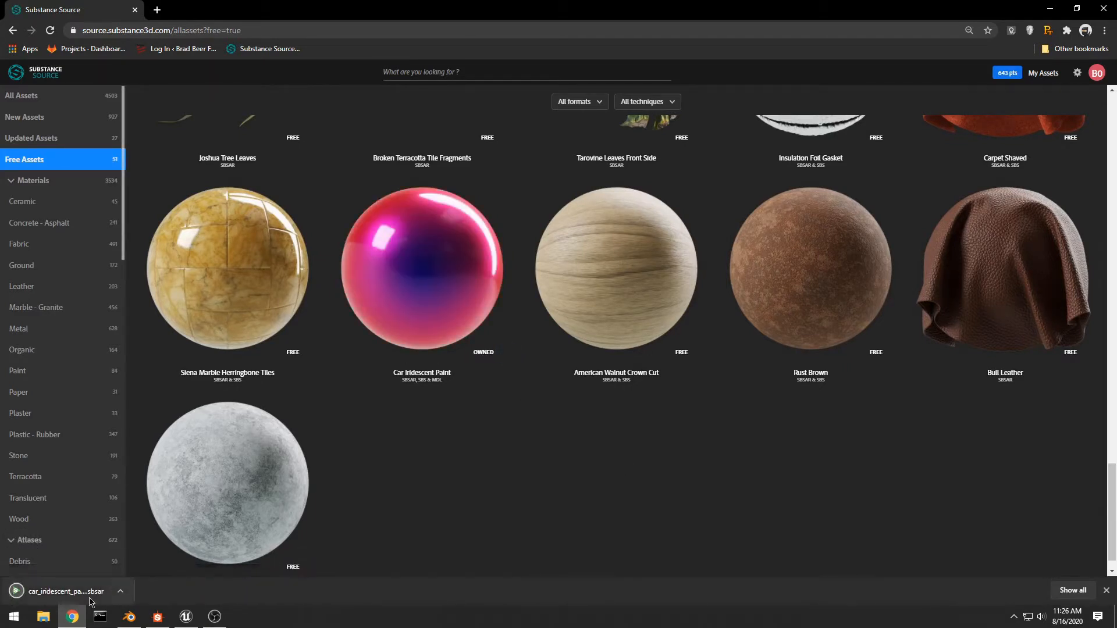
Step: Open the Car Iridescent Paint asset's details and download its car_iridescent_paint.zip package
click(459, 277)
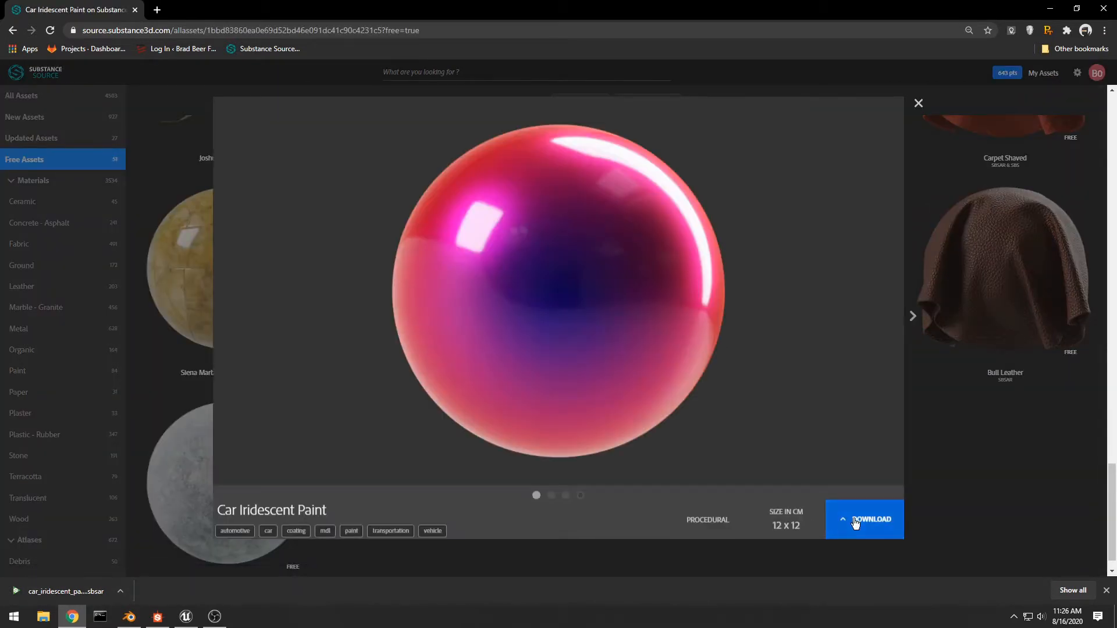
click(855, 522)
click(857, 470)
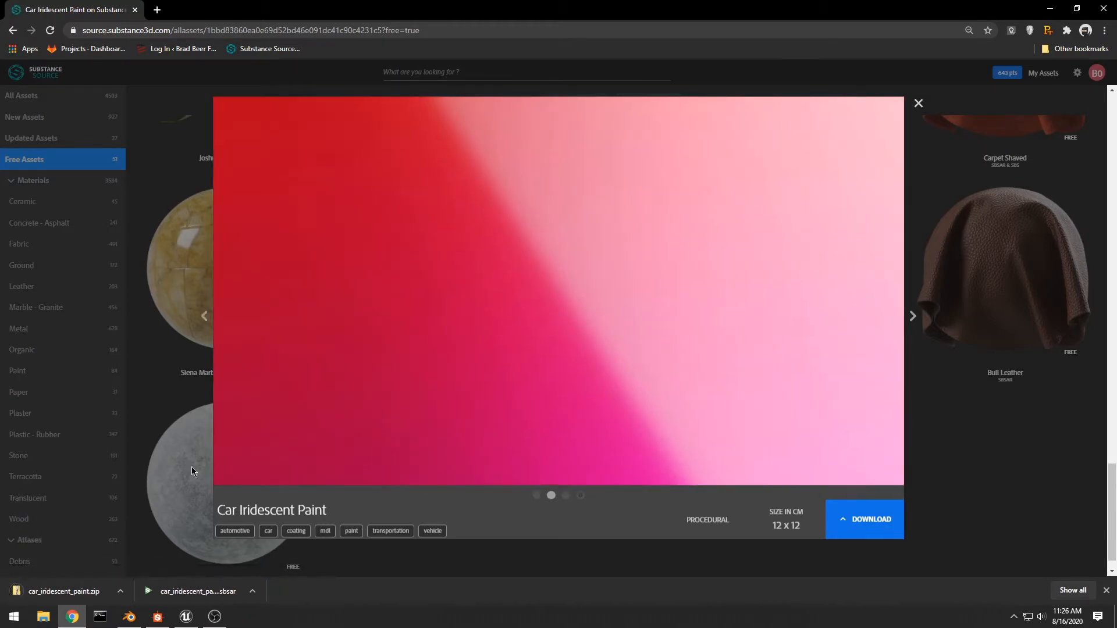
Step: Open the downloaded car_iridescent_paint.zip and copy its car_iridescent_paint folder into D:\work\assets\clean\substance
click(64, 591)
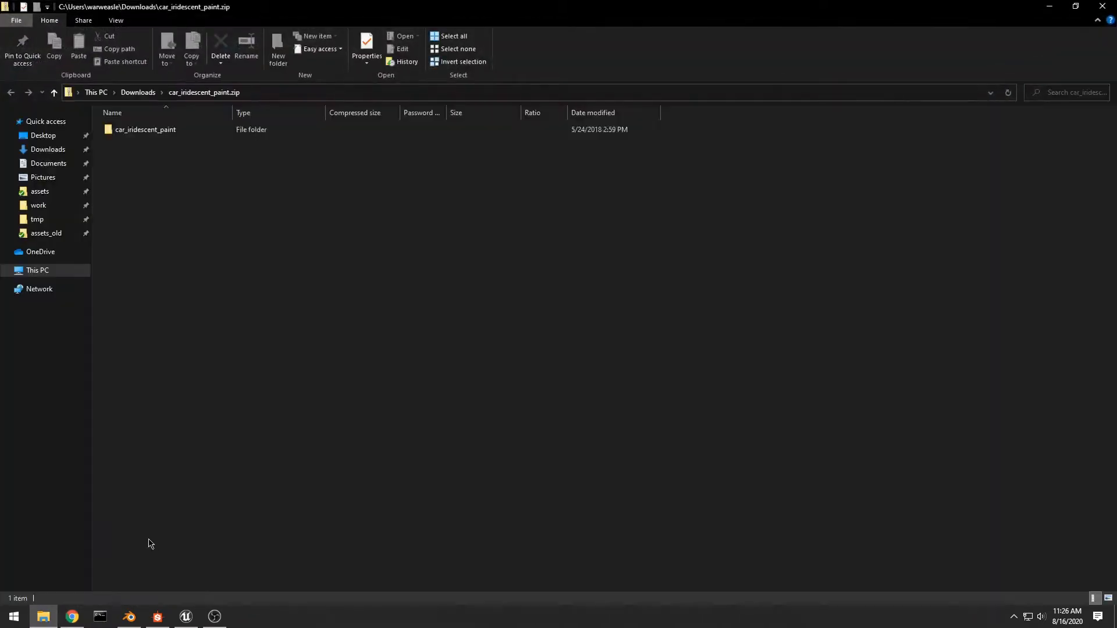
click(143, 130)
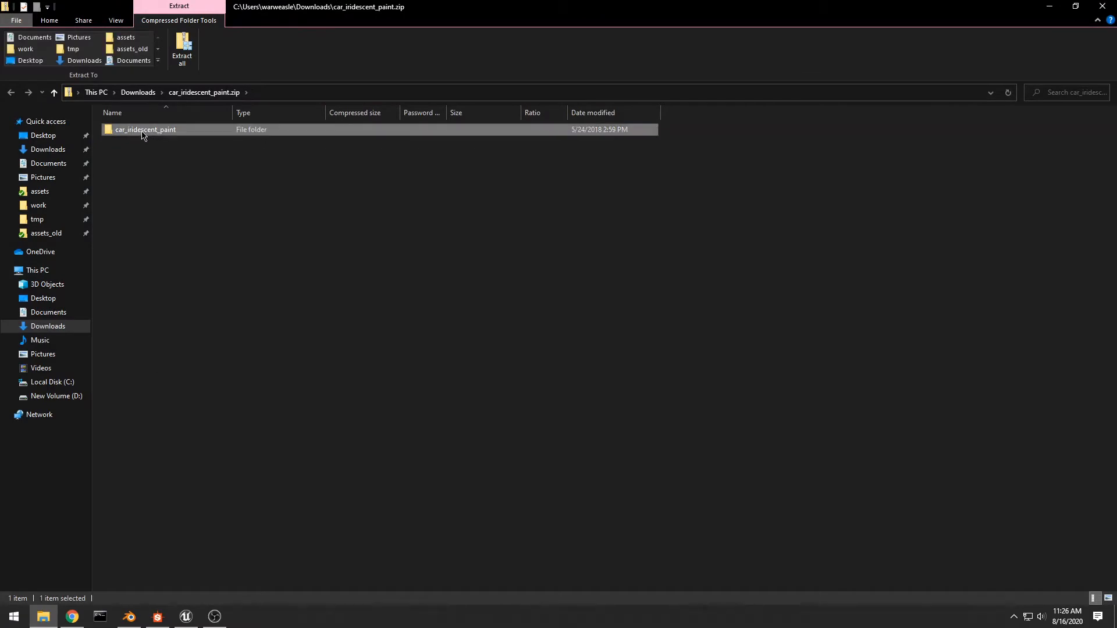
click(42, 191)
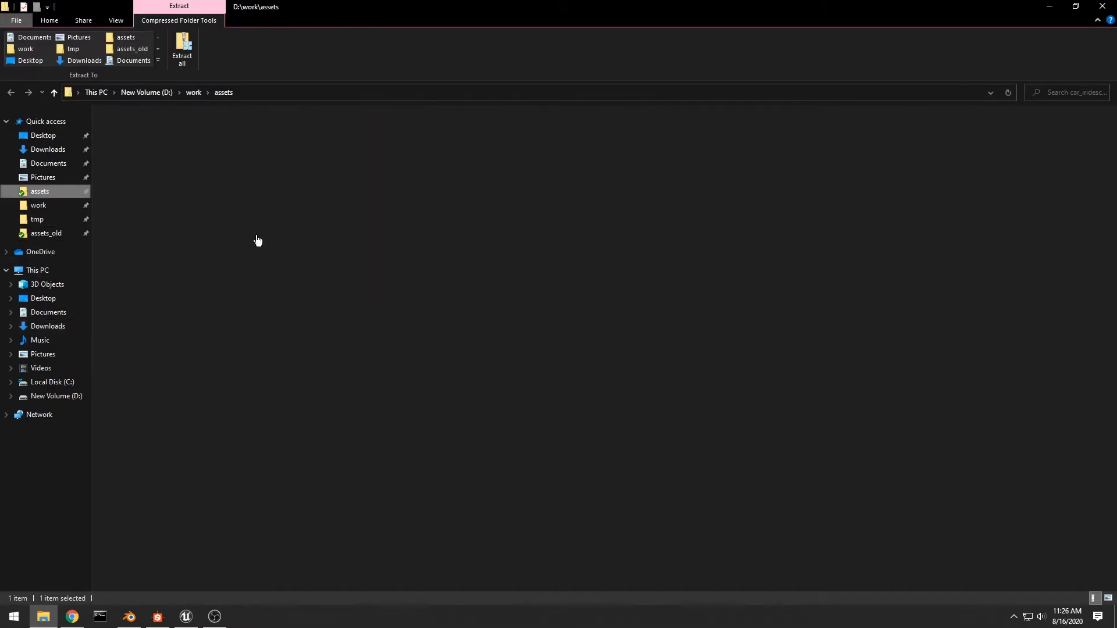
double_click(124, 155)
double_click(140, 130)
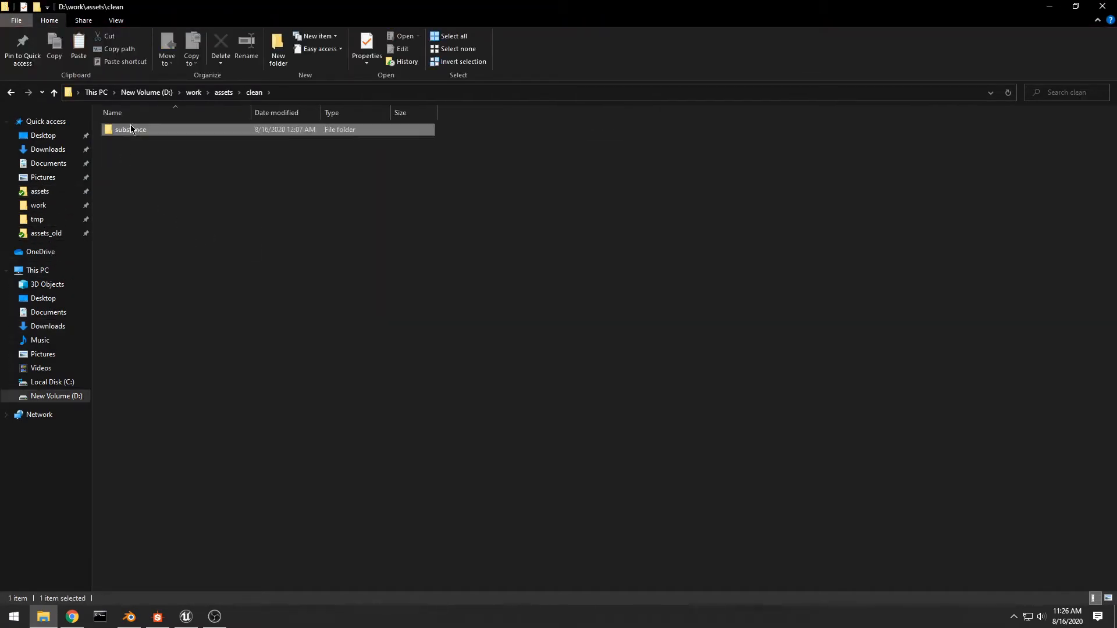
key(ctrl+v)
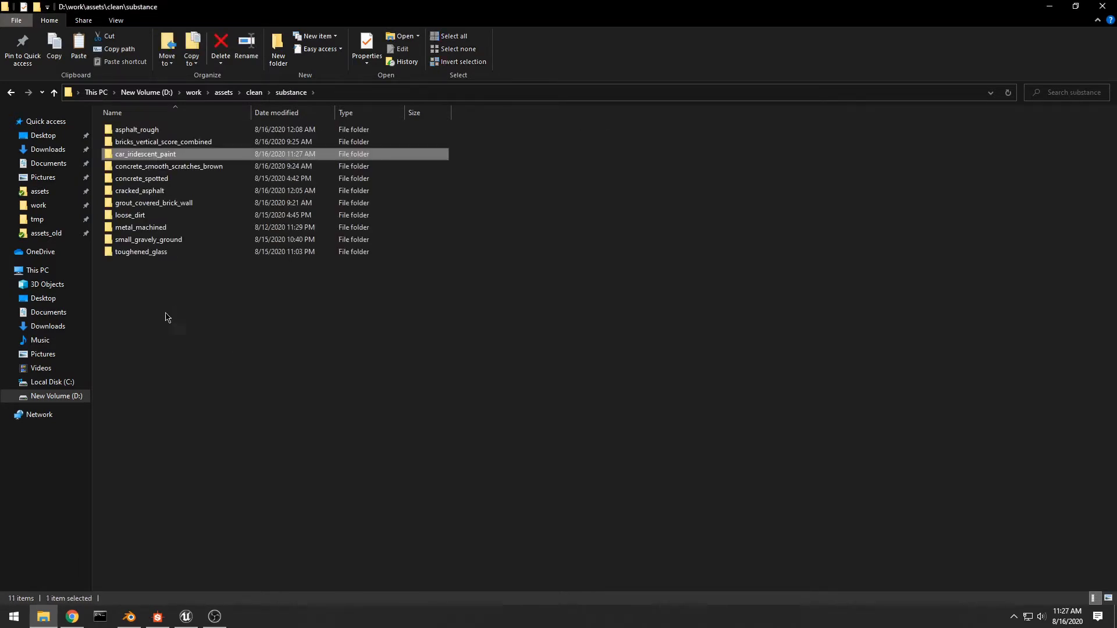
Step: Open car_iridescent_paint.sbs from the copied folder in Substance Designer, accepting all format updates and dismissing the update report
double_click(145, 154)
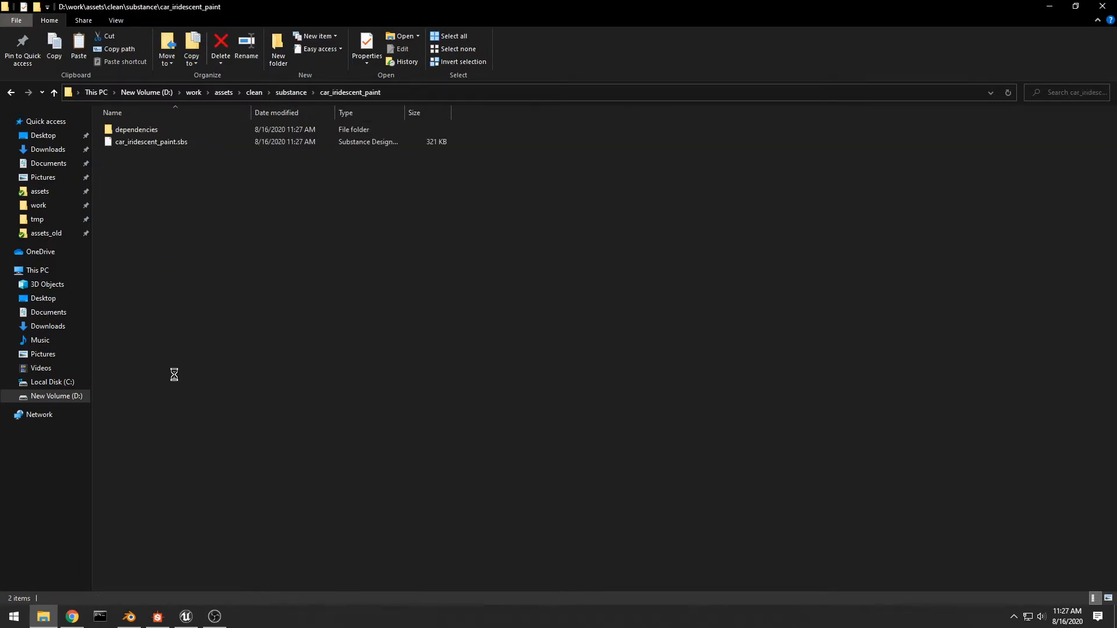
double_click(149, 144)
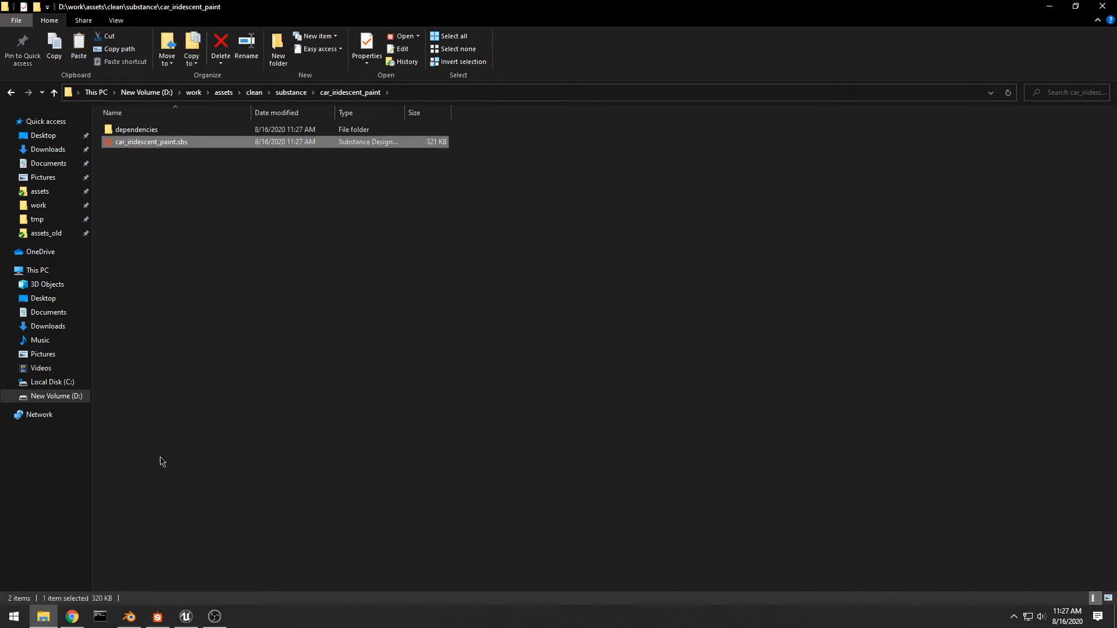
mouse_move(160, 622)
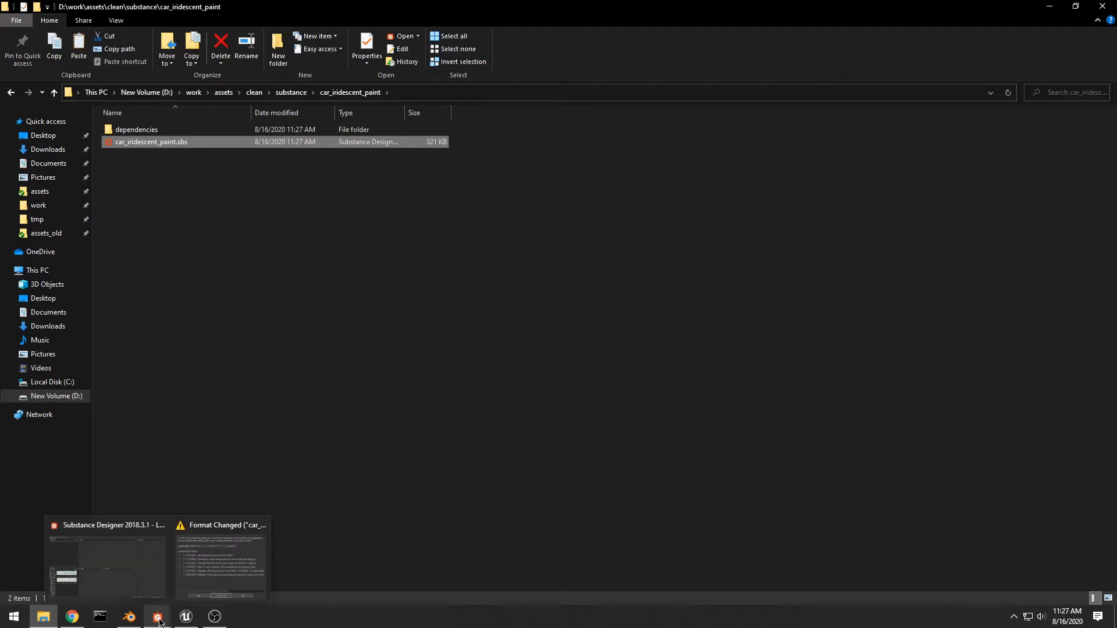
click(210, 557)
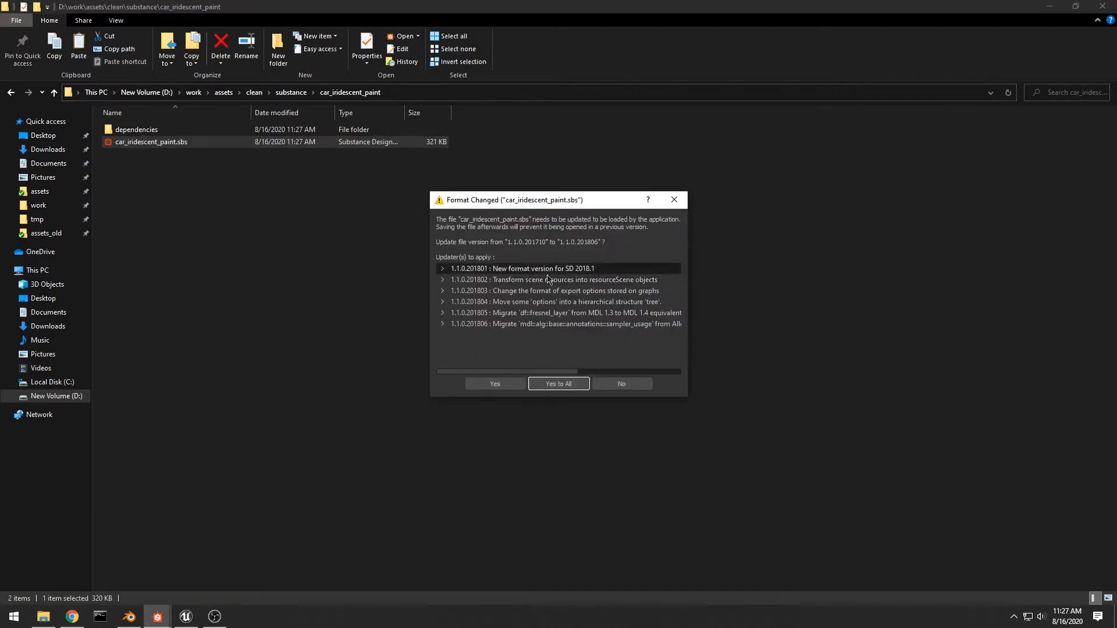
click(564, 384)
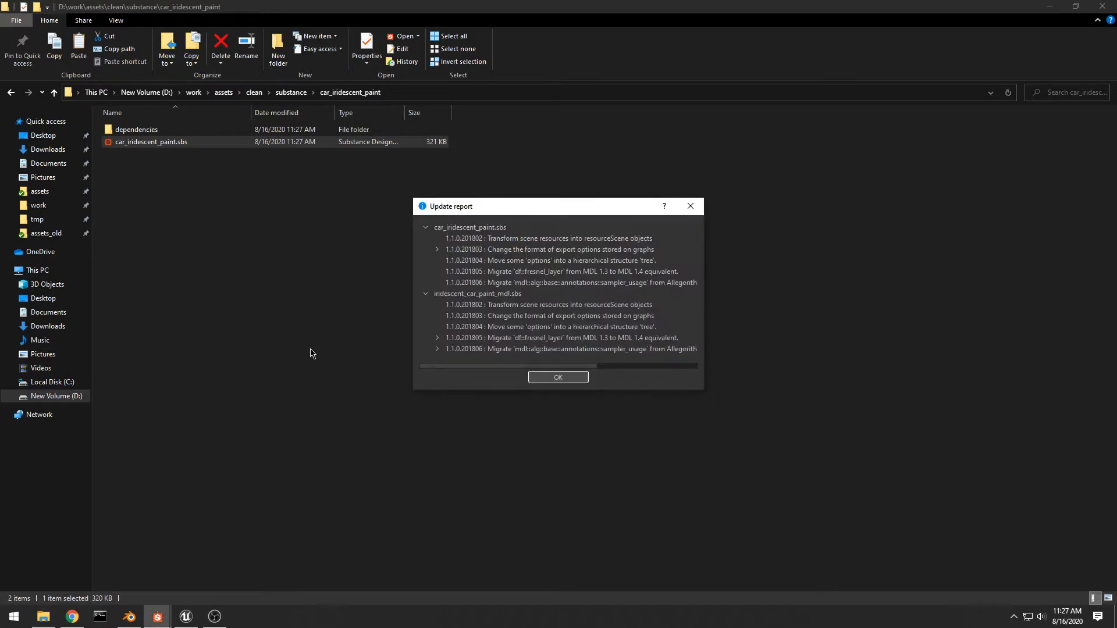
click(542, 379)
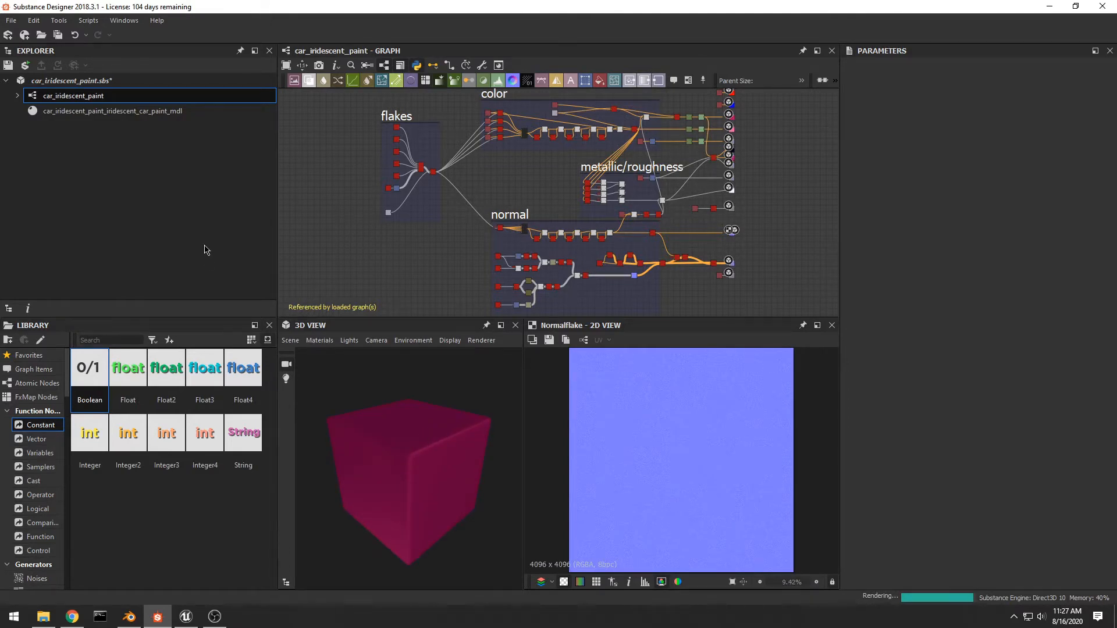
Step: Examine the iridescent paint on the 3D preview cube and the list of outputs under the car_iridescent_paint graph
drag(426, 458, 469, 447)
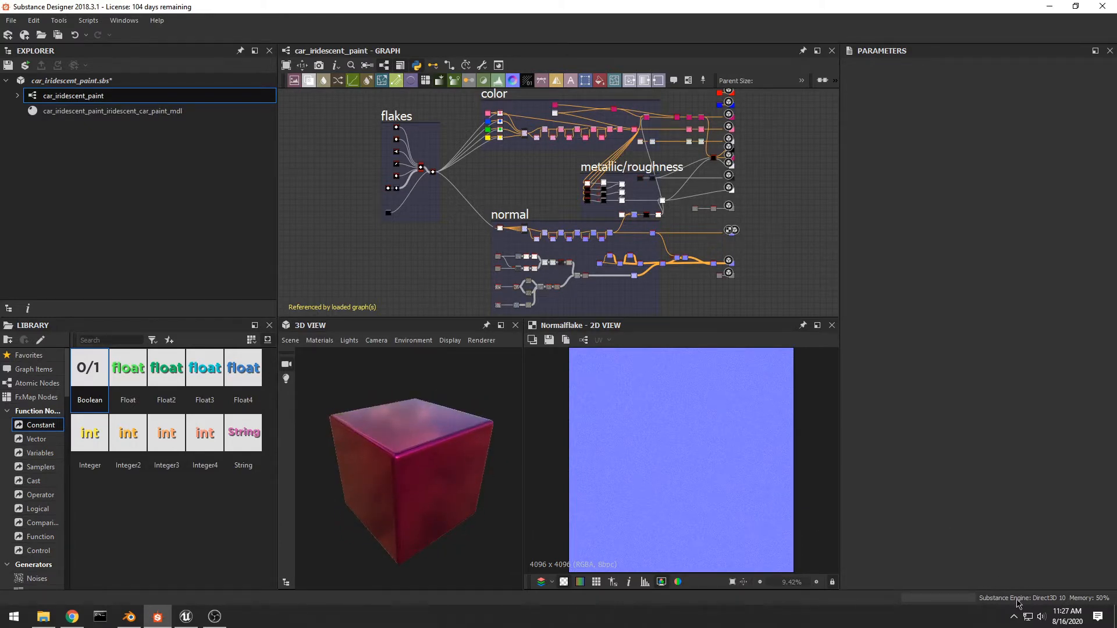
drag(435, 462, 426, 479)
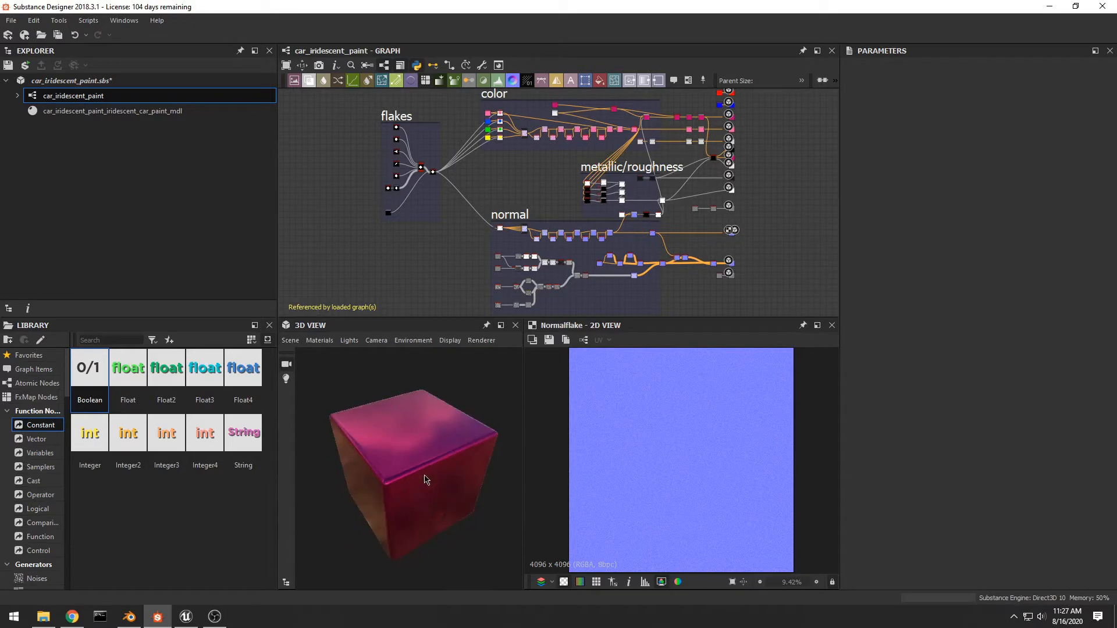
click(61, 116)
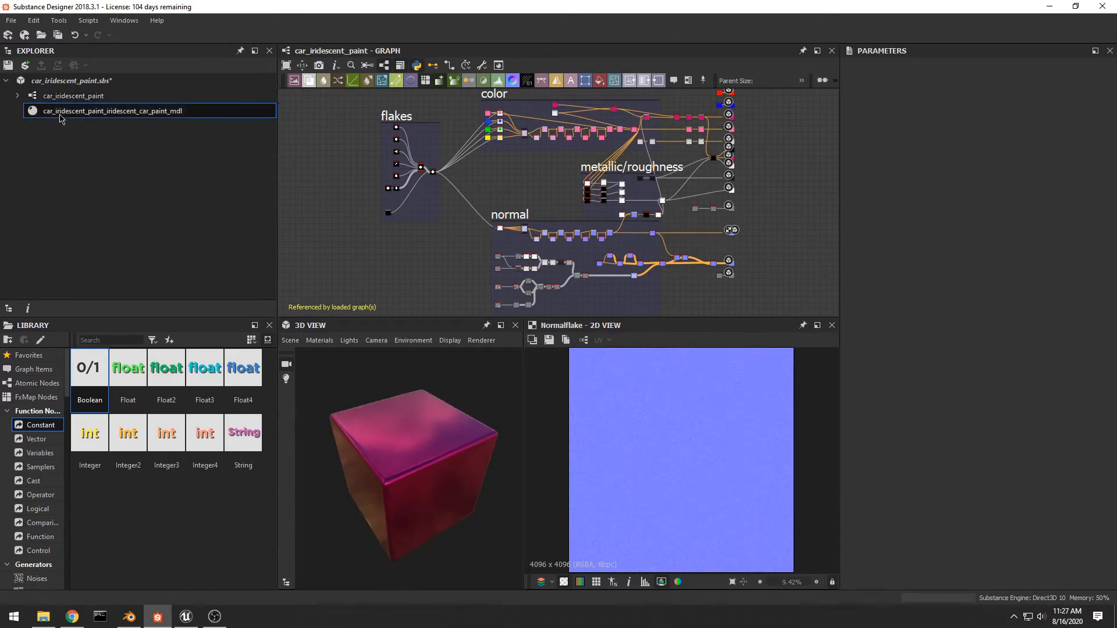
click(58, 98)
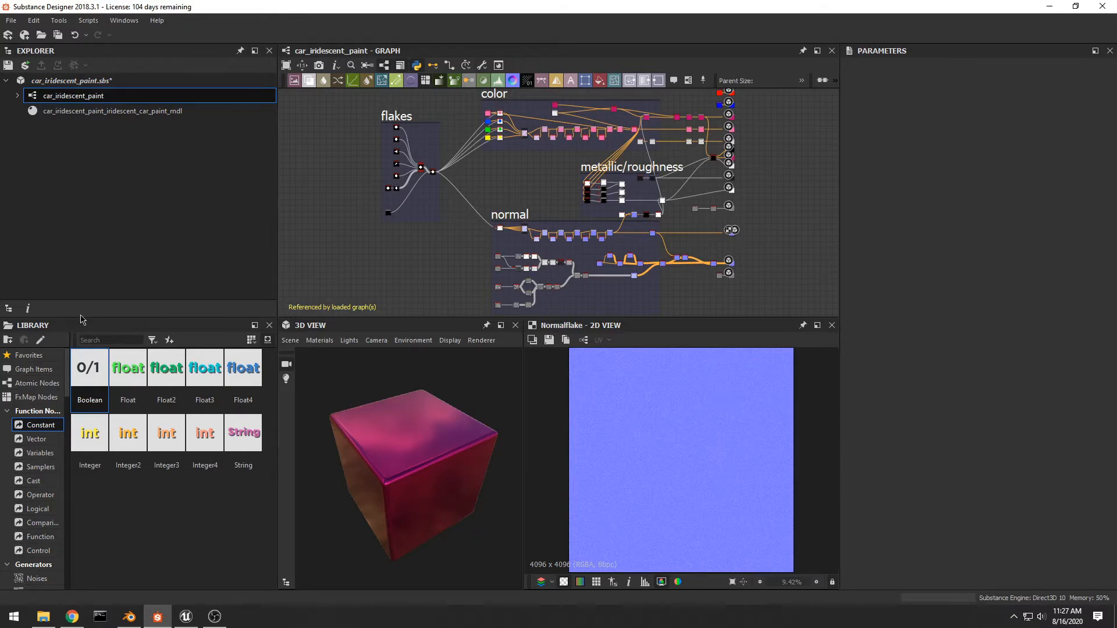
click(18, 97)
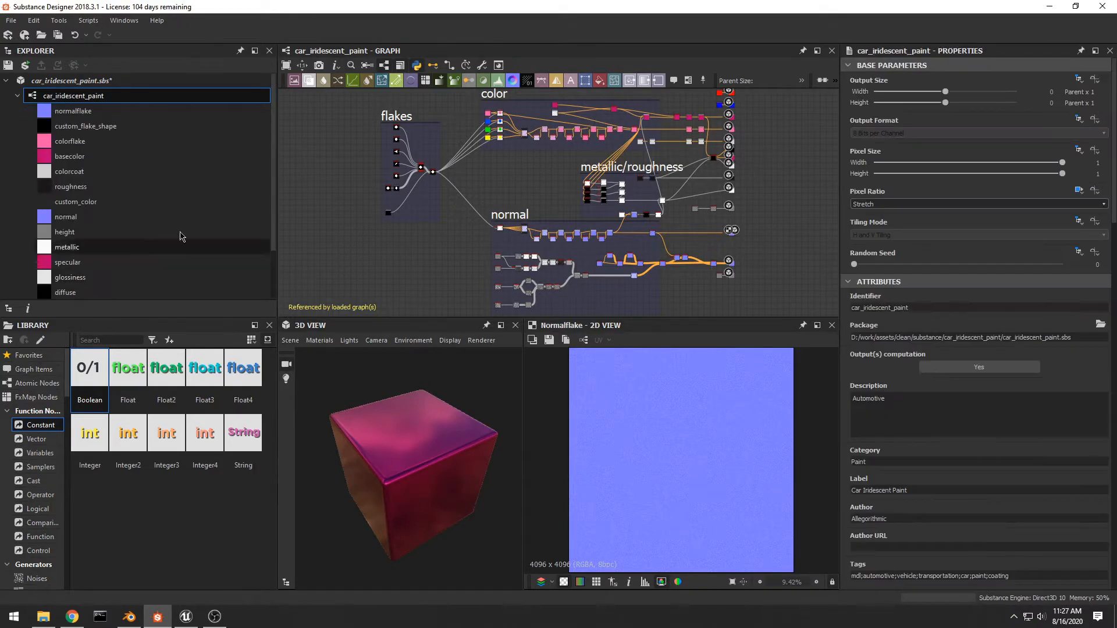
scroll(113, 162, down, 2)
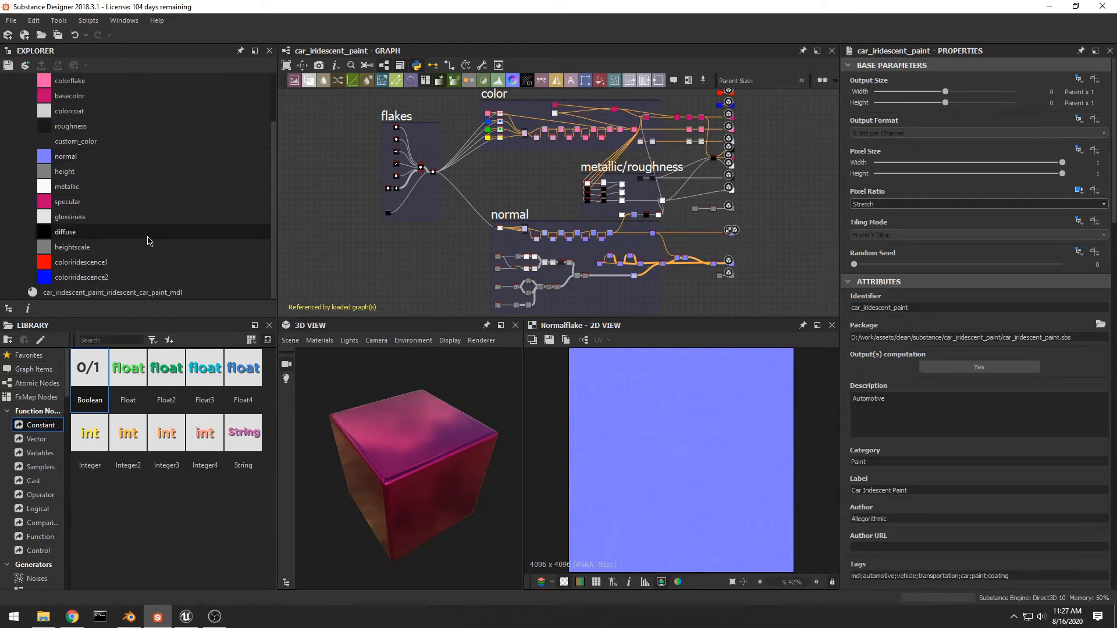
scroll(150, 241, up, 2)
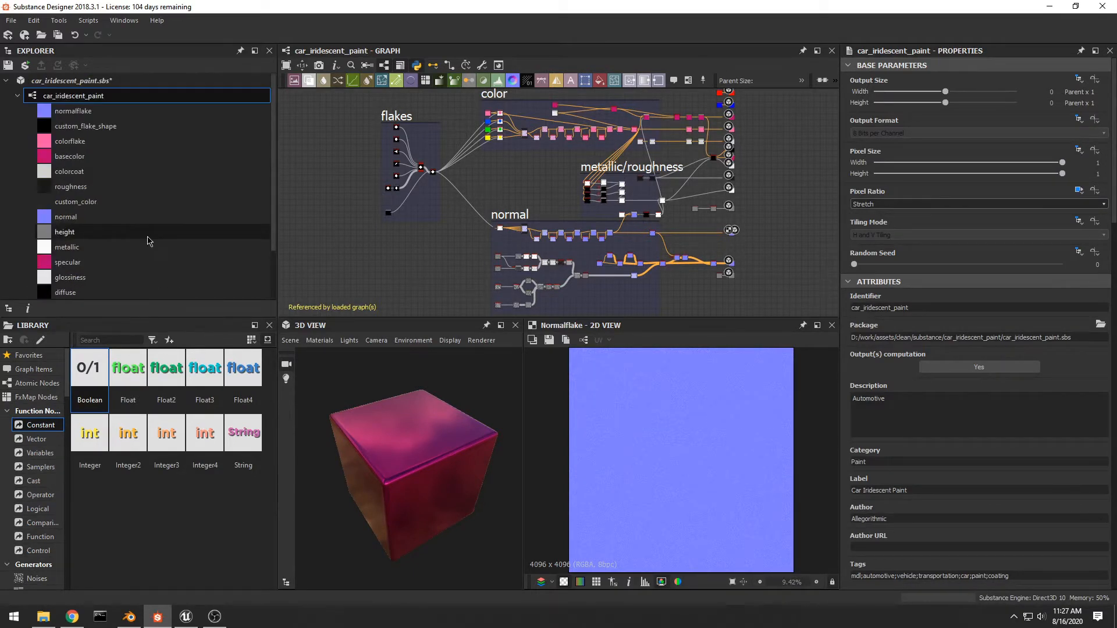
Step: Export all outputs of the car_iridescent_paint graph as PNG bitmaps to D:\work\assets\clean\substance\car_iridescent_paint
right_click(95, 96)
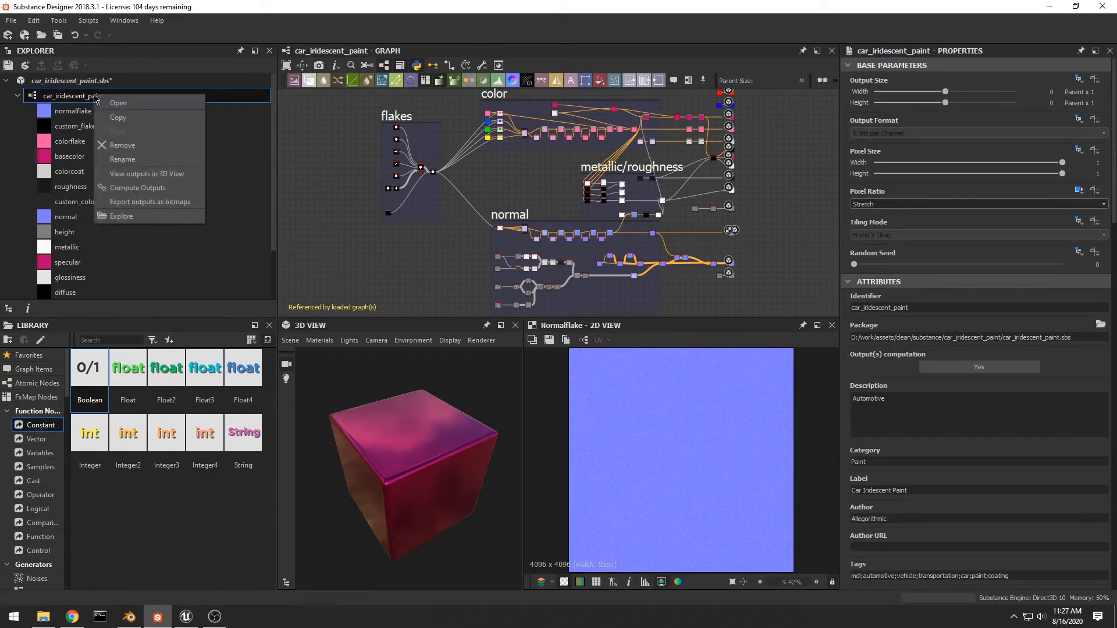
click(120, 203)
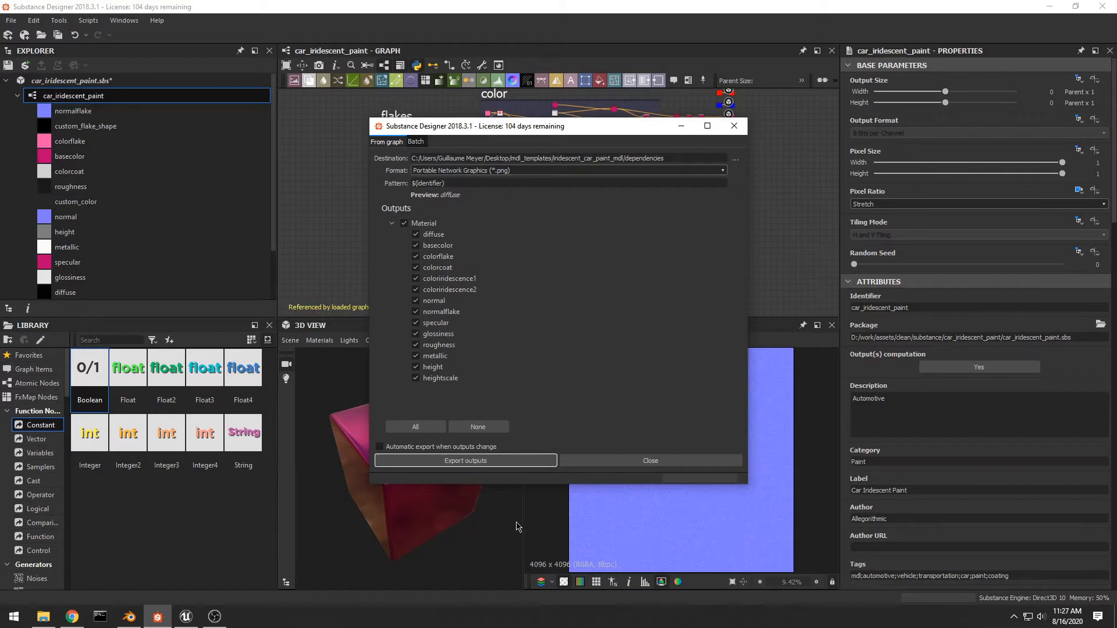
click(425, 461)
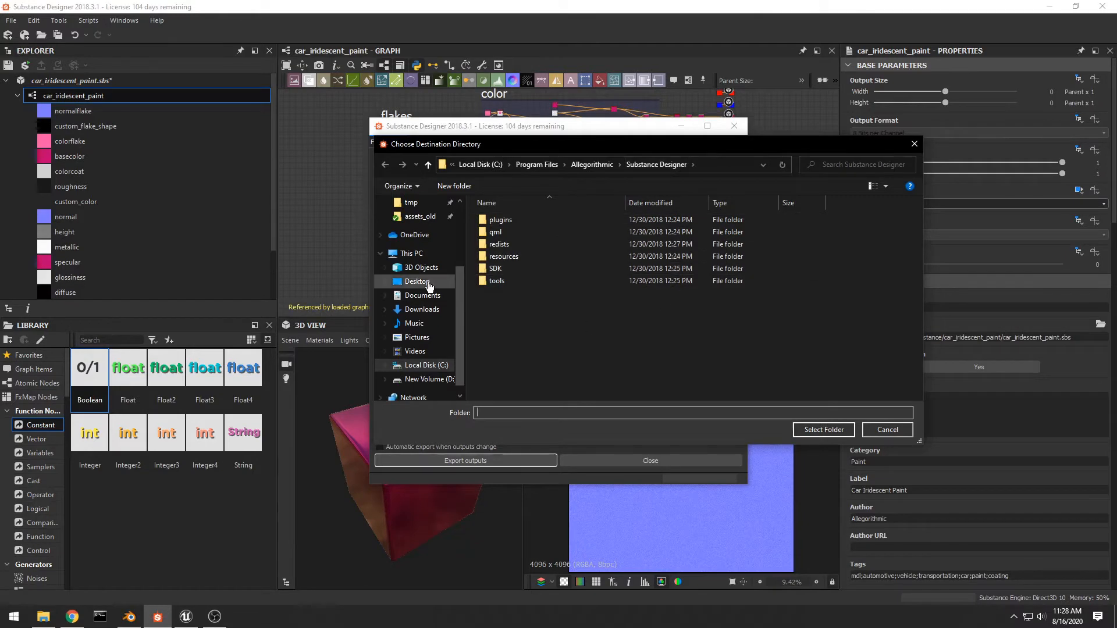
scroll(423, 220, up, 1)
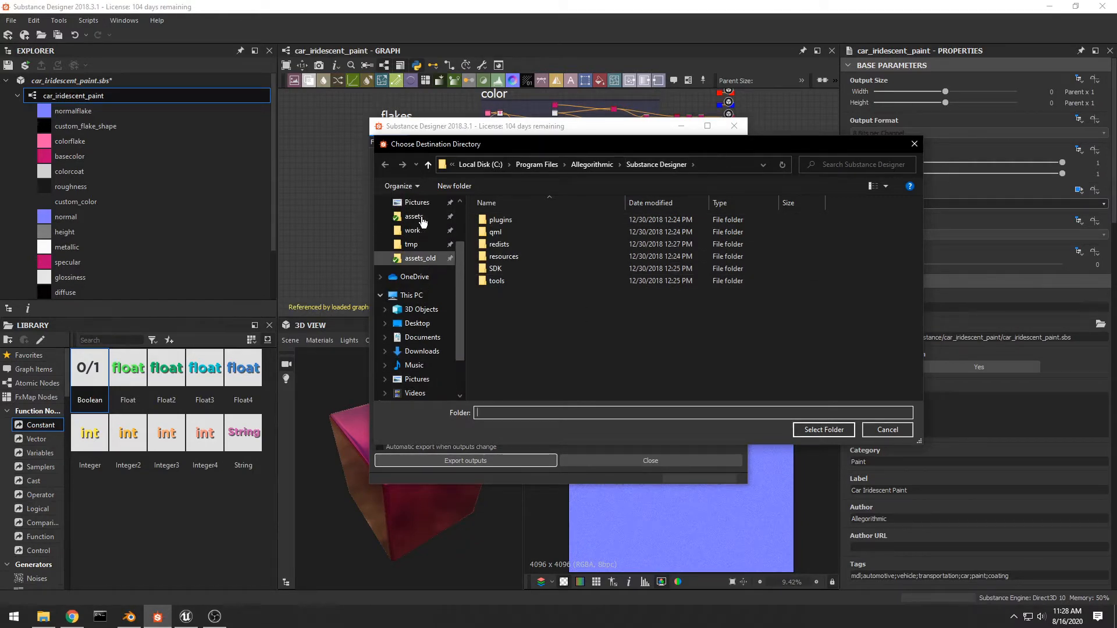
click(423, 217)
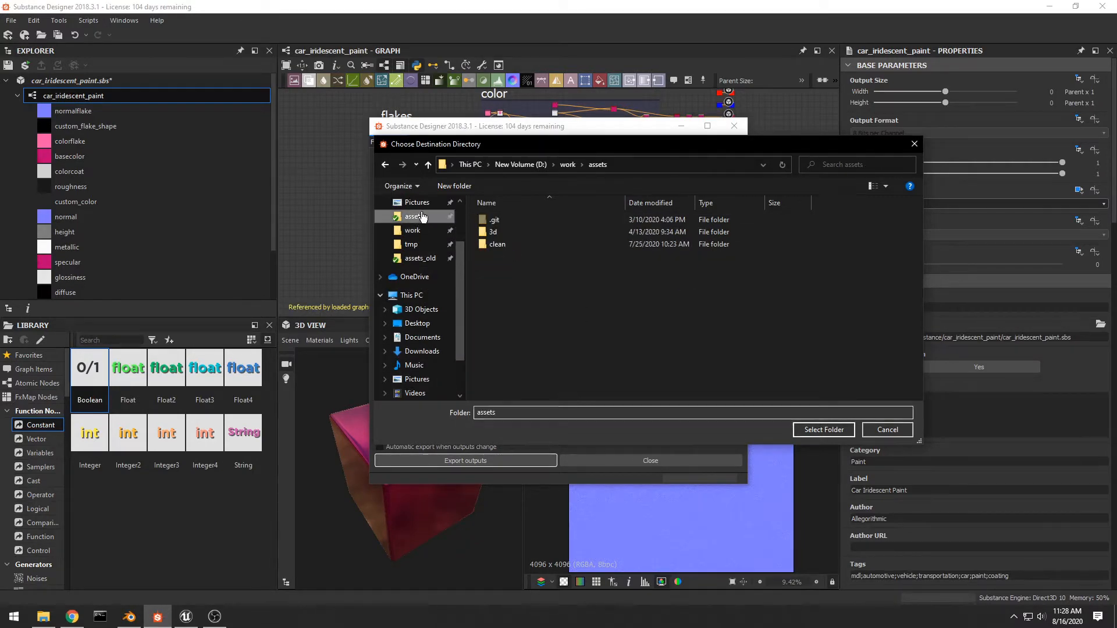
double_click(495, 244)
double_click(502, 219)
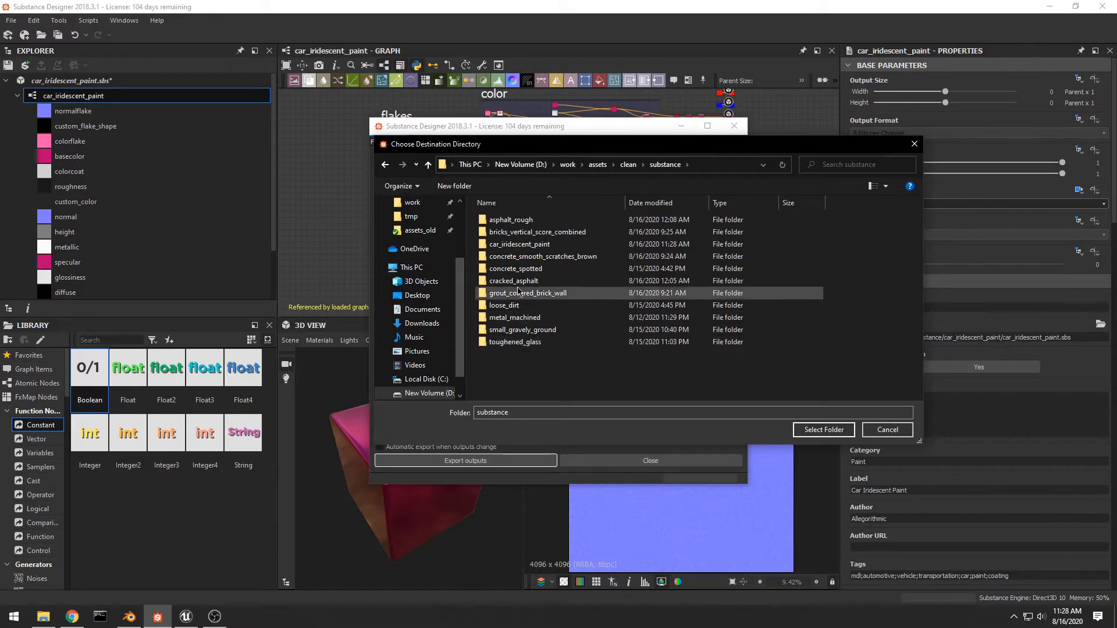
double_click(517, 245)
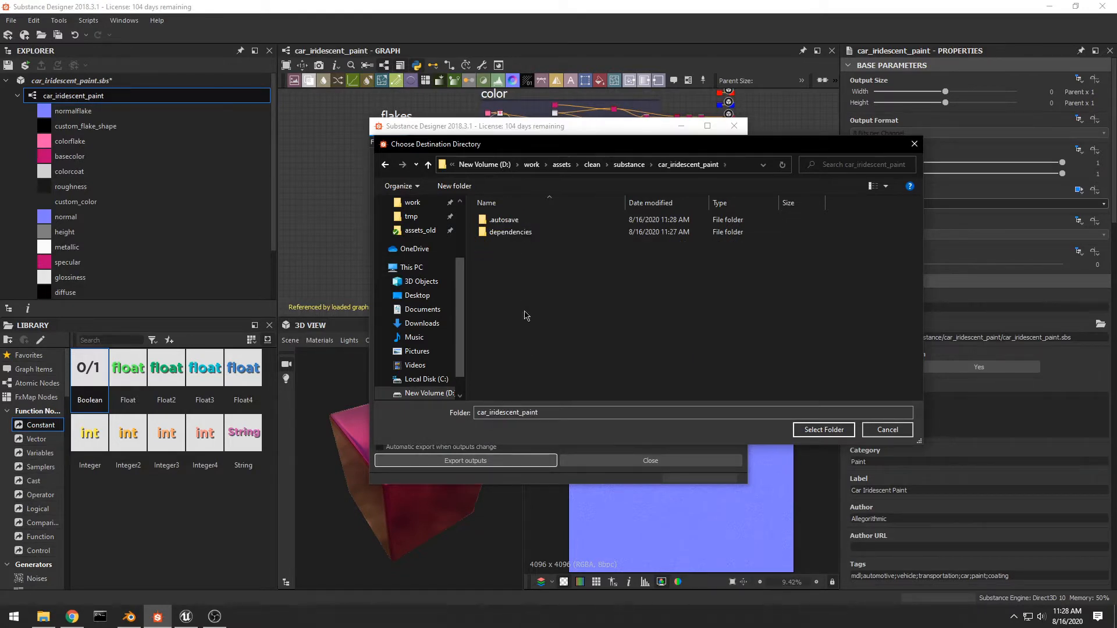
click(808, 430)
click(450, 461)
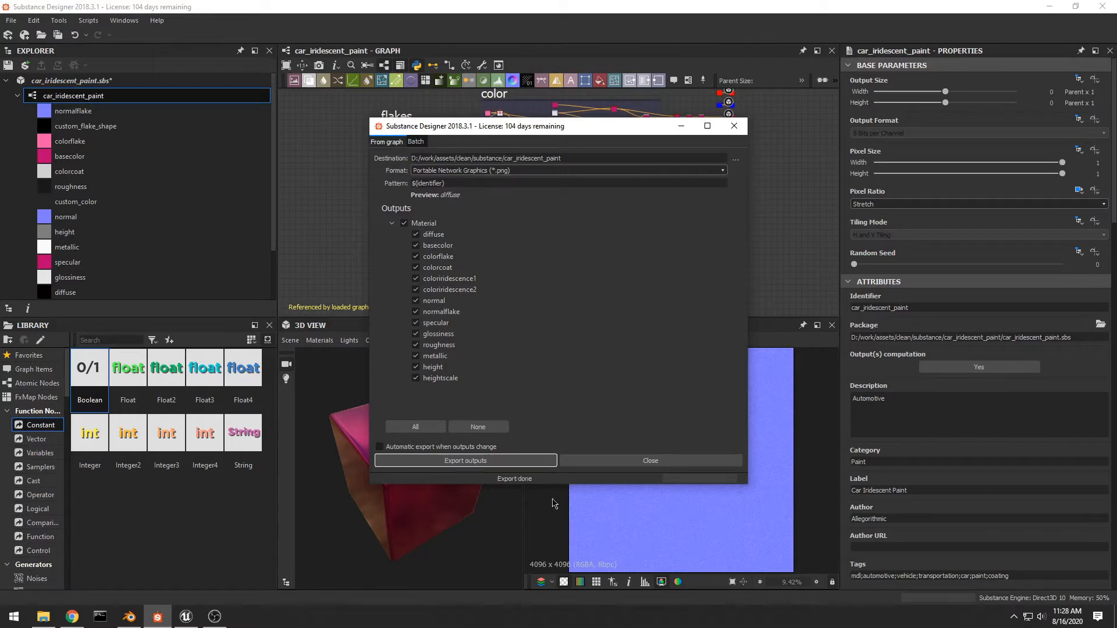
click(646, 461)
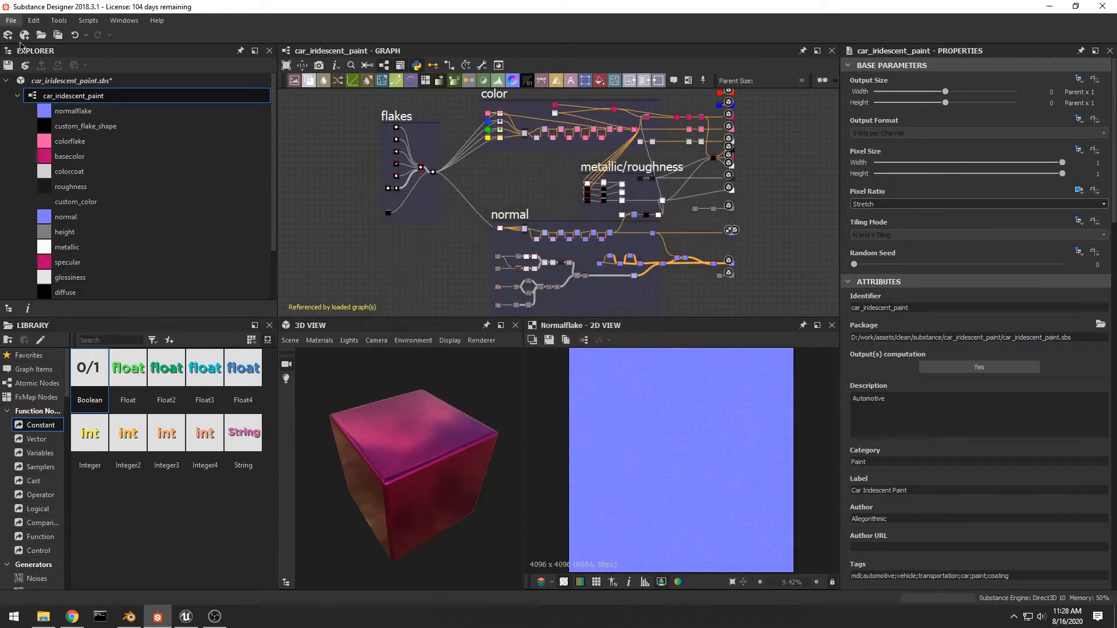
Step: Publish the package as car_iridescent_paint.sbsar in the substance\car_iridescent_paint folder with the default publish options, and switch back to Blender
click(75, 82)
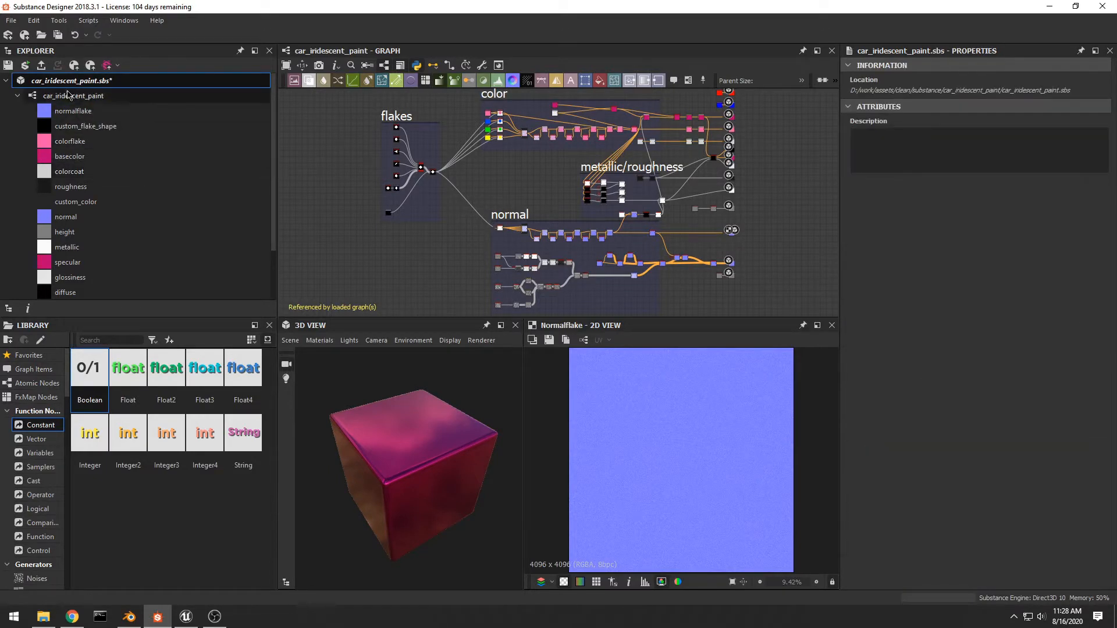
right_click(64, 81)
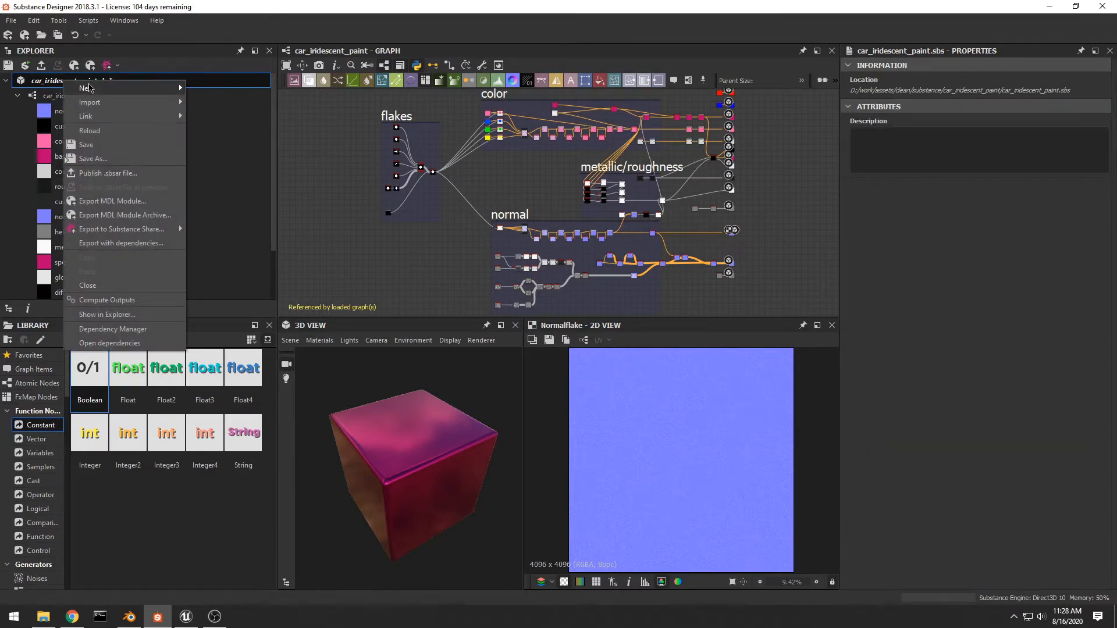
click(103, 173)
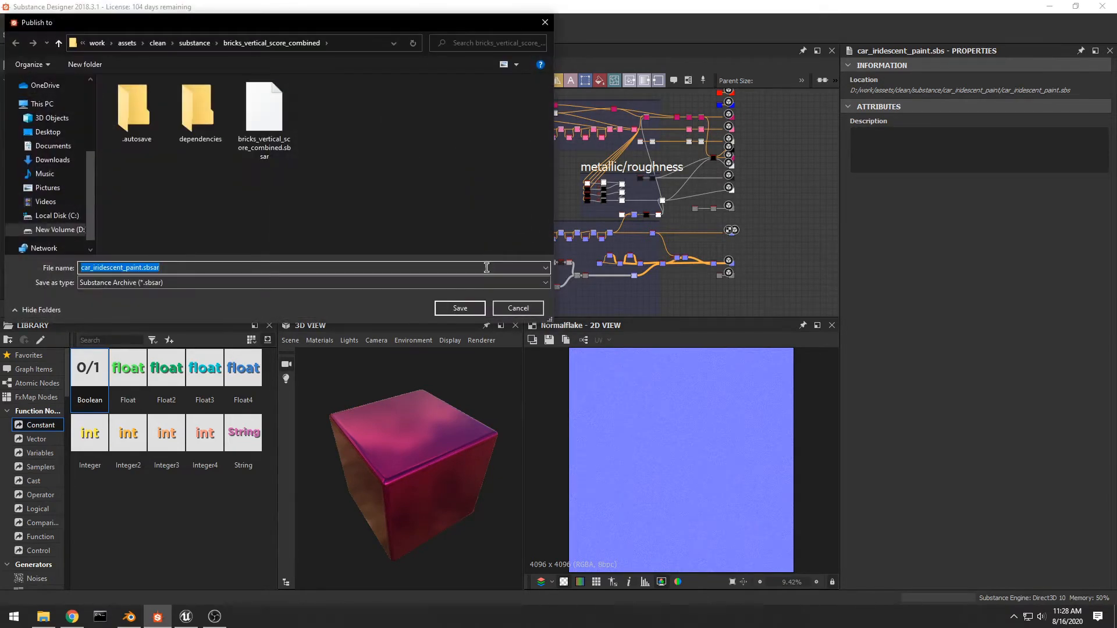
click(195, 43)
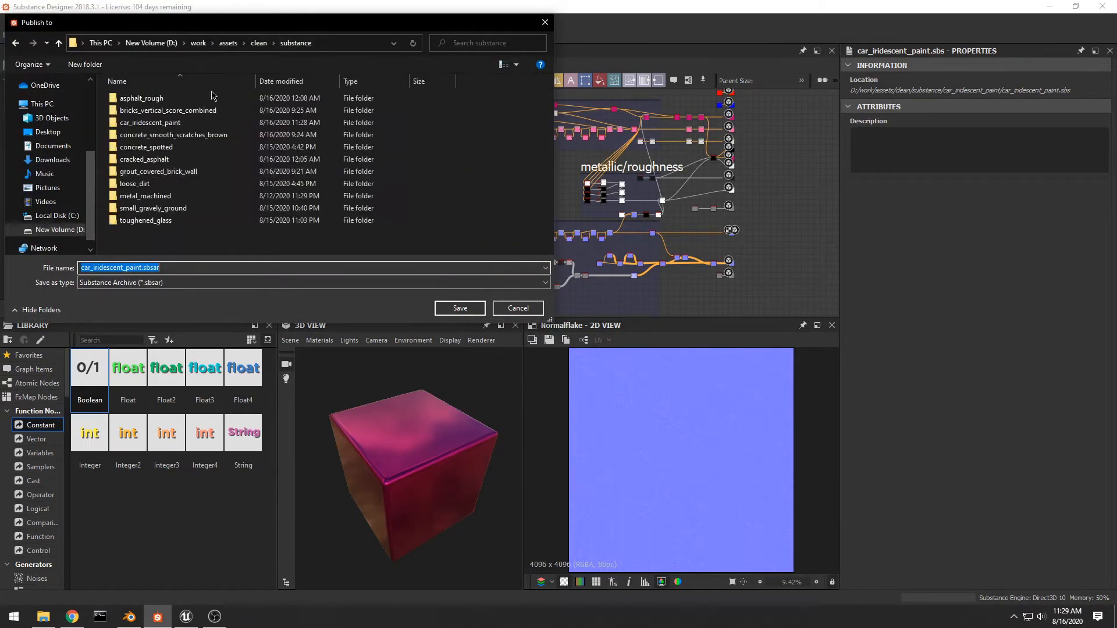
double_click(153, 123)
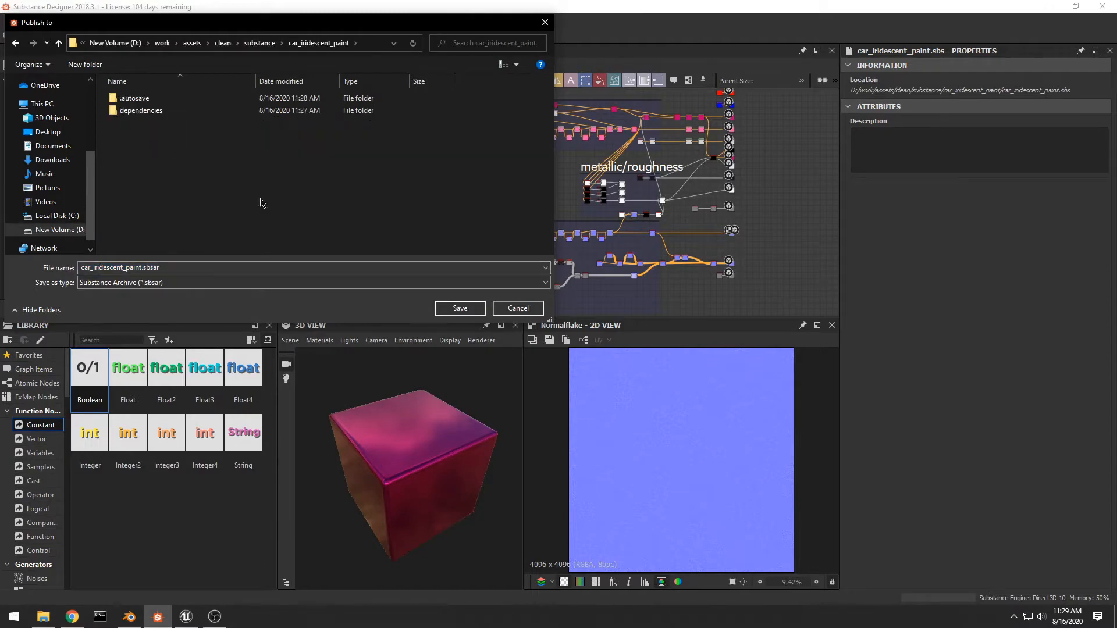
click(447, 309)
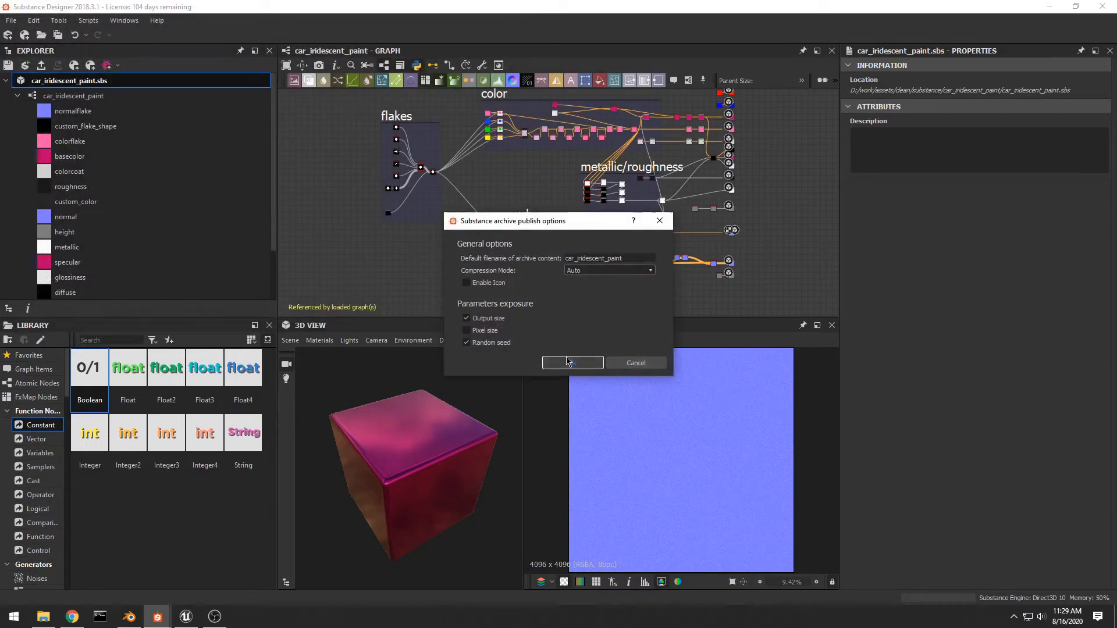
click(569, 363)
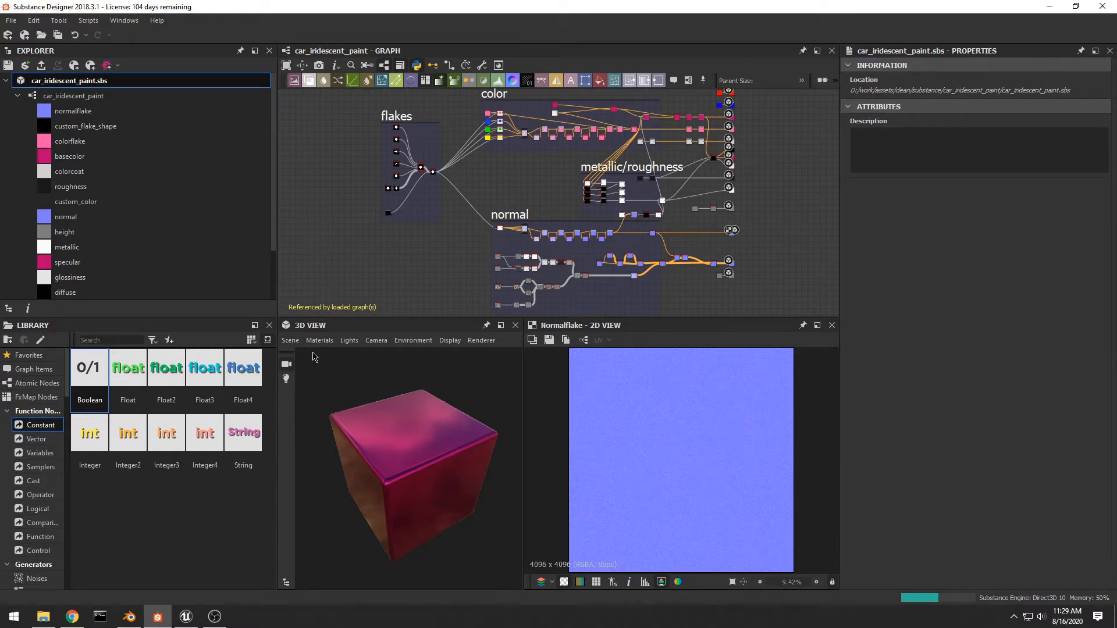
click(128, 618)
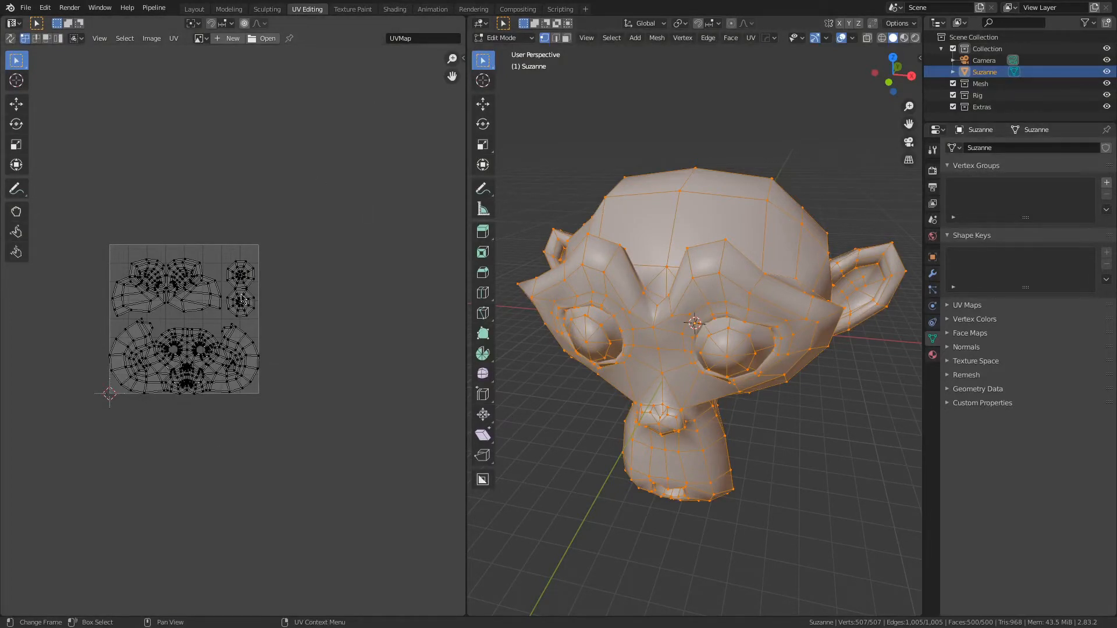
Step: Switch to the Shading workspace, frame the monkey head and give it a new material
click(394, 11)
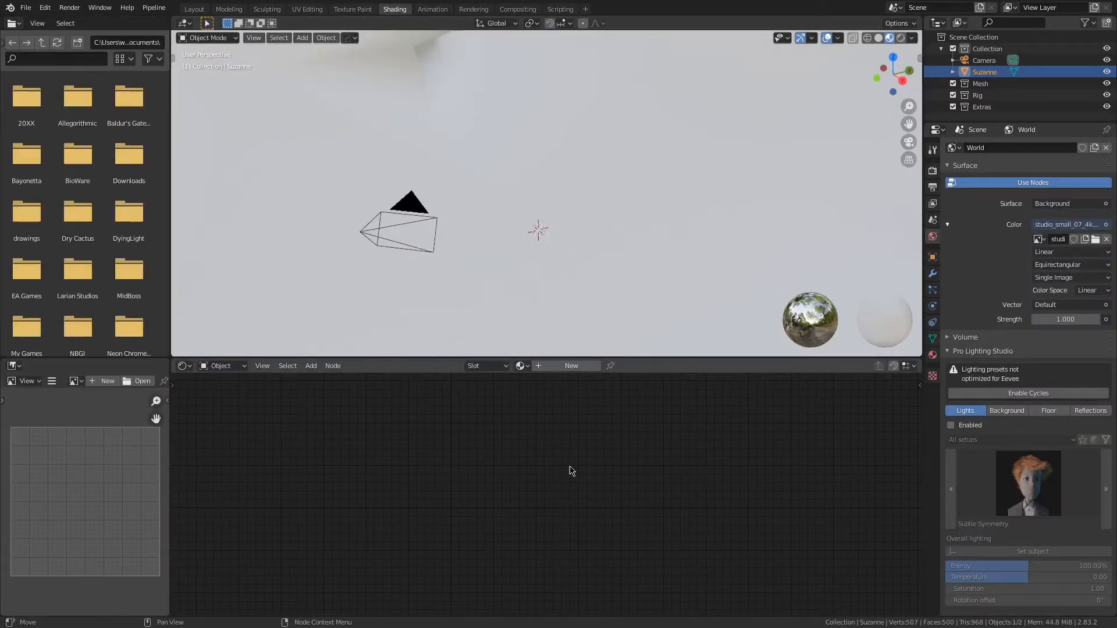
key(n)
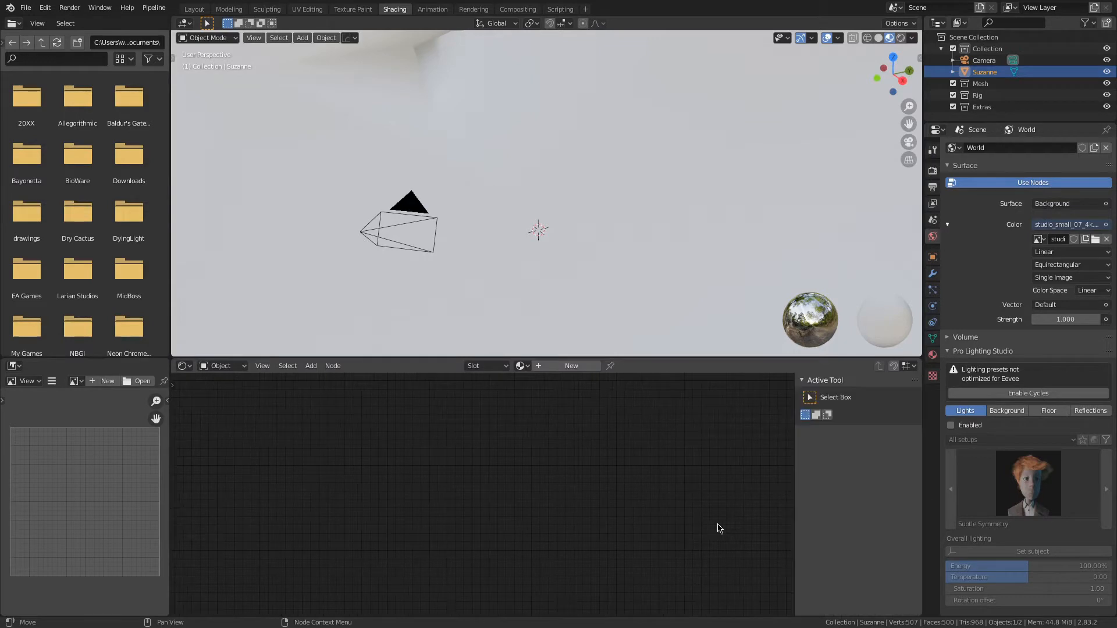
key(n)
key(KP_Decimal)
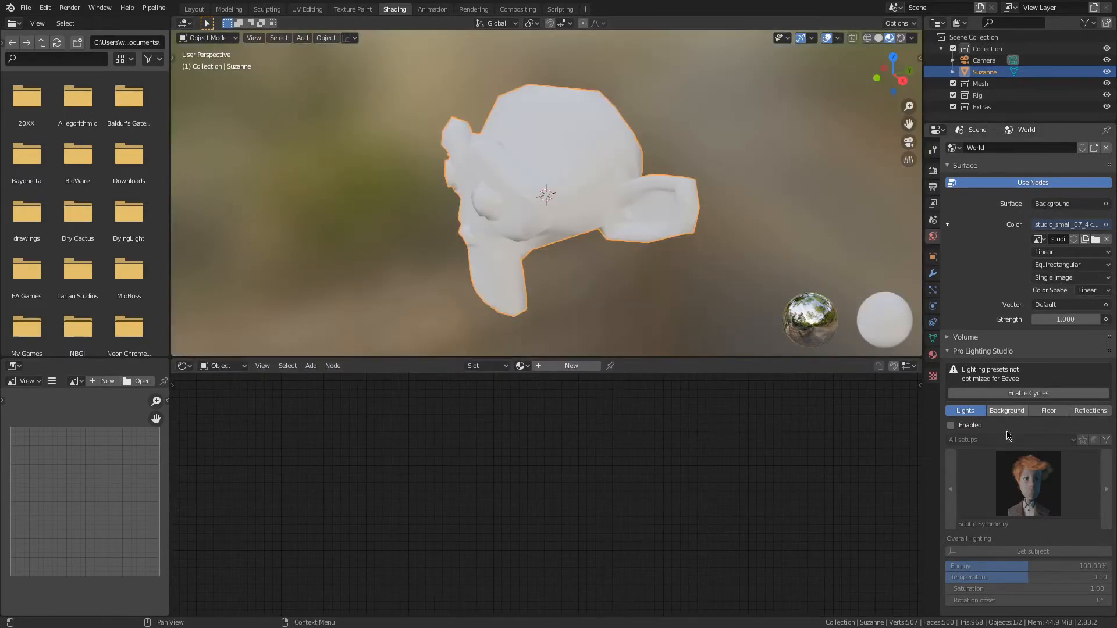
click(933, 355)
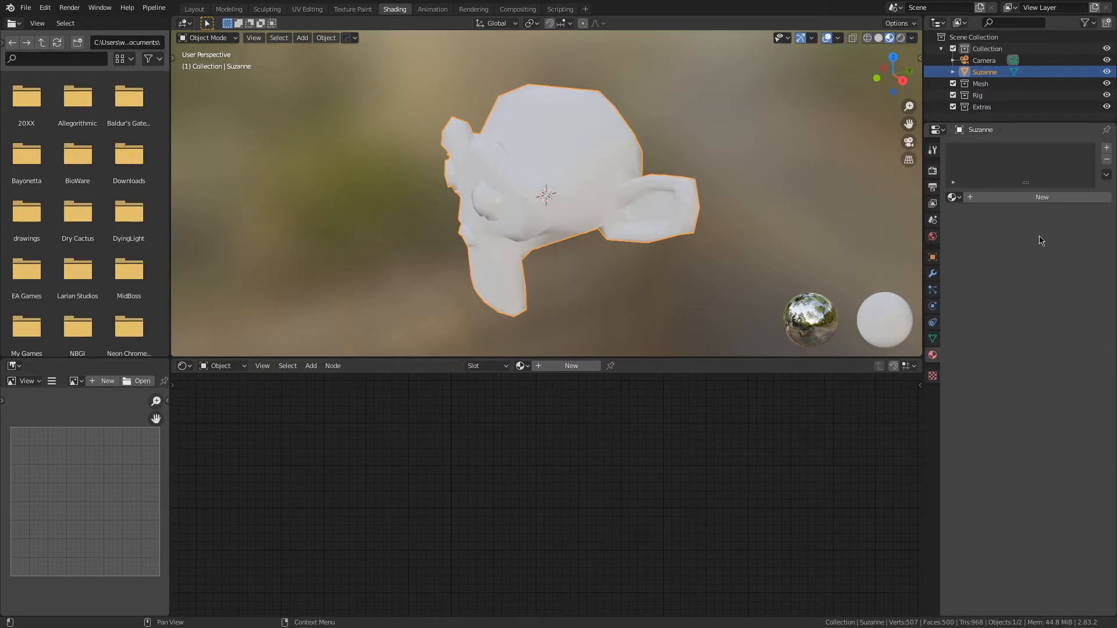
click(990, 198)
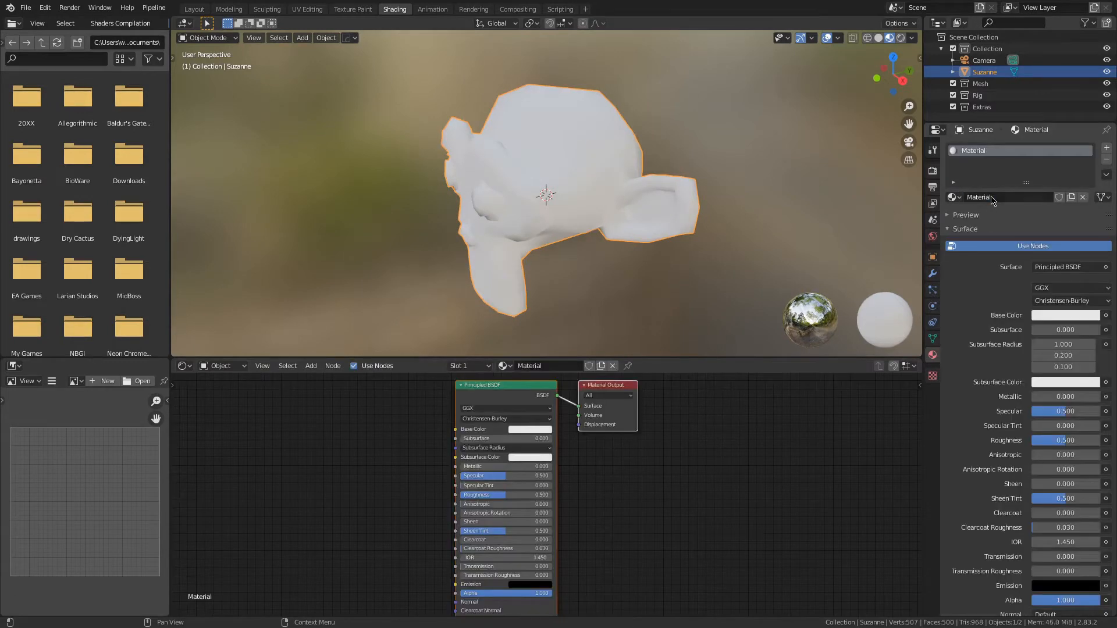
Step: Start Node Wrangler's Principled texture setup on the Principled BSDF node and browse to D:\work\assets\clean\substance\car_iridescent_paint
click(492, 391)
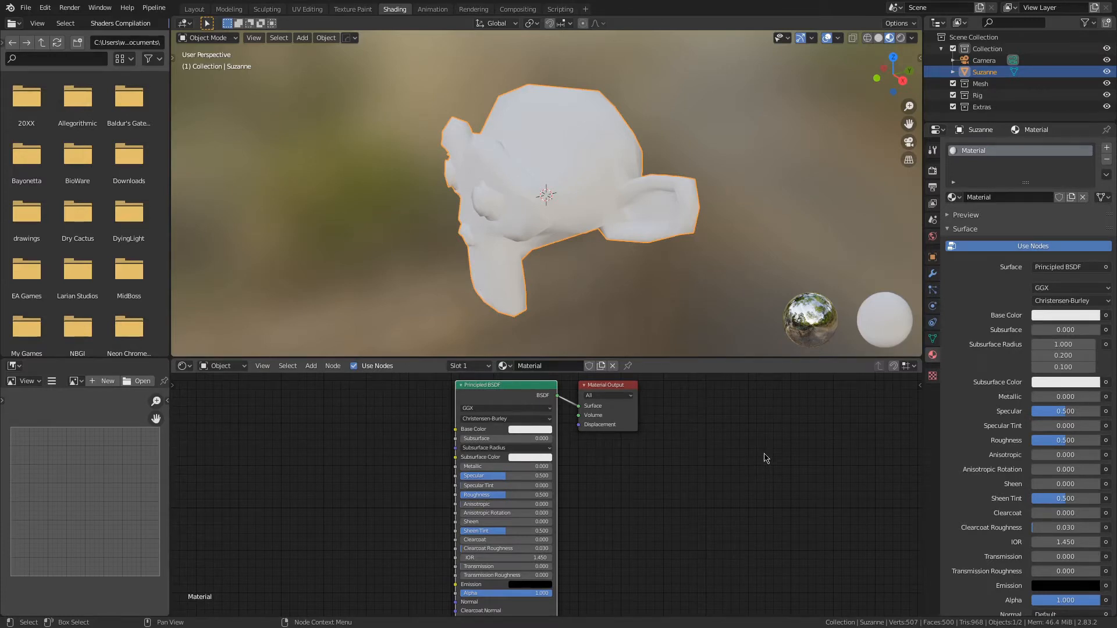
key(n)
click(917, 512)
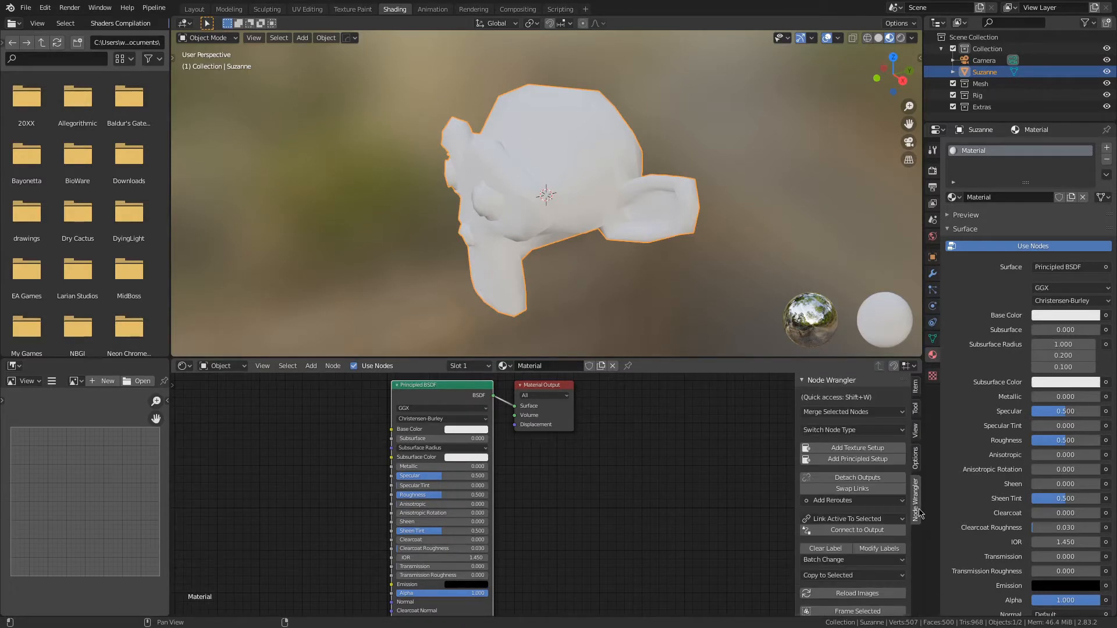
click(856, 461)
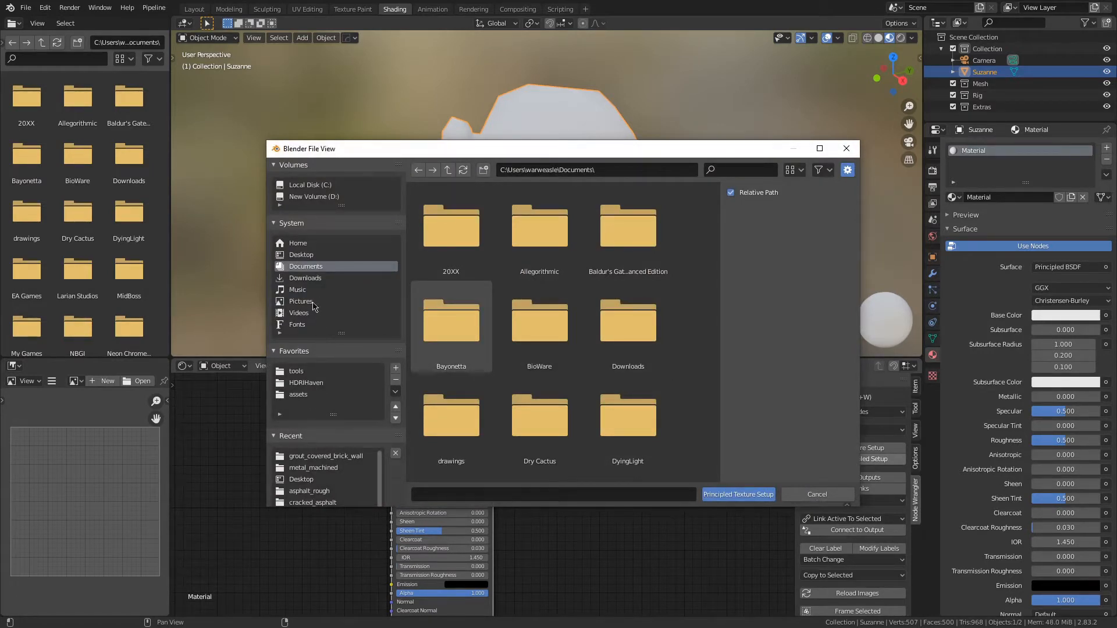
click(300, 395)
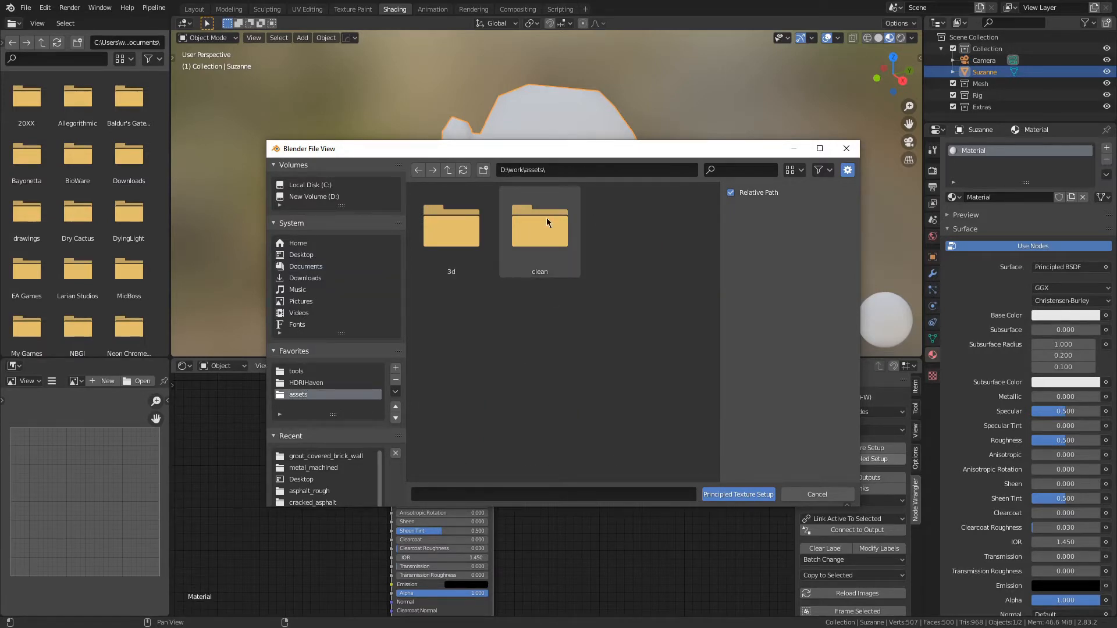
double_click(547, 236)
double_click(452, 250)
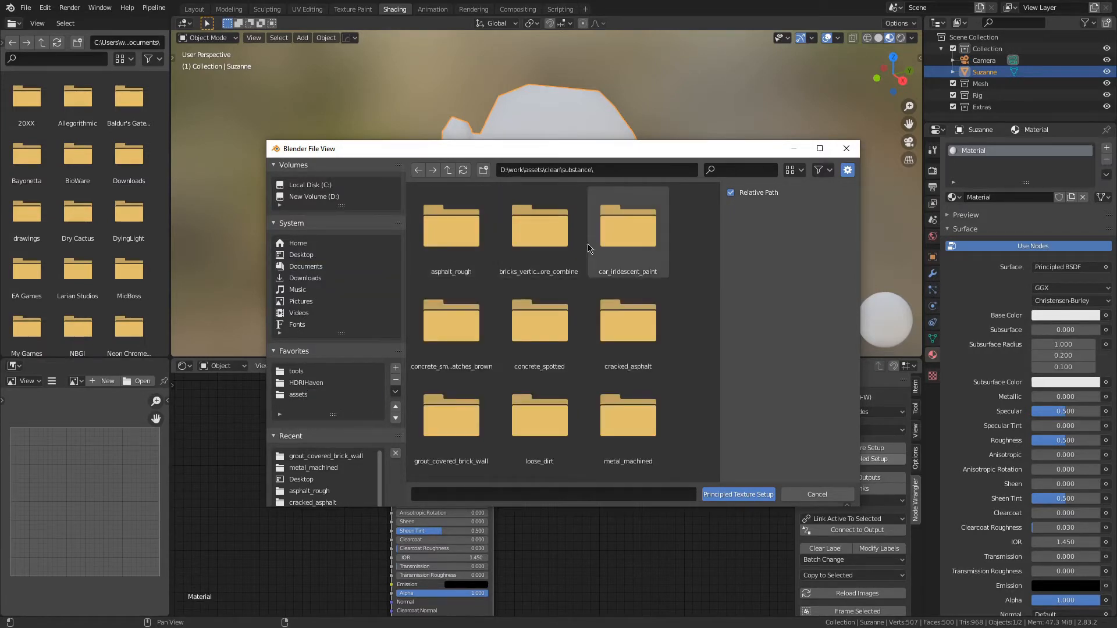
double_click(627, 233)
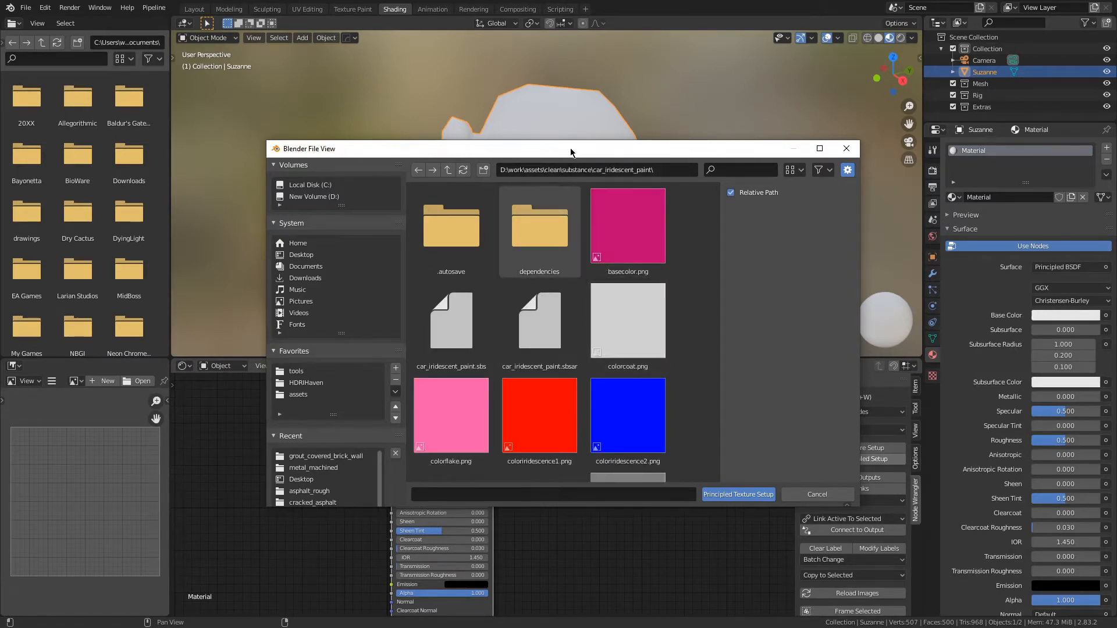
Step: Enlarge the file browser and run the Principled texture setup with all files from basecolor.png through specular.png
double_click(569, 150)
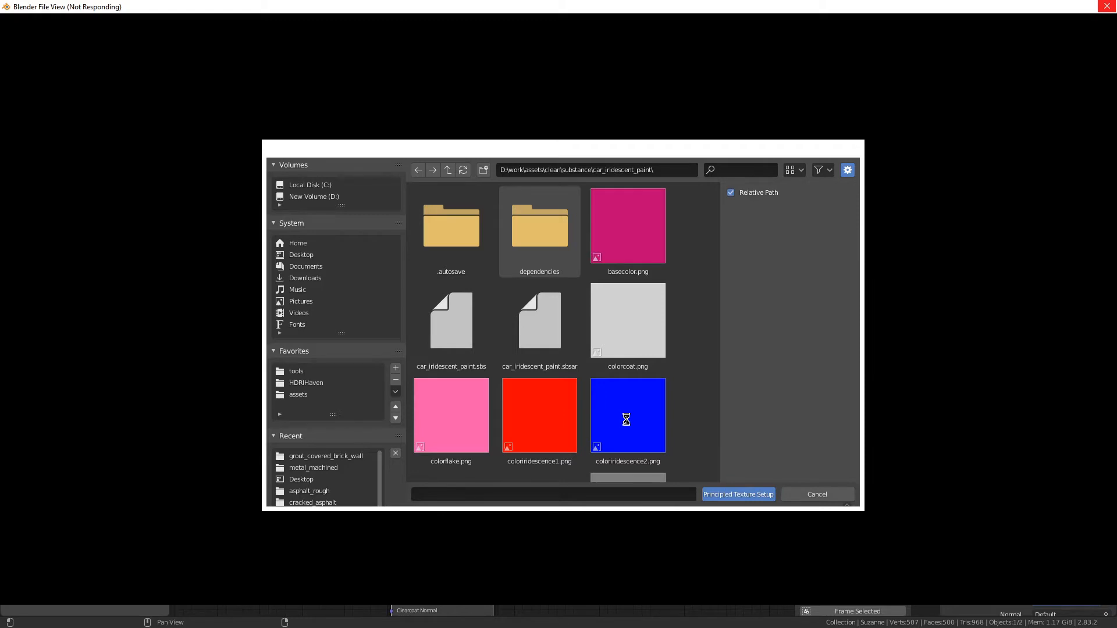
key(alt+Tab)
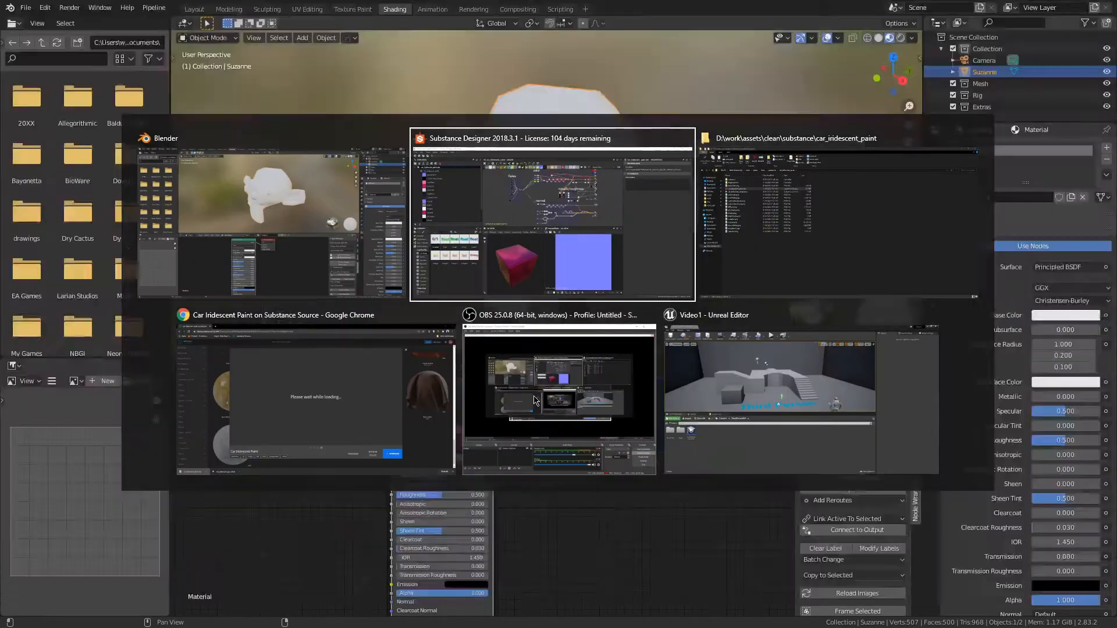
key(alt+Tab)
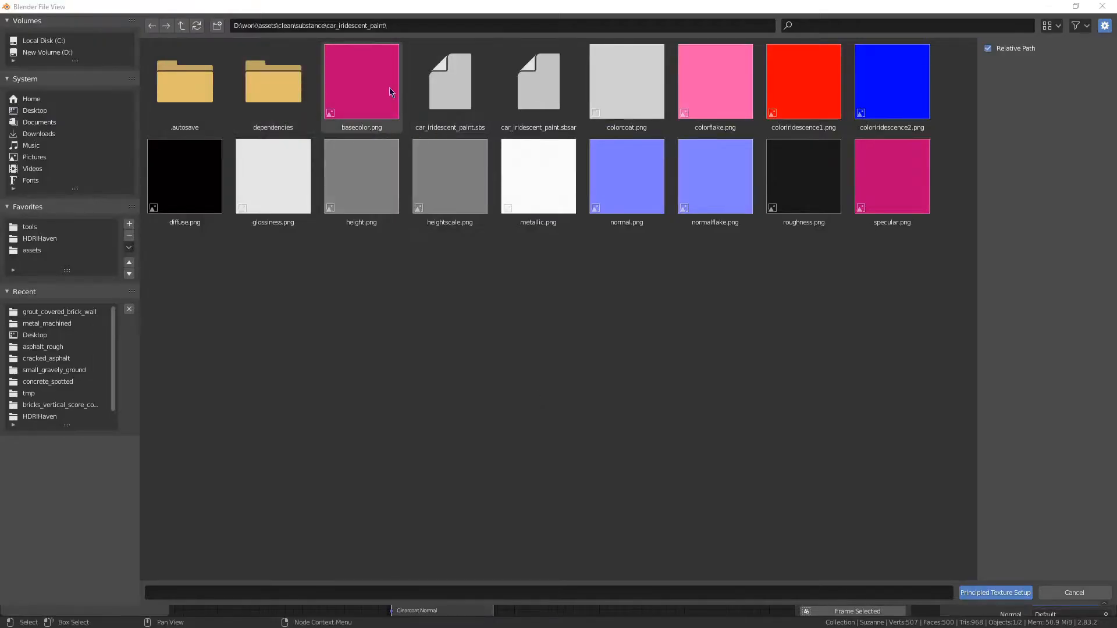
shift+click(873, 185)
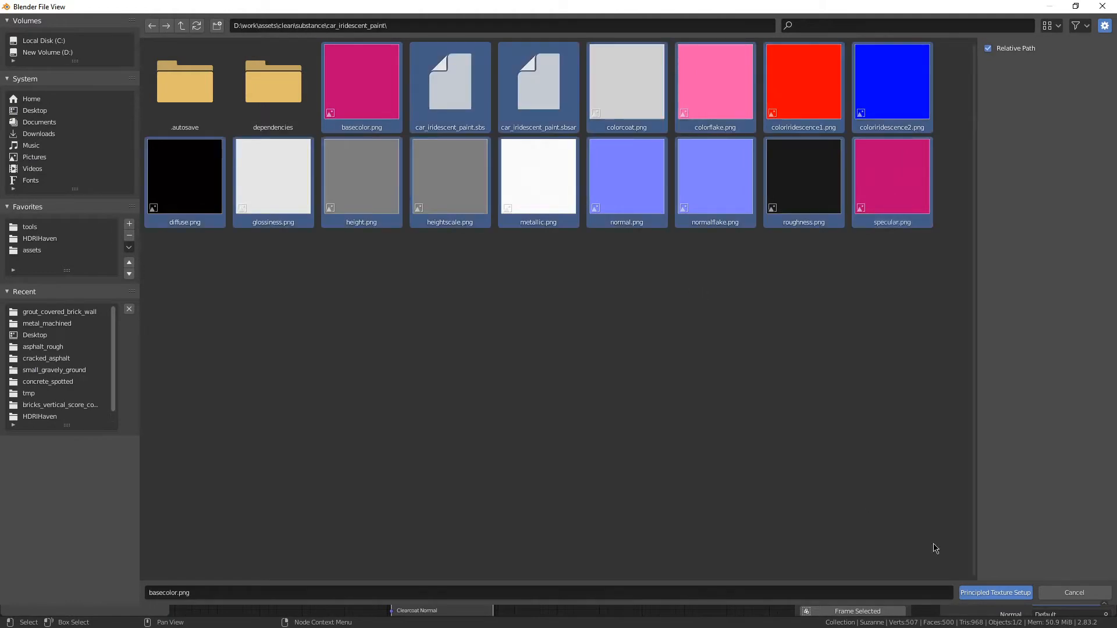
click(989, 594)
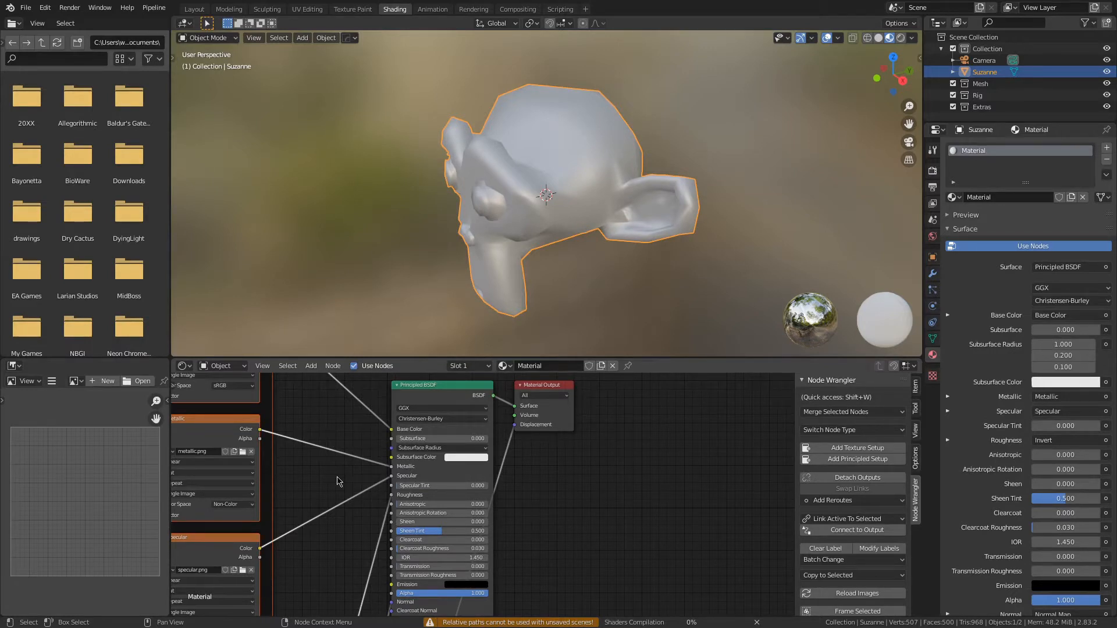
key(alt+Tab)
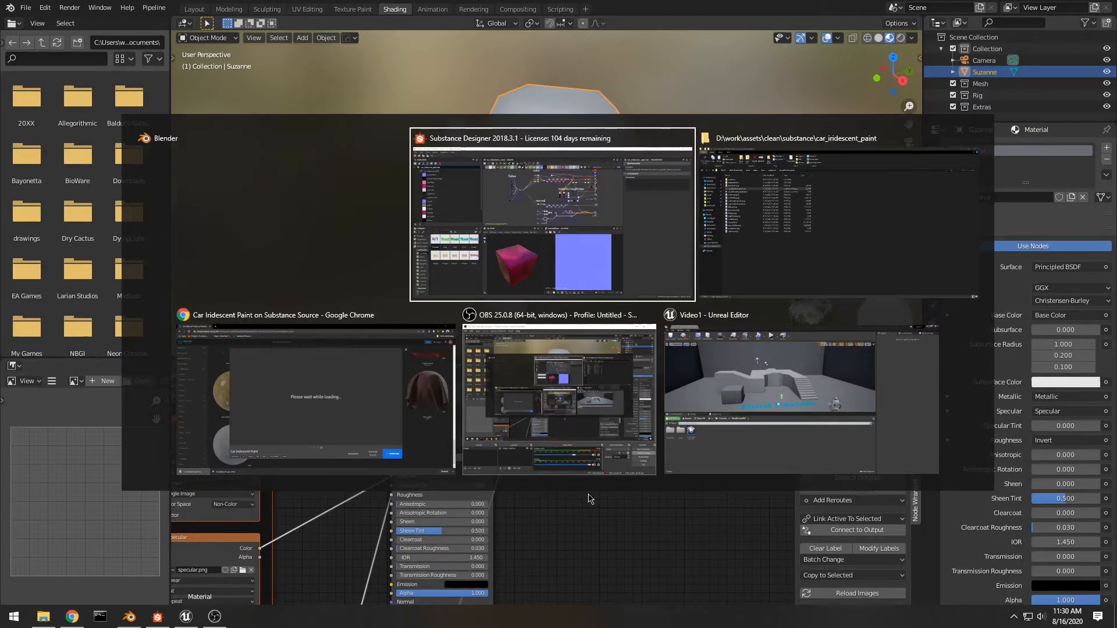
key(alt+Tab)
key(alt+Tab)
key(alt+Tab)
key(alt+Tab)
key(alt+Tab)
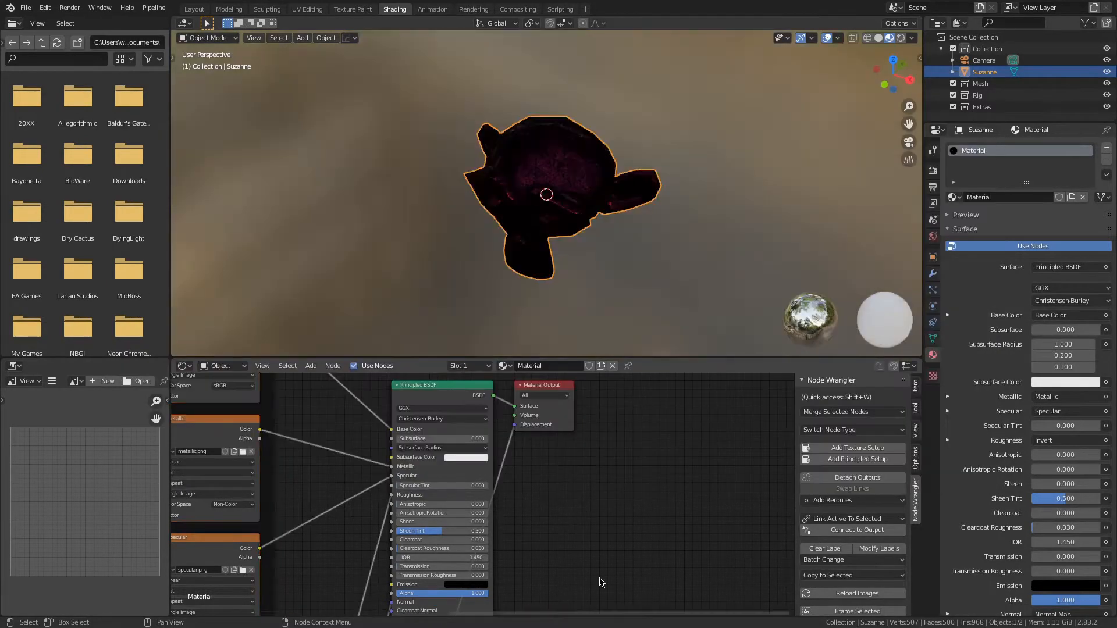
Step: Examine the paint material on the monkey head and the texture nodes wired into the Principled BSDF
middle_drag(588, 279, 641, 212)
middle_drag(579, 251, 466, 198)
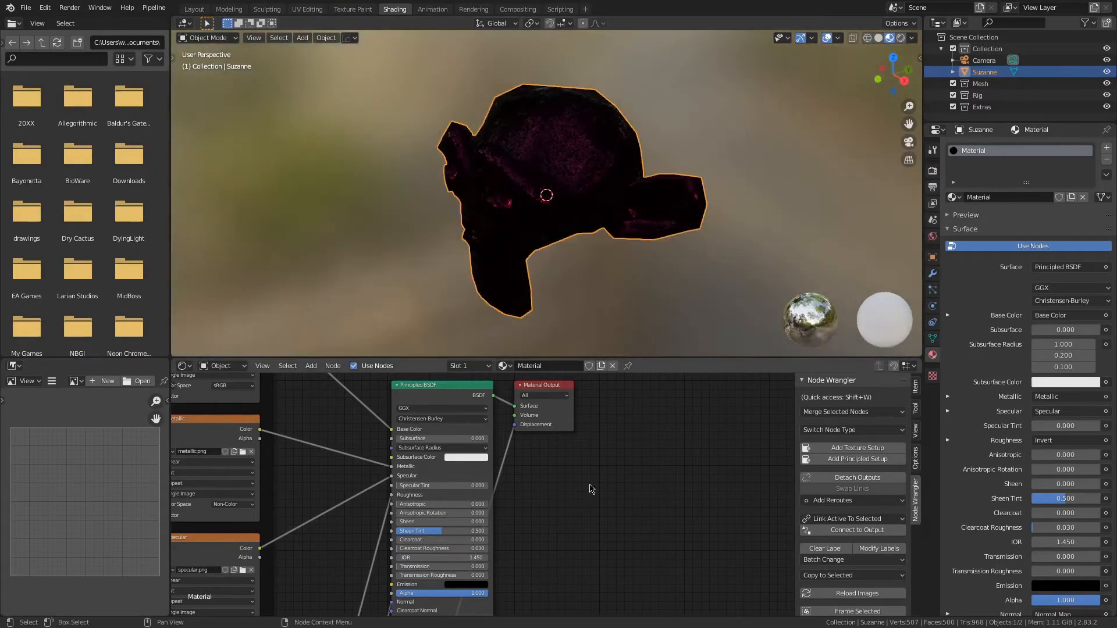
scroll(591, 488, down, 3)
middle_drag(362, 487, 417, 516)
middle_drag(388, 190, 401, 177)
scroll(489, 471, down, 3)
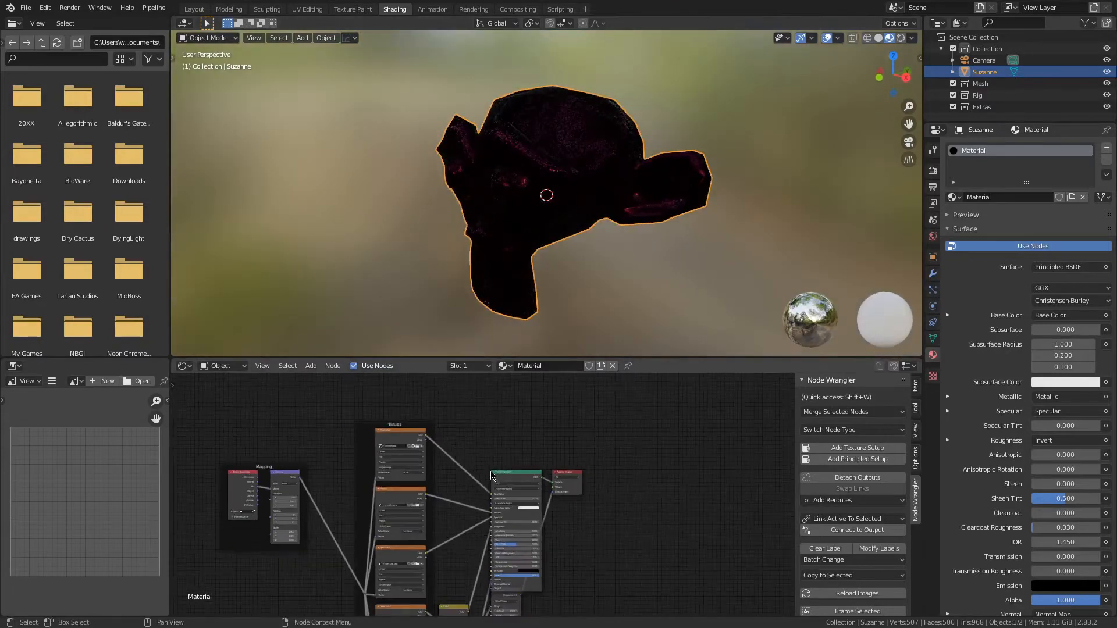
middle_drag(458, 562, 454, 432)
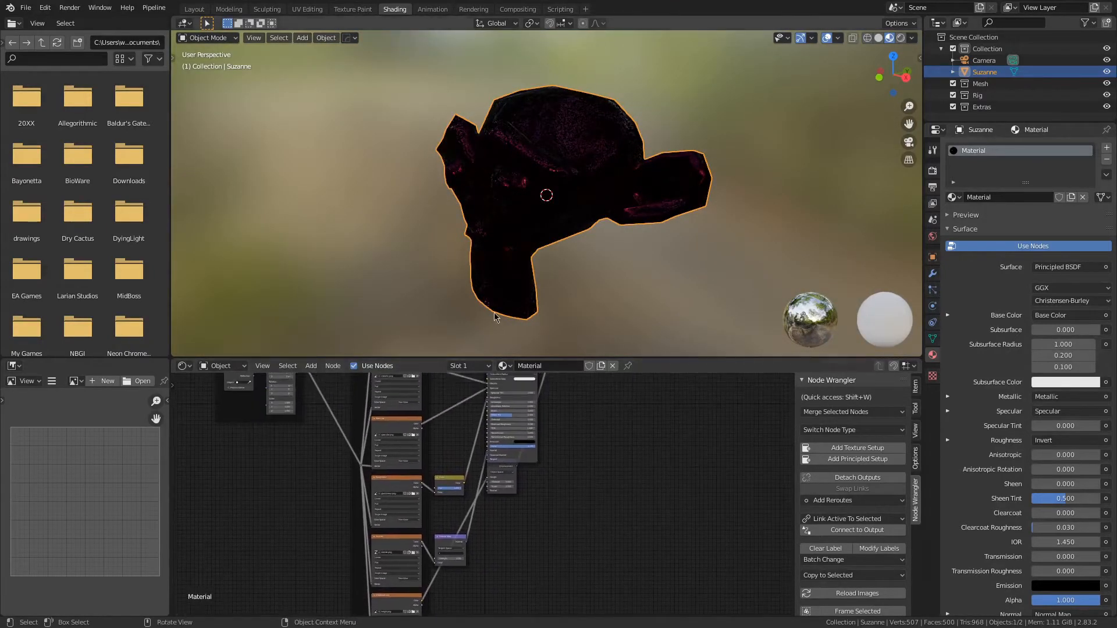
Step: Switch the viewport to Rendered shading and inspect the monkey head's paint up close and from several angles
key(z)
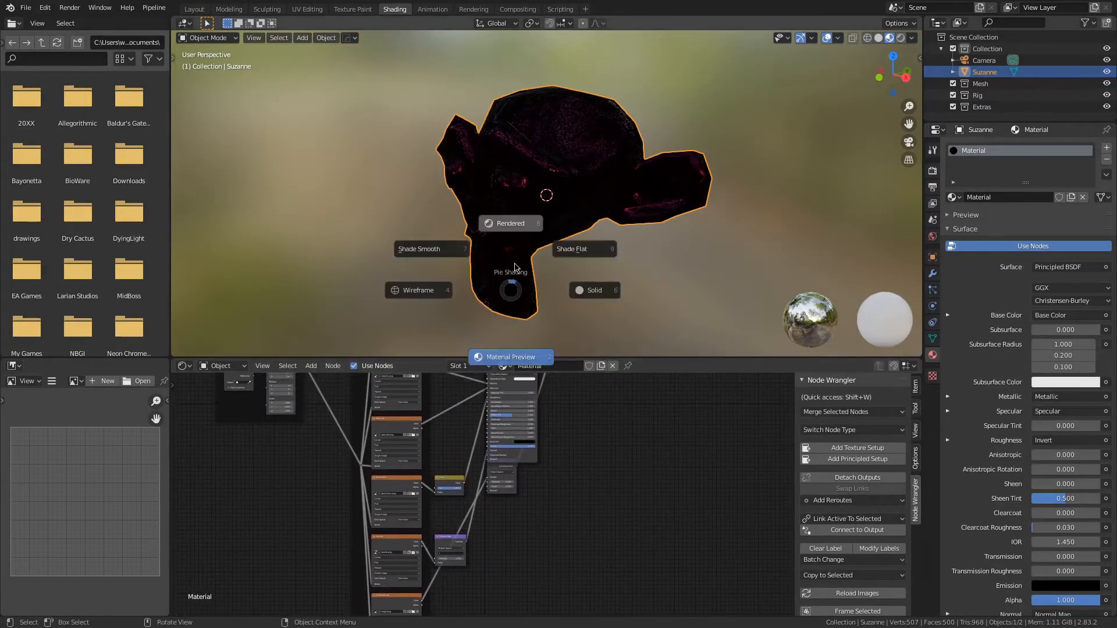
click(508, 227)
mouse_move(463, 231)
middle_down()
mouse_move(660, 221)
mouse_move(594, 307)
mouse_move(432, 216)
mouse_move(491, 153)
mouse_move(526, 215)
mouse_move(473, 235)
middle_up()
scroll(550, 189, up, 4)
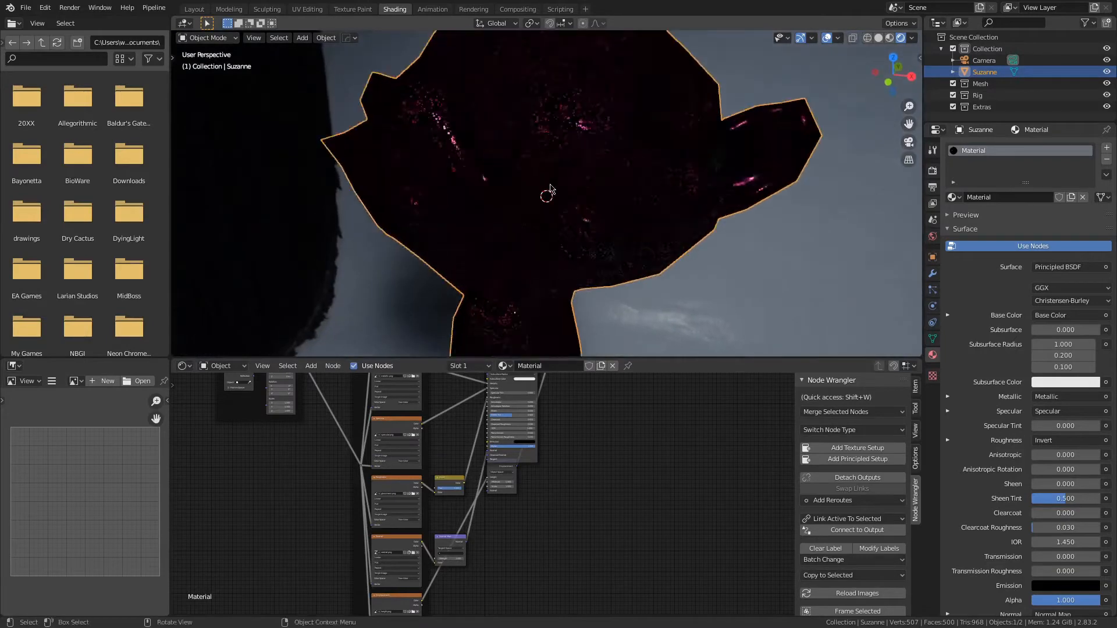
scroll(551, 189, down, 5)
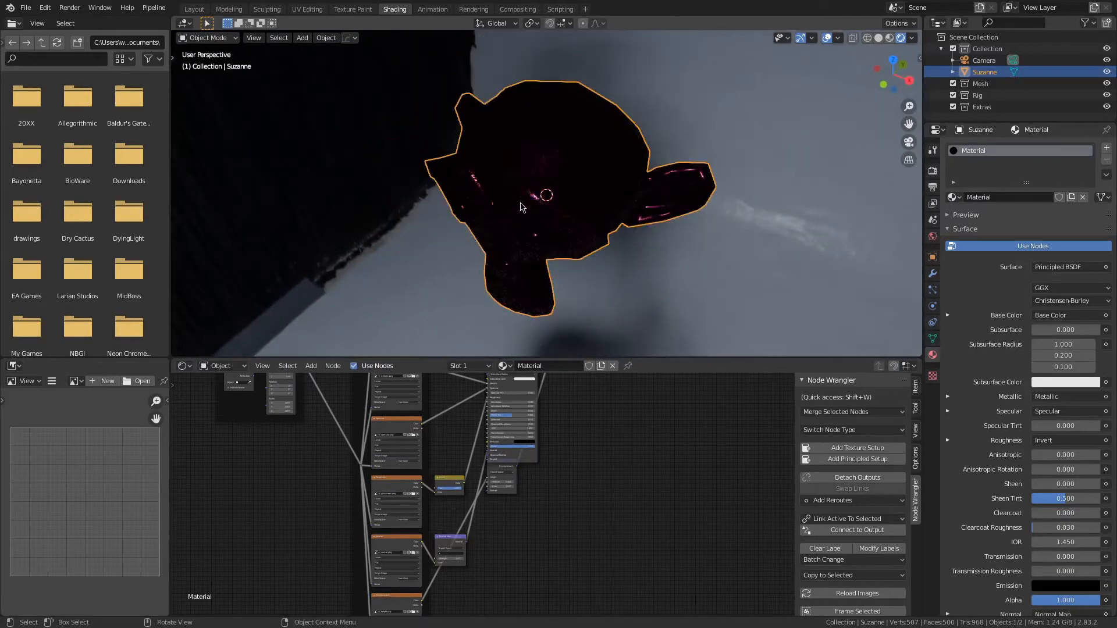
middle_drag(521, 207, 546, 194)
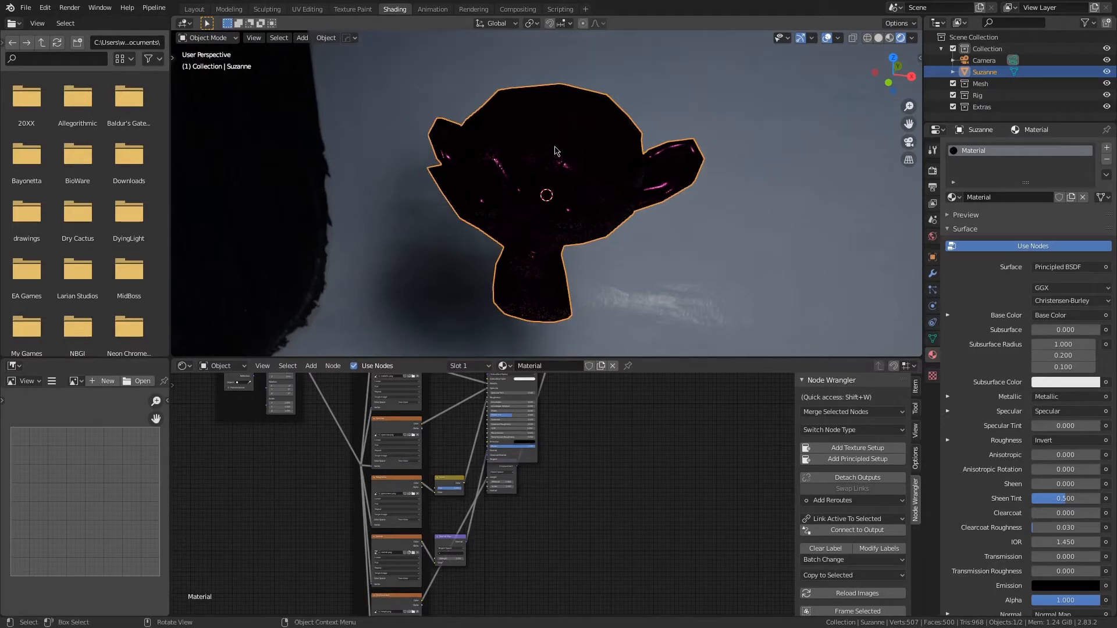
Step: In the Layout workspace, move Suzanne into the Mesh collection and run Send to Unreal
click(195, 9)
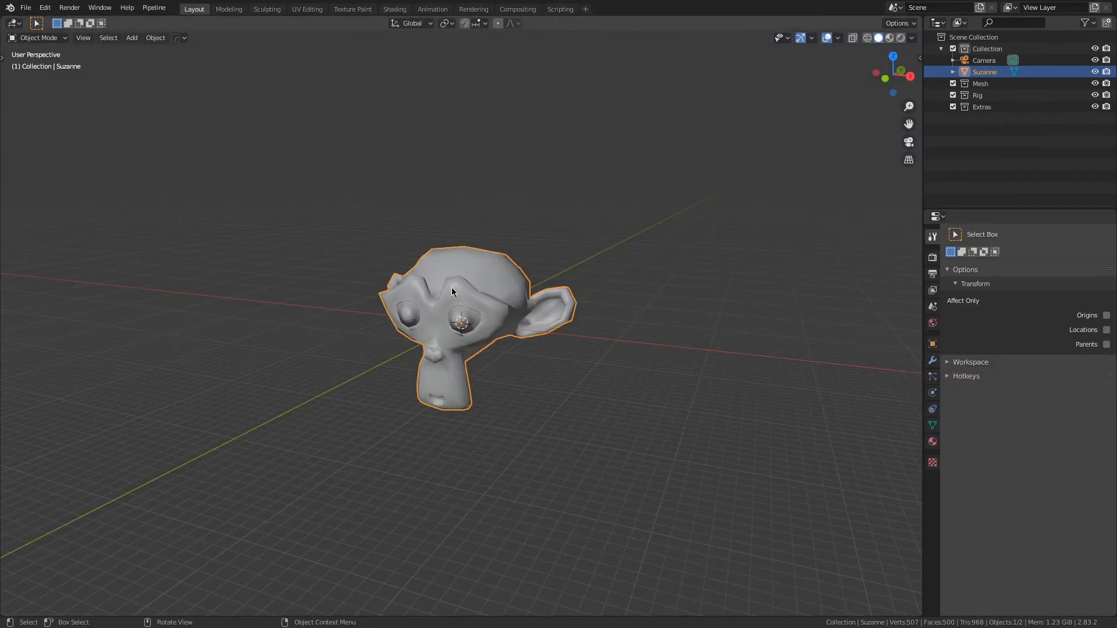
drag(996, 75, 988, 86)
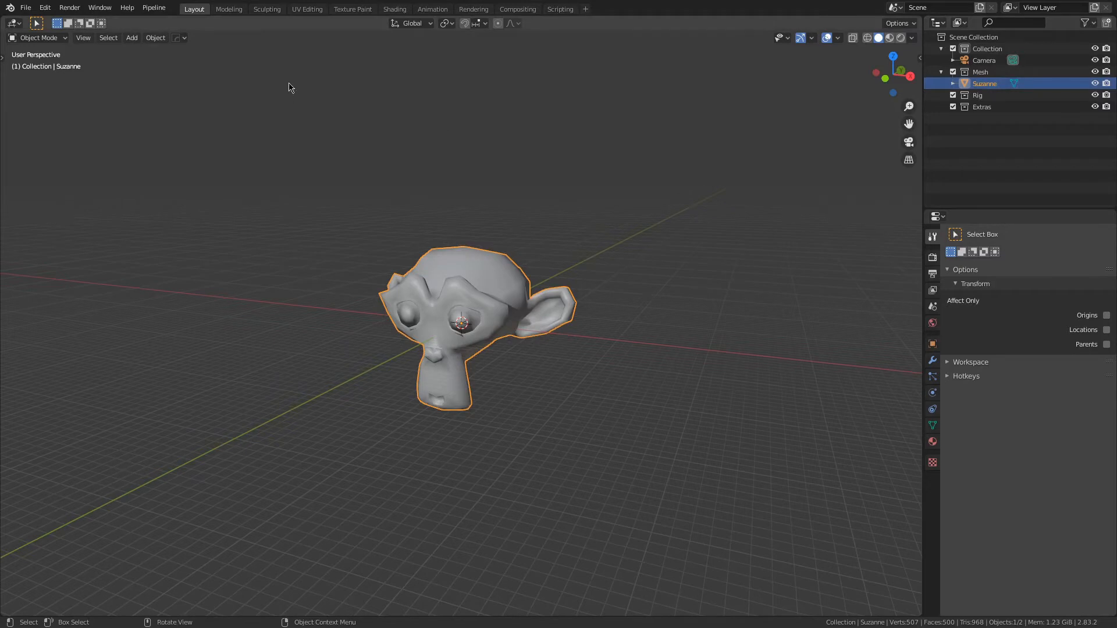
click(154, 8)
mouse_move(168, 21)
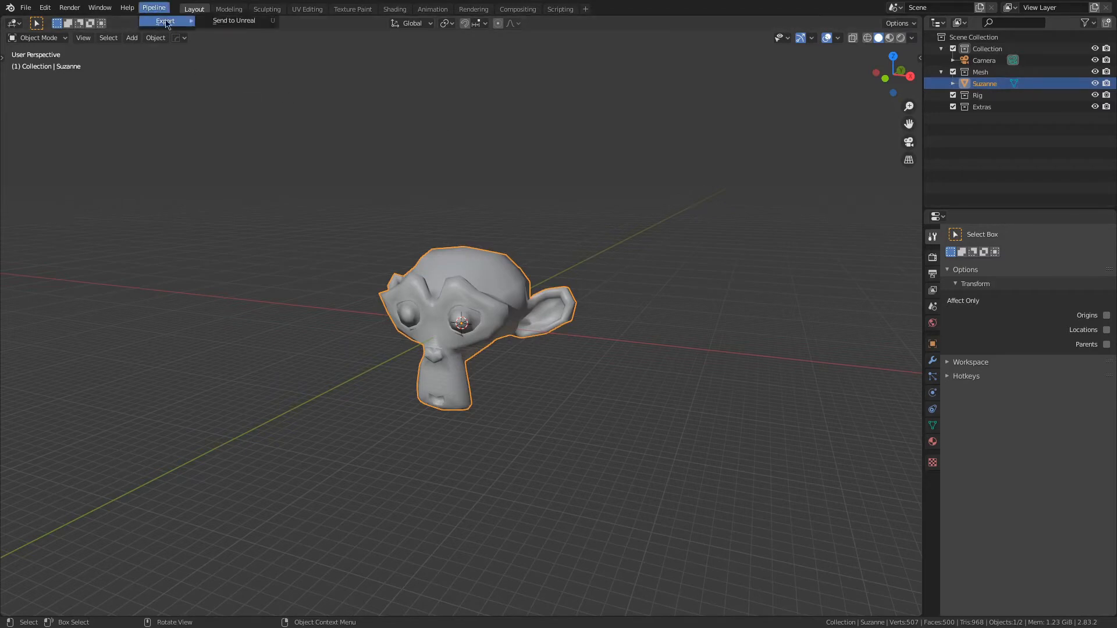
click(222, 21)
Step: Switch to the Video1 project in Unreal Editor and open the plugin manager from the new-plugins notification
key(alt+Tab)
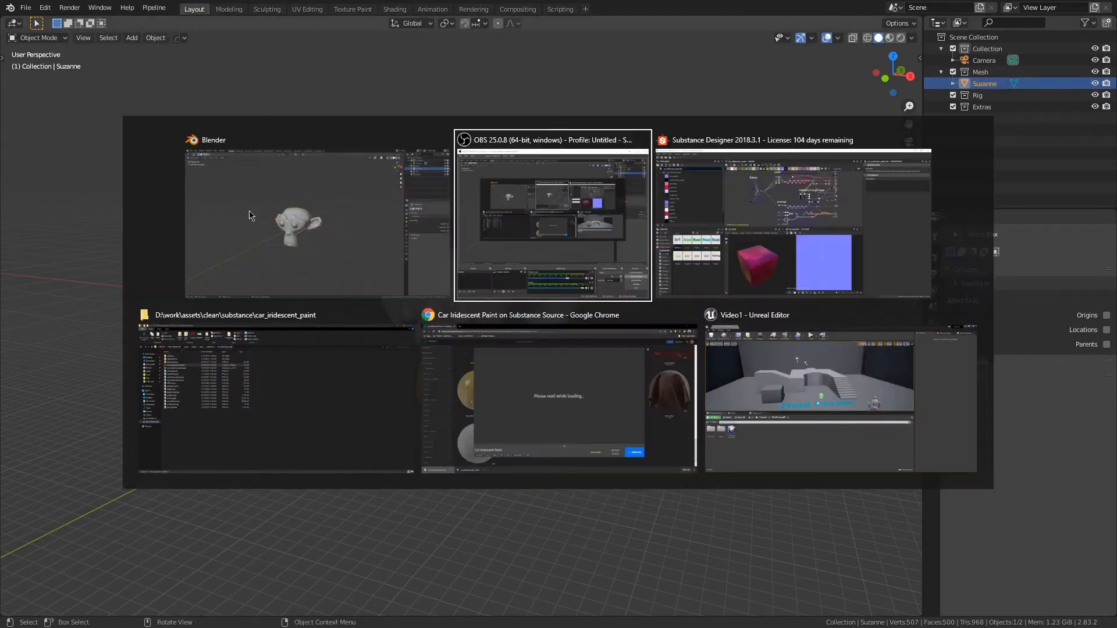
key(alt+Tab)
key(alt+Tab)
key(alt+Tab)
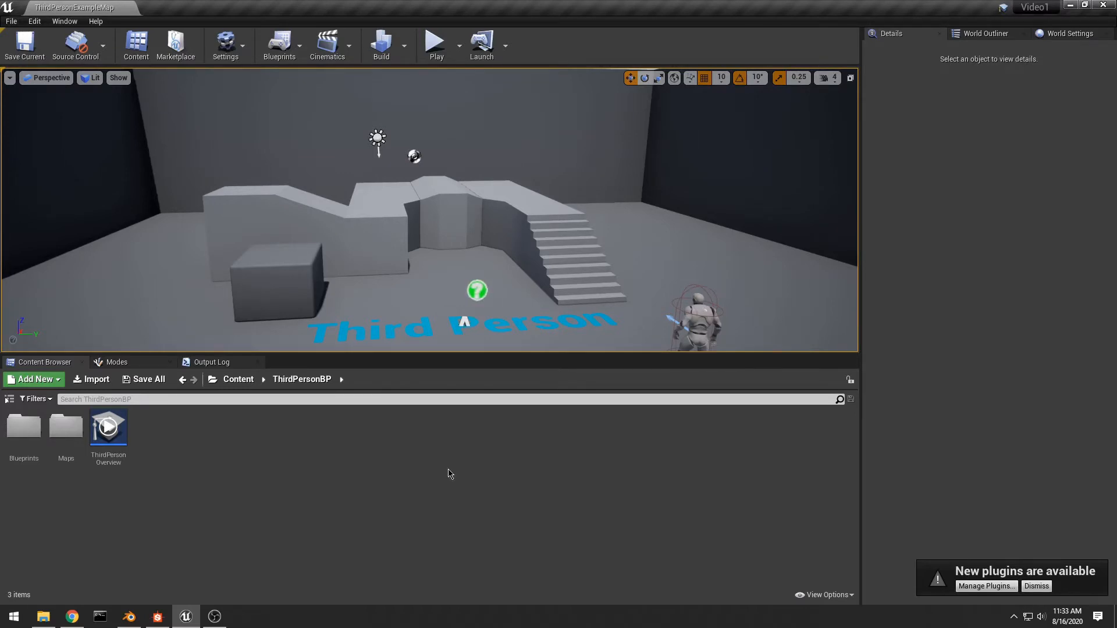
click(970, 586)
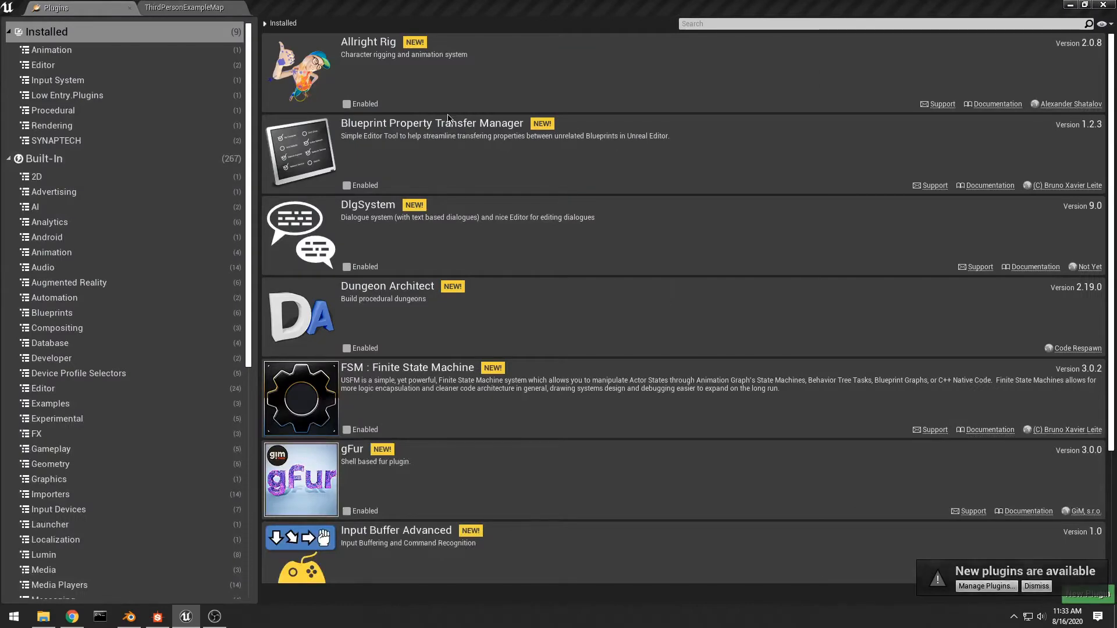
Step: Search the built-in plugins for "scrip" and enable Python Editor Script Plugin and Editor Scripting Utilities, accepting the beta warnings
click(779, 24)
text(edit)
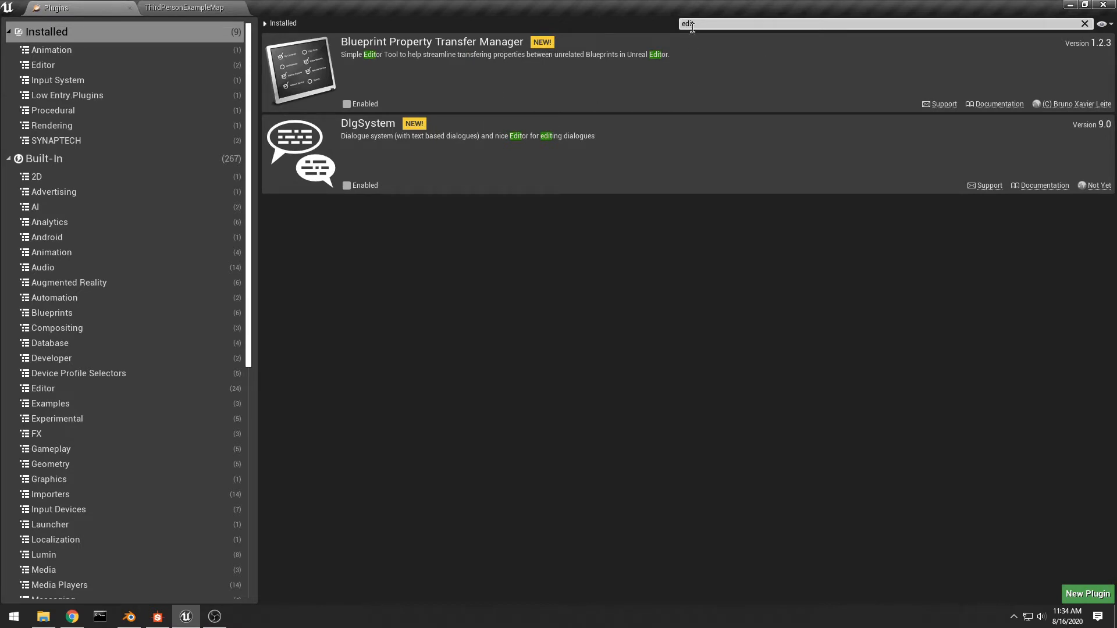
key(BackSpace)
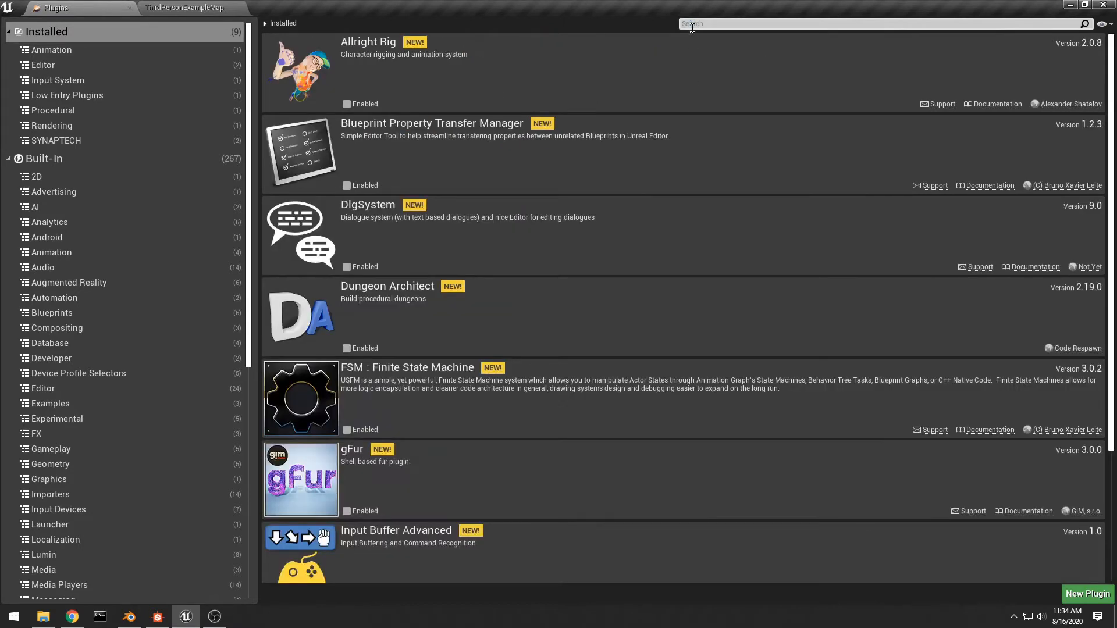
text(scrip)
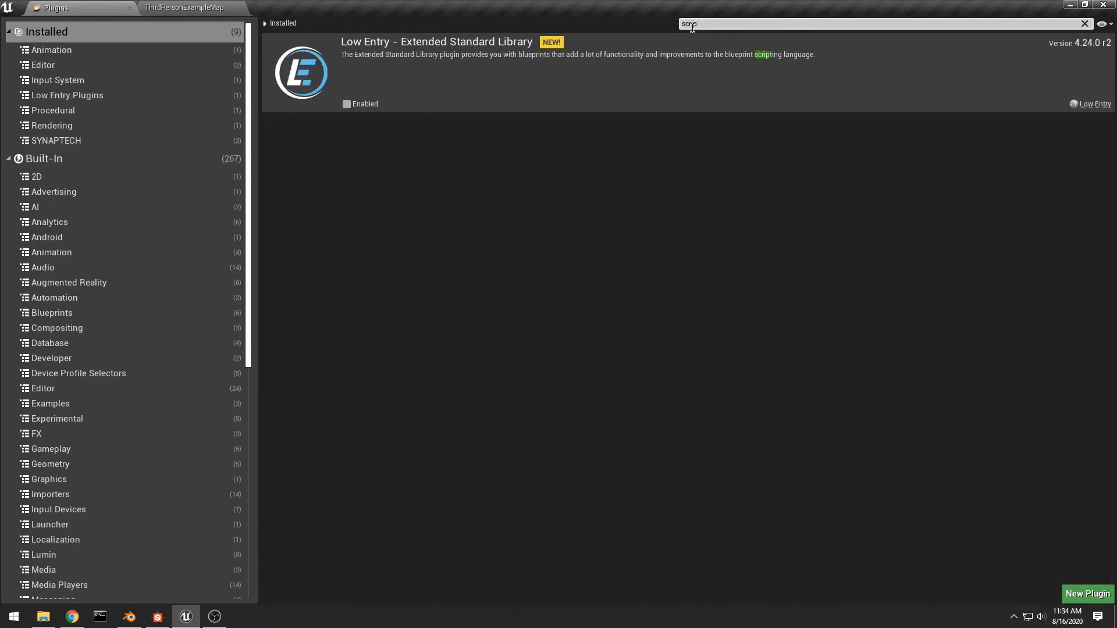
click(135, 167)
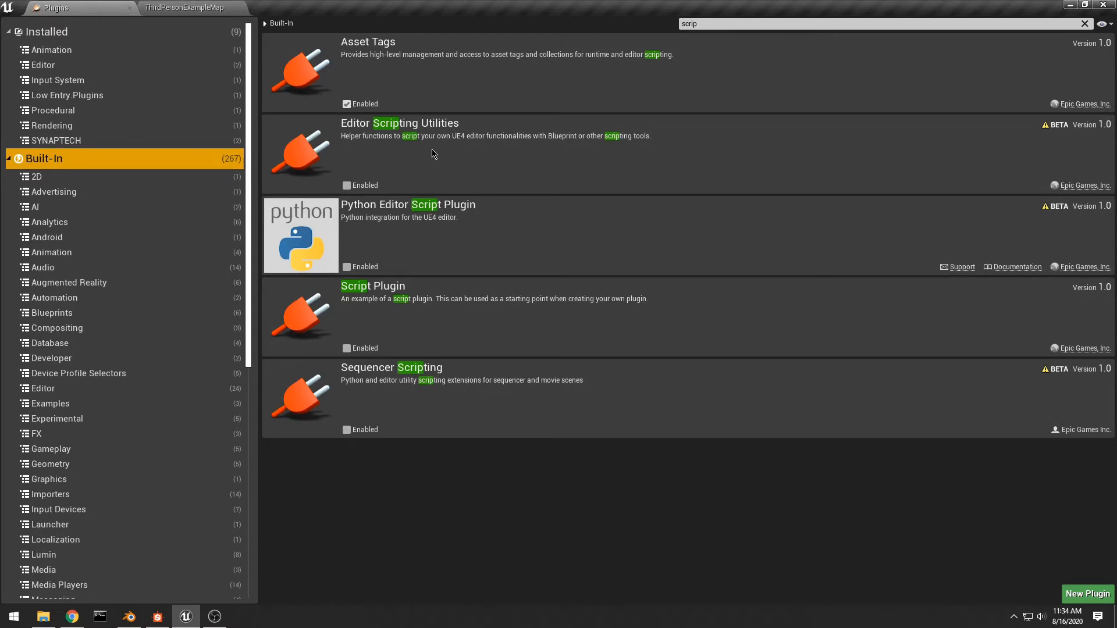
click(347, 267)
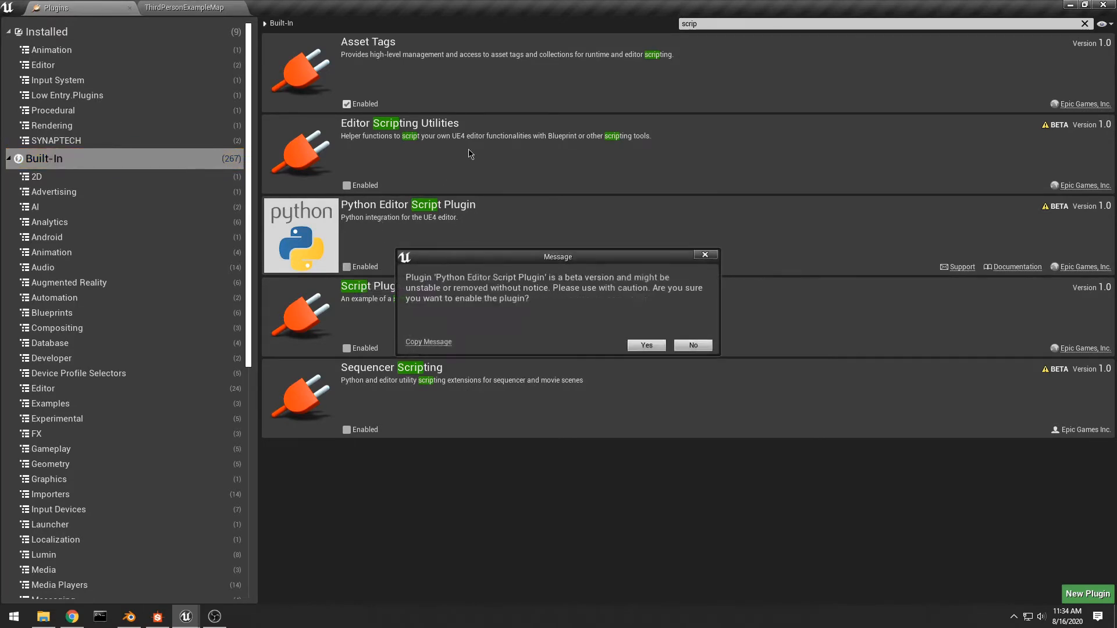
click(647, 346)
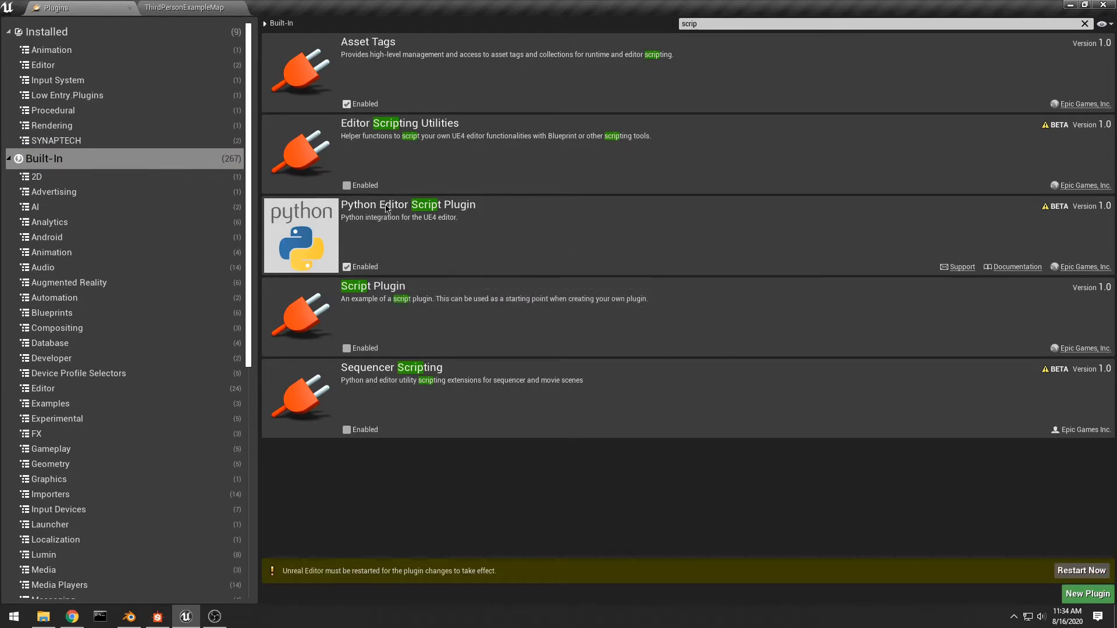
click(347, 185)
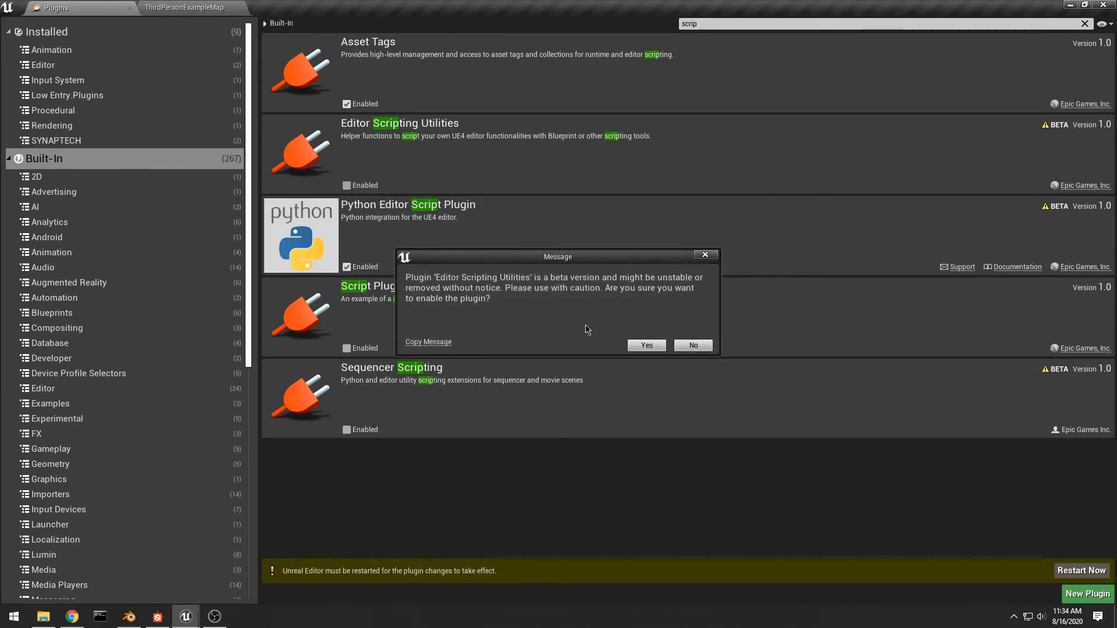
click(647, 346)
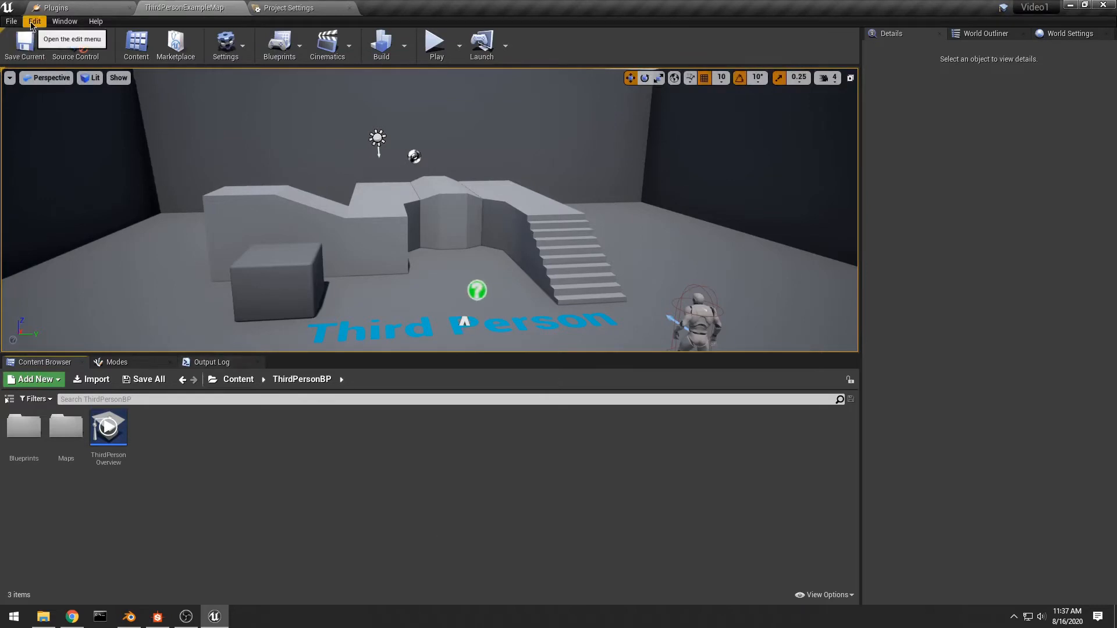
Step: In the project settings, search all settings for "remote" and turn on Enable Remote Execution for the Python plugin
click(277, 8)
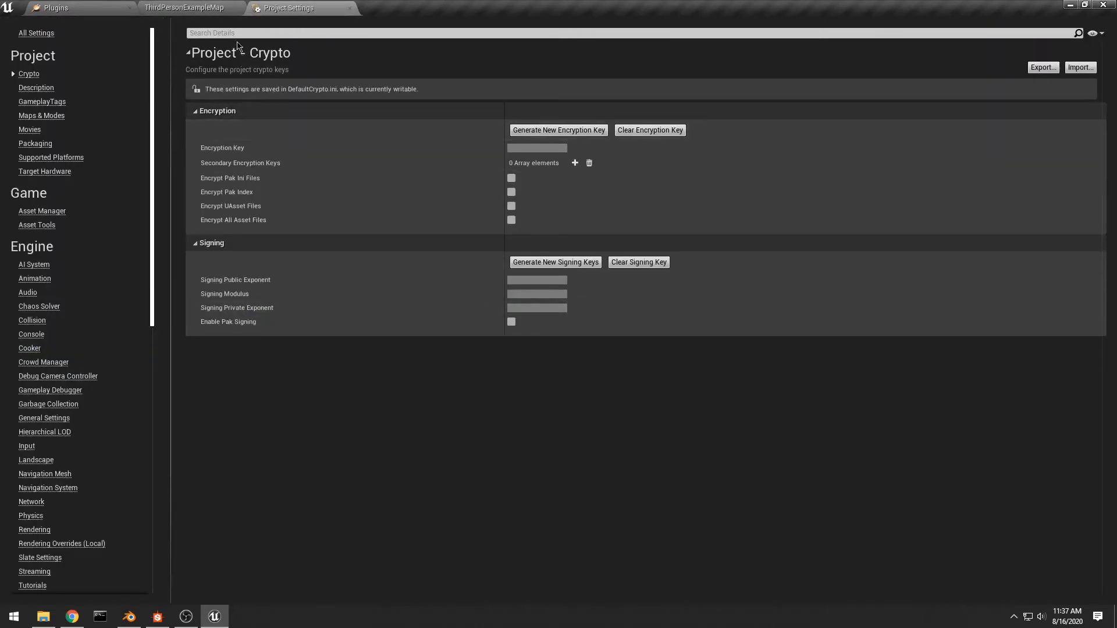
click(36, 34)
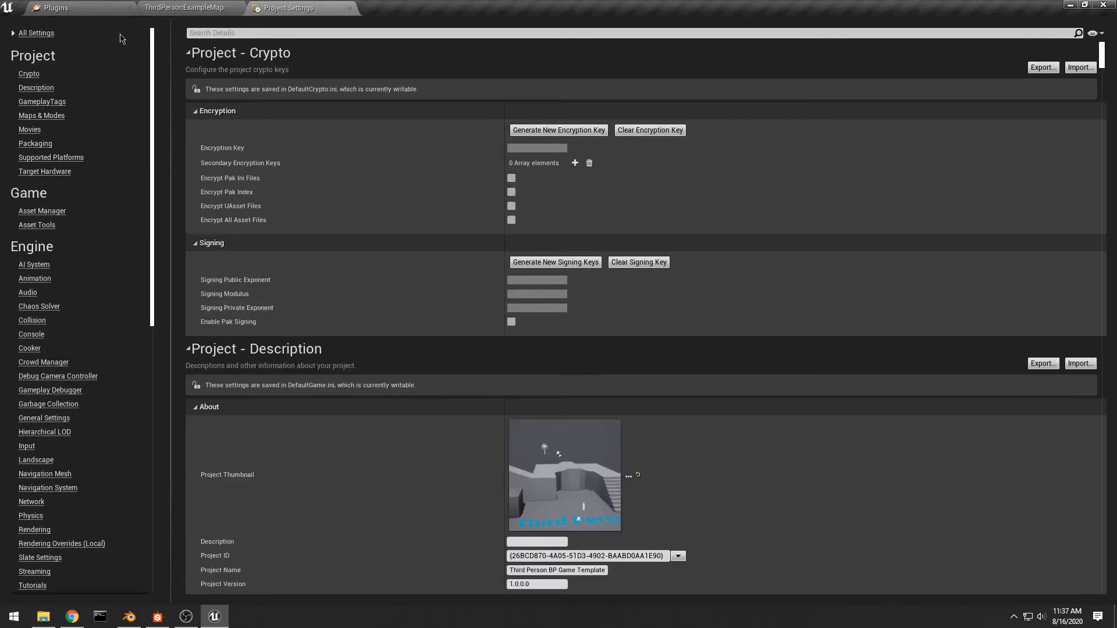
click(210, 32)
text(remote)
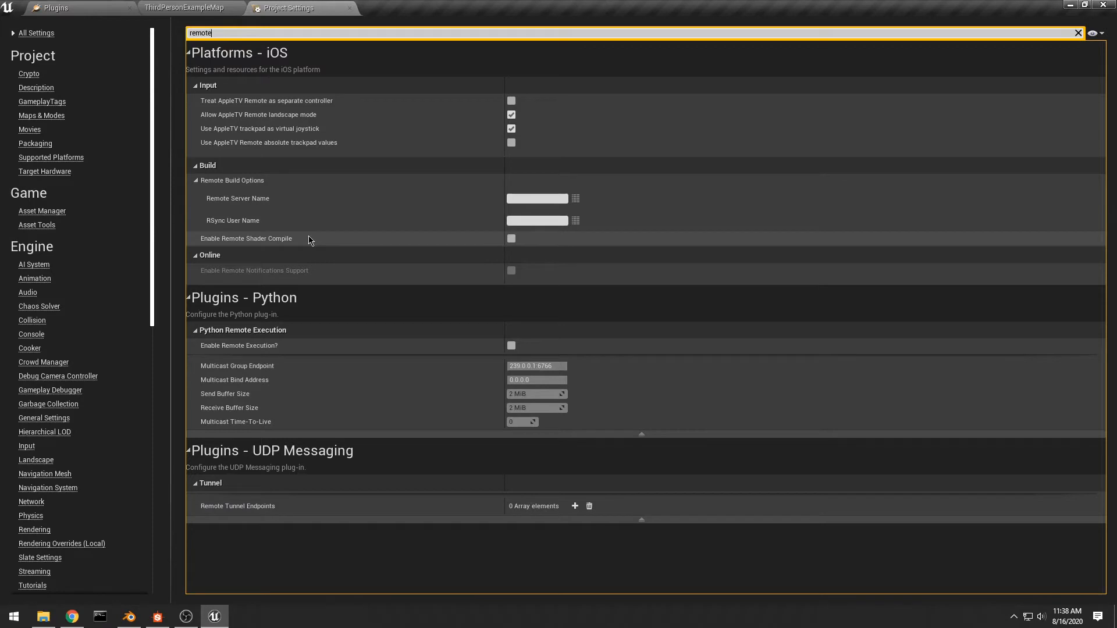
click(512, 345)
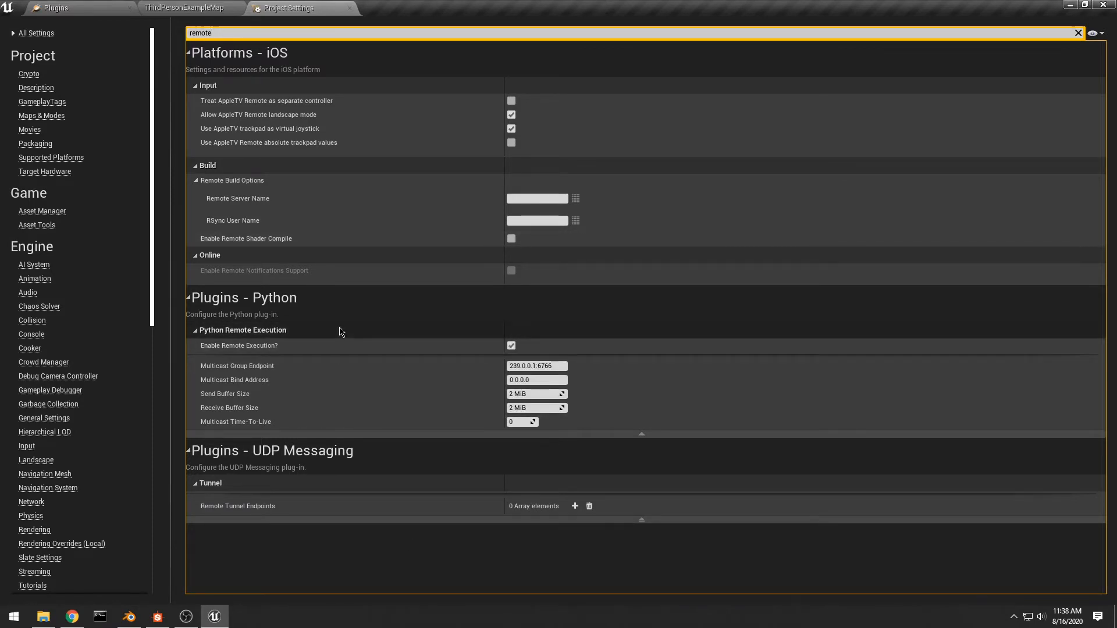
Step: Open the editor preferences, search for "cpu" and turn on Use Less CPU when in Background
click(99, 8)
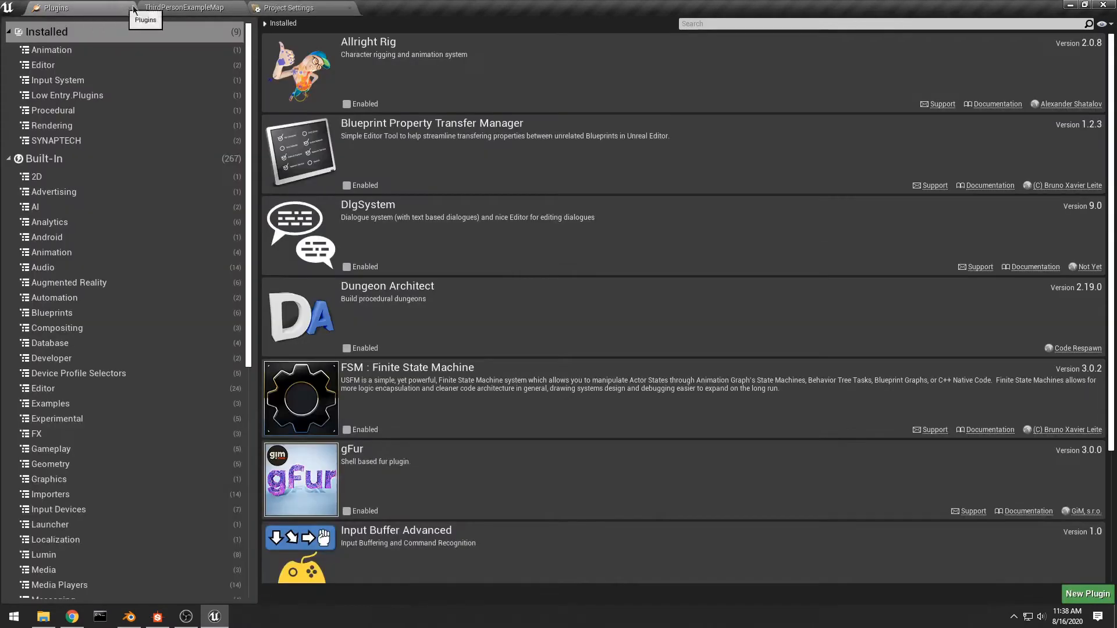
click(152, 8)
click(65, 21)
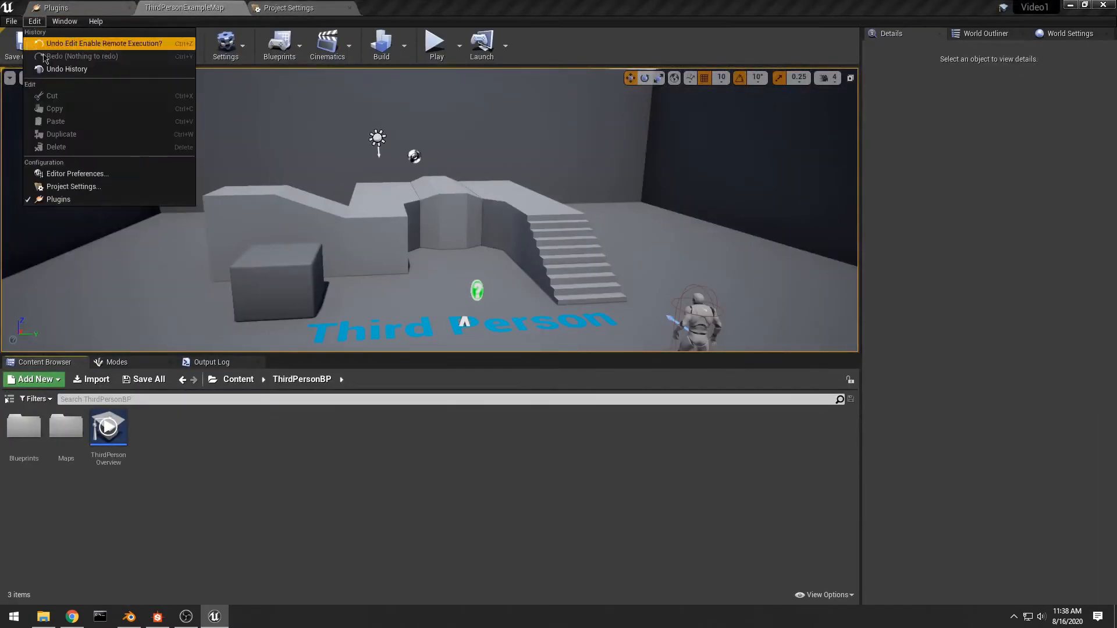
click(67, 173)
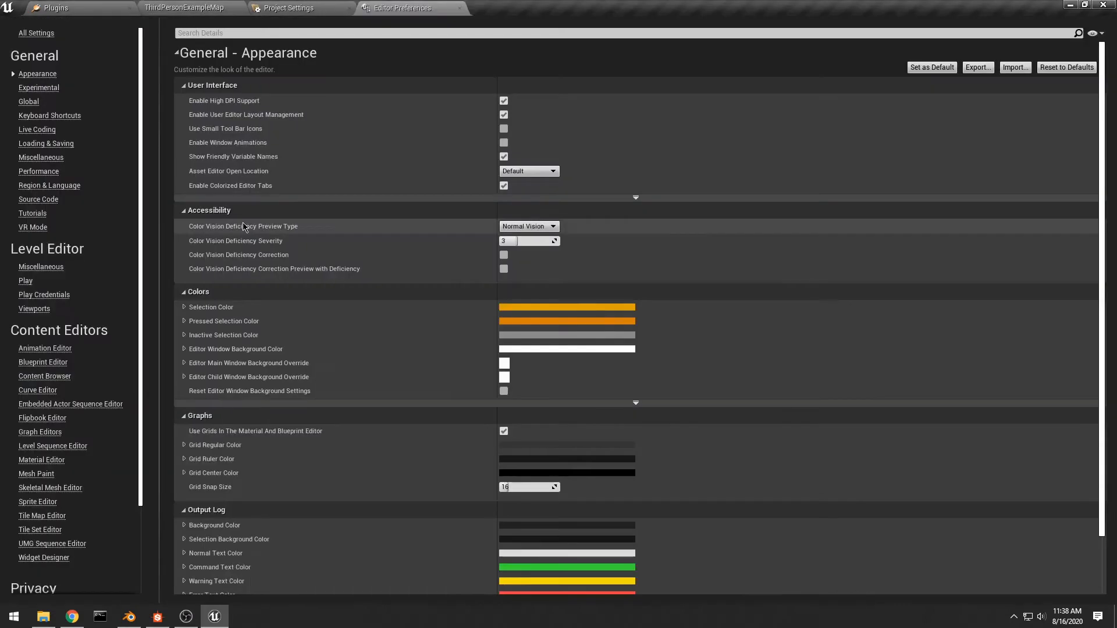
click(257, 32)
text(cpu)
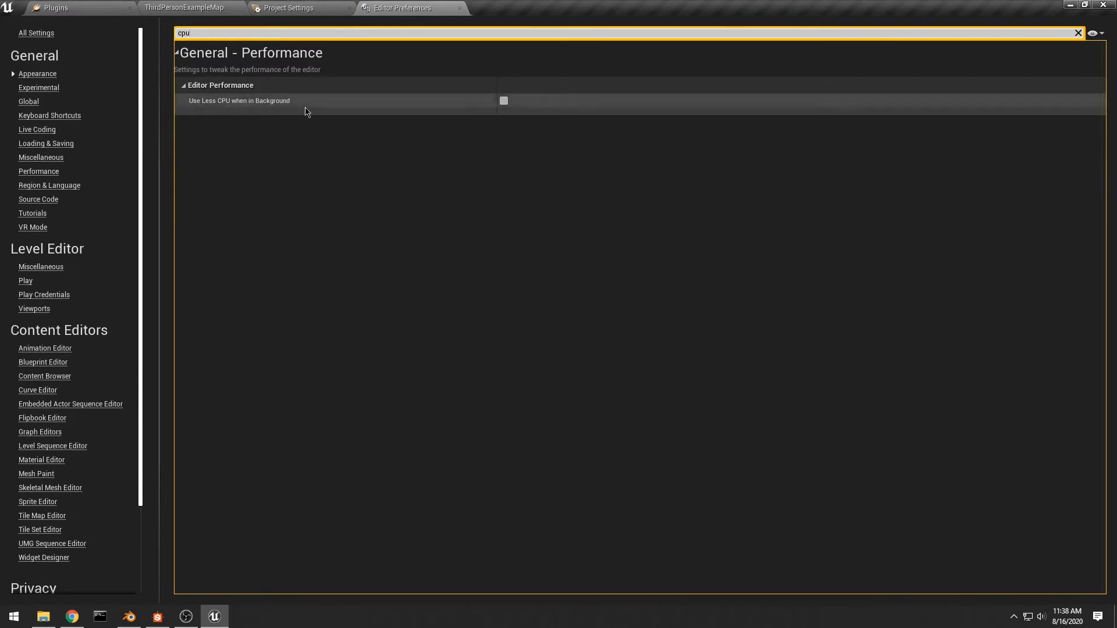
click(504, 100)
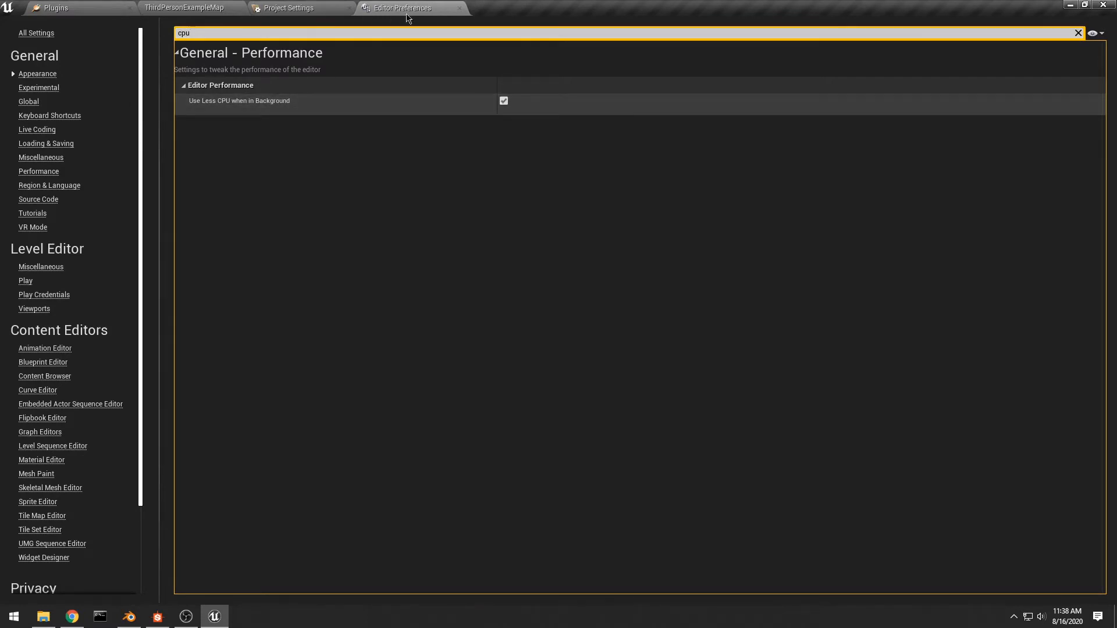
Step: Close the editor preferences, project settings and plugin manager, and save everything in the project
click(459, 7)
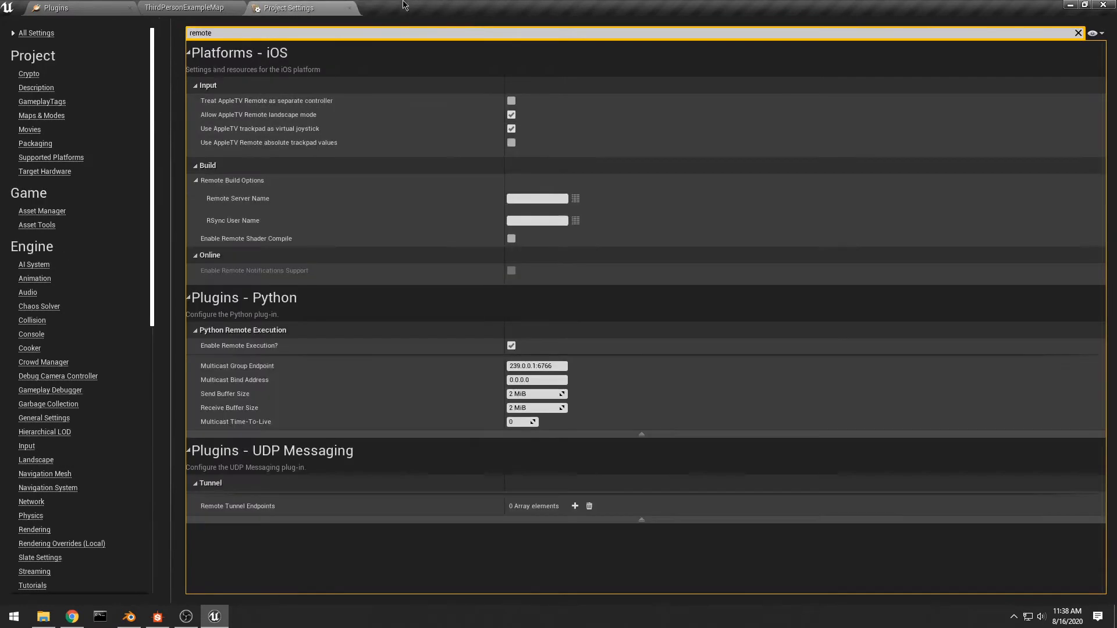
click(350, 8)
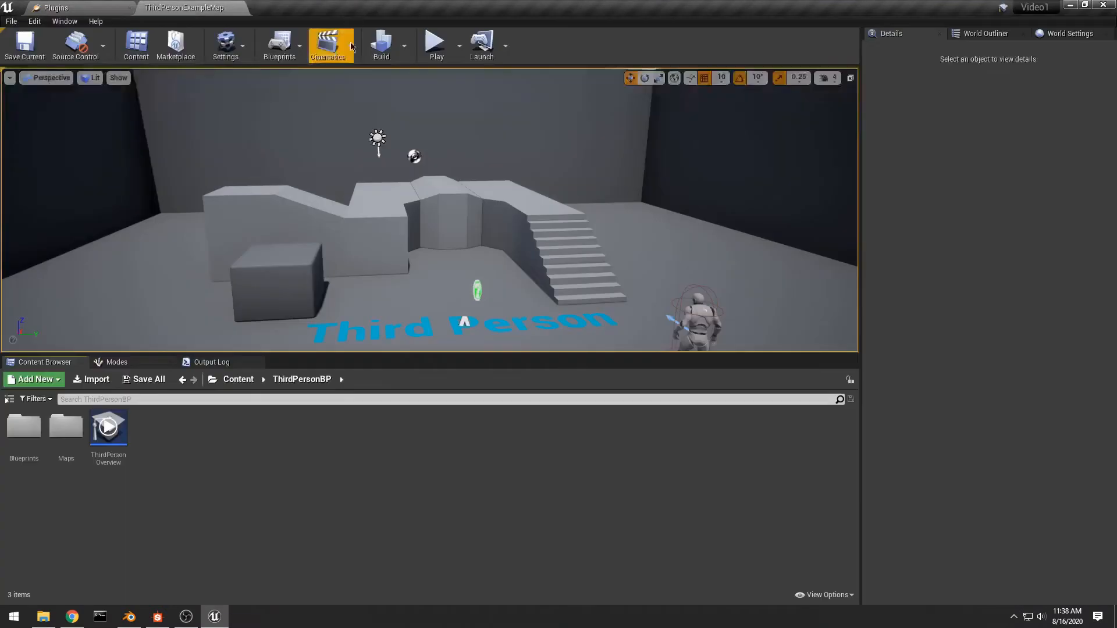
click(130, 9)
click(11, 21)
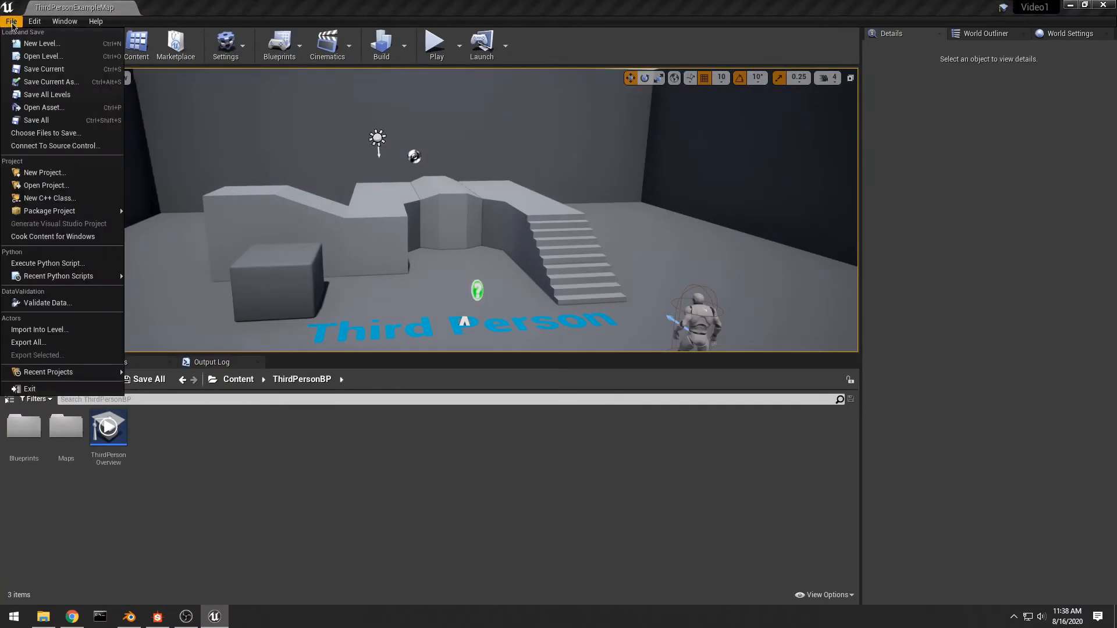
click(34, 119)
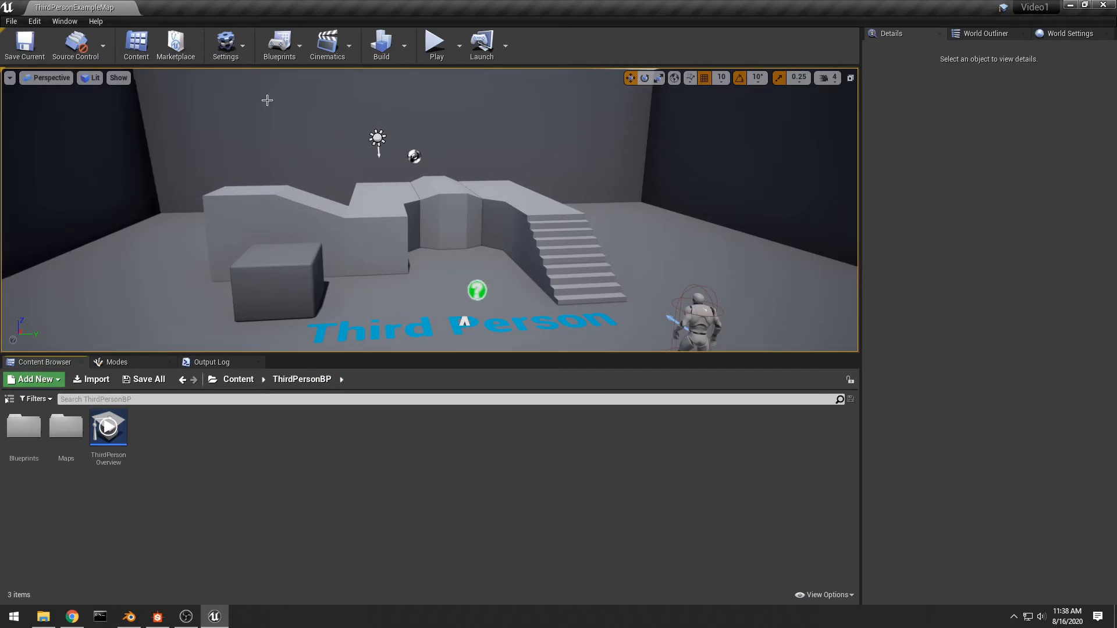
Step: Switch to Blender, select Suzanne in the Mesh collection and run Send to Unreal
key(alt+Tab)
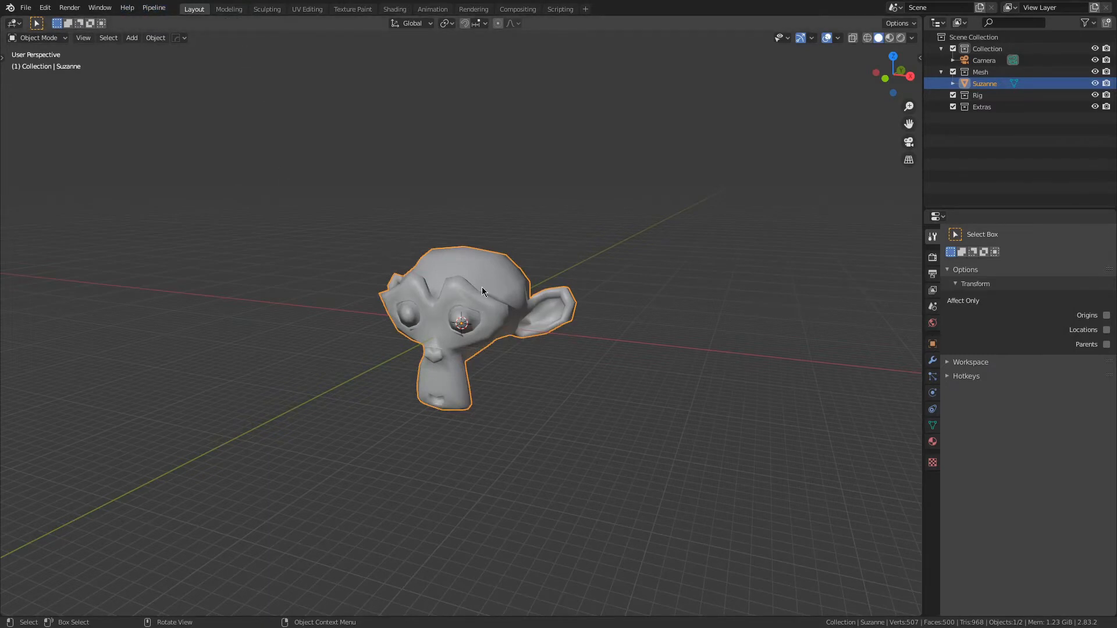
click(976, 74)
click(980, 85)
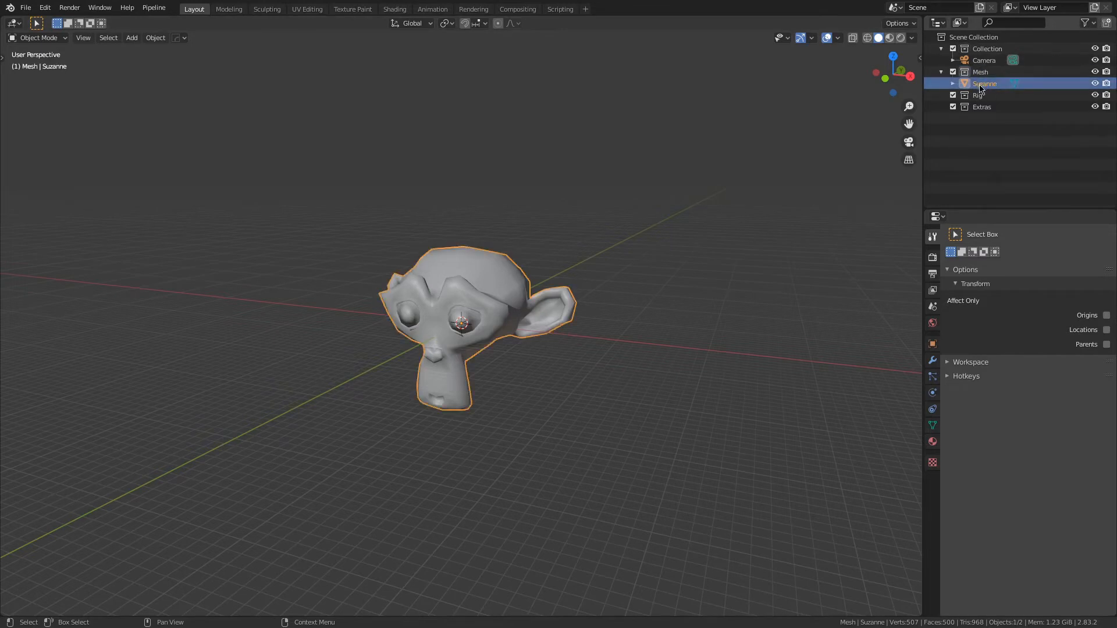
click(154, 8)
mouse_move(161, 23)
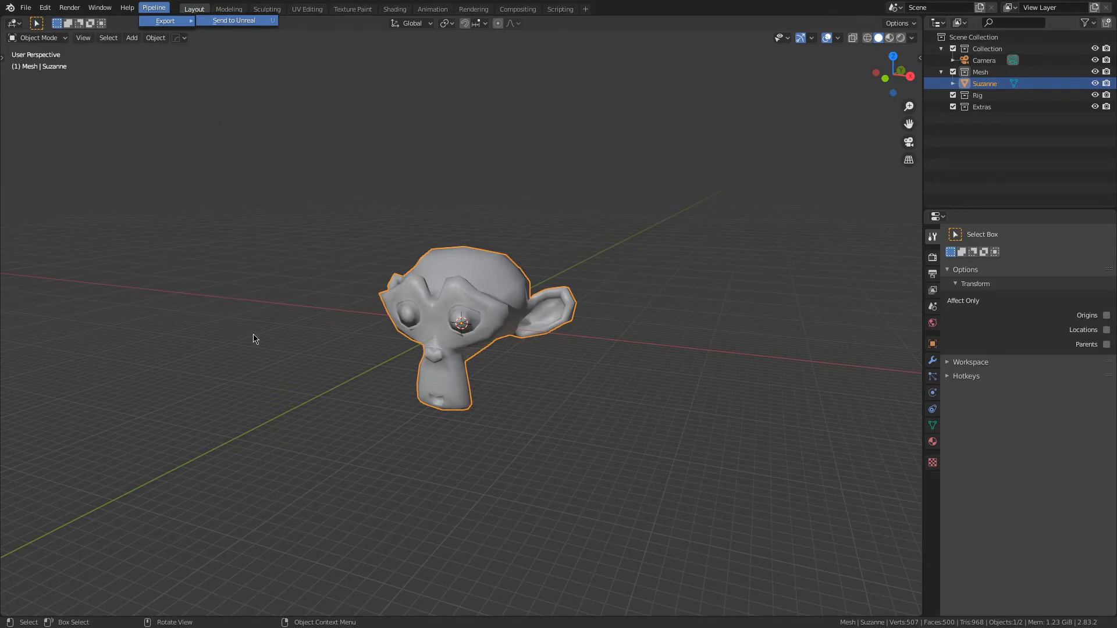
Step: Switch to Unreal Editor, close the FBX import message log and open the untitled_category/untitled_asset content folder
key(alt+Tab)
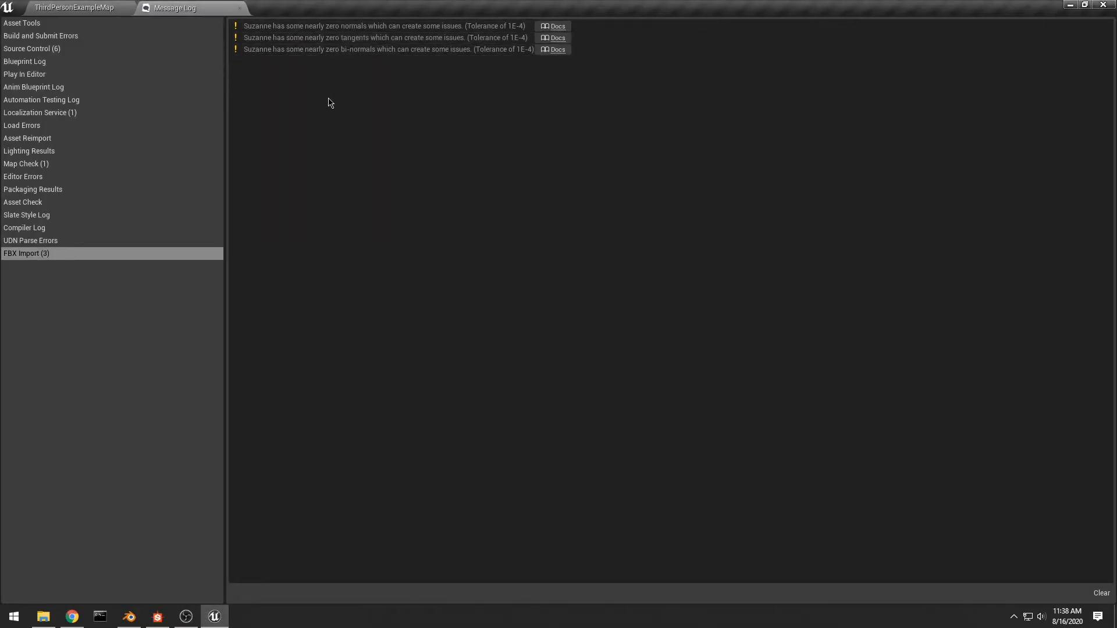
click(240, 9)
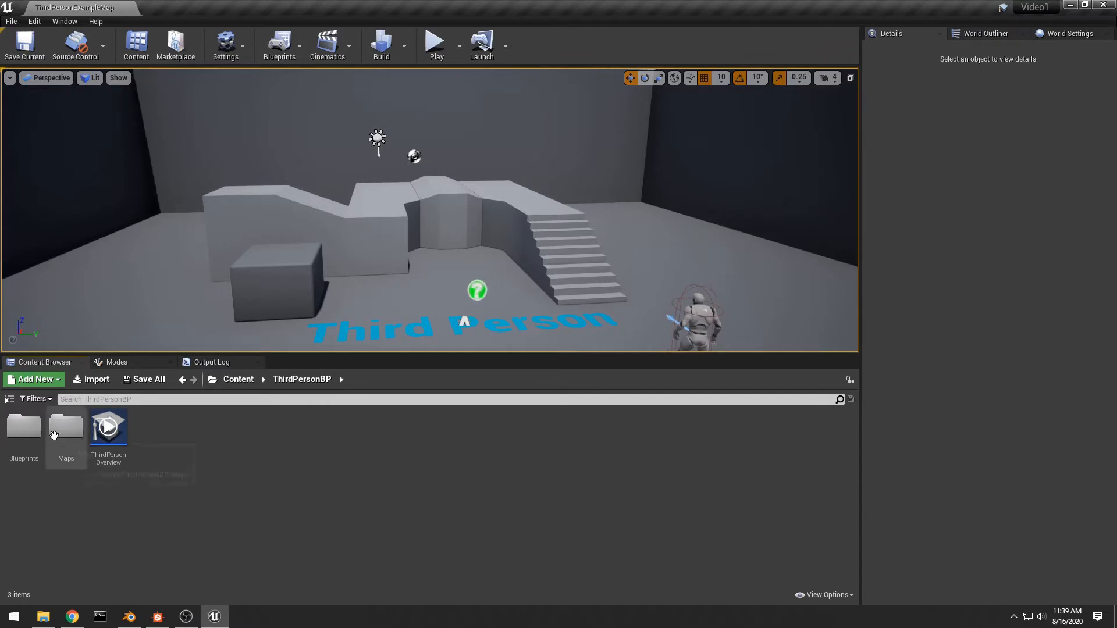
click(10, 399)
click(53, 504)
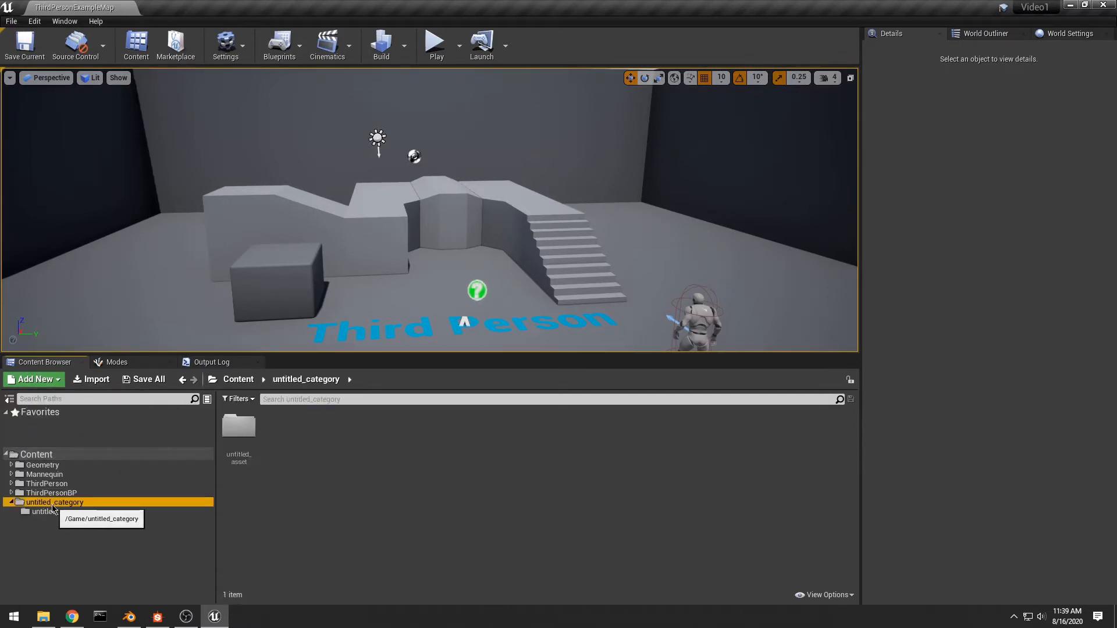
click(46, 512)
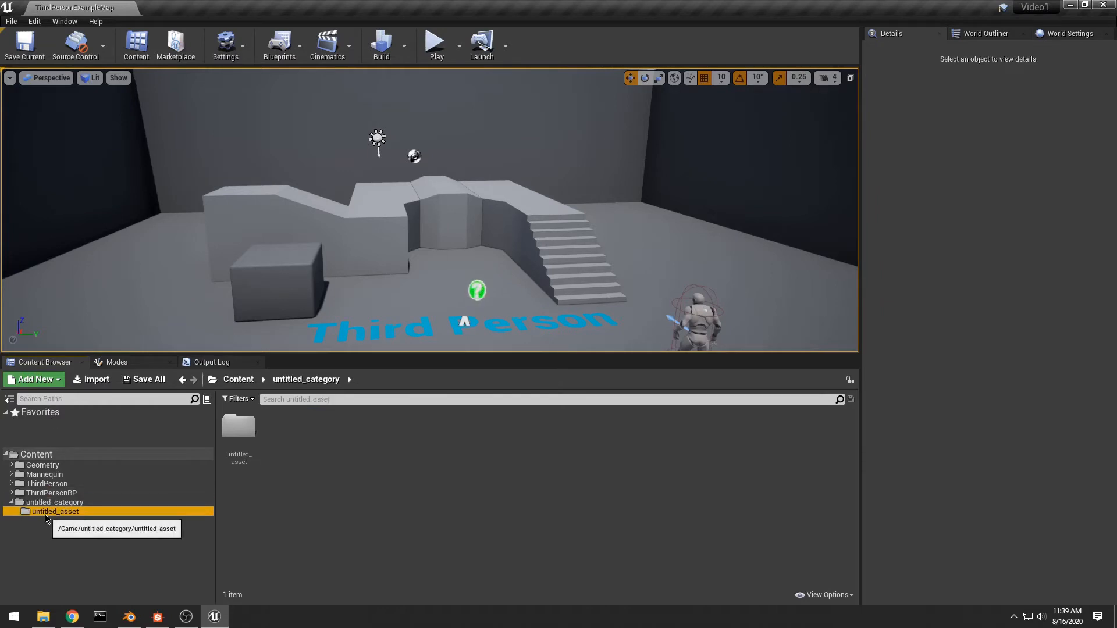
Step: Place the Suzanne mesh in the level at about X -410, Y -170, Z 390 and rotate it about 90° around Z
click(403, 442)
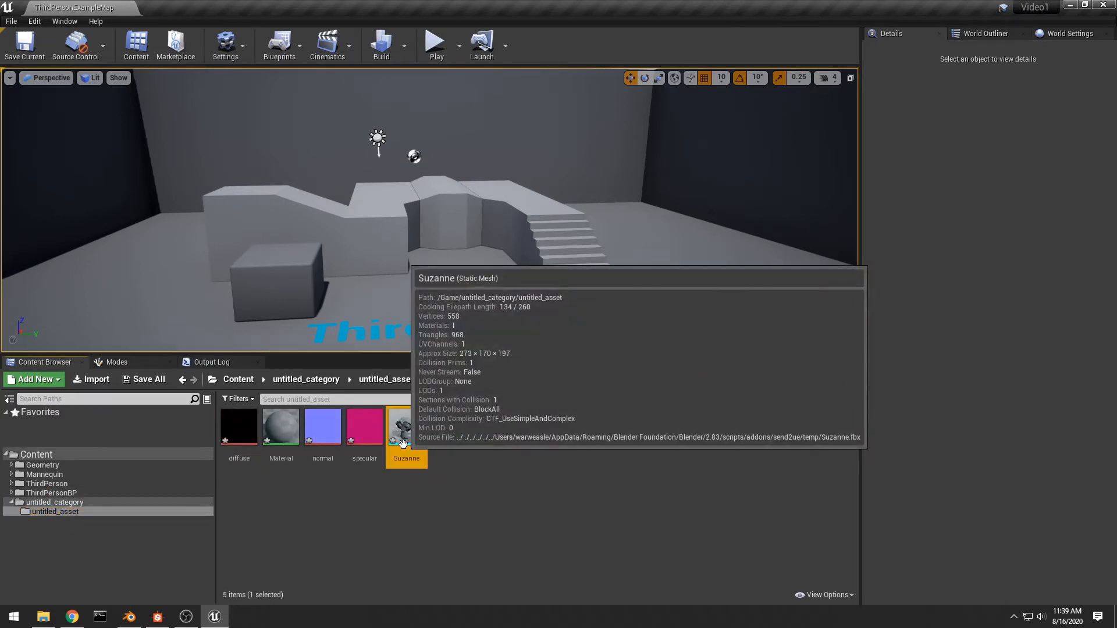
drag(403, 442, 472, 229)
key(r)
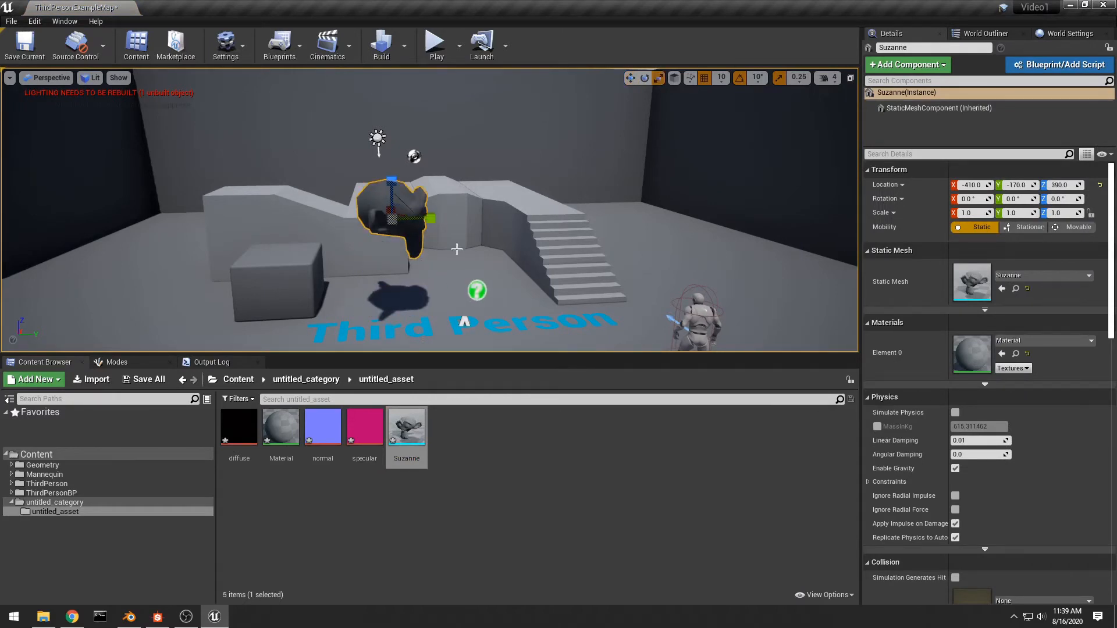
key(e)
drag(361, 228, 463, 220)
scroll(556, 281, up, 8)
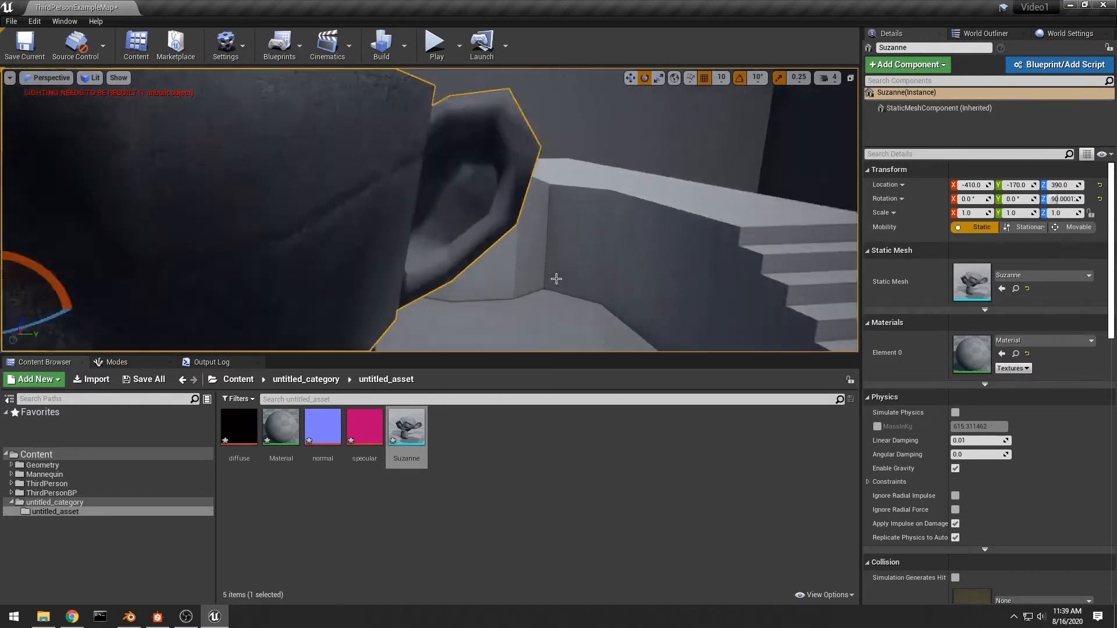
scroll(556, 279, down, 3)
right_drag(556, 279, 529, 279)
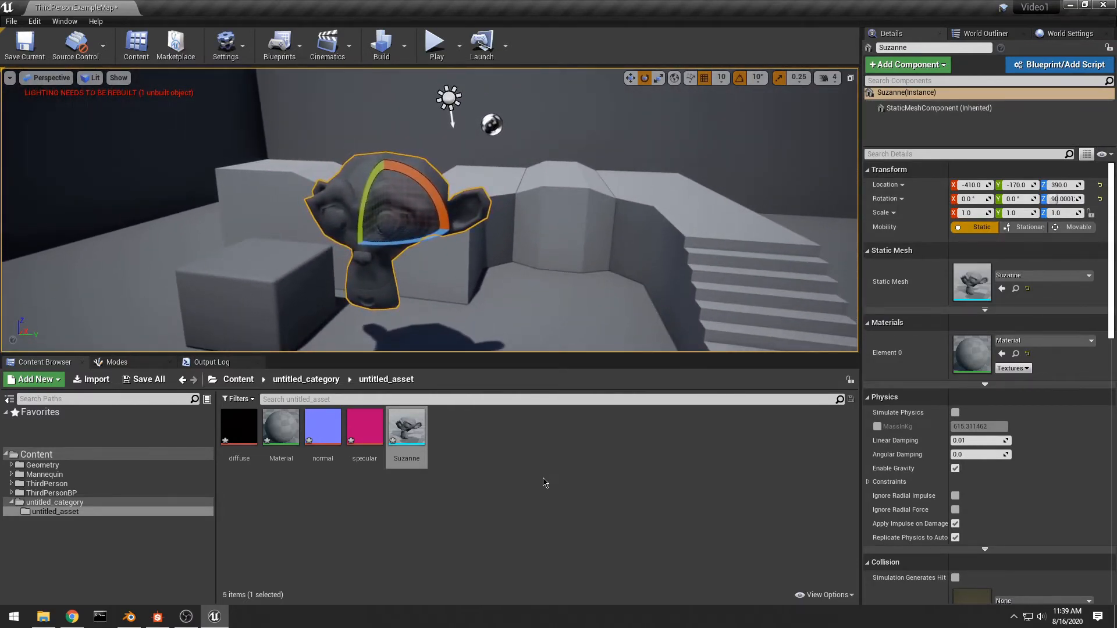
Step: Force delete the diffuse, Material, normal and specular assets from the untitled_asset folder, keeping the Suzanne mesh
click(325, 496)
click(256, 447)
shift+click(362, 438)
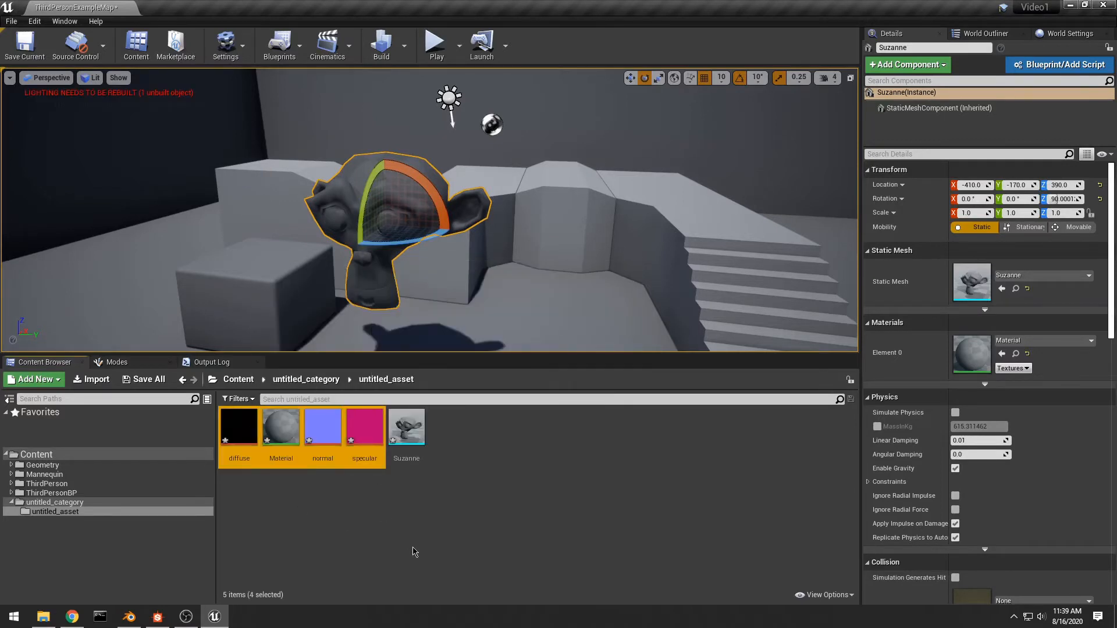
key(Delete)
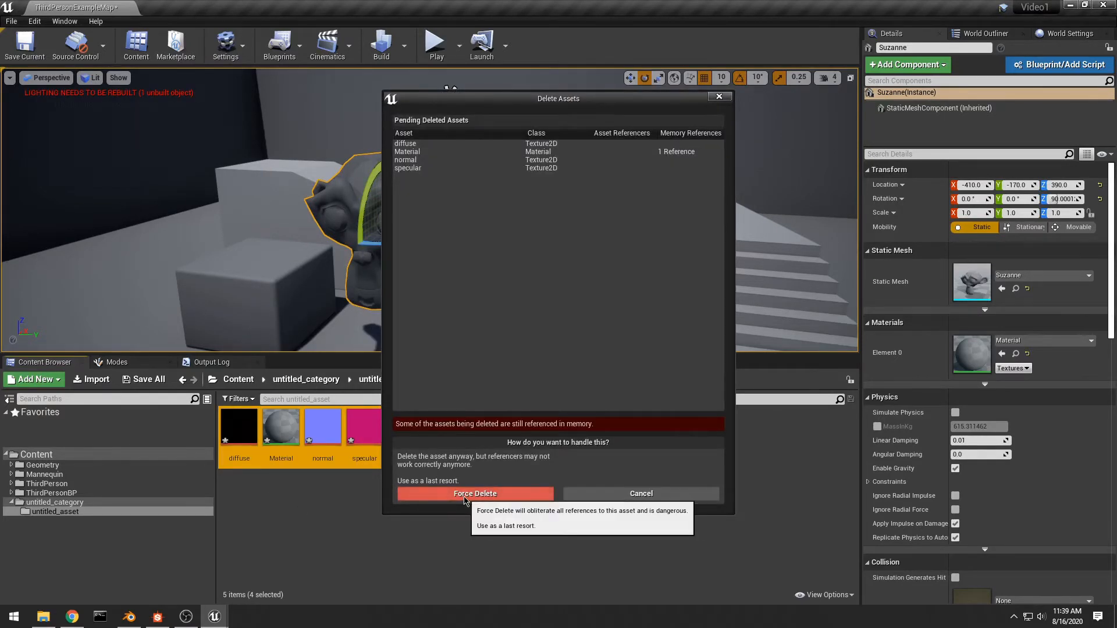
click(465, 495)
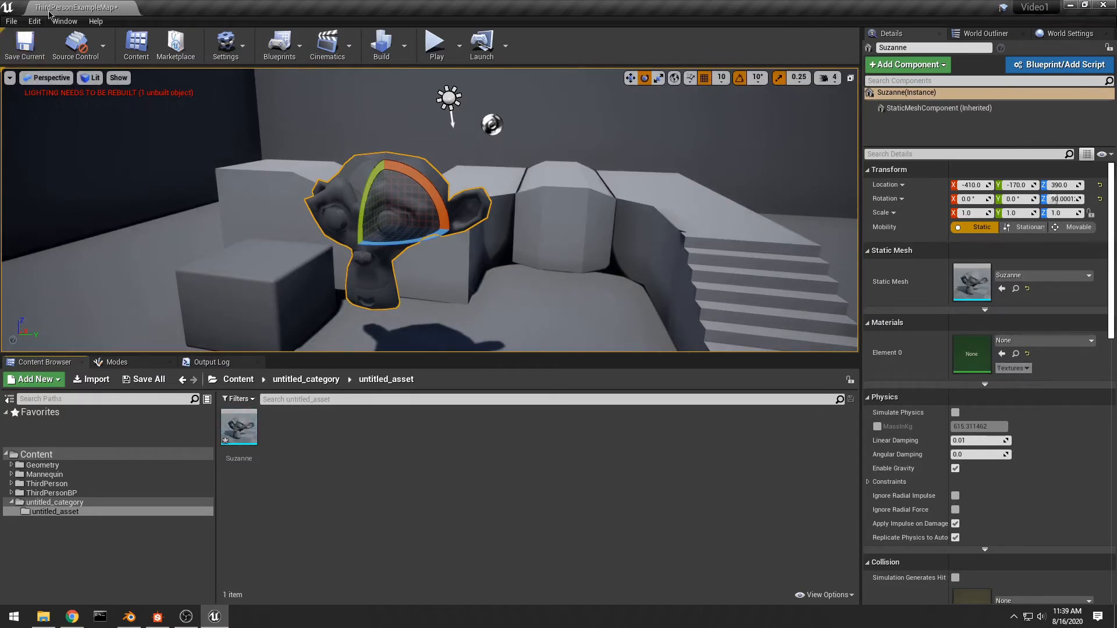
Step: Find the Substance in UE4 plugin by searching the plugins for "sub" and enable it
click(11, 21)
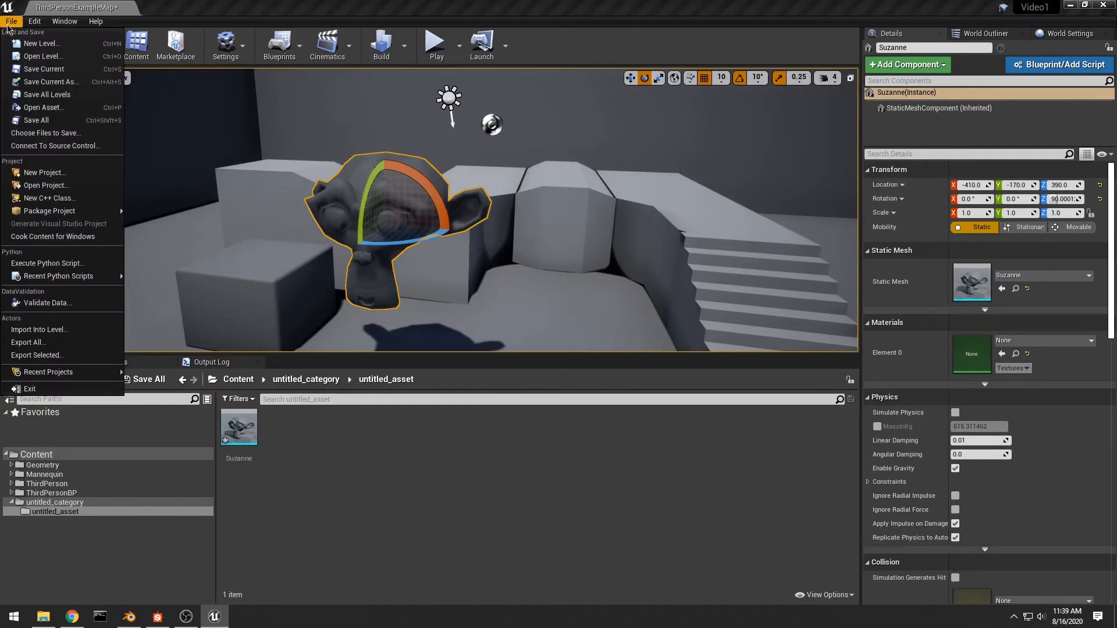
click(80, 20)
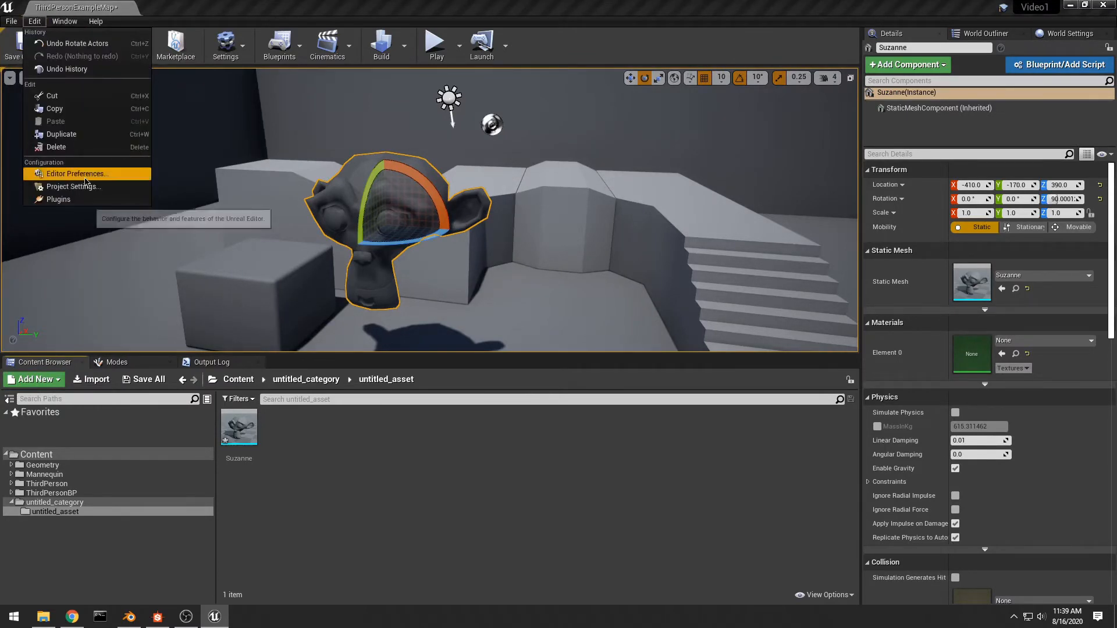
click(58, 199)
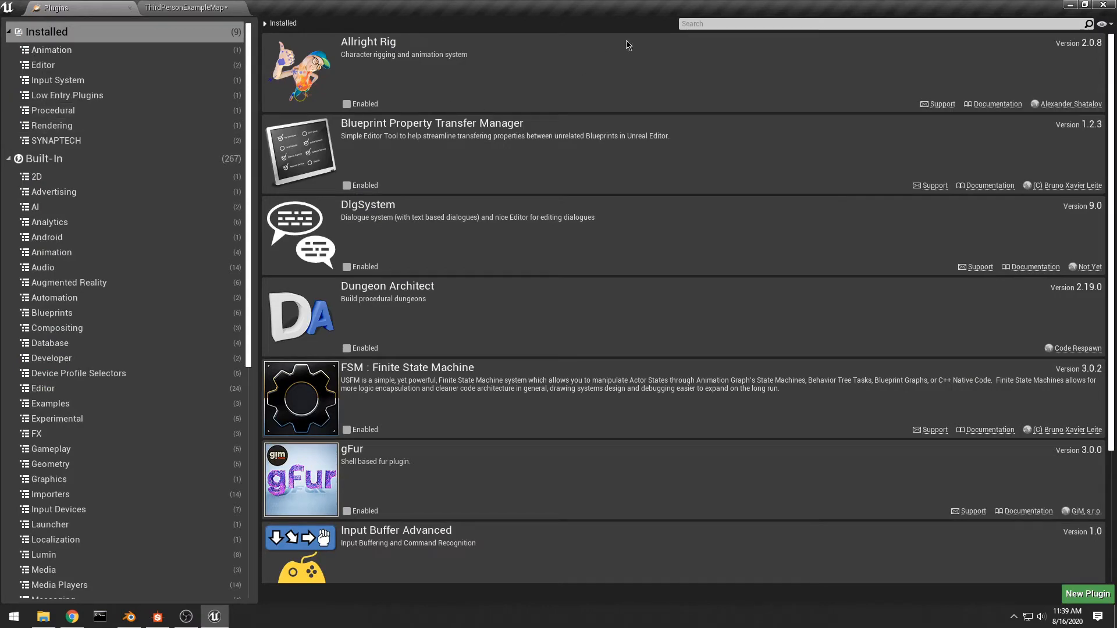
click(769, 24)
text(sub)
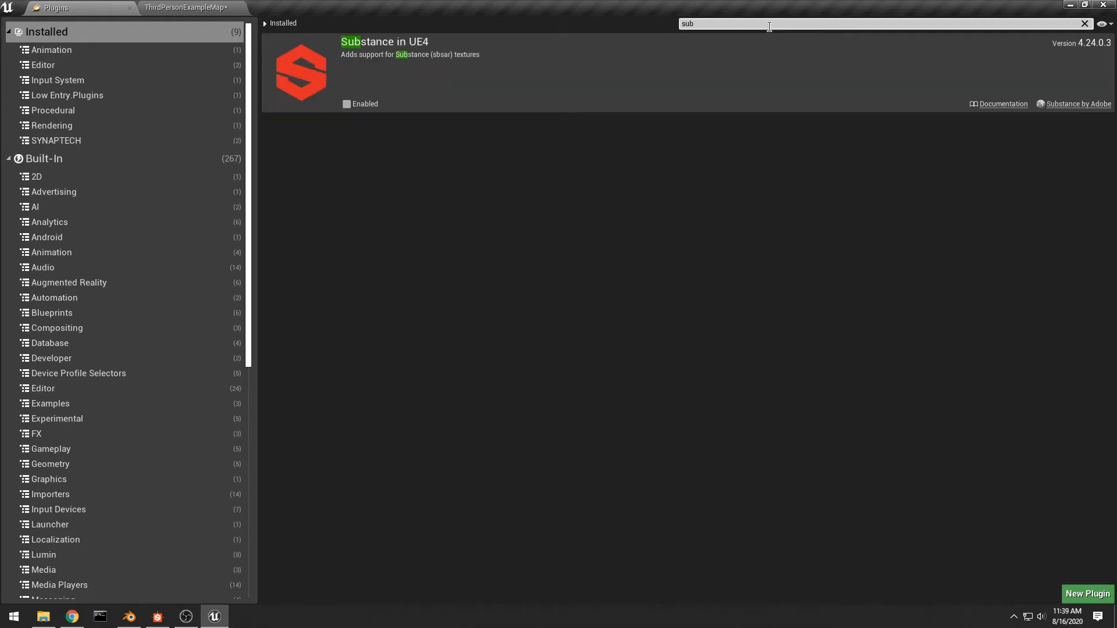
click(346, 104)
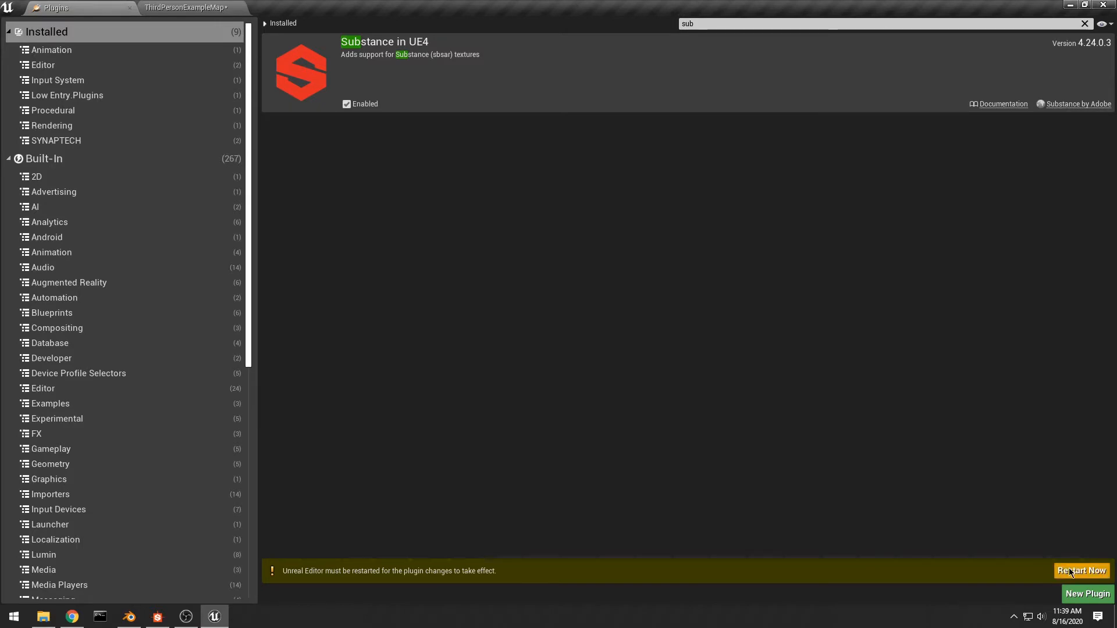
Step: Restart the editor to apply the plugin change, saving ThirdPersonExampleMap and the Suzanne mesh
key(alt+Tab)
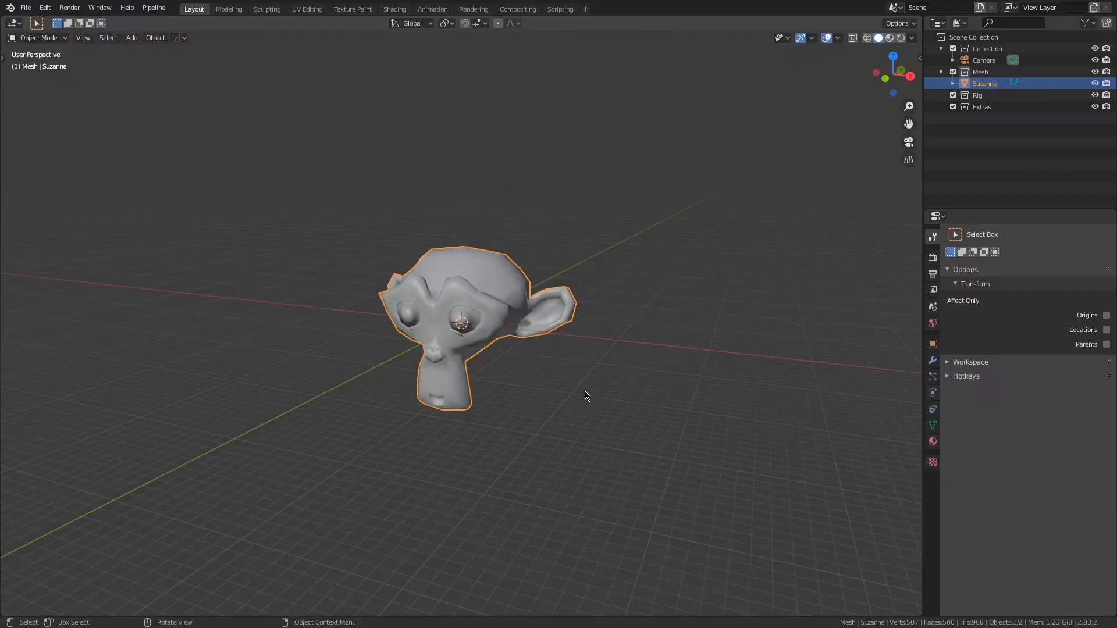
key(alt+Tab)
click(1081, 571)
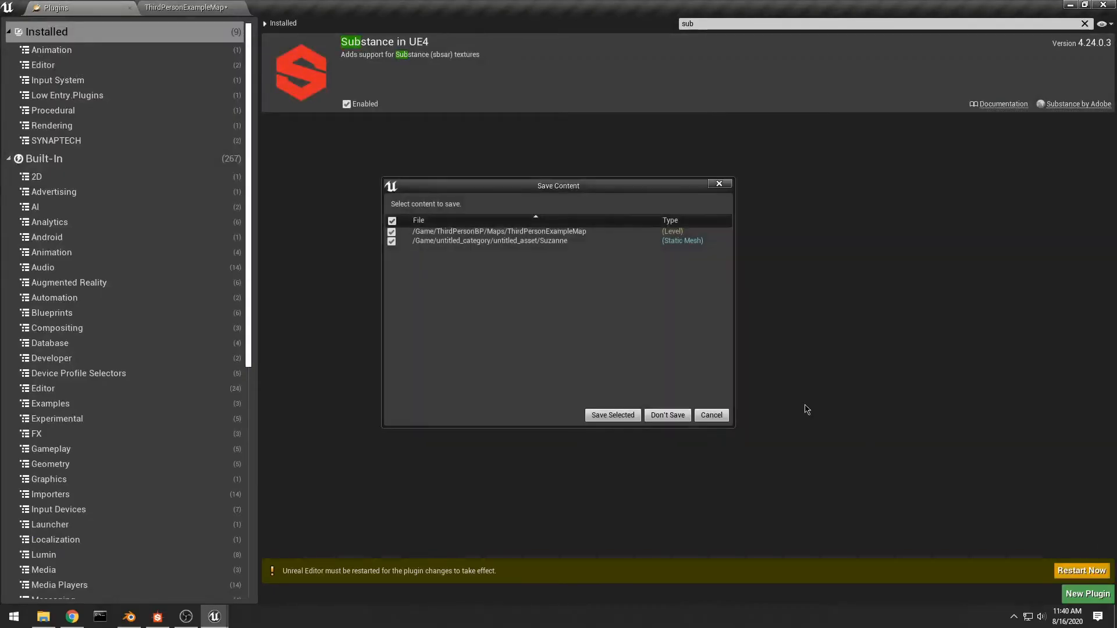
click(613, 415)
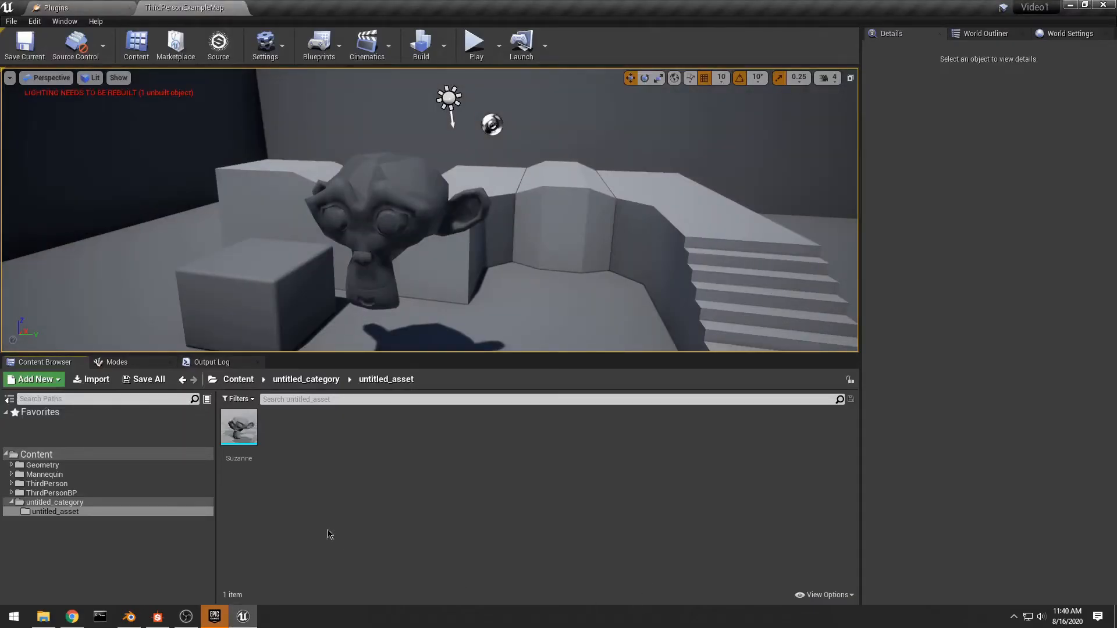
Step: Choose car_iridescent_paint.sbsar from work/assets/clean/substance/car_iridescent_paint for import into the untitled_asset folder
click(91, 379)
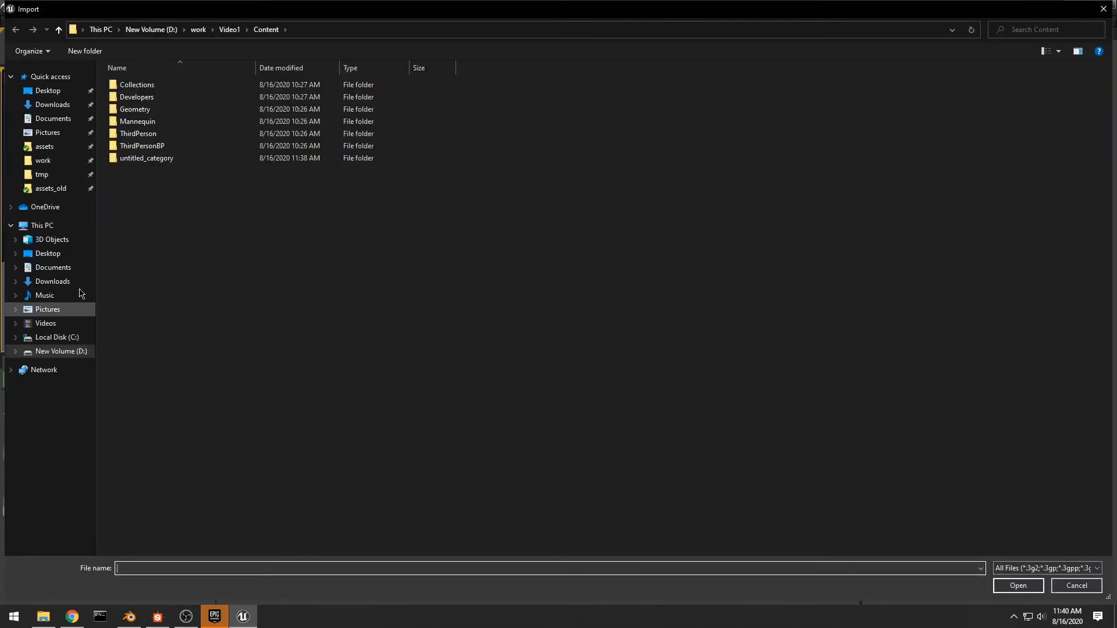
click(47, 148)
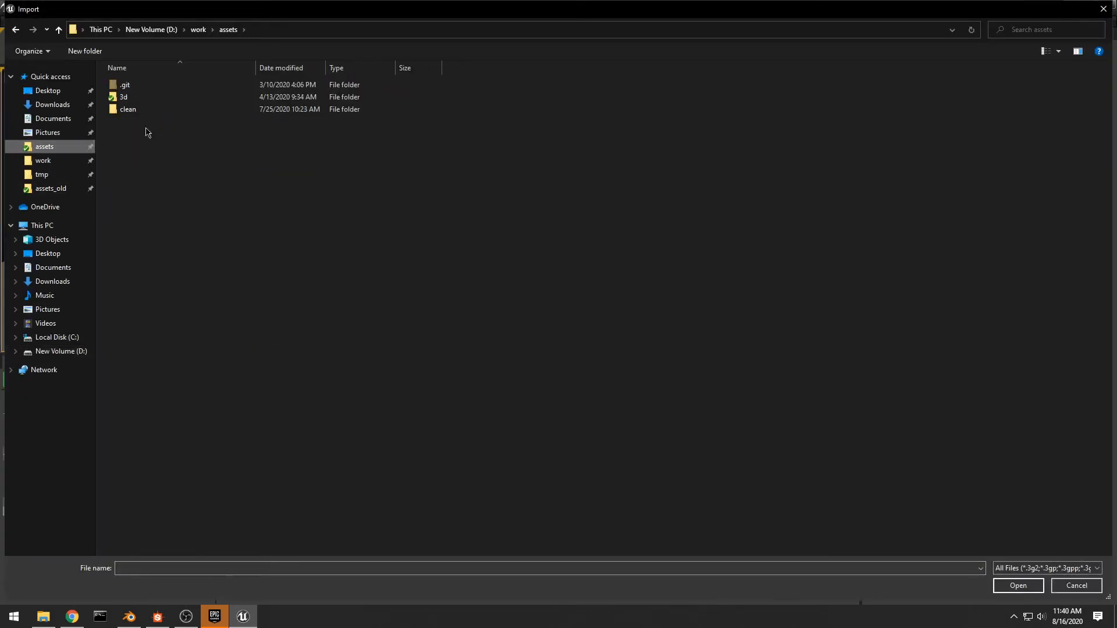
double_click(129, 109)
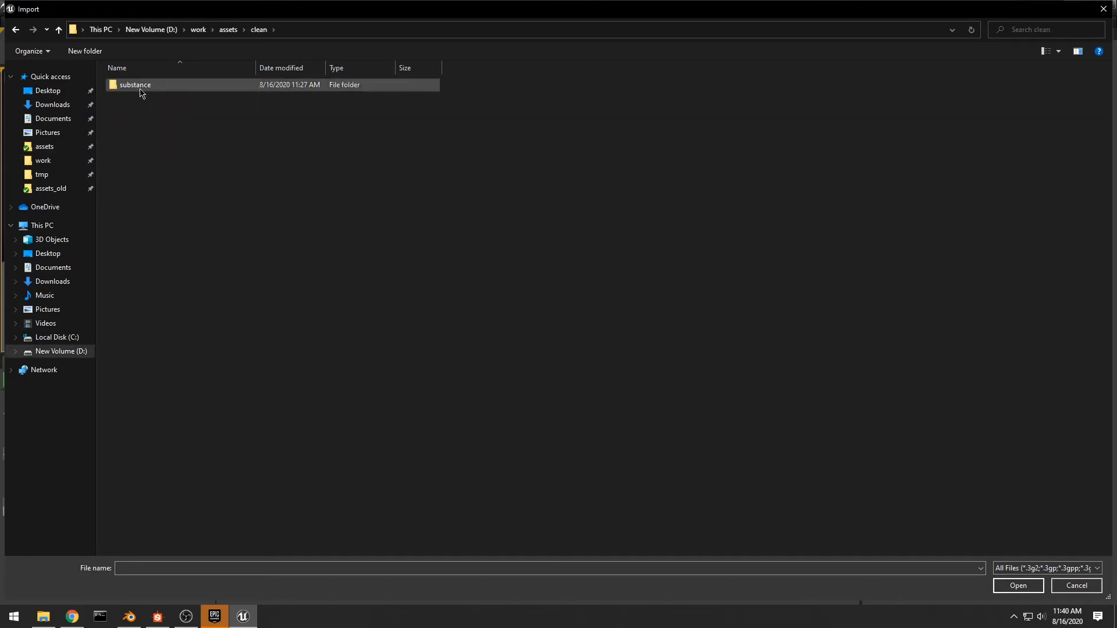
double_click(139, 87)
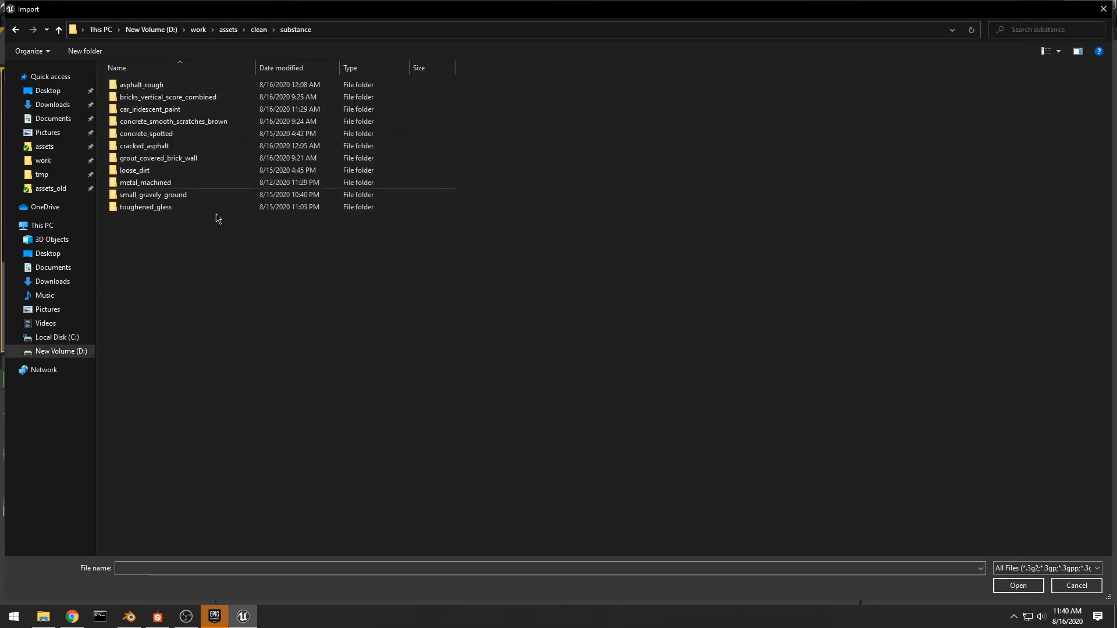
double_click(146, 109)
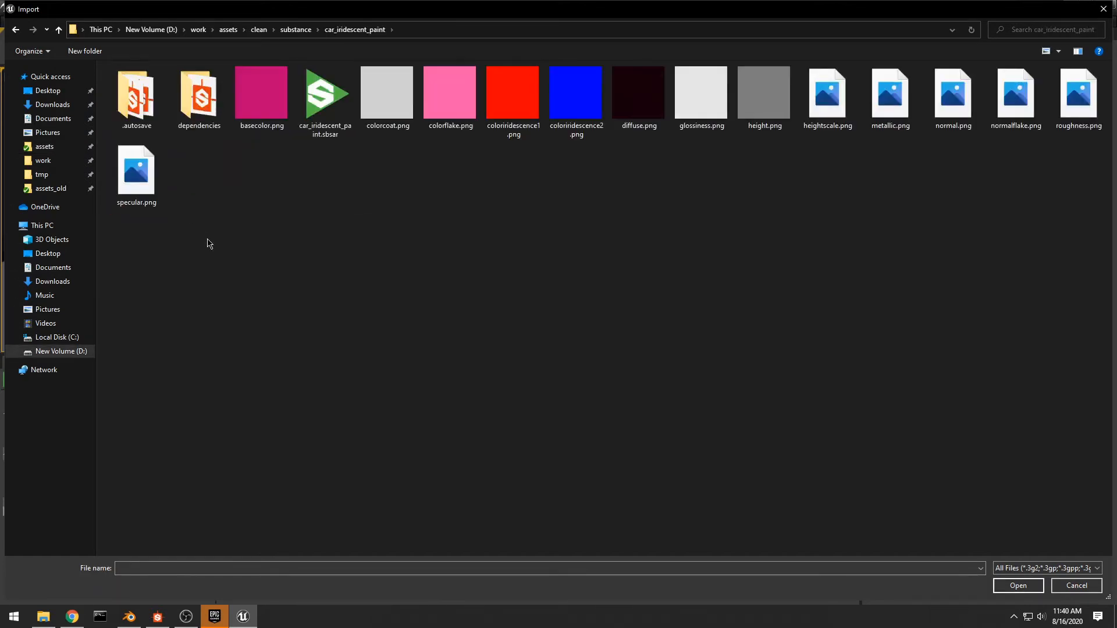
click(333, 140)
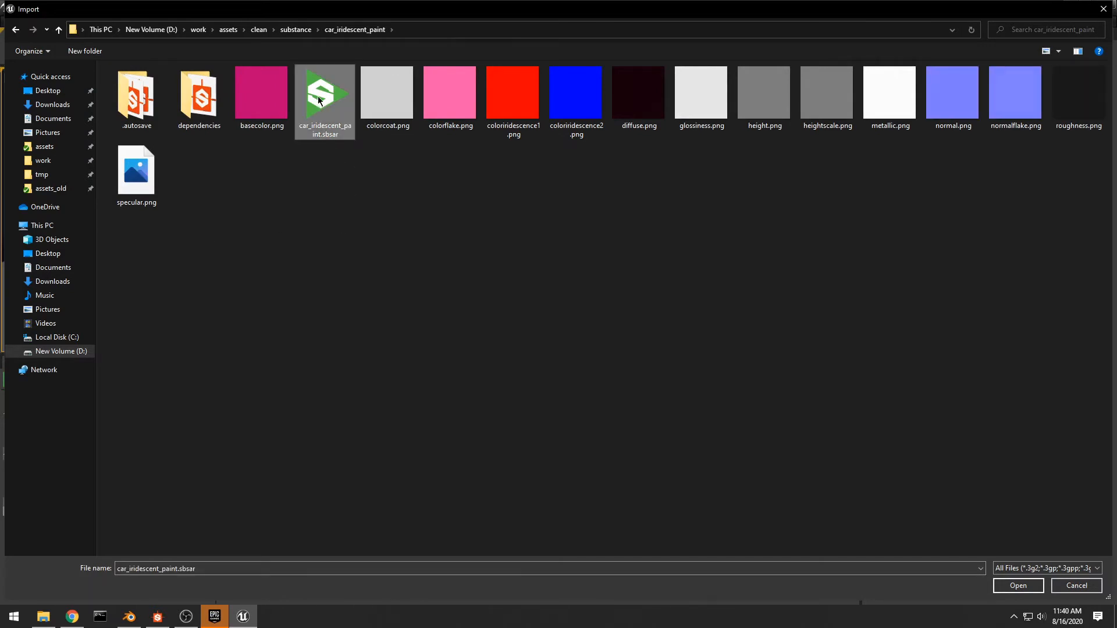
double_click(318, 100)
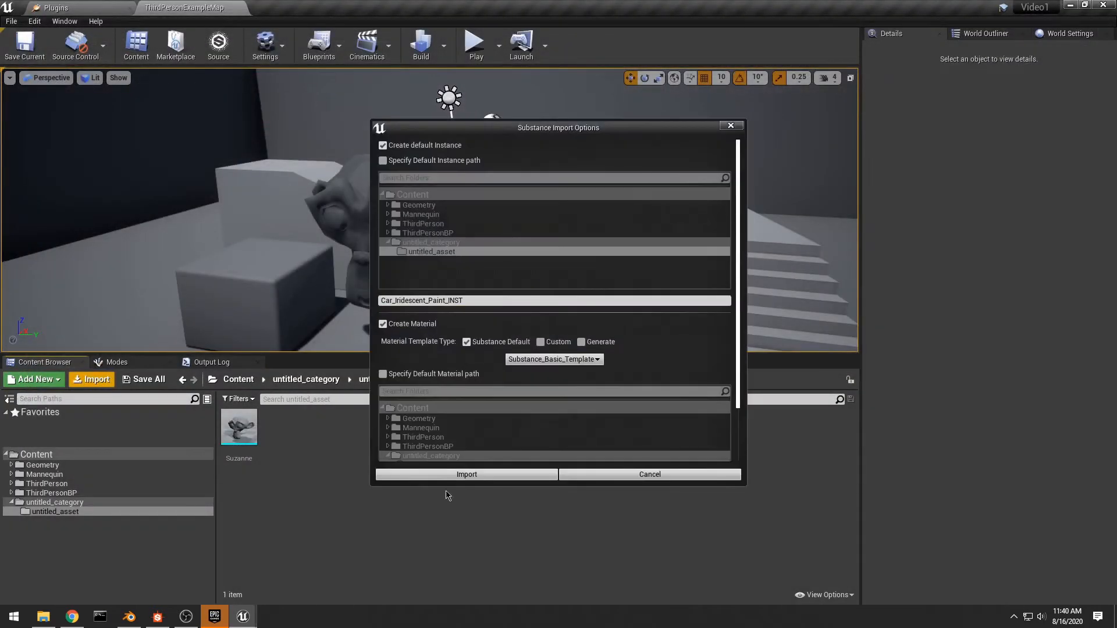
Step: Import the Substance with a default instance and a material based on Substance_Basic_Template
scroll(520, 376, down, 3)
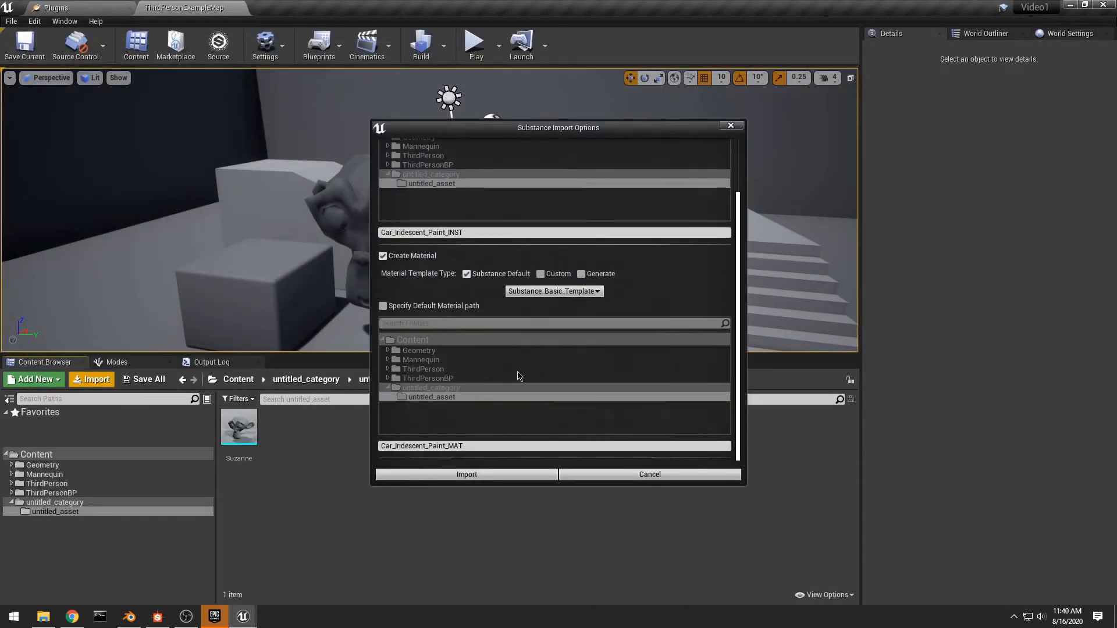
click(477, 475)
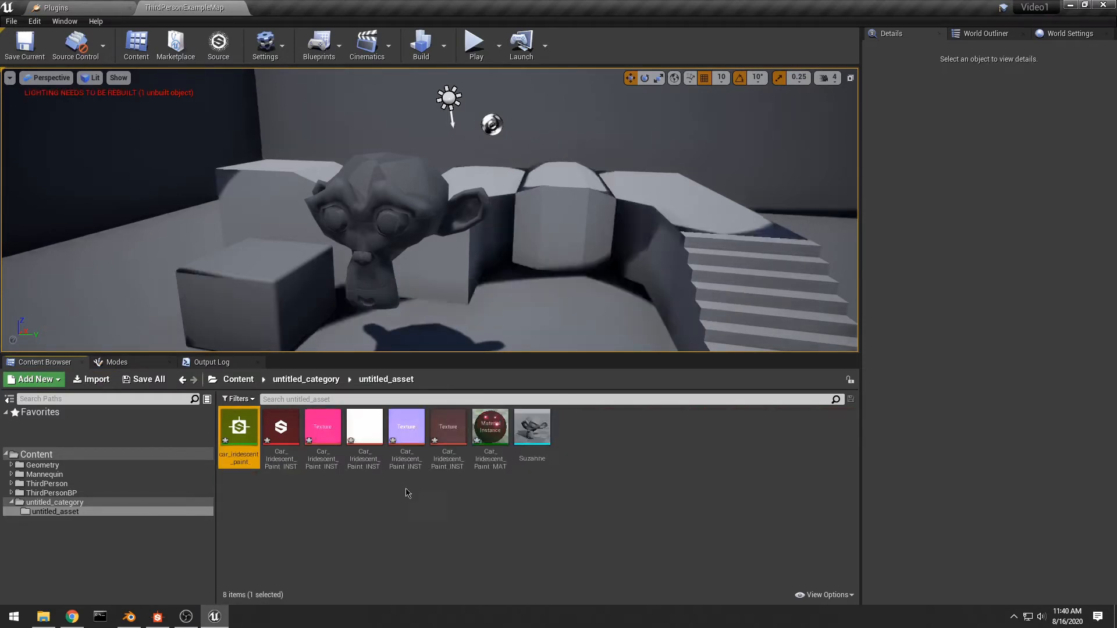
click(312, 525)
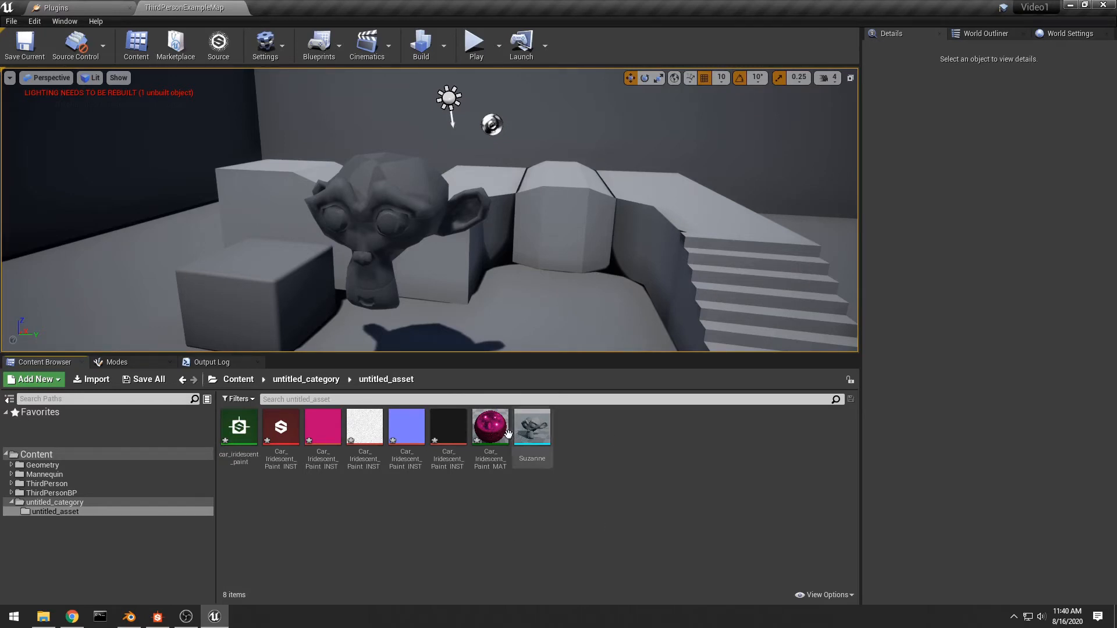
Step: Apply the Car_Iridescent_Paint_MAT material to the Suzanne monkey head in the level
drag(491, 430, 374, 185)
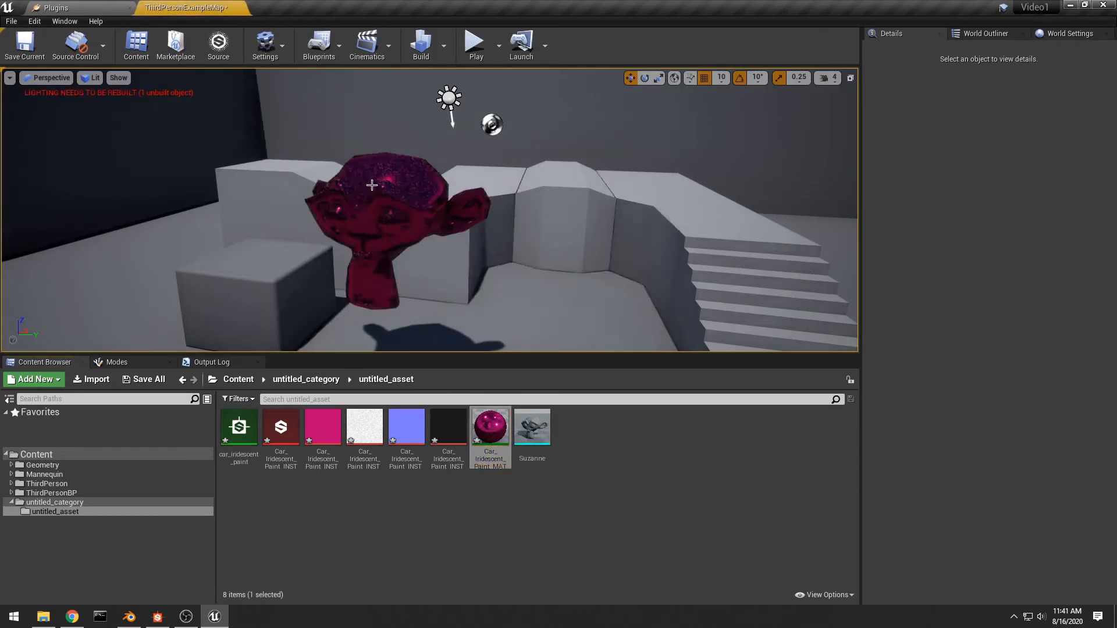
scroll(542, 271, down, 3)
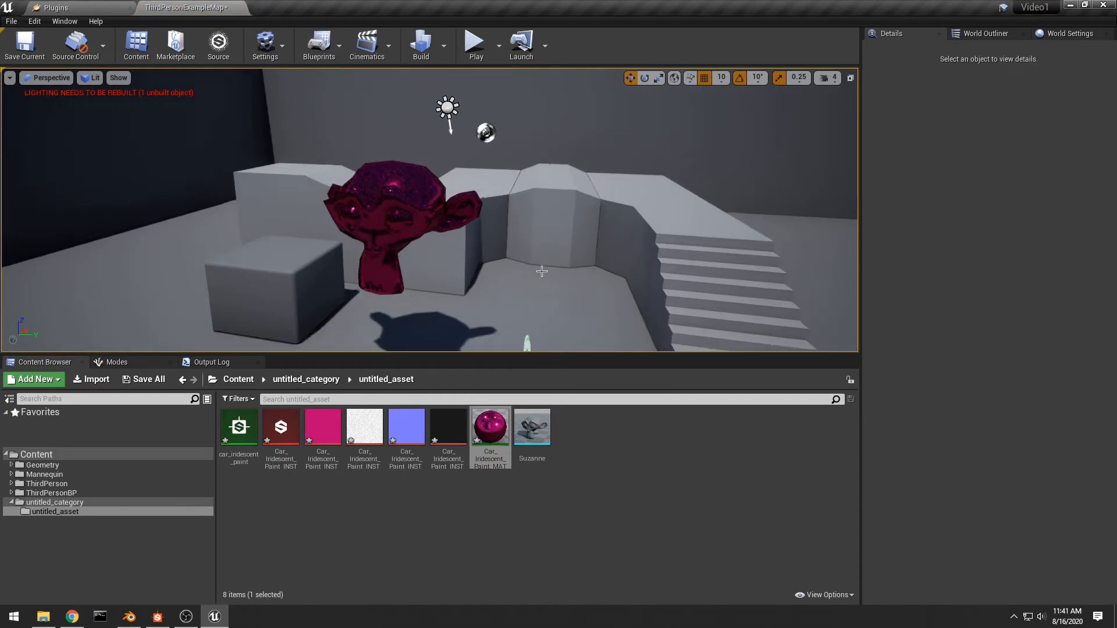
right_drag(542, 271, 518, 291)
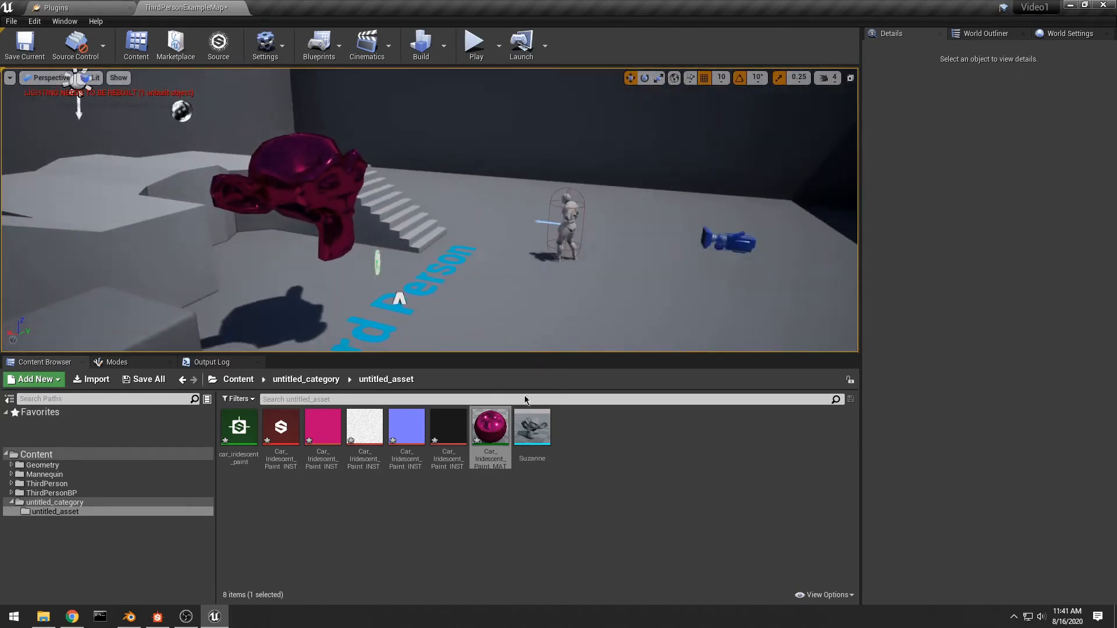
Step: Apply the Car_Iridescent_Paint_MAT material to the body of the third-person mannequin
drag(493, 426, 573, 224)
right_drag(601, 242, 809, 268)
key(w)
key(s)
key(w)
key(s)
key(w)
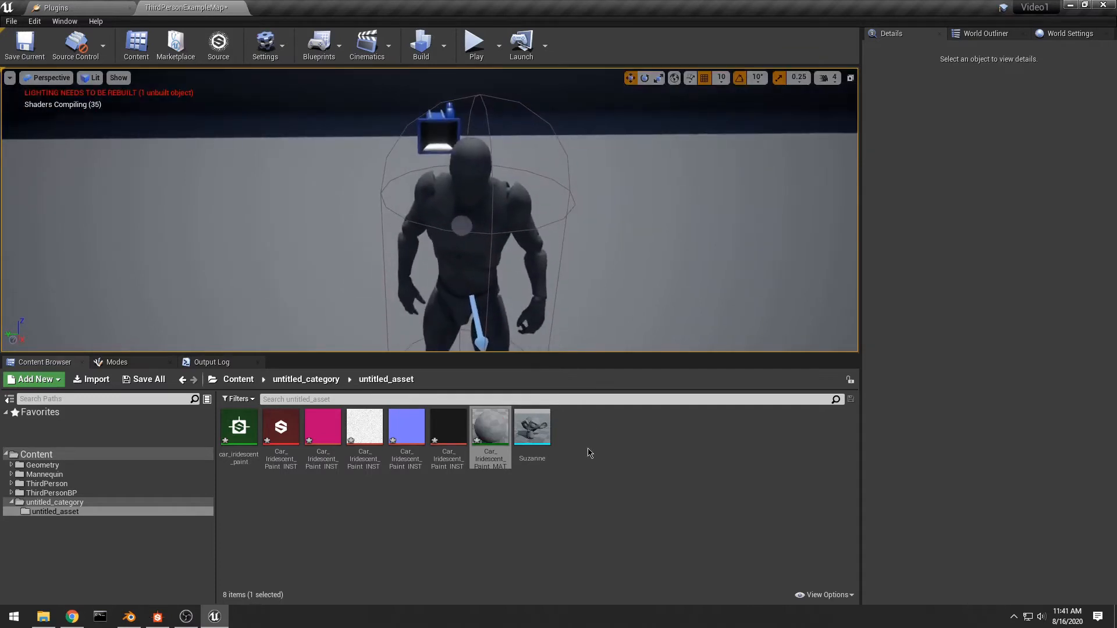
click(652, 520)
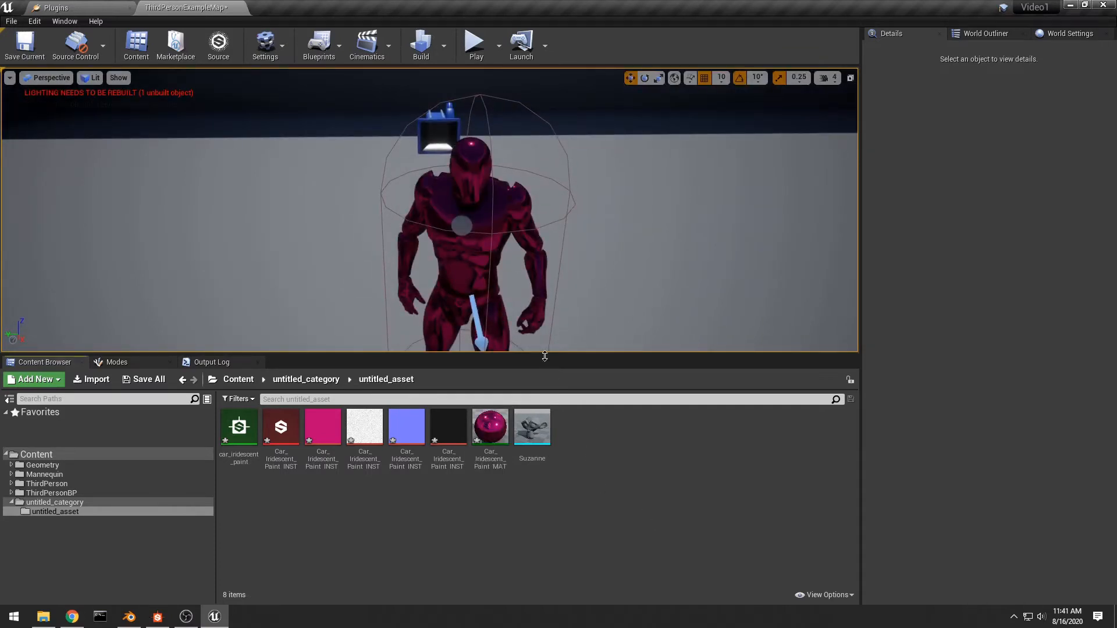
Step: Apply the Car_Iridescent_Paint_MAT material to the round chest emblem of the mannequin
drag(490, 426, 459, 226)
right_drag(460, 226, 768, 262)
key(w)
key(s)
key(a)
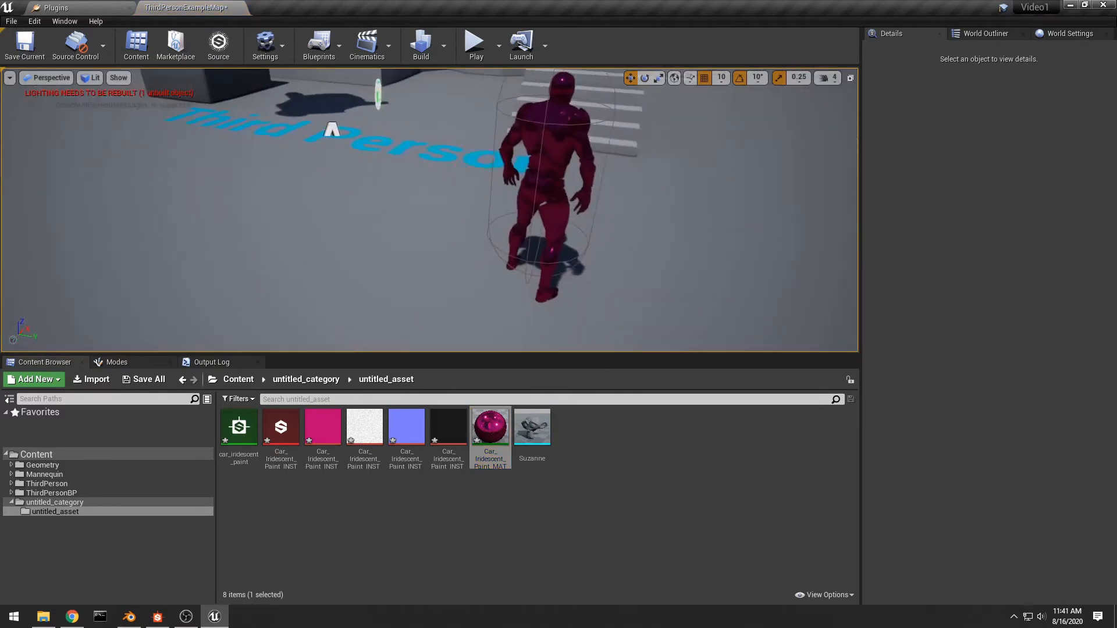
Step: Play the level, run the painted character near the monkey head, stop the session and enlarge the level viewport
click(474, 59)
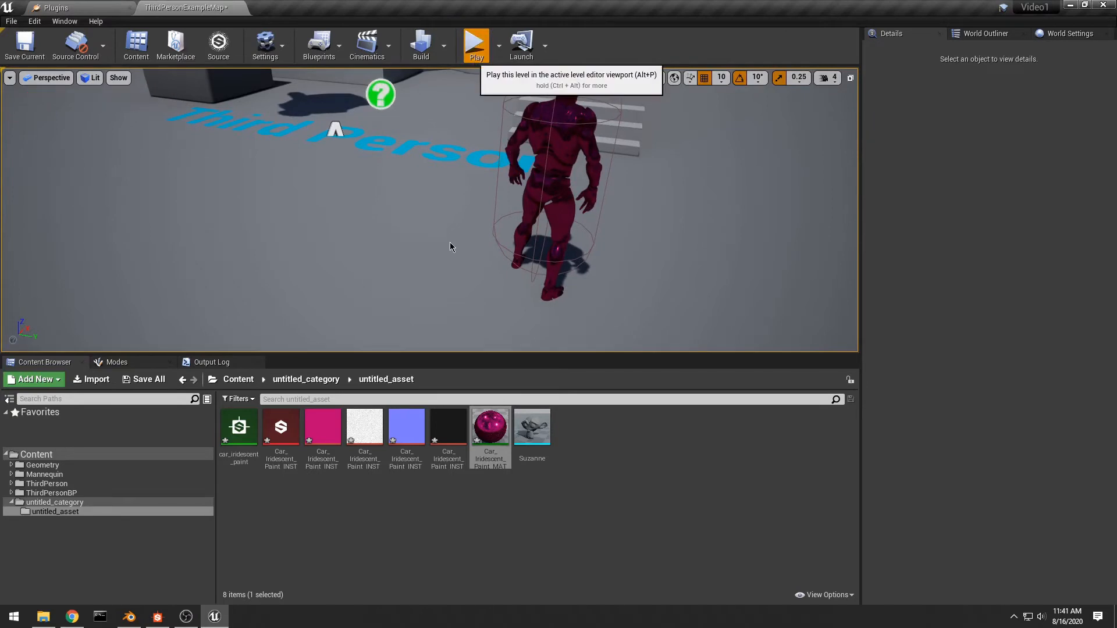
click(449, 242)
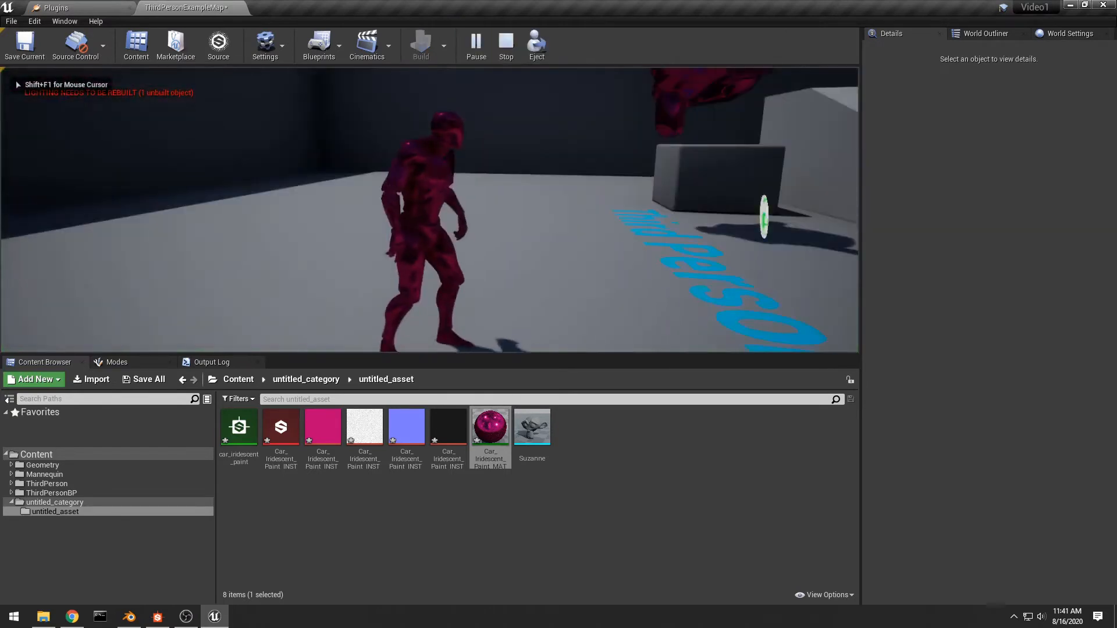
key(w)
key(d)
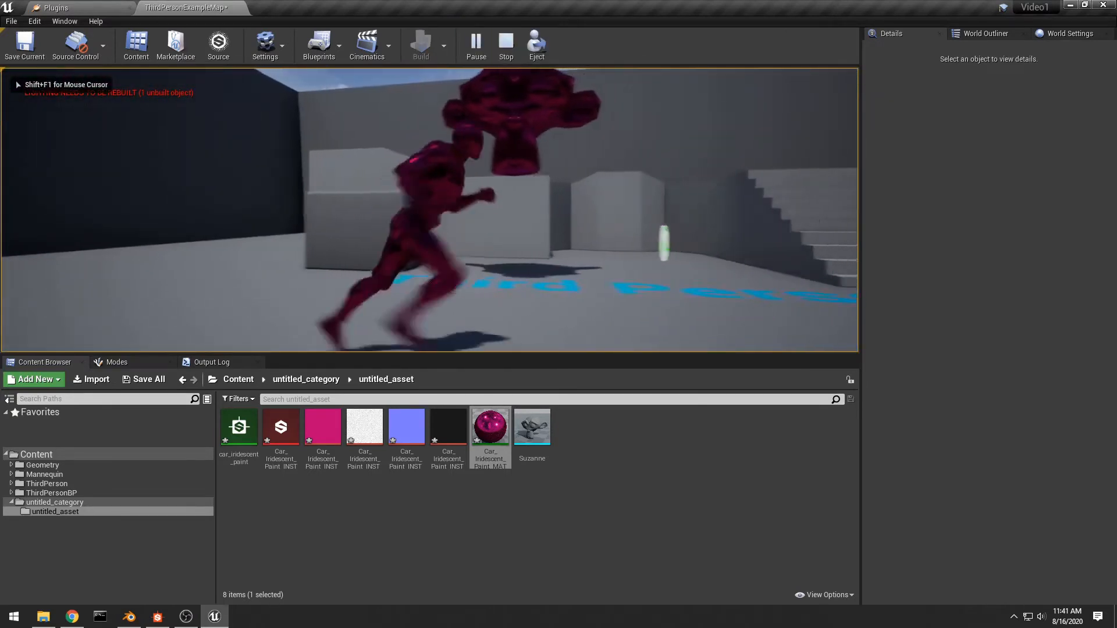
key(shift+F1)
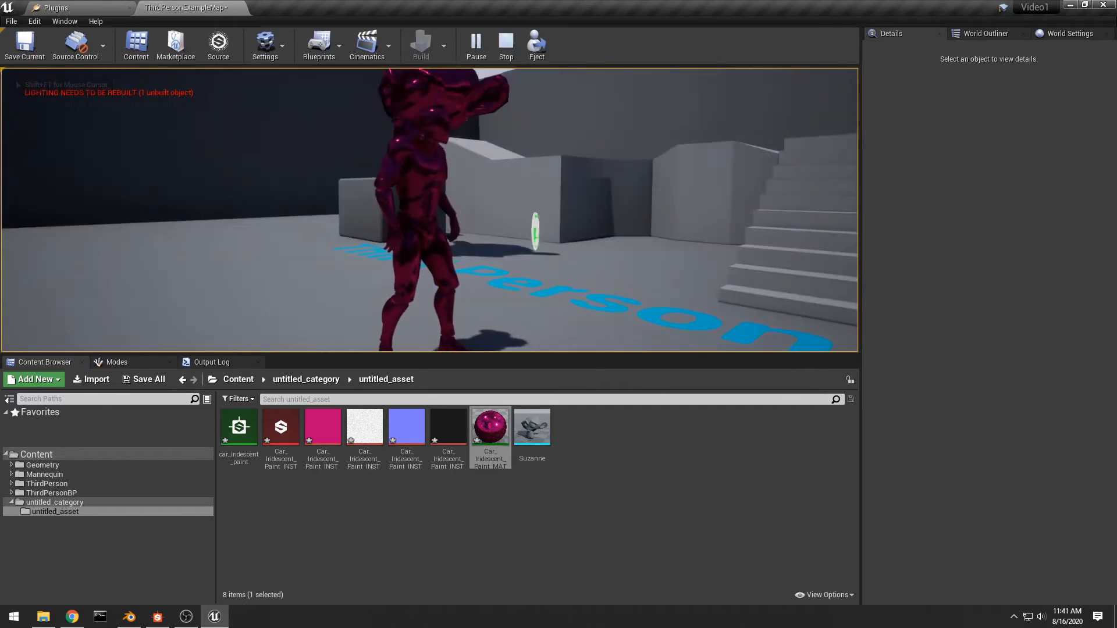
key(Escape)
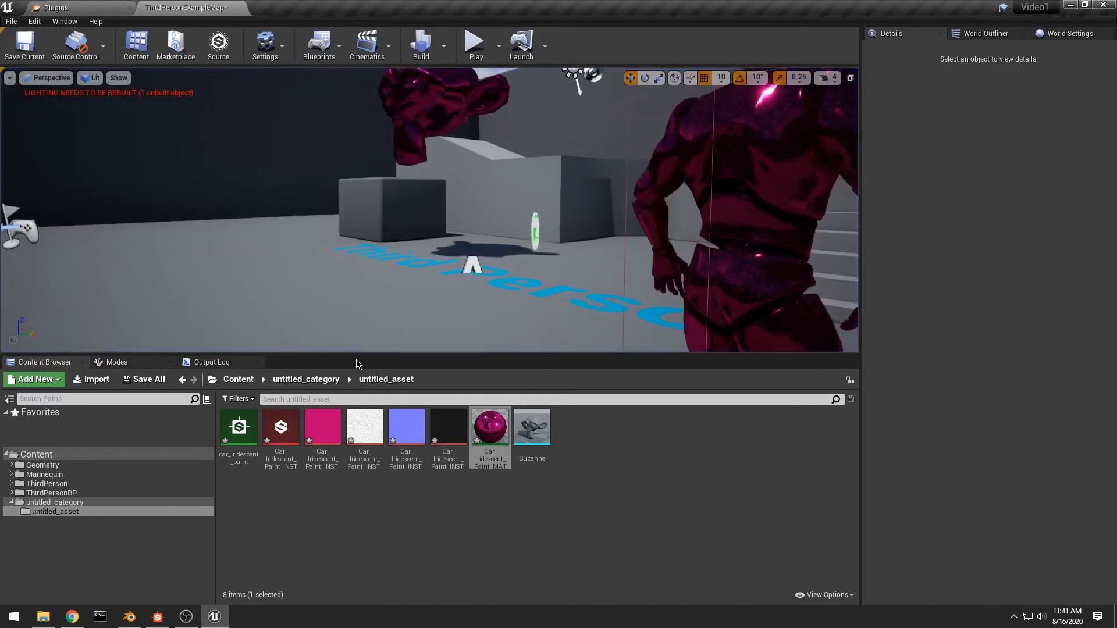
drag(356, 354, 356, 440)
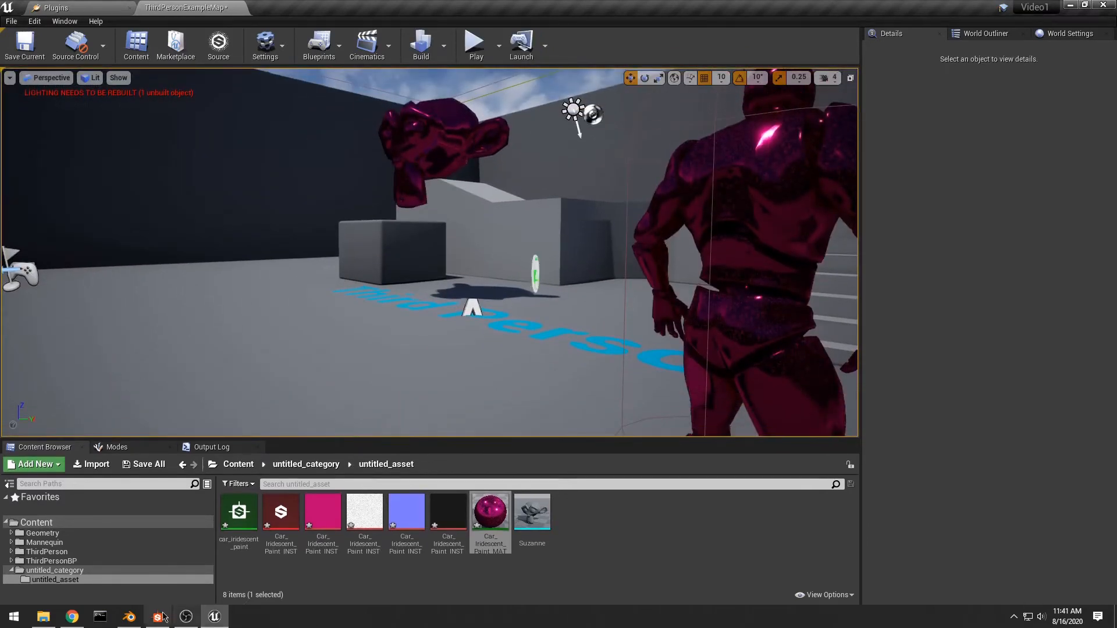
Step: Switch to Blender and start a new file without saving the Suzanne scene
click(131, 619)
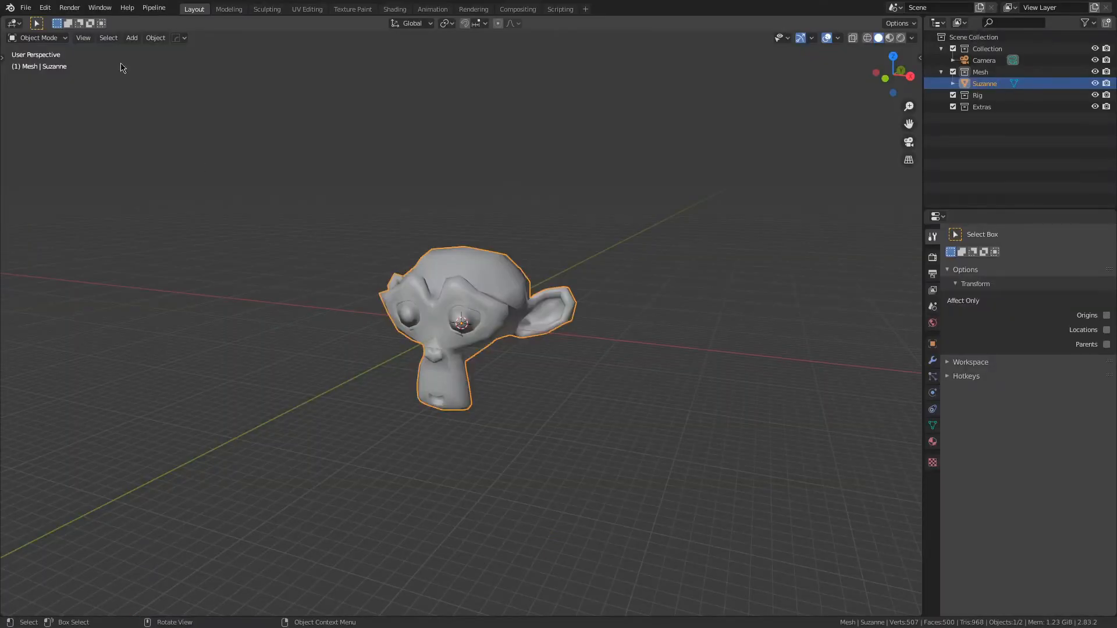
click(26, 7)
mouse_move(36, 21)
click(147, 21)
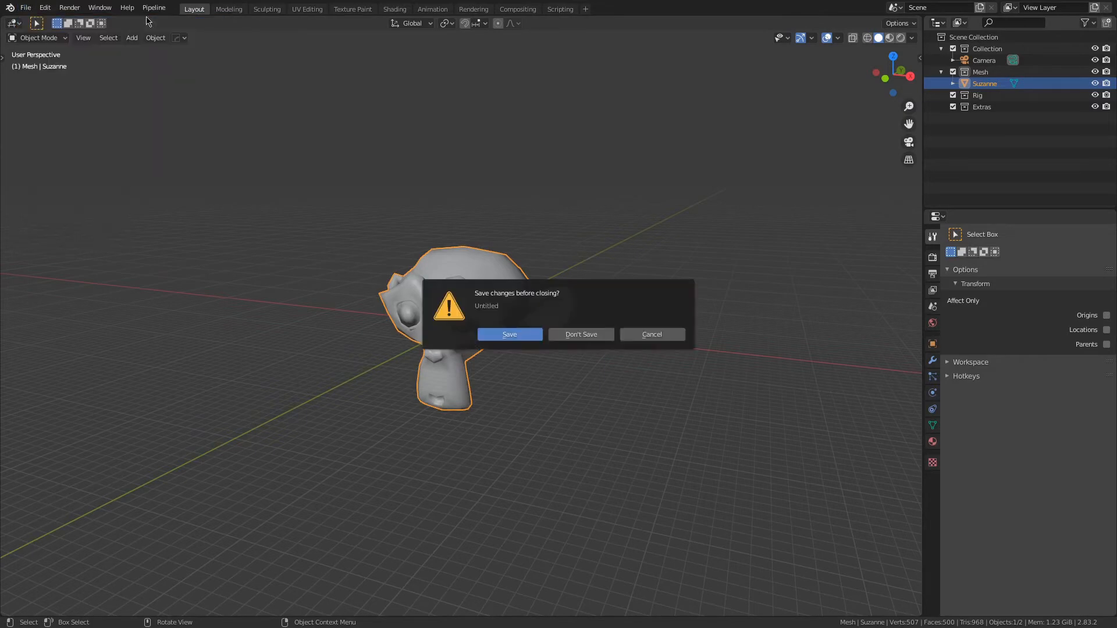
click(575, 335)
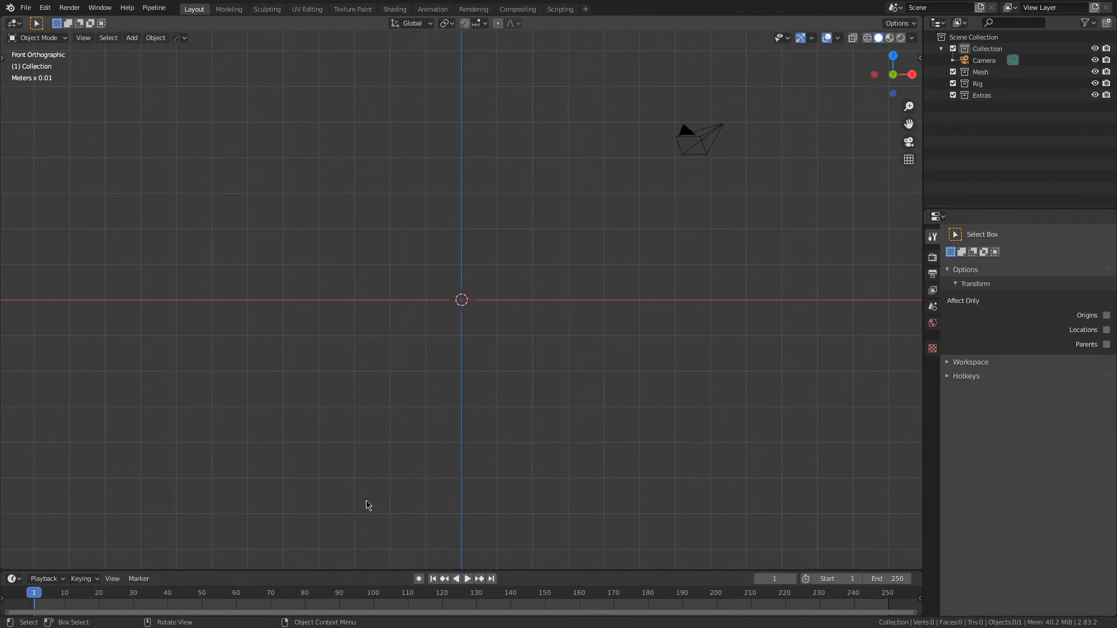
Step: Add a cube mesh at the world origin of the empty scene
middle_drag(369, 490, 367, 388)
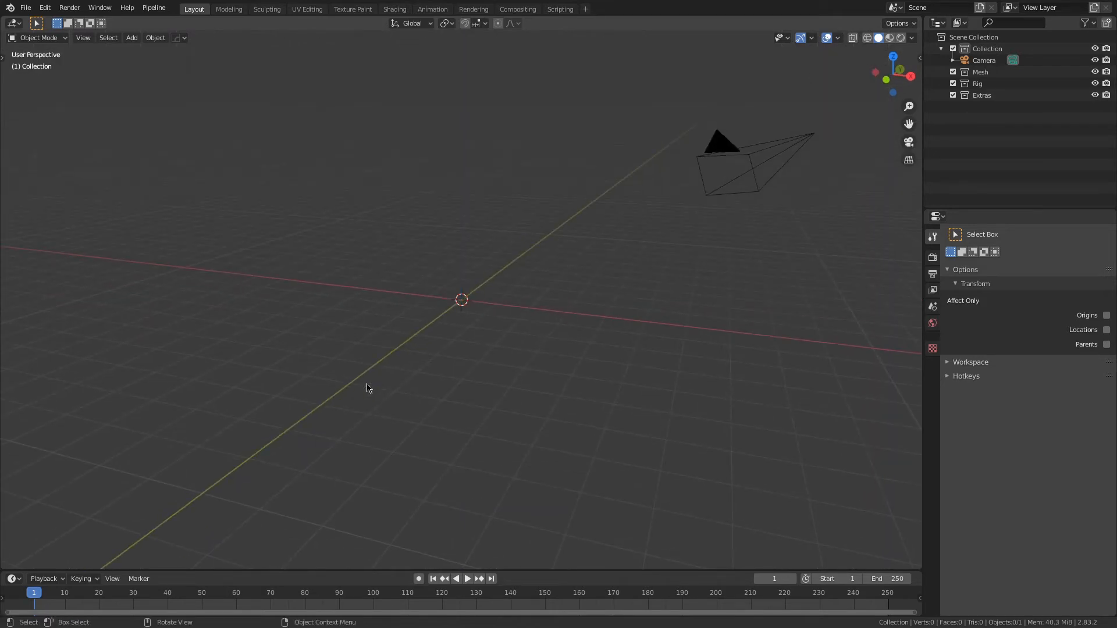
key(shift+a)
mouse_move(440, 315)
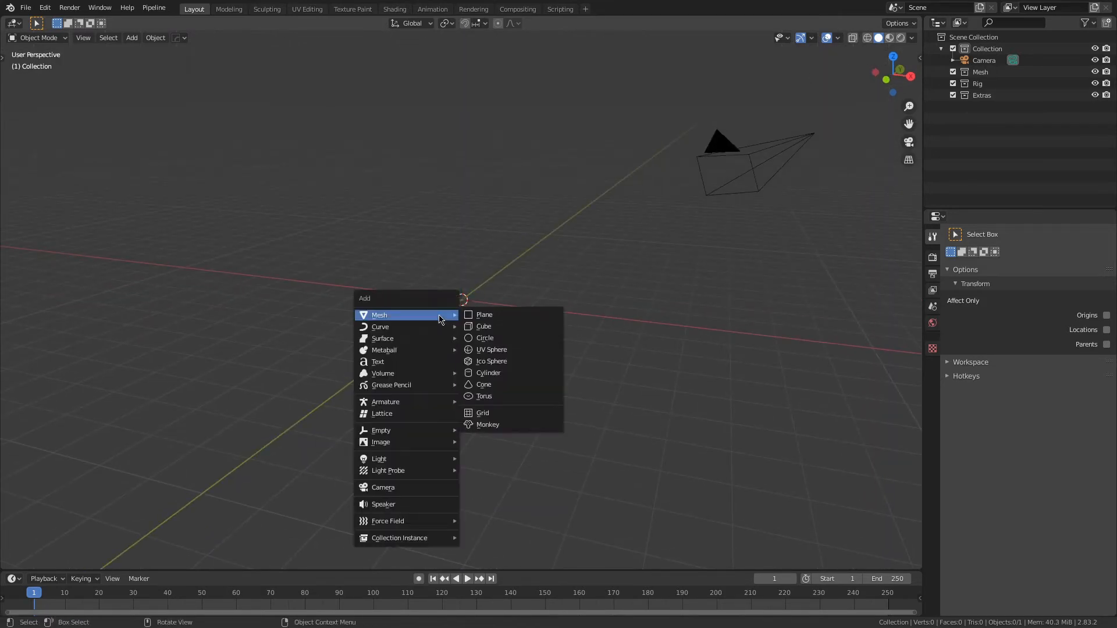
click(499, 326)
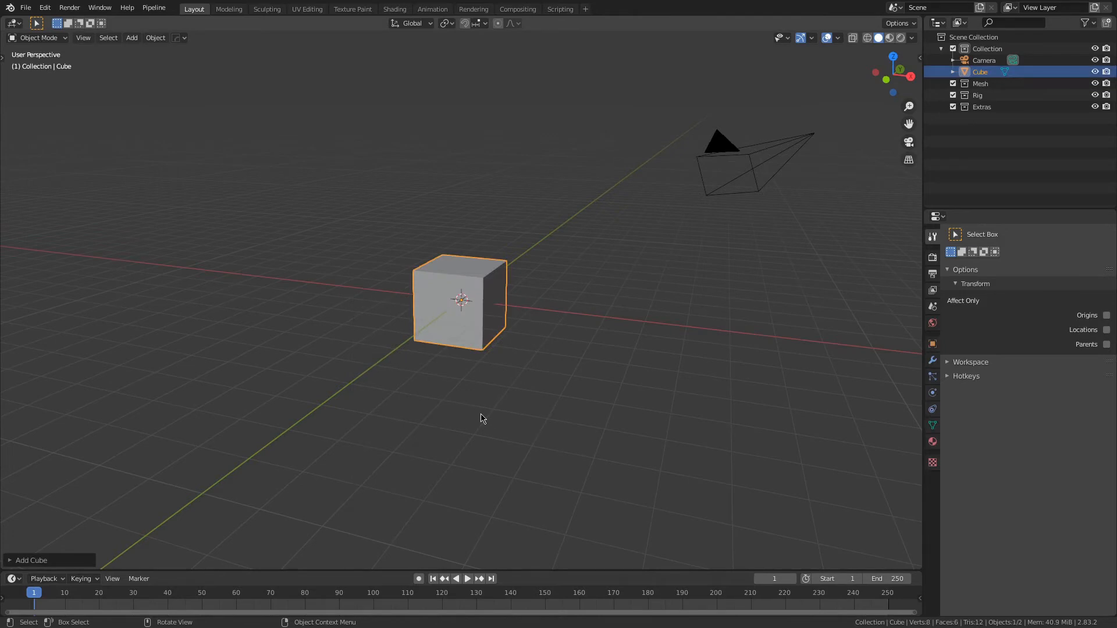
Step: Scale the cube uniformly by a factor of 50 in the front orthographic view
key(KP_1)
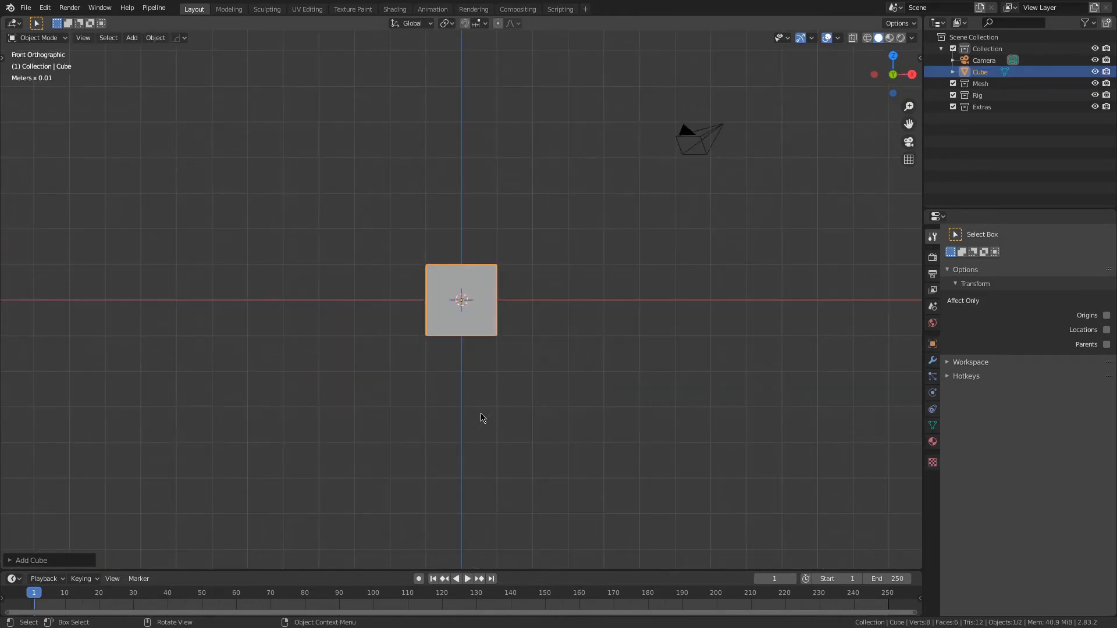
text(s100)
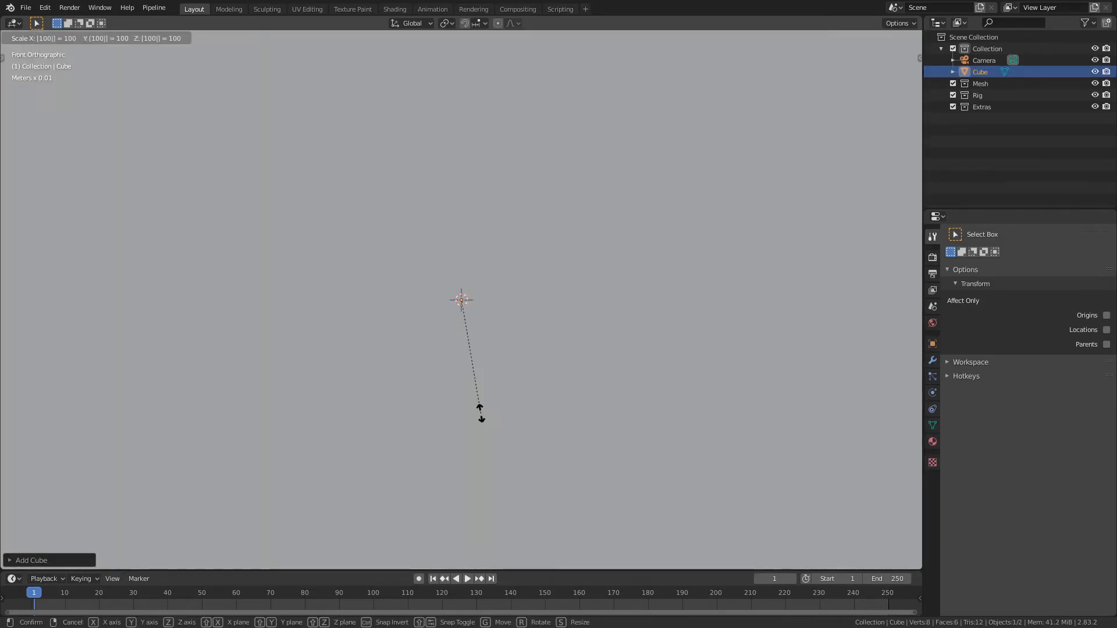
key(Escape)
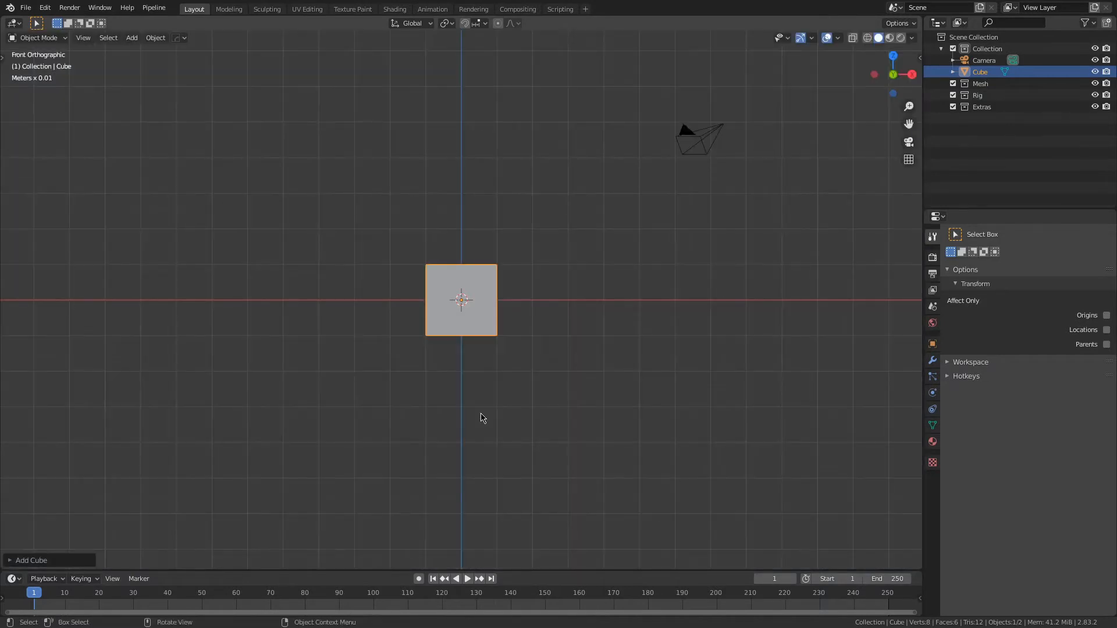
text(s100)
key(Return)
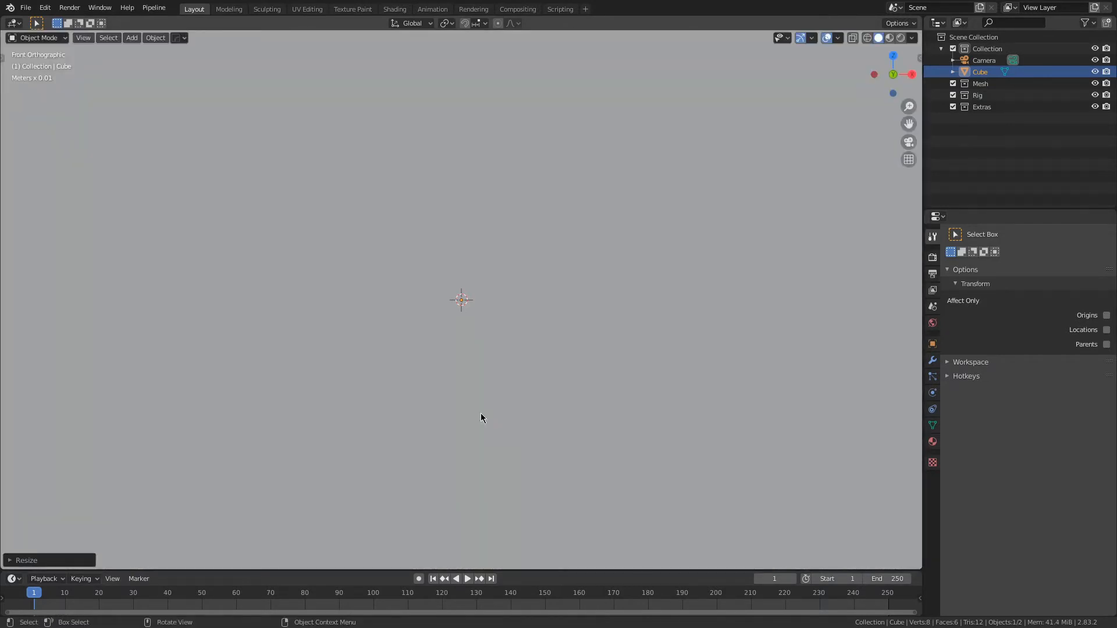
scroll(480, 414, down, 6)
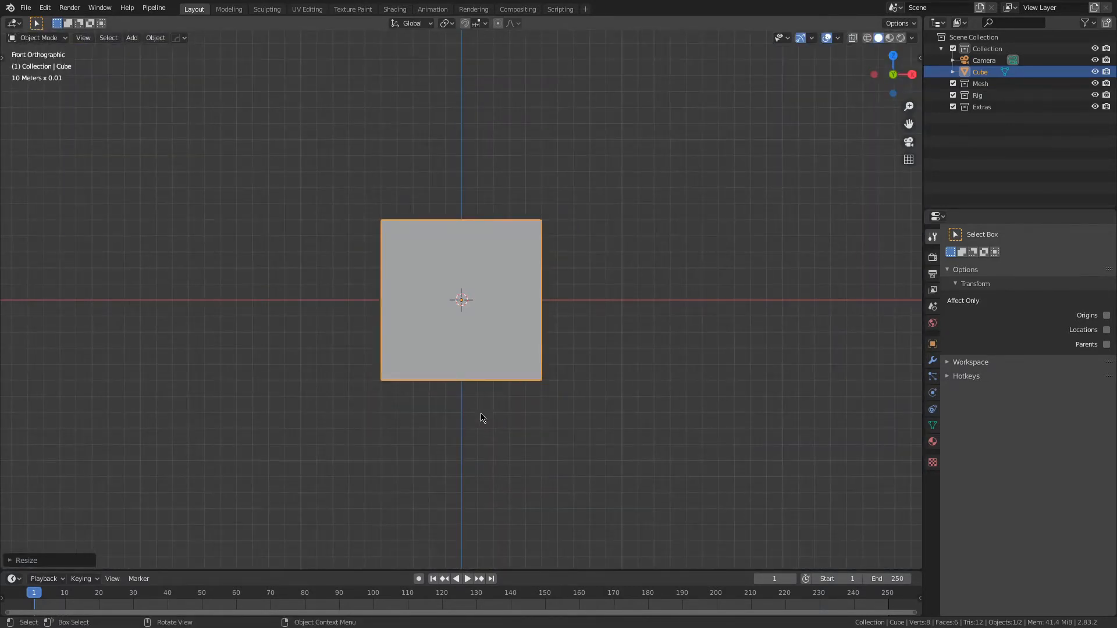
Step: Enable snapping and raise the cube 0.5 m along Z so its base rests on the ground line
key(g)
key(Escape)
key(shift+Tab)
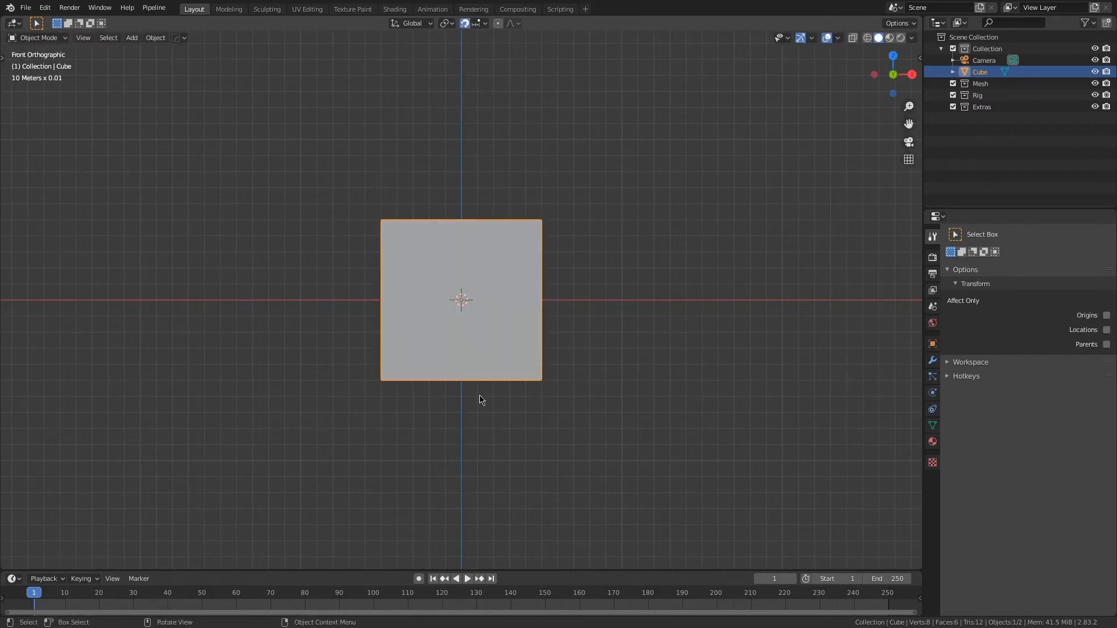
key(g)
click(483, 310)
Step: Show the cube's transform values and check its dimensions in Object Mode
key(Tab)
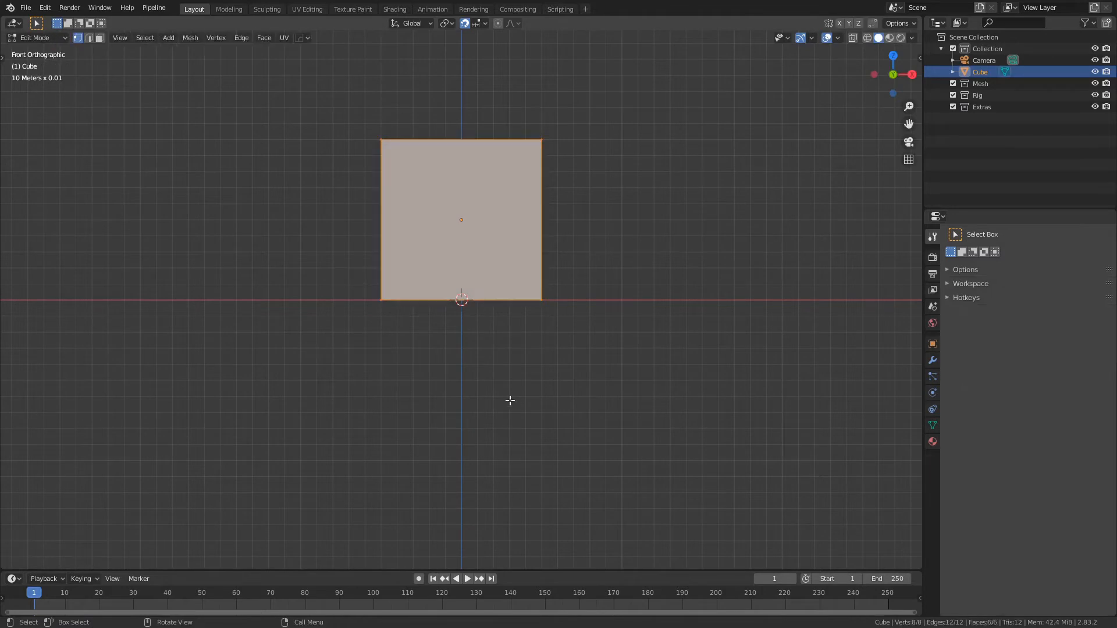
key(n)
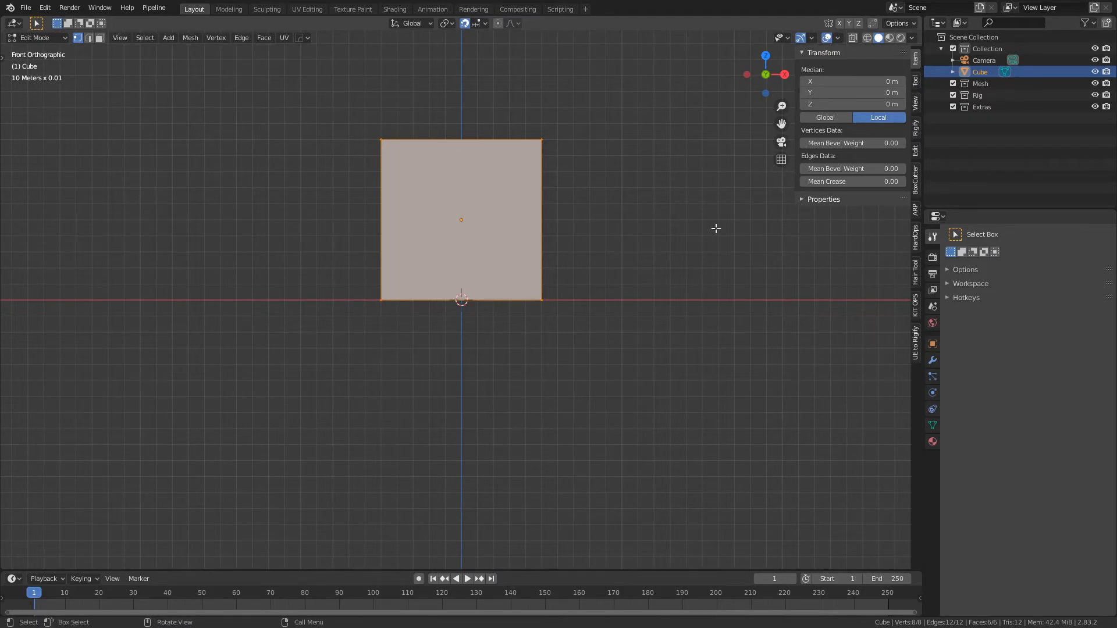
key(Tab)
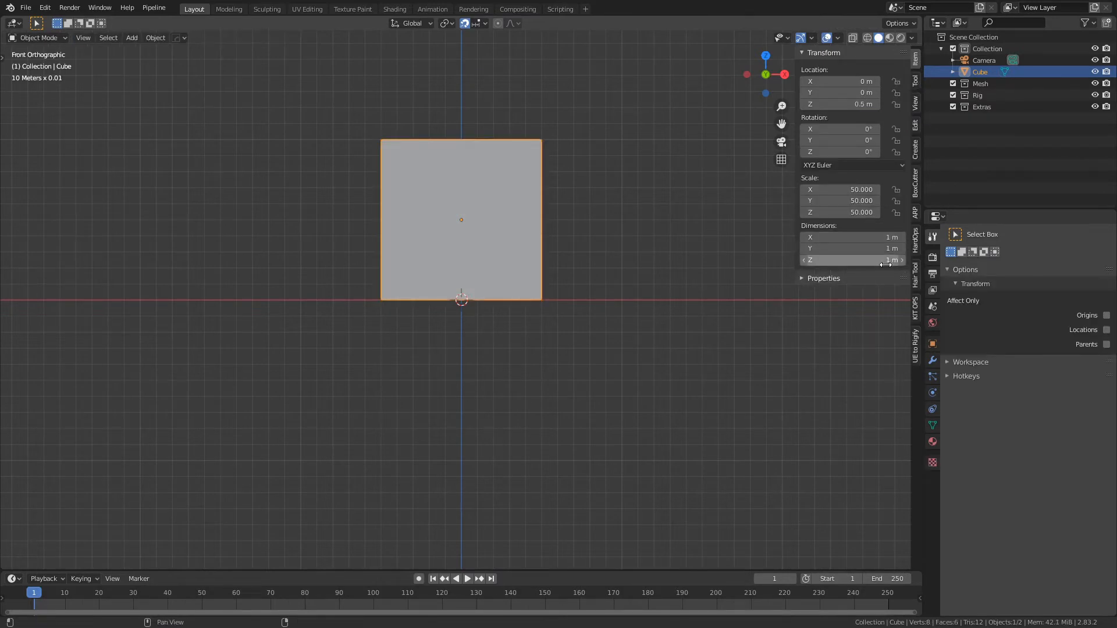
Step: Round the cube's edges with a HardOps Bevel using 5 segments and a width of about 7.8
middle_drag(539, 324, 501, 359)
mouse_move(412, 330)
middle_down()
mouse_move(446, 326)
mouse_move(410, 330)
middle_up()
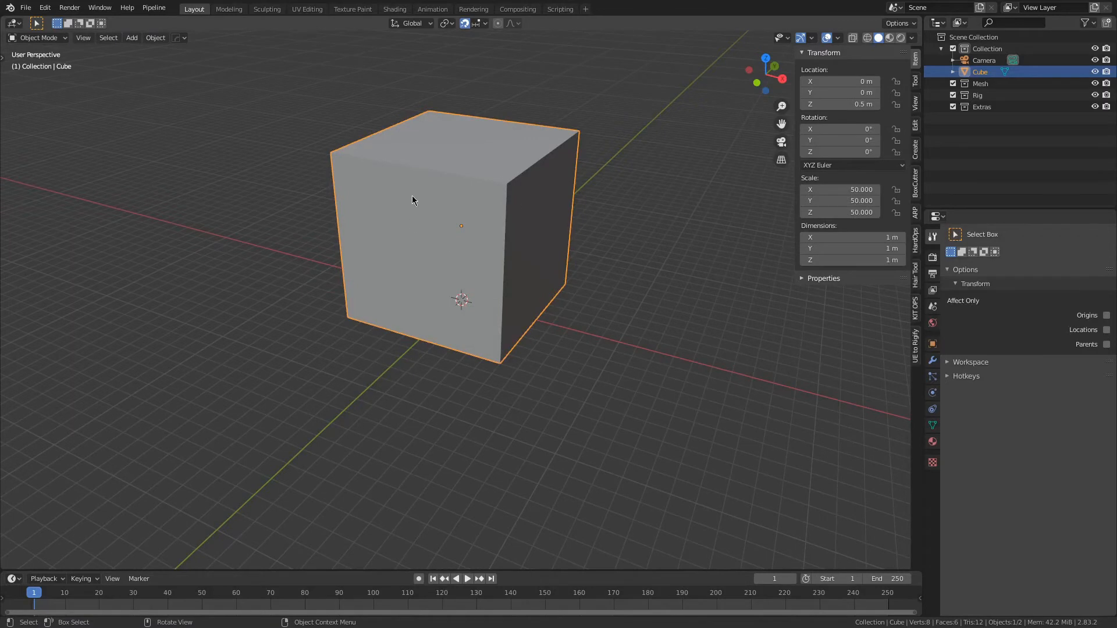
key(q)
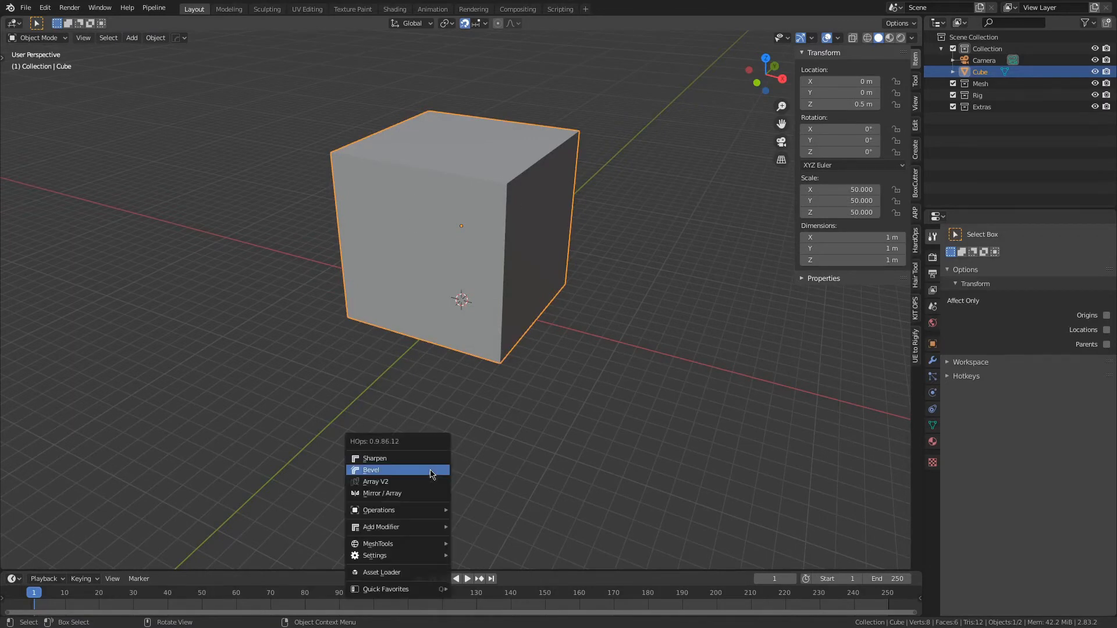
click(431, 472)
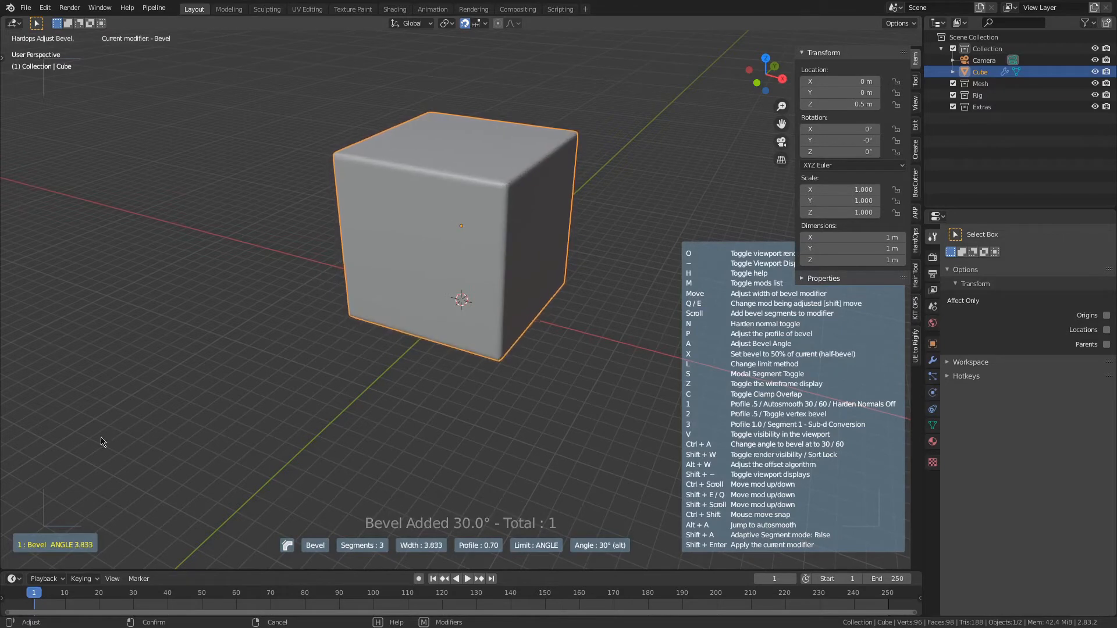
scroll(210, 528, up, 1)
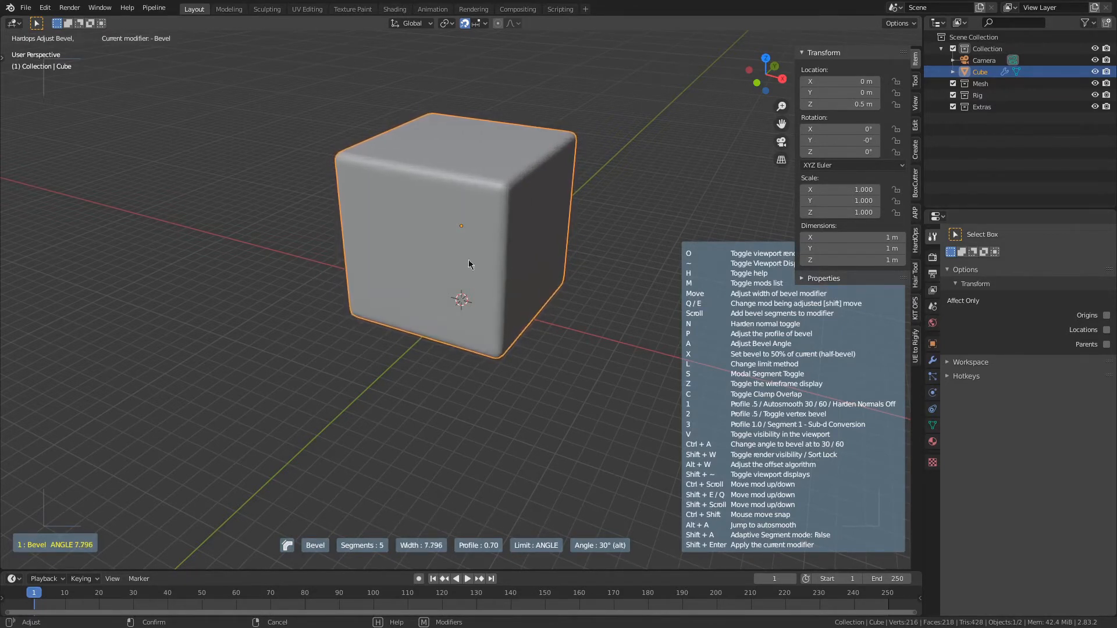
click(149, 131)
middle_drag(223, 279, 243, 301)
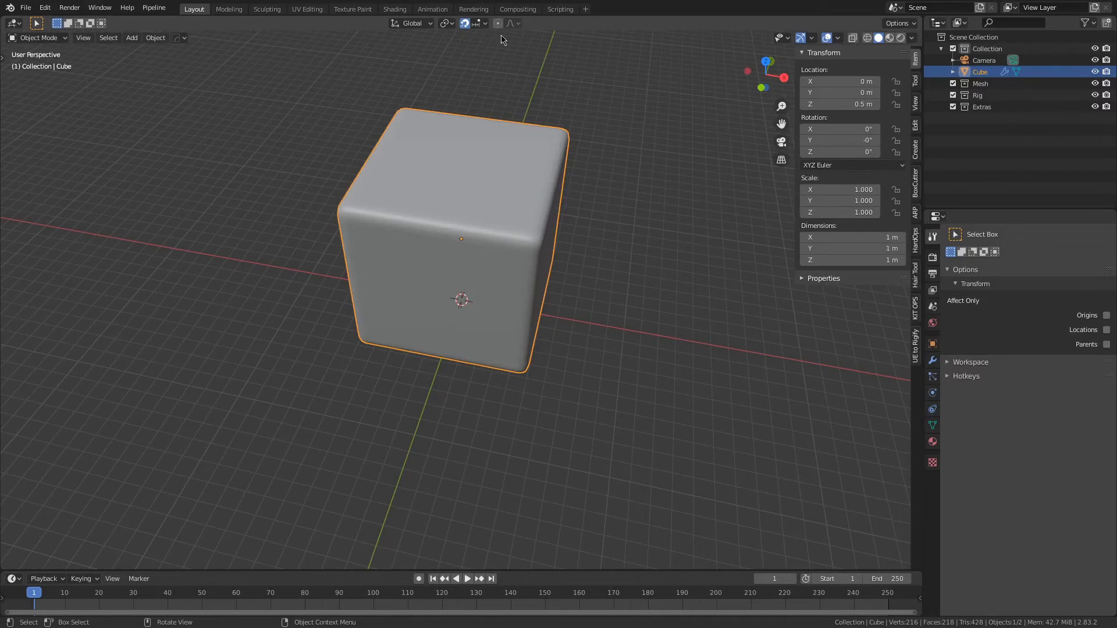
Step: Bring up the Shading workspace with the cube in view and create a new material for it
click(395, 8)
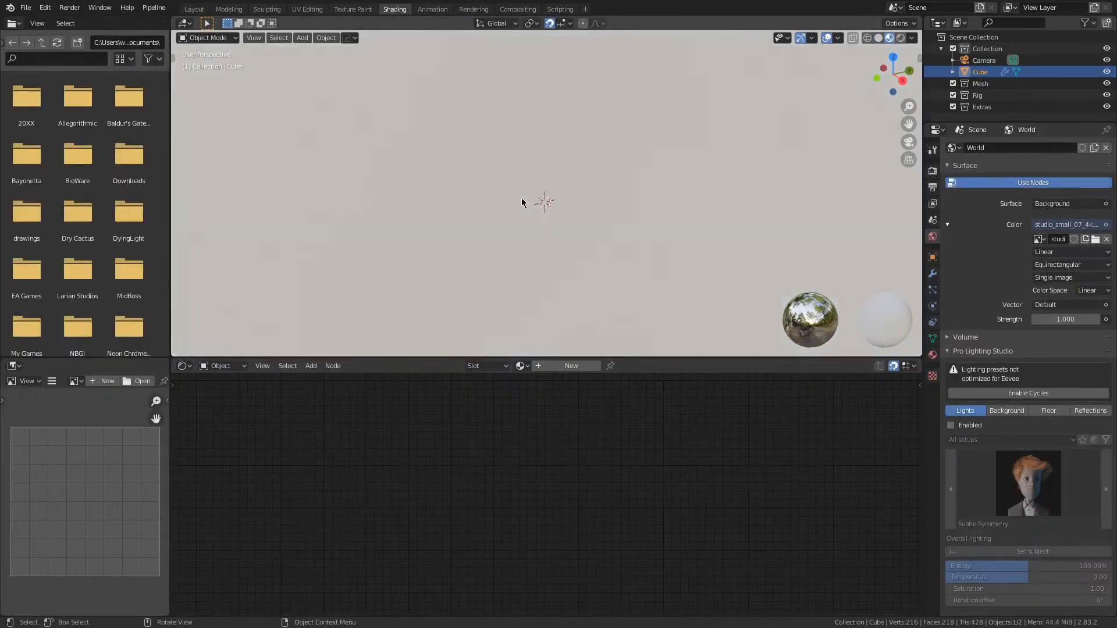
scroll(513, 134, down, 2)
scroll(528, 130, up, 5)
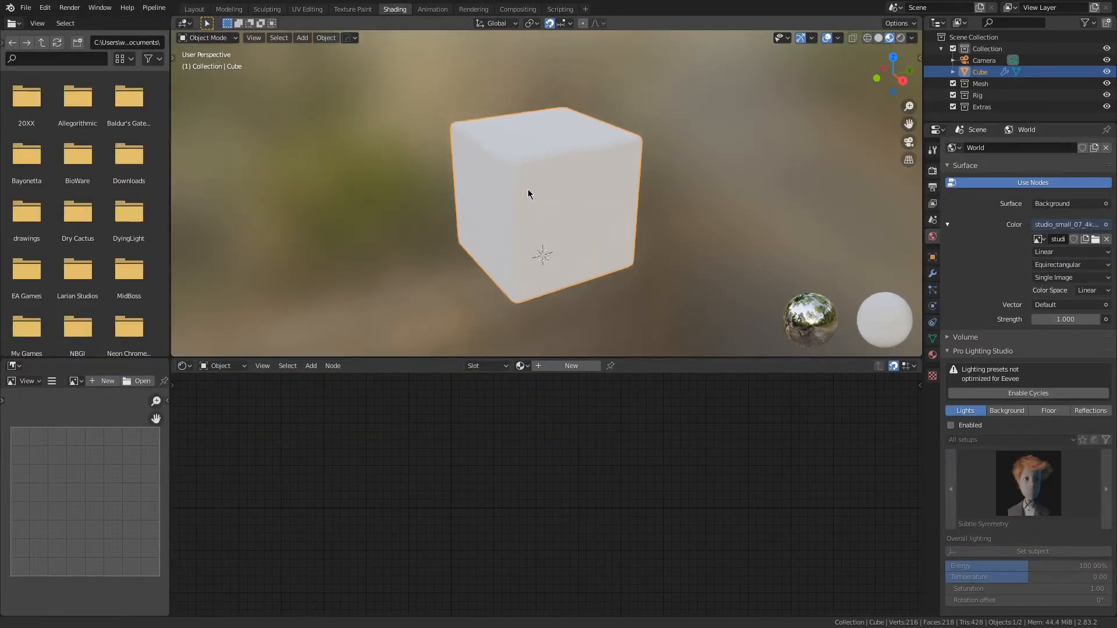
click(932, 356)
click(1006, 196)
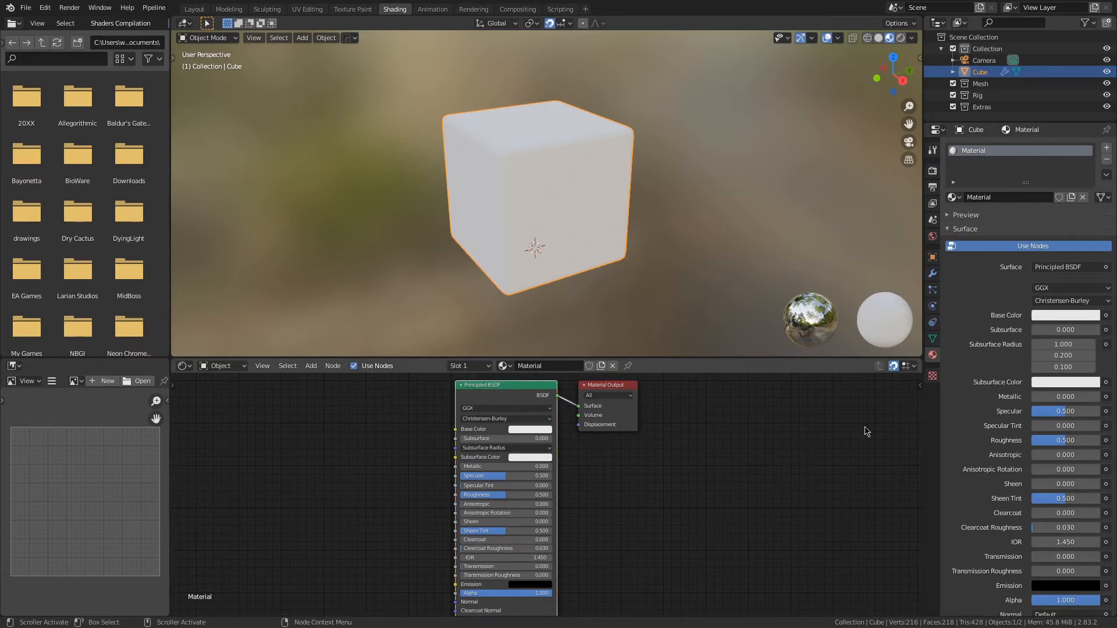
Step: Start Node Wrangler's Principled texture setup and open the grout_covered_brick_wall folder inside the assets' substance folder
key(n)
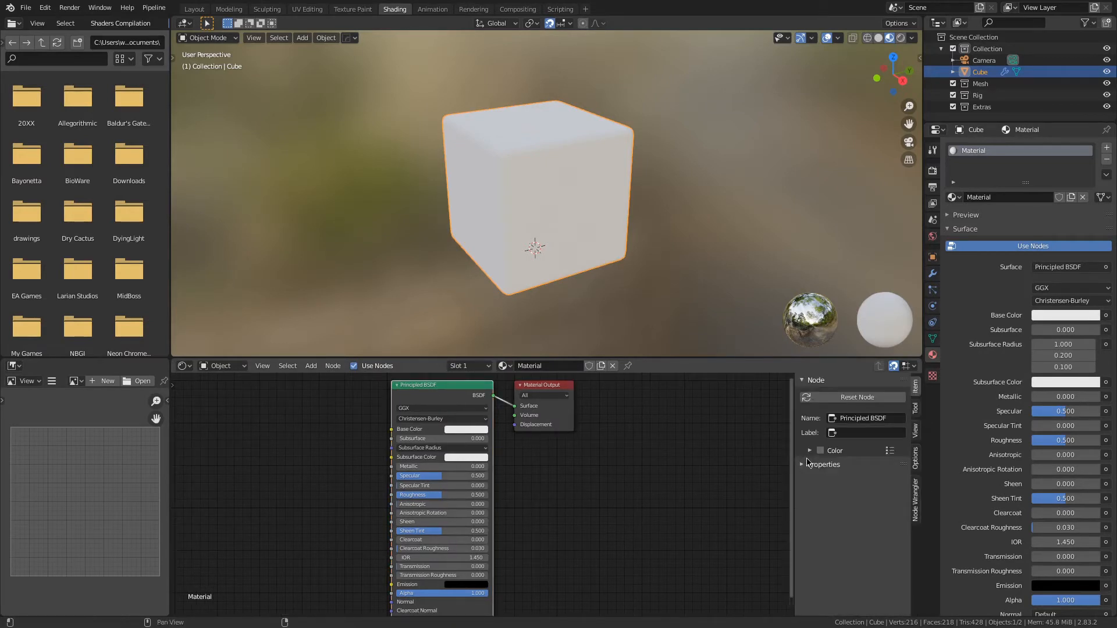
click(917, 514)
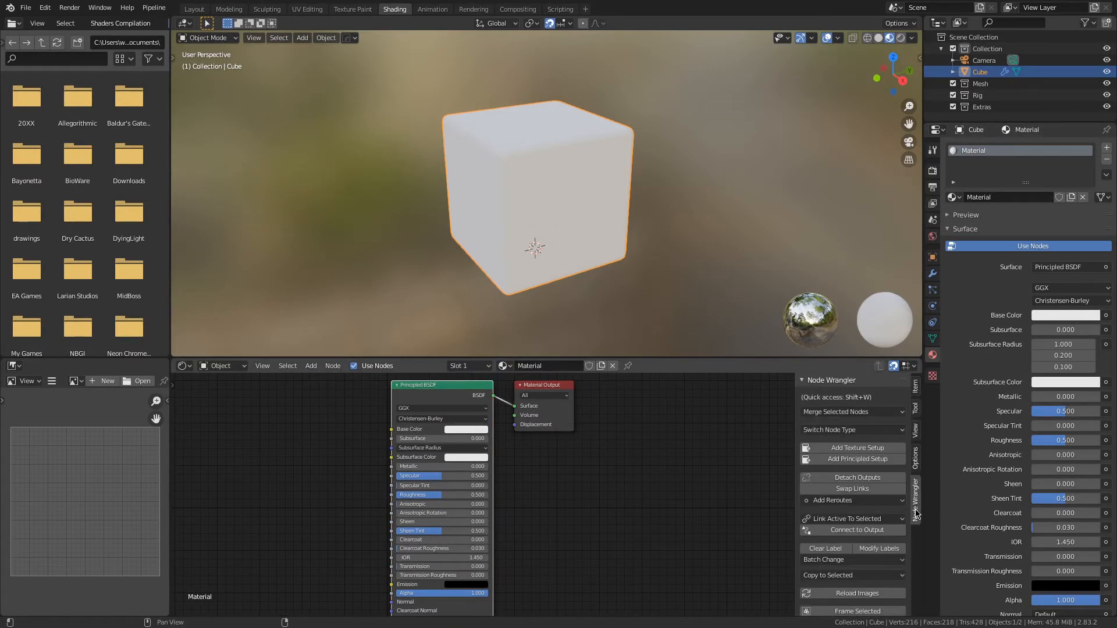
click(853, 460)
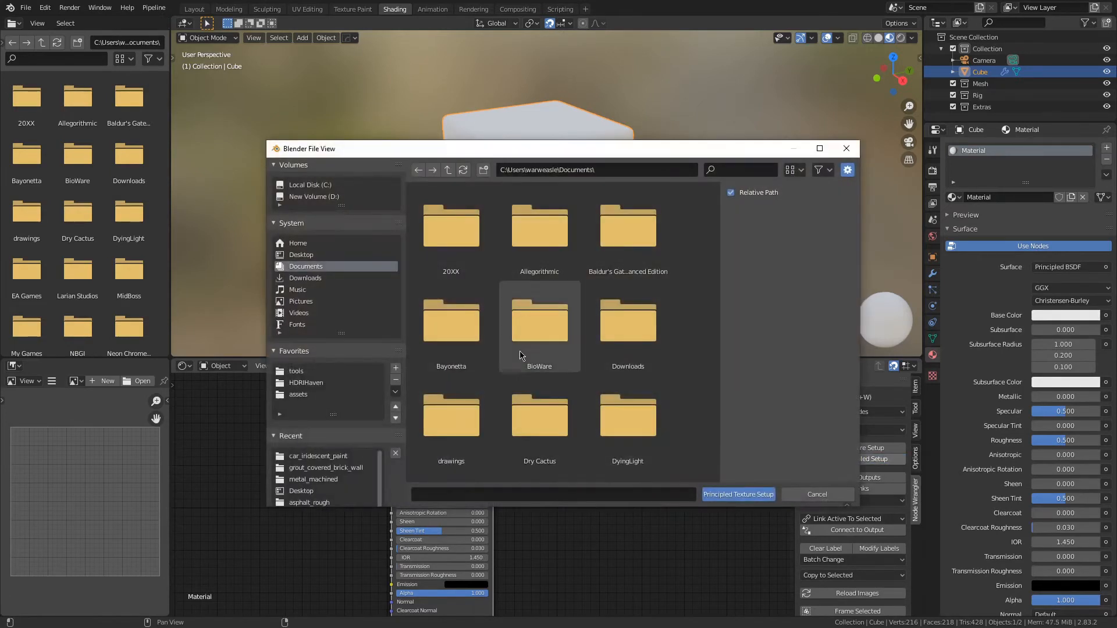
click(299, 395)
double_click(545, 265)
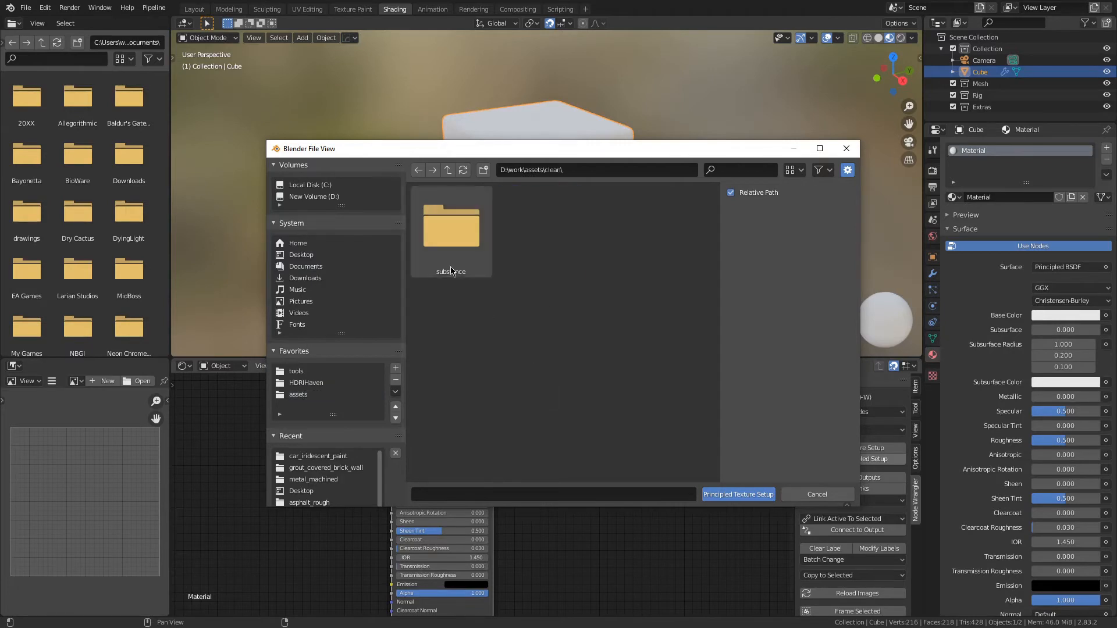
double_click(451, 265)
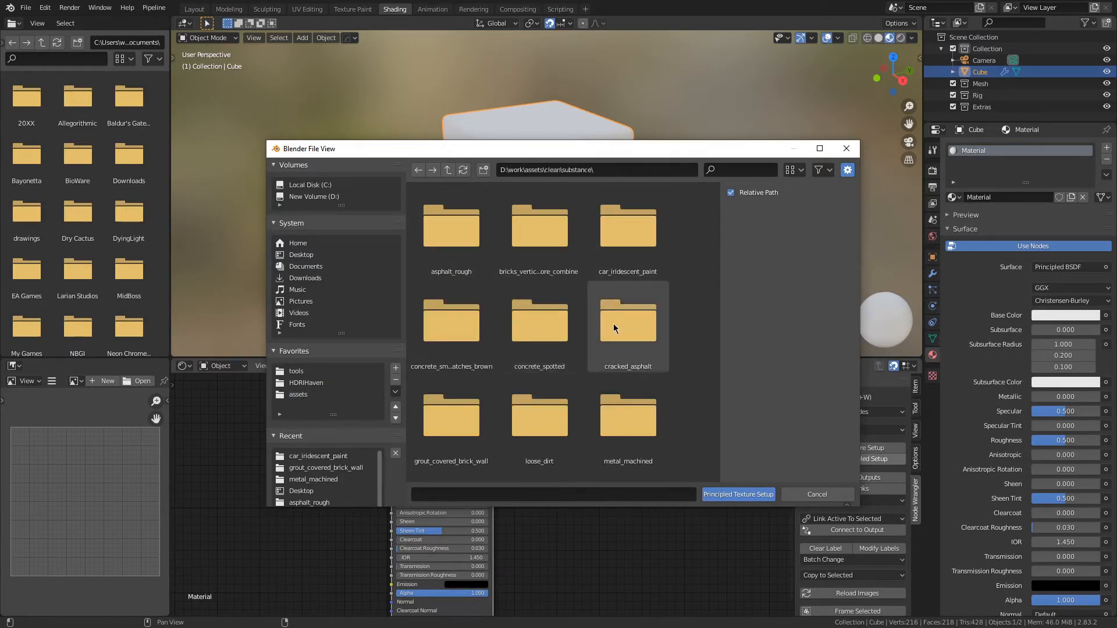
scroll(550, 303, down, 1)
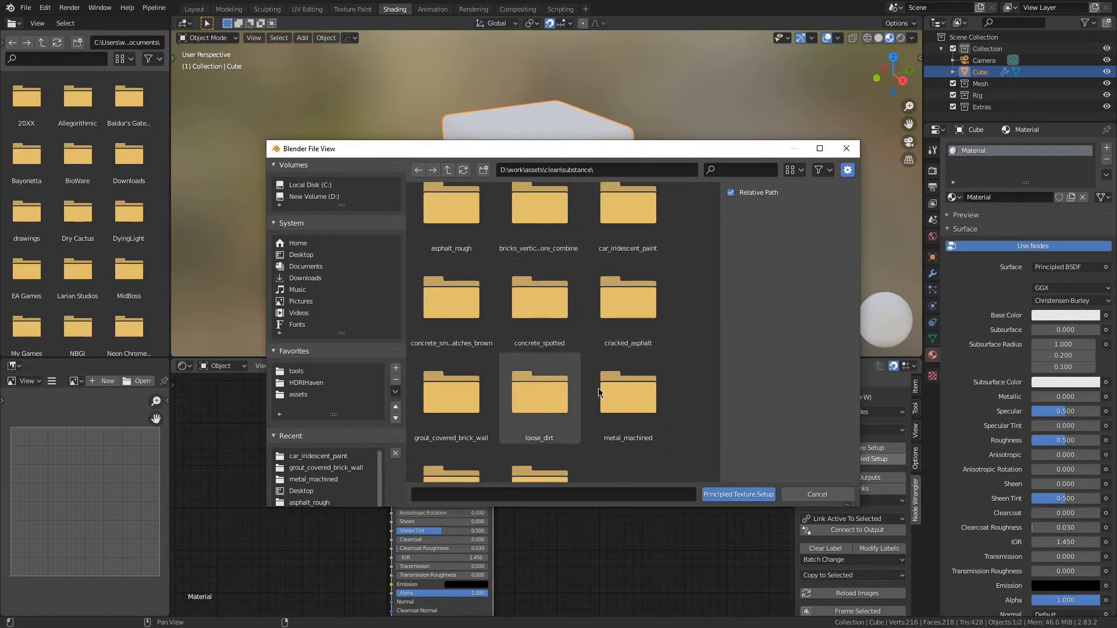
scroll(628, 389, down, 1)
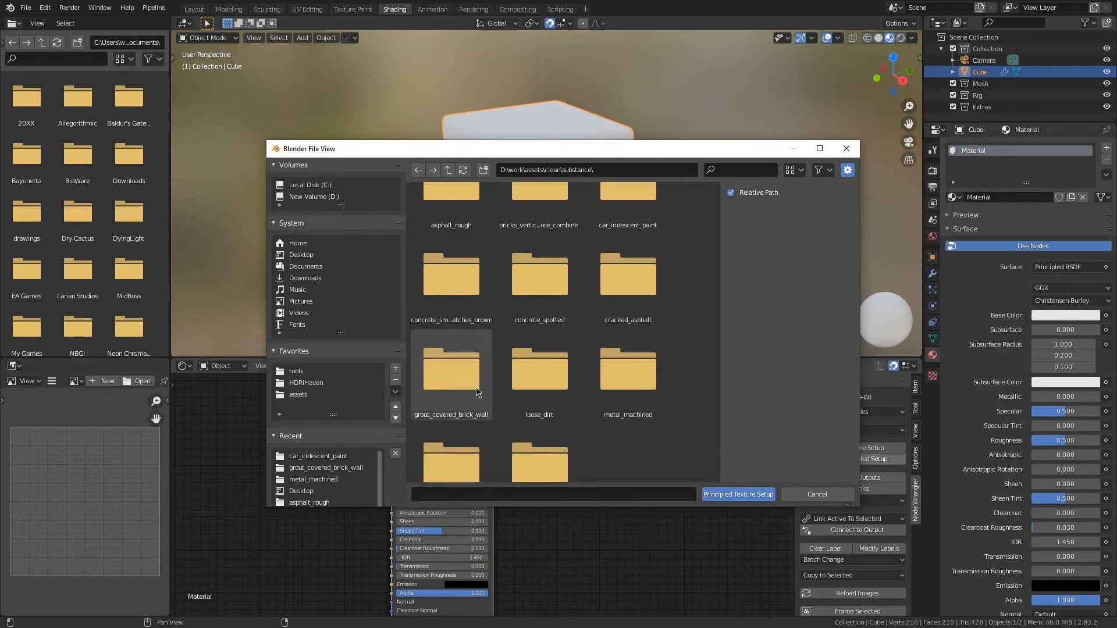
scroll(443, 381, down, 2)
double_click(445, 329)
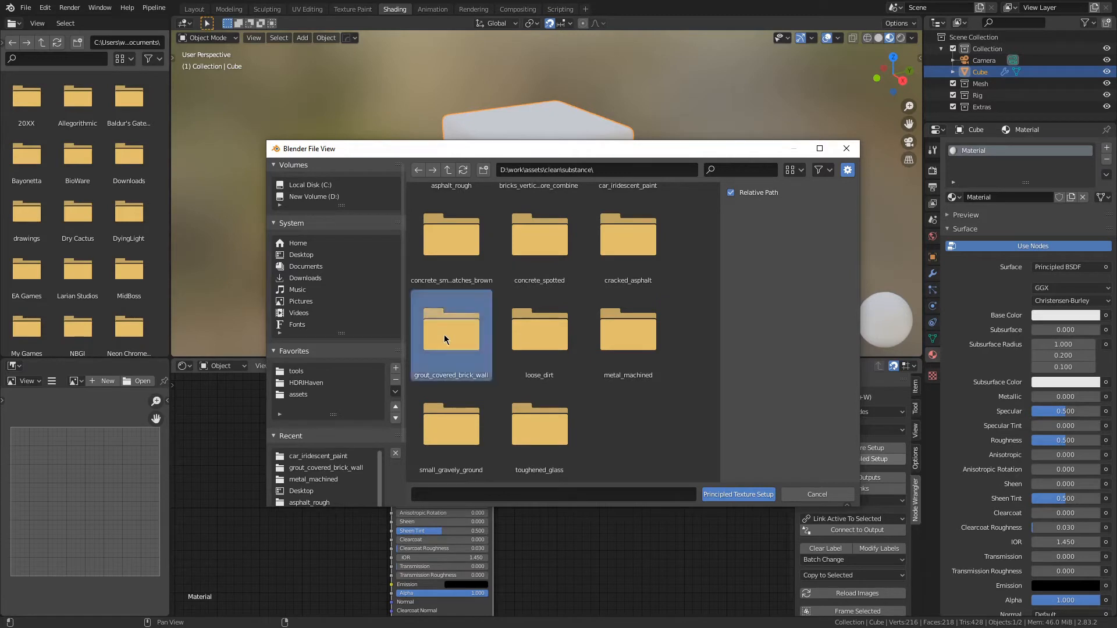
Step: Filter the texture files by 2k and load all the matching brick wall maps into the Principled setup
scroll(598, 280, down, 8)
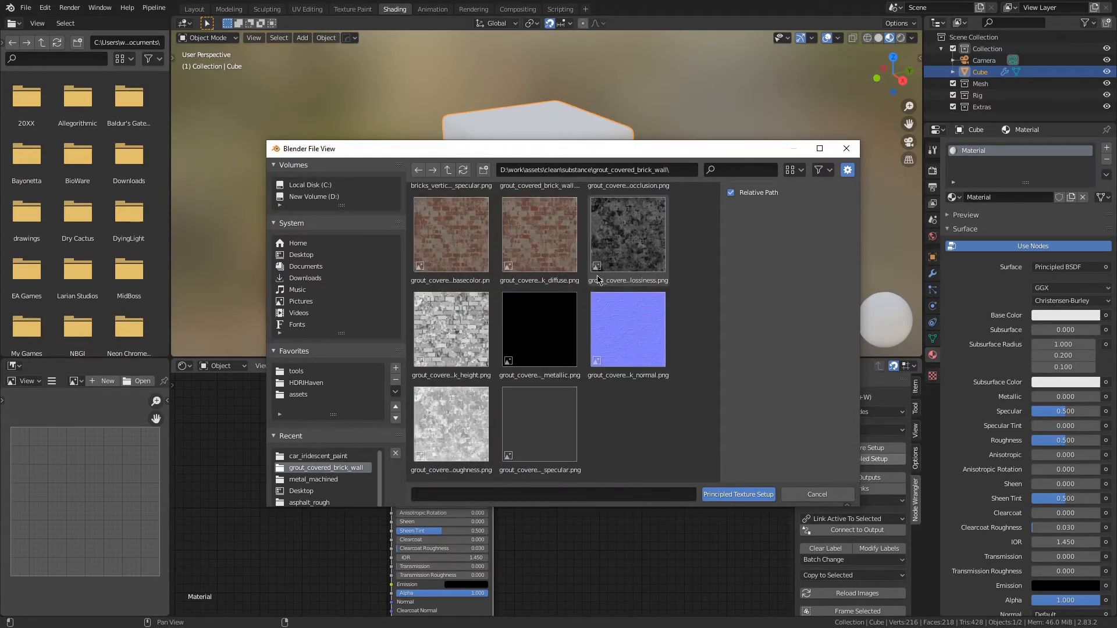
scroll(682, 271, up, 4)
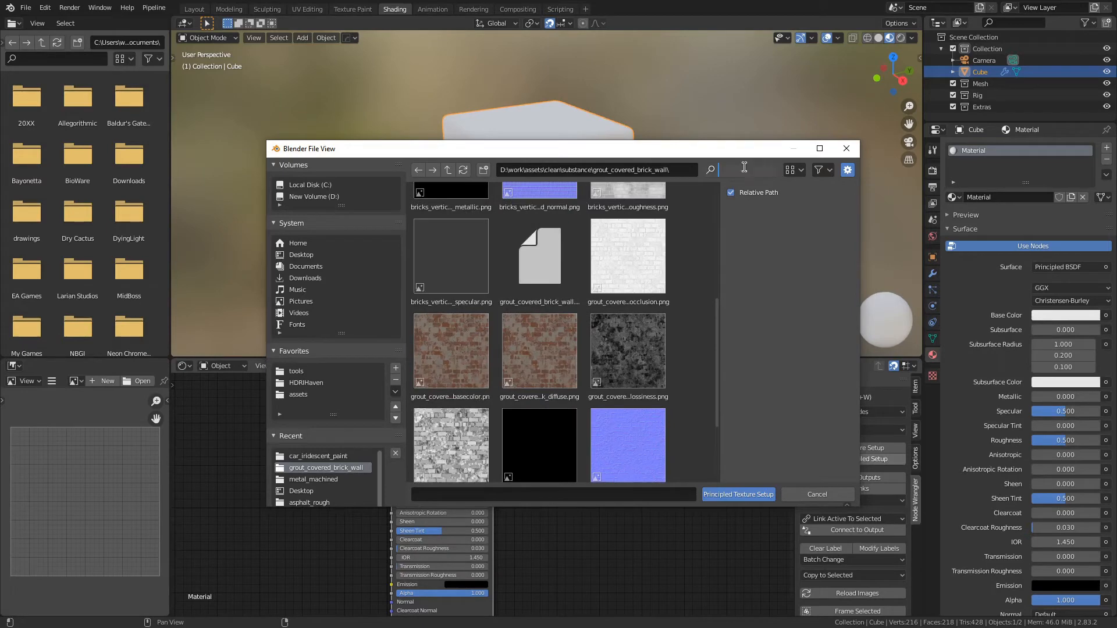
text(2)
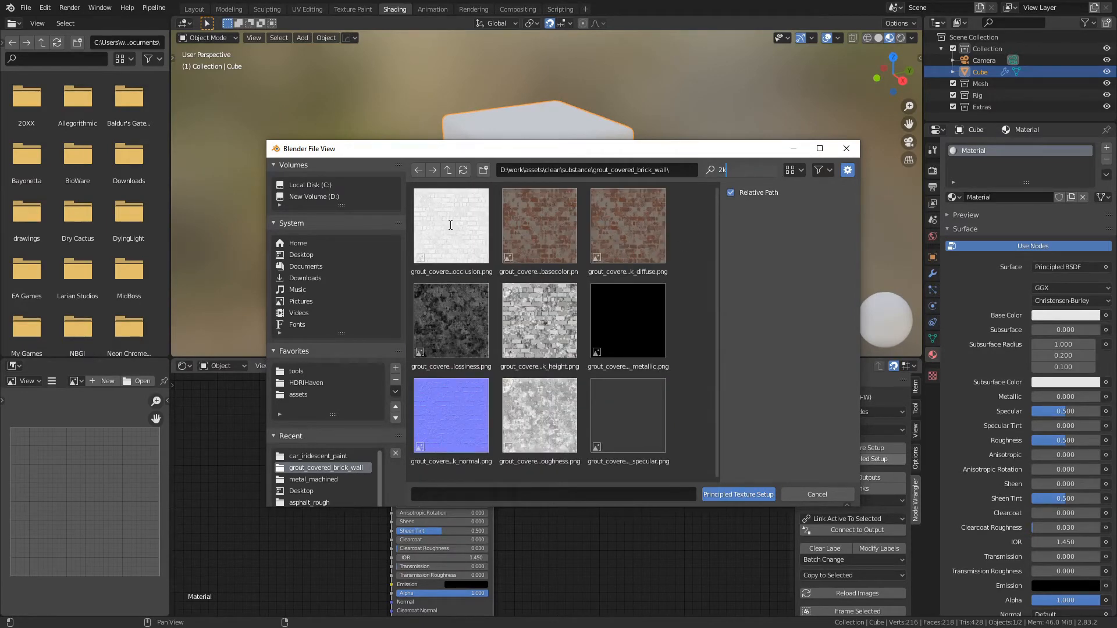
text(k)
key(Return)
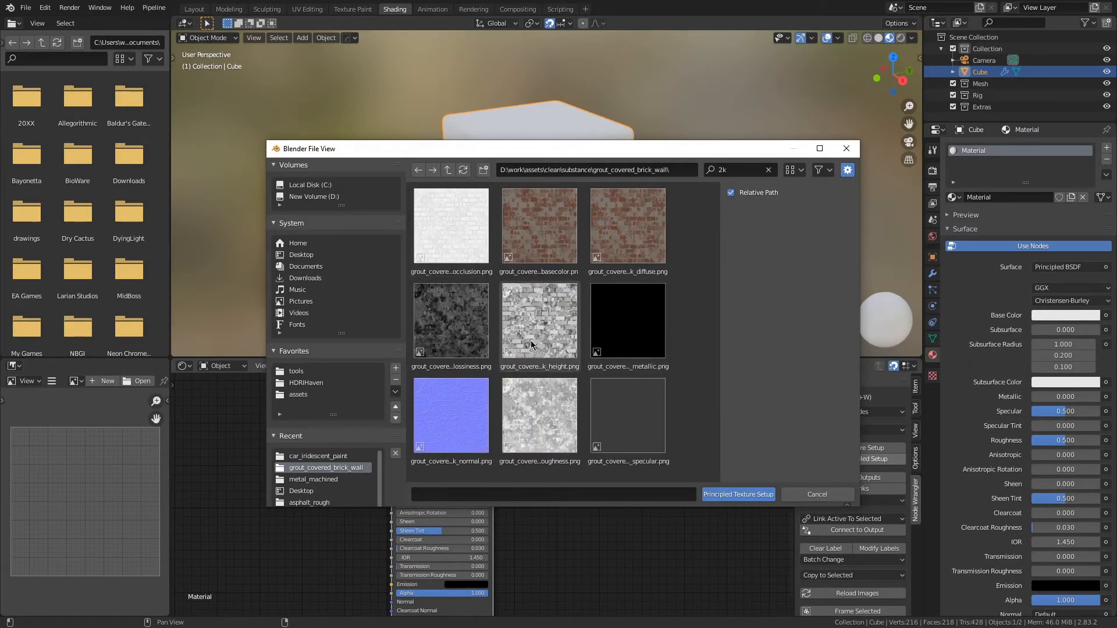
key(a)
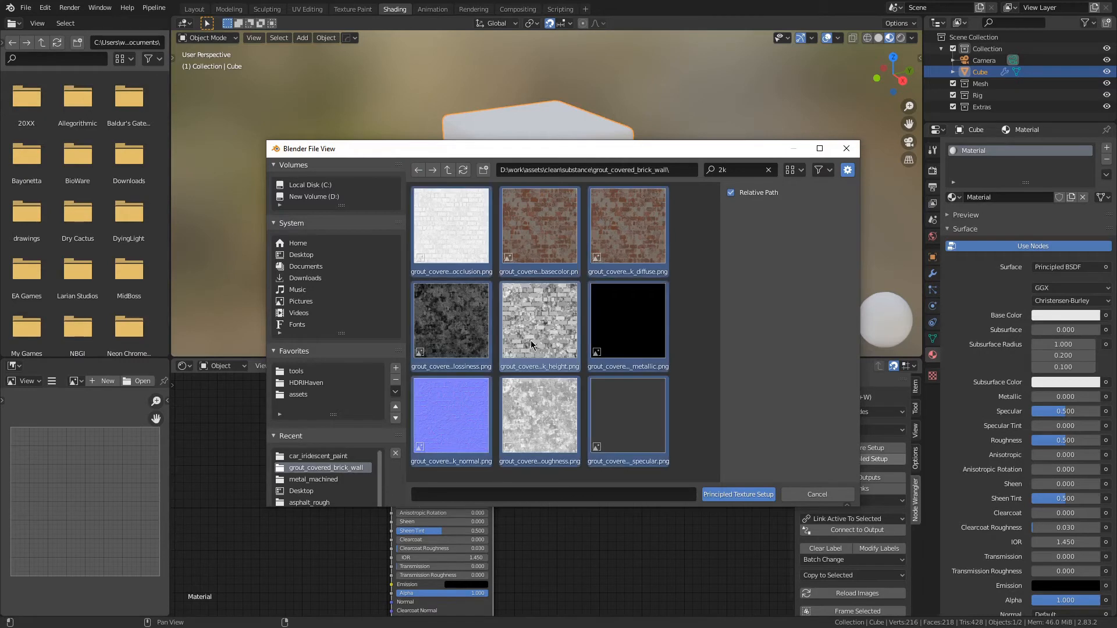
click(738, 495)
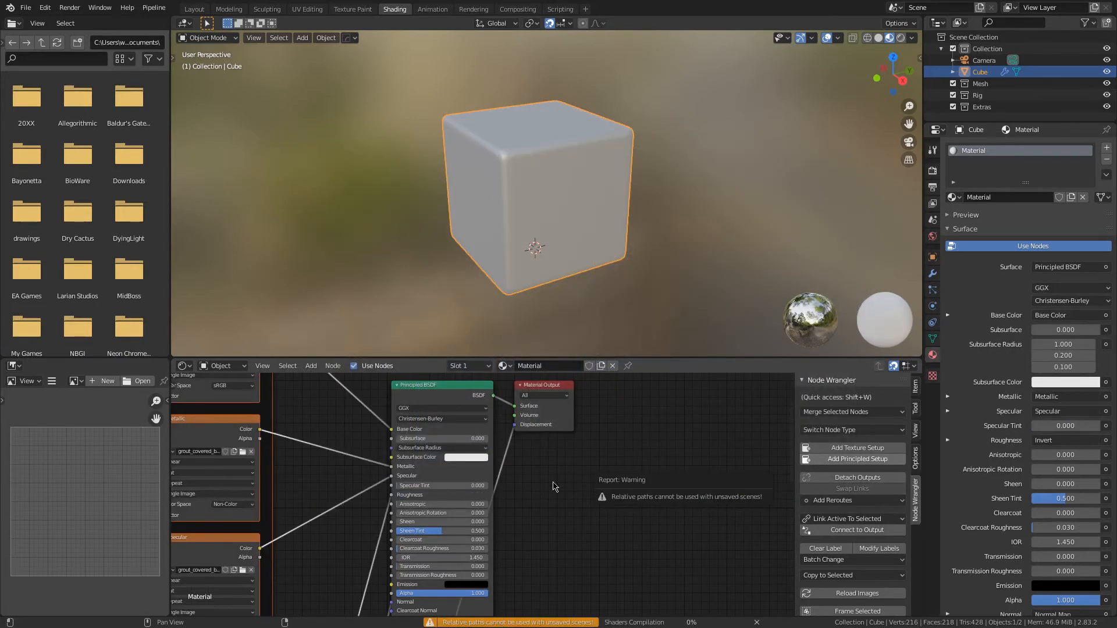
Step: Set the viewport to rendered shading and view the brick material on the cube from the front
middle_drag(547, 279, 532, 313)
middle_drag(531, 106, 529, 149)
key(z)
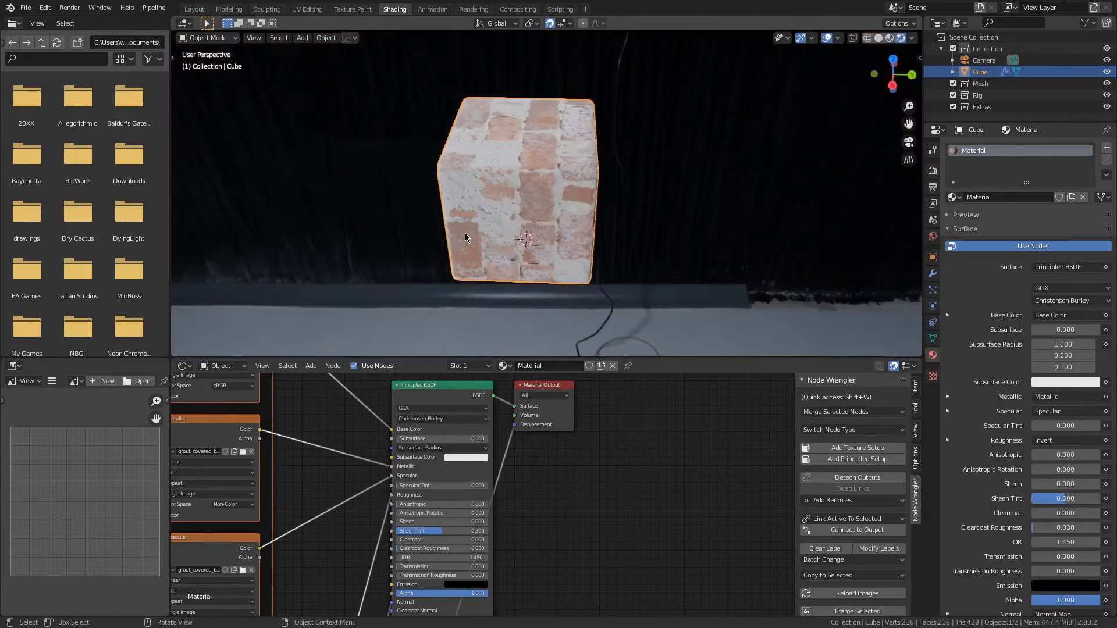
mouse_move(465, 233)
middle_down()
mouse_move(553, 228)
mouse_move(617, 243)
mouse_move(473, 244)
mouse_move(400, 223)
mouse_move(370, 227)
middle_up()
key(r)
key(z)
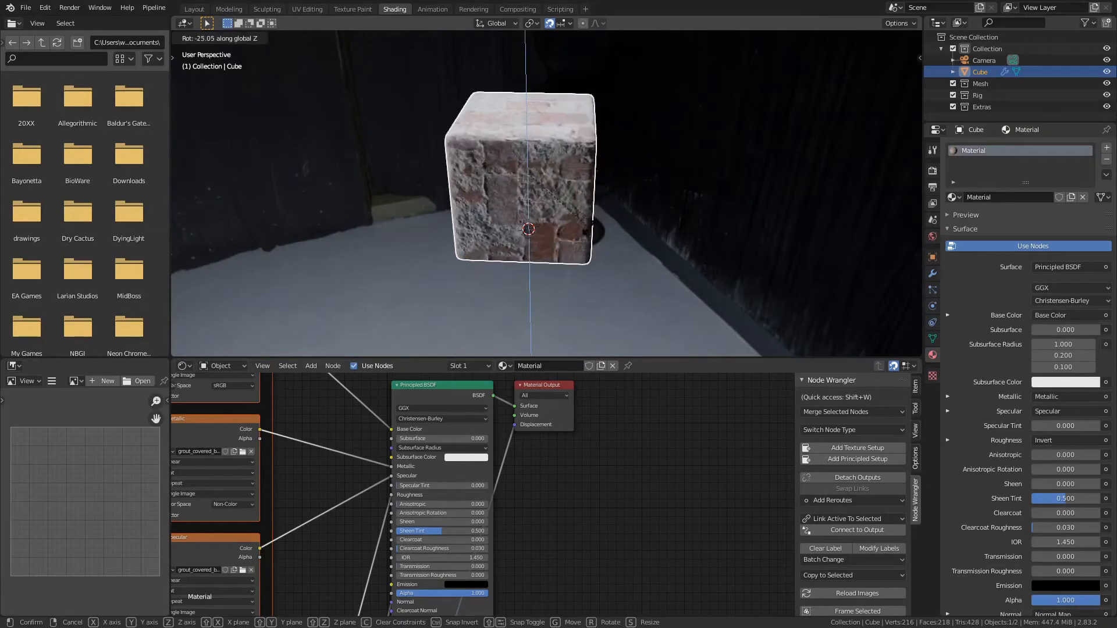
key(Escape)
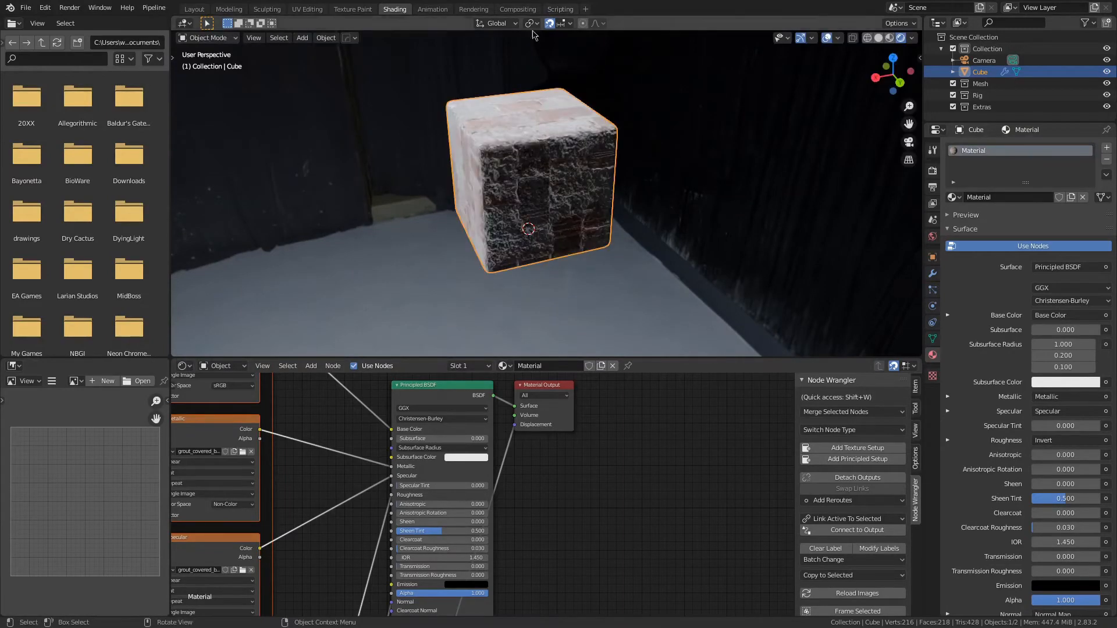
Step: Bring up the UV Editing workspace with the whole UV layout and cube in view, and set the 3D viewport to rendered shading
click(312, 11)
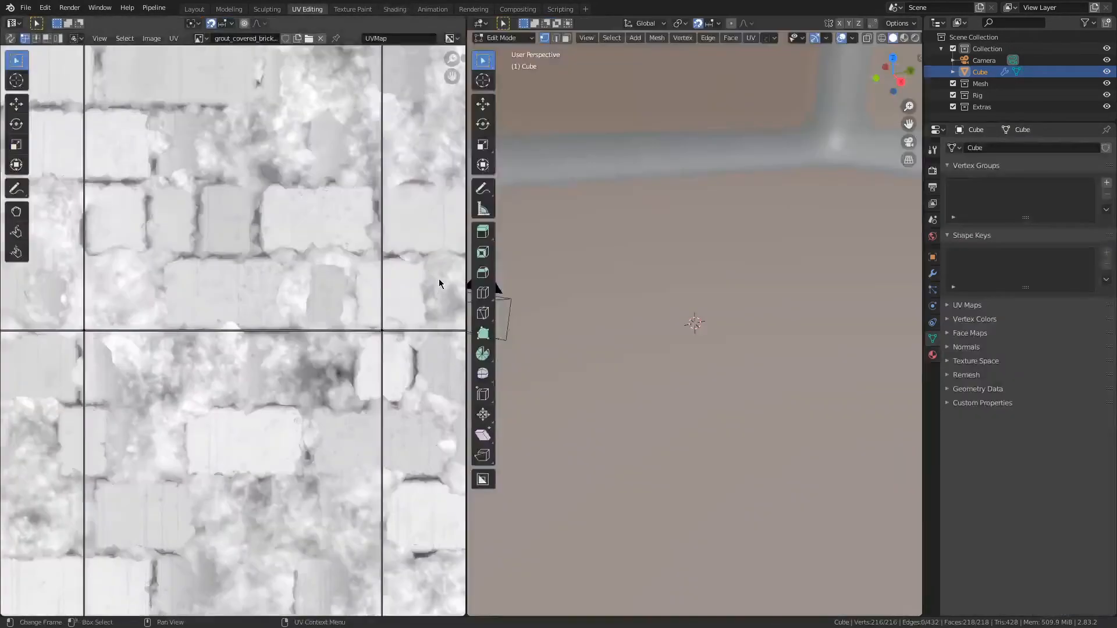
scroll(270, 312, down, 8)
scroll(274, 308, up, 1)
scroll(690, 319, down, 6)
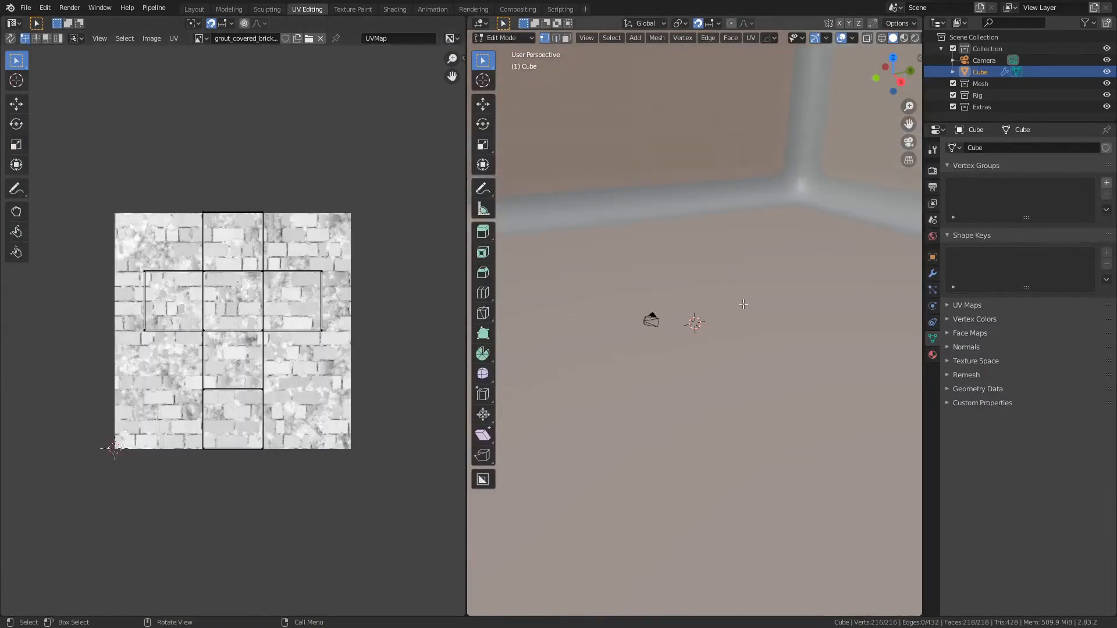
scroll(741, 302, up, 4)
scroll(744, 301, down, 2)
key(z)
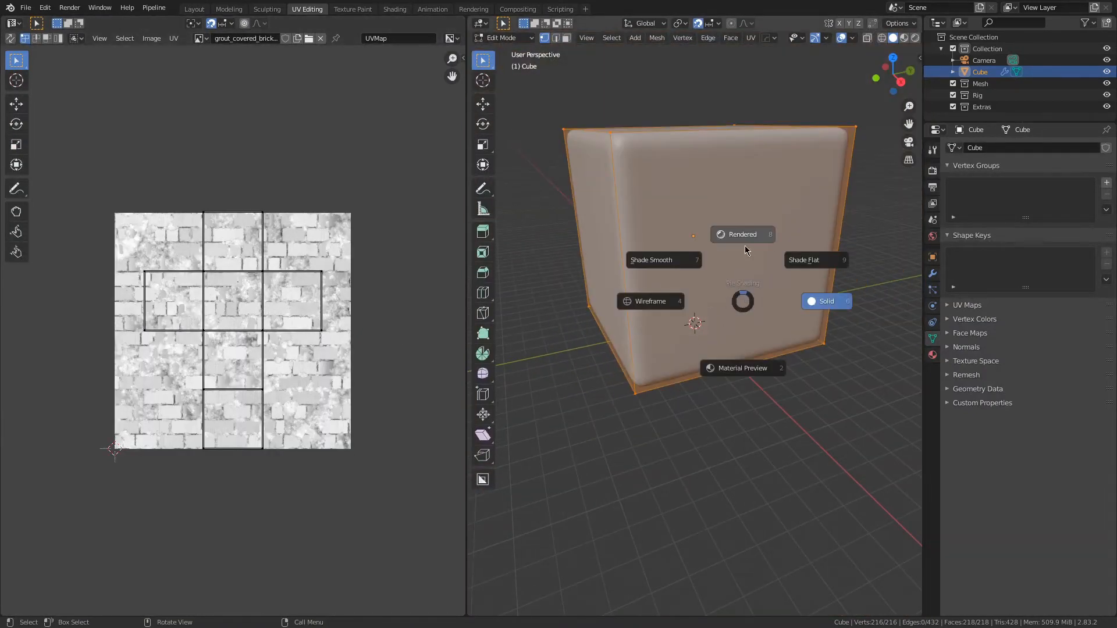
click(745, 246)
scroll(658, 330, down, 4)
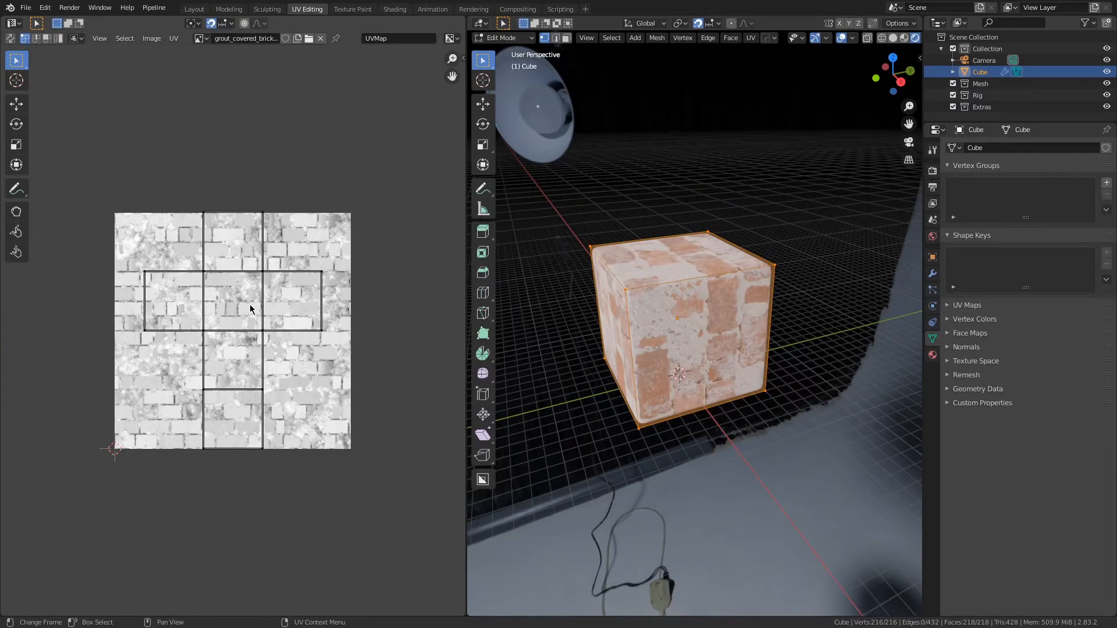
Step: Rotate all of the cube's UVs by 90 degrees and scale them up by about 2.94
key(a)
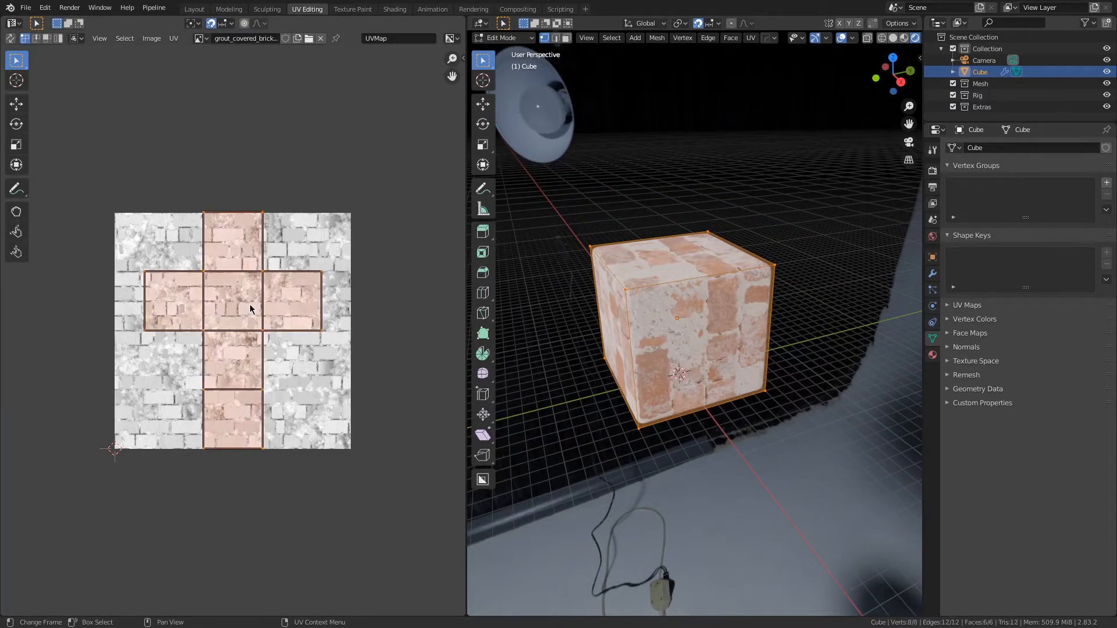
text(r)
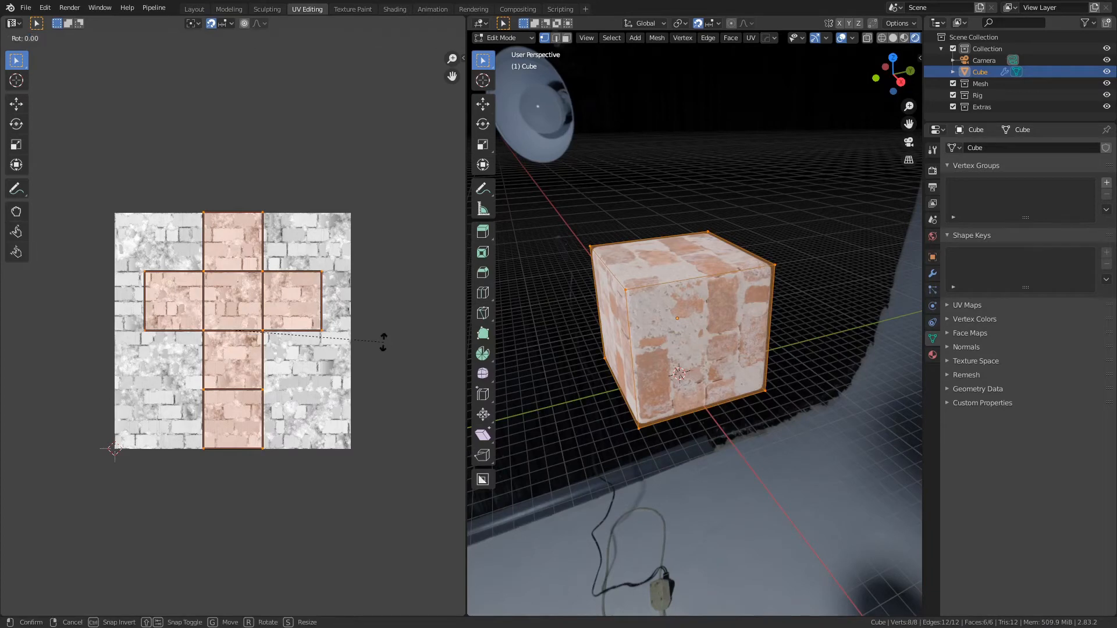
text(90)
key(Return)
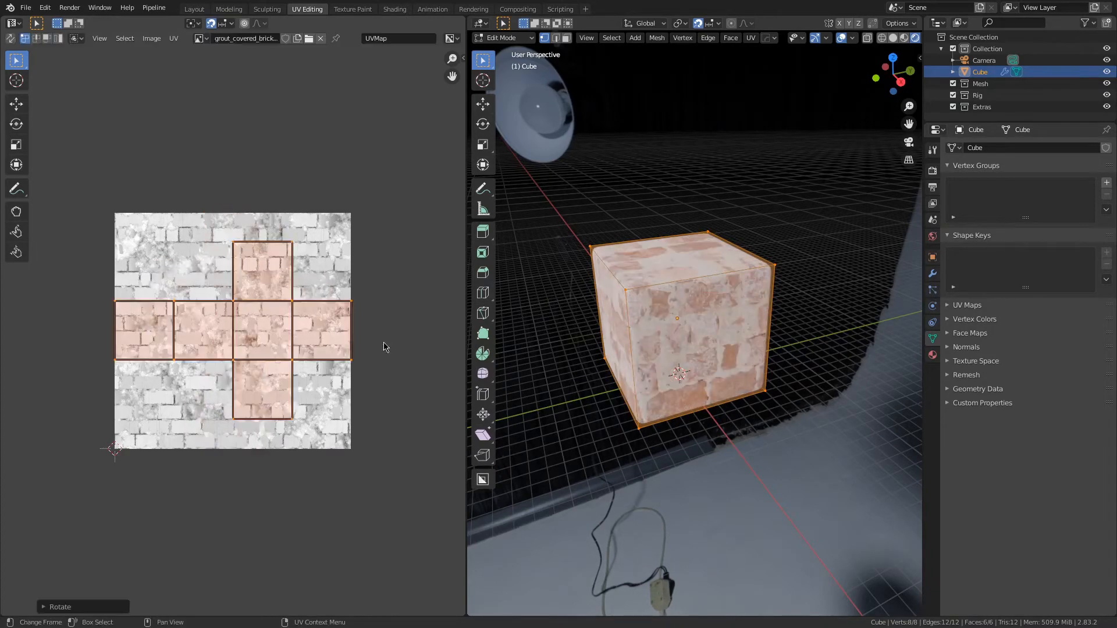
key(s)
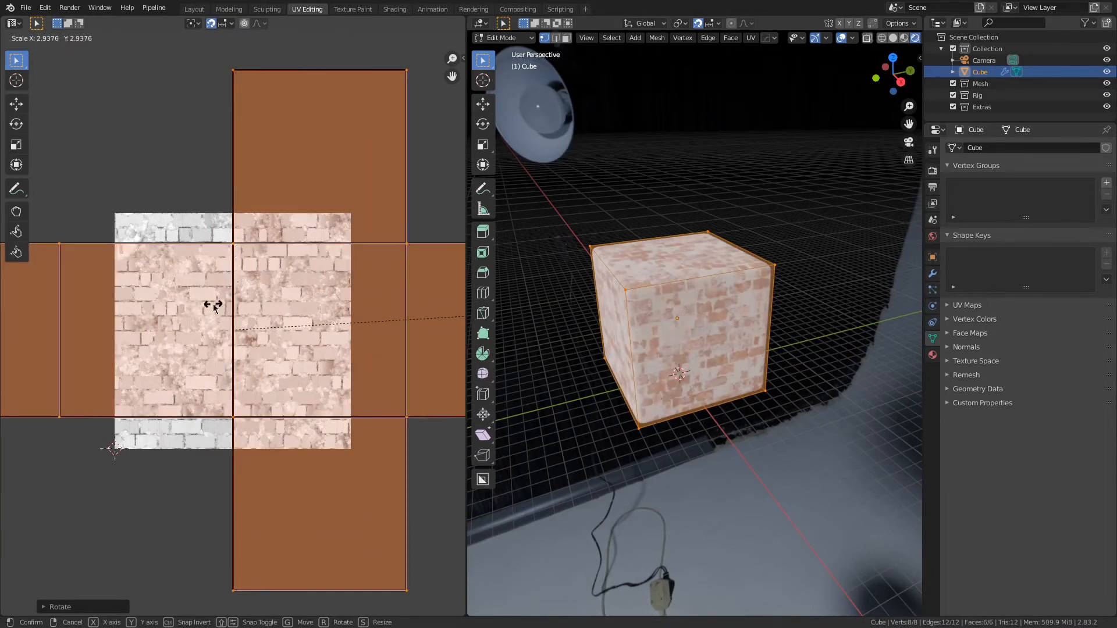
click(213, 307)
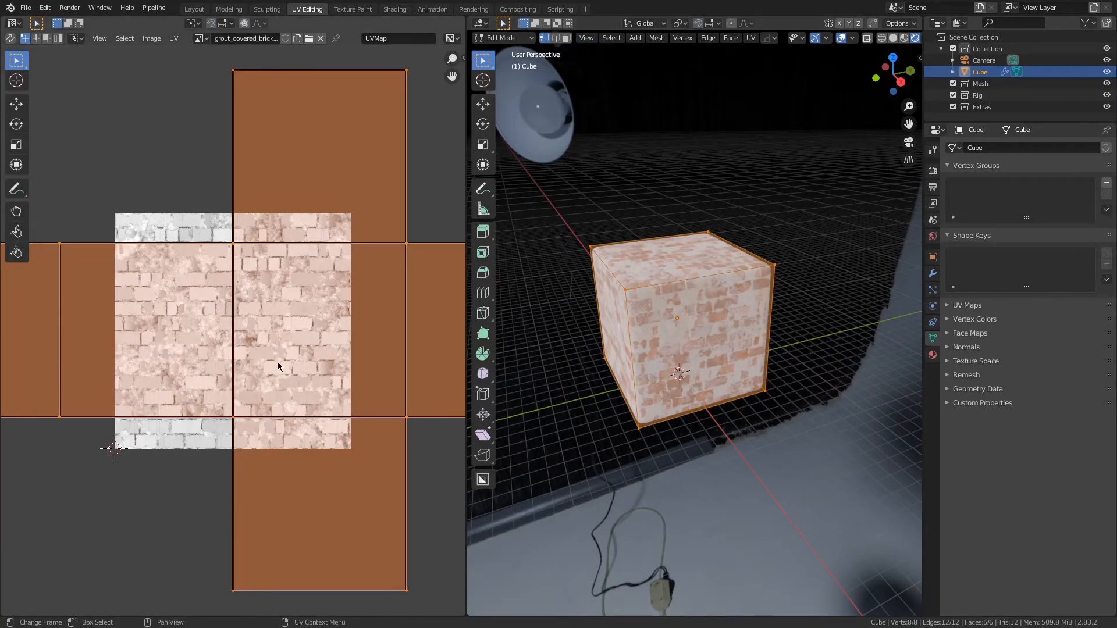
Step: Alternately move and slightly enlarge the UV layout until its central face nearly fills the brick texture tile
key(g)
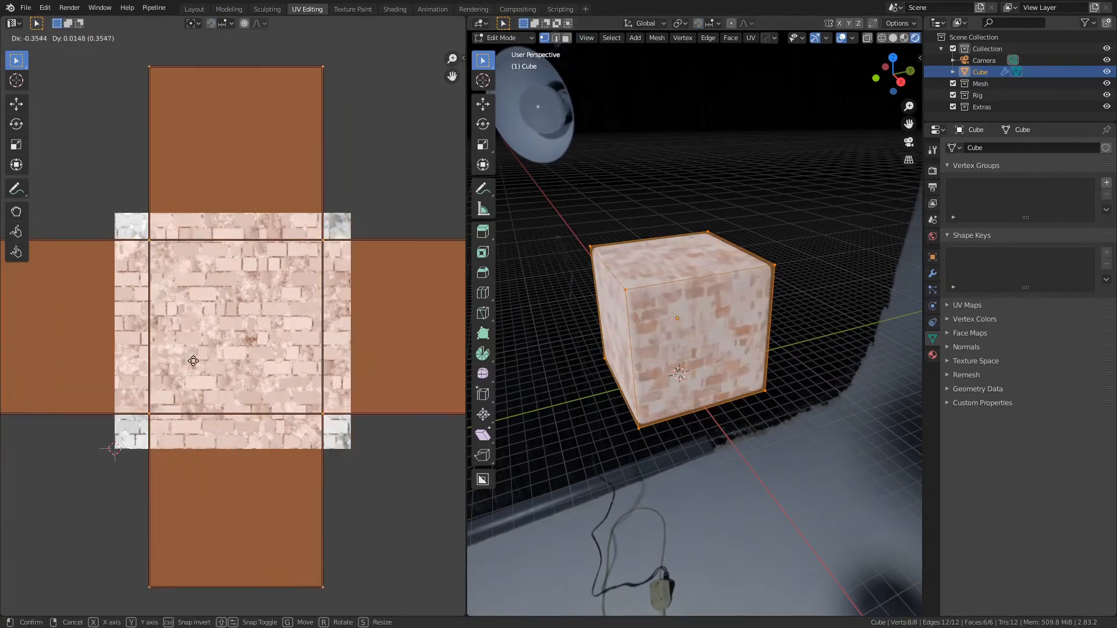
click(194, 363)
key(s)
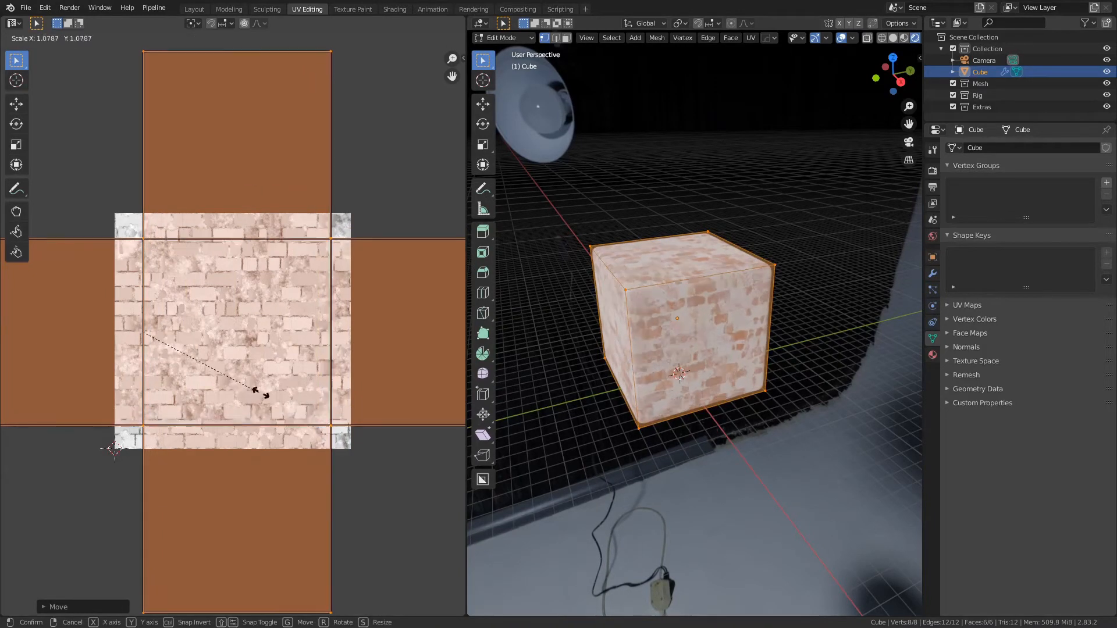
click(277, 400)
key(g)
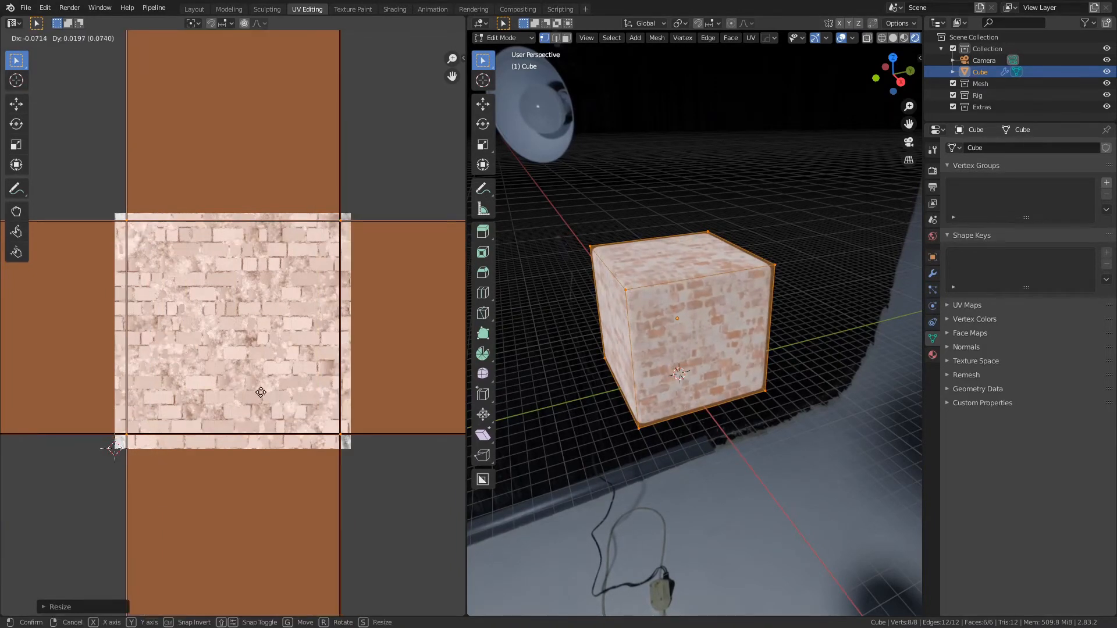
click(261, 392)
key(s)
click(262, 394)
key(g)
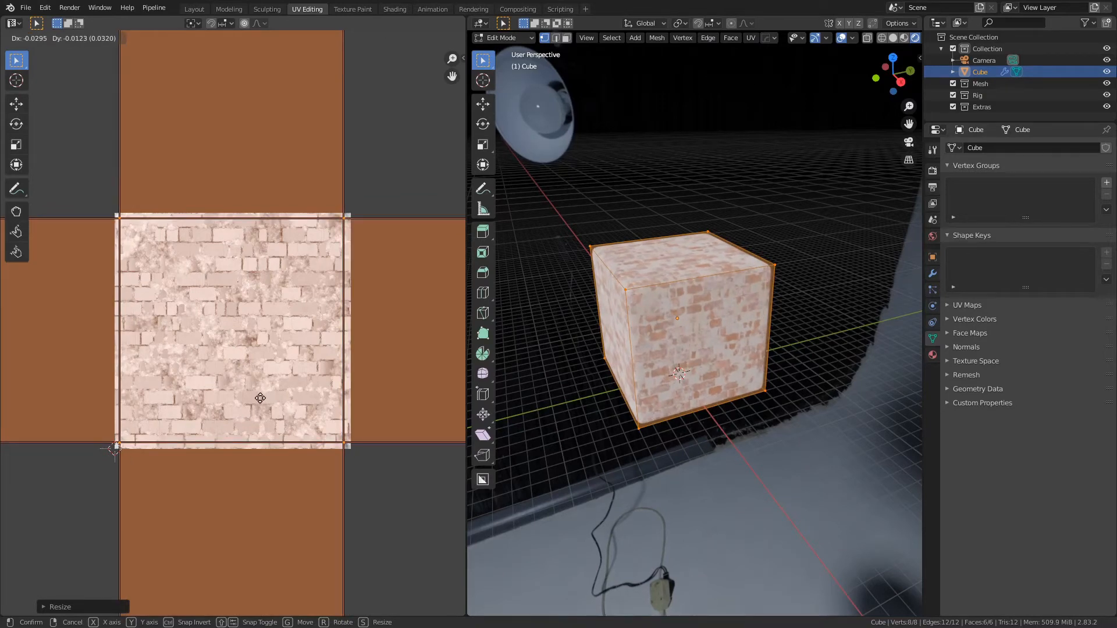
click(261, 401)
key(s)
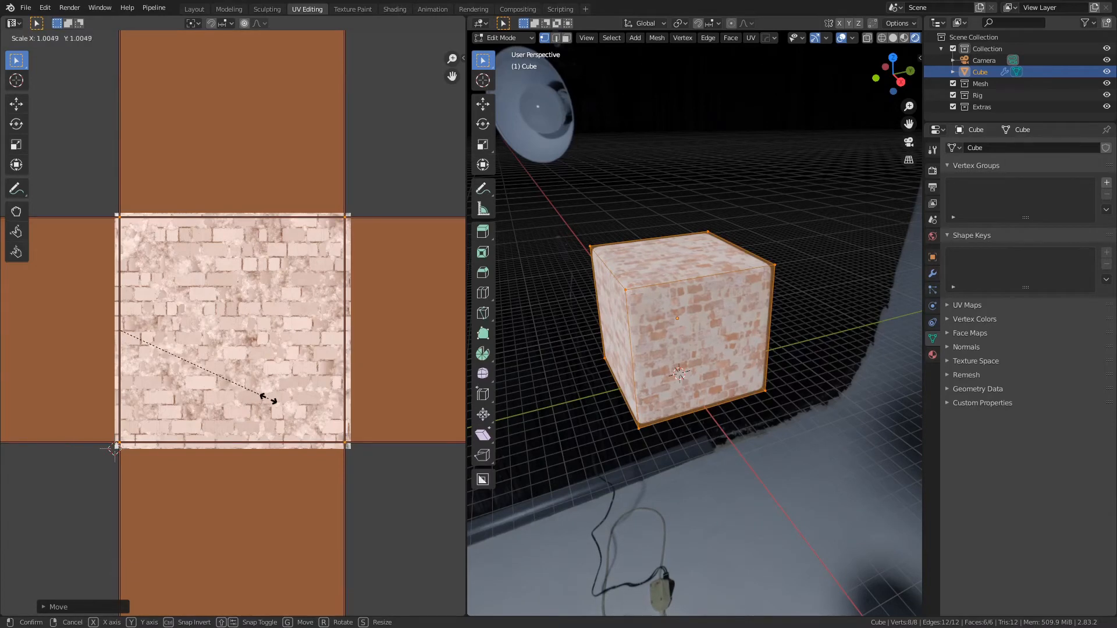
click(272, 400)
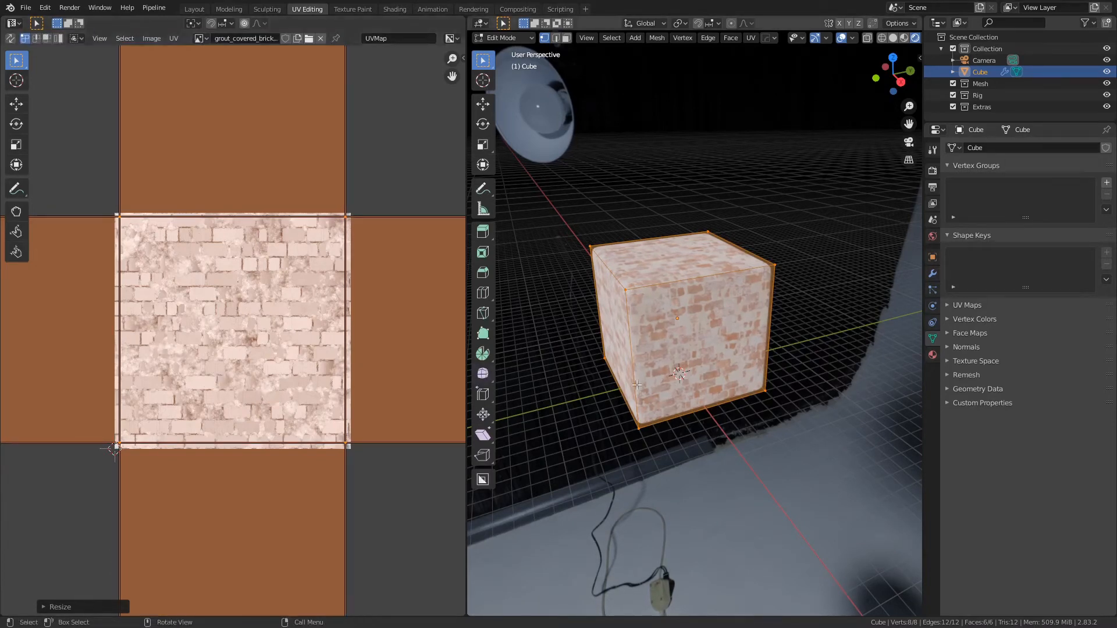
Step: Check the brick scale on the cube, return to Object Mode and move the cube into the Mesh collection
scroll(367, 334, down, 5)
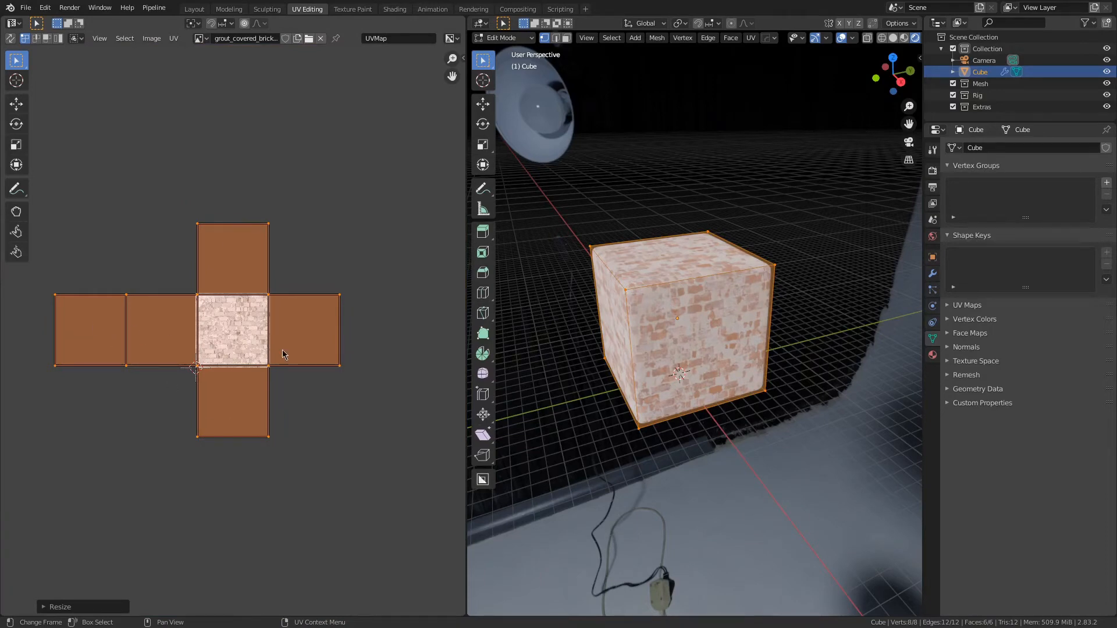
key(Tab)
key(Tab)
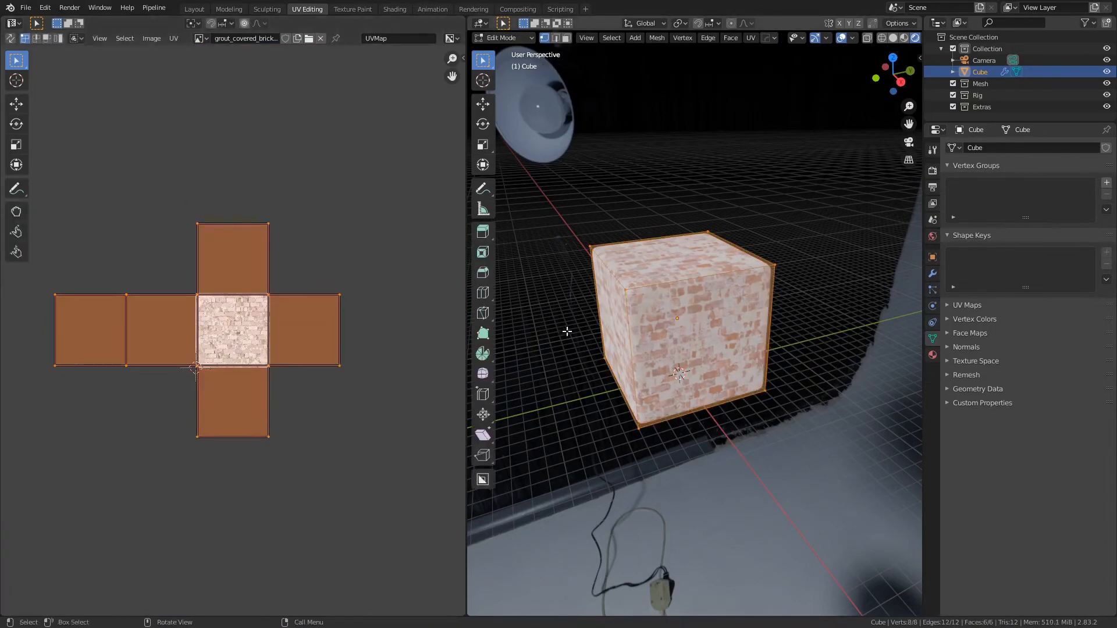
middle_drag(568, 332, 725, 328)
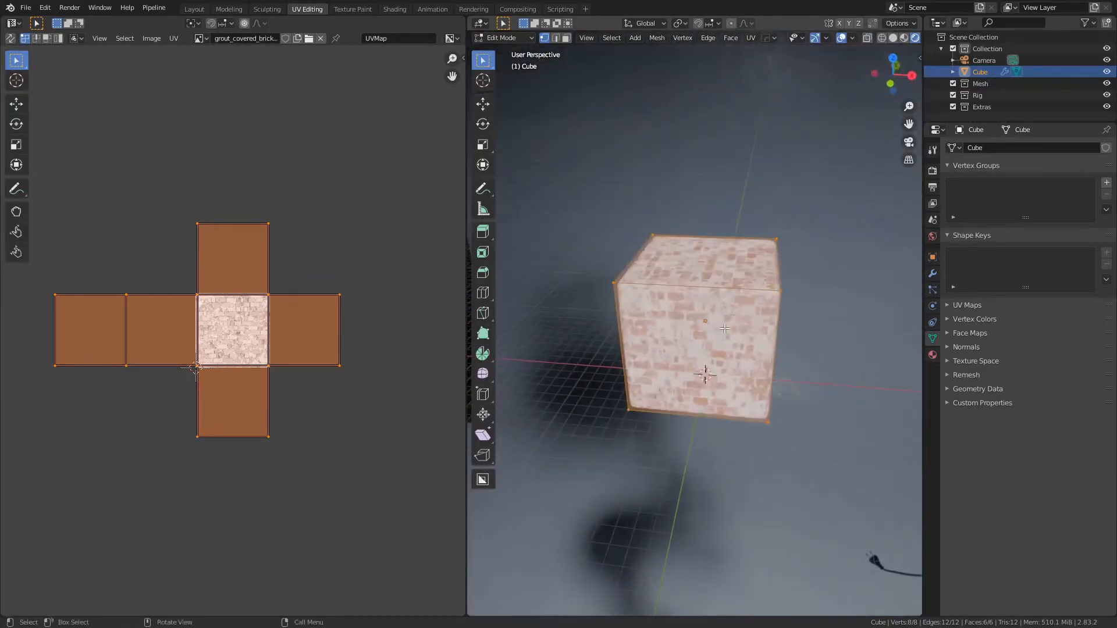
key(Tab)
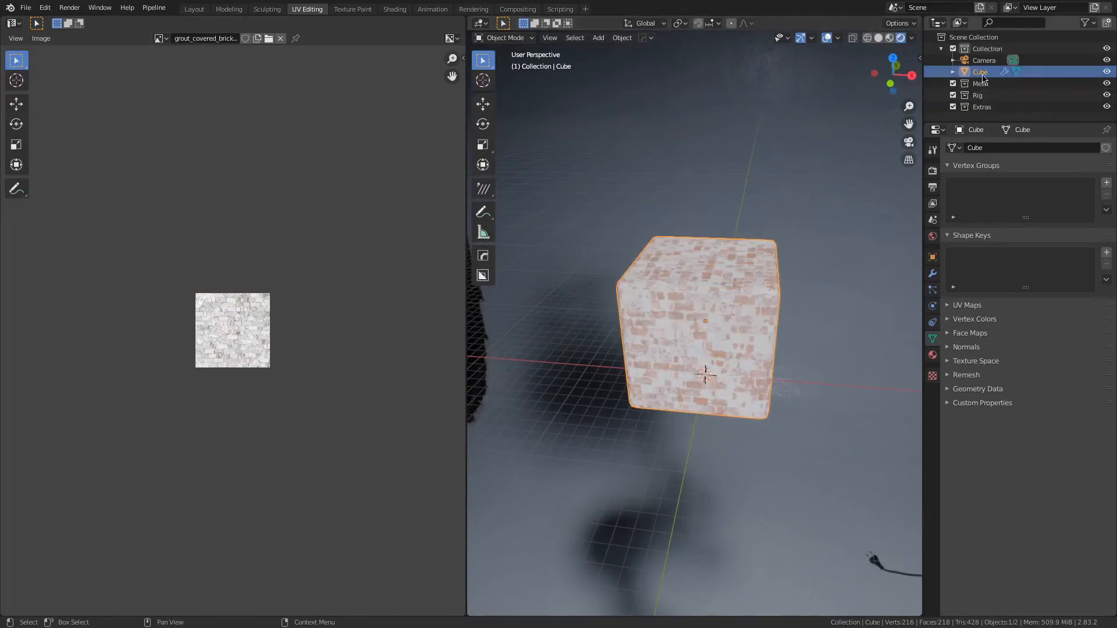
mouse_move(984, 78)
mouse_down()
mouse_move(992, 103)
mouse_move(981, 83)
mouse_up()
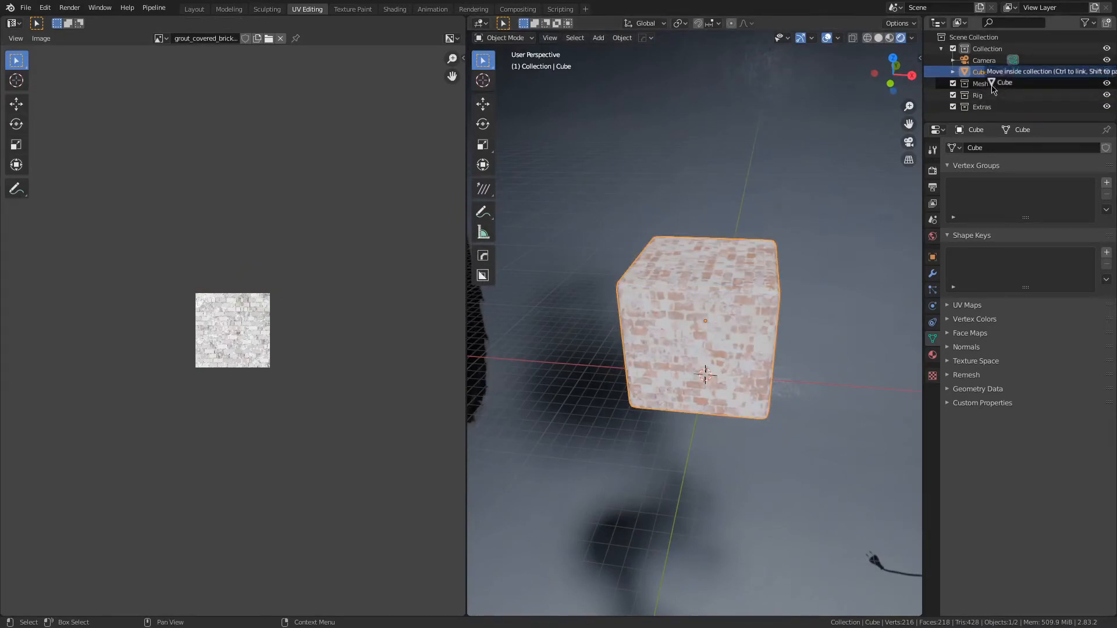
click(622, 38)
mouse_move(644, 57)
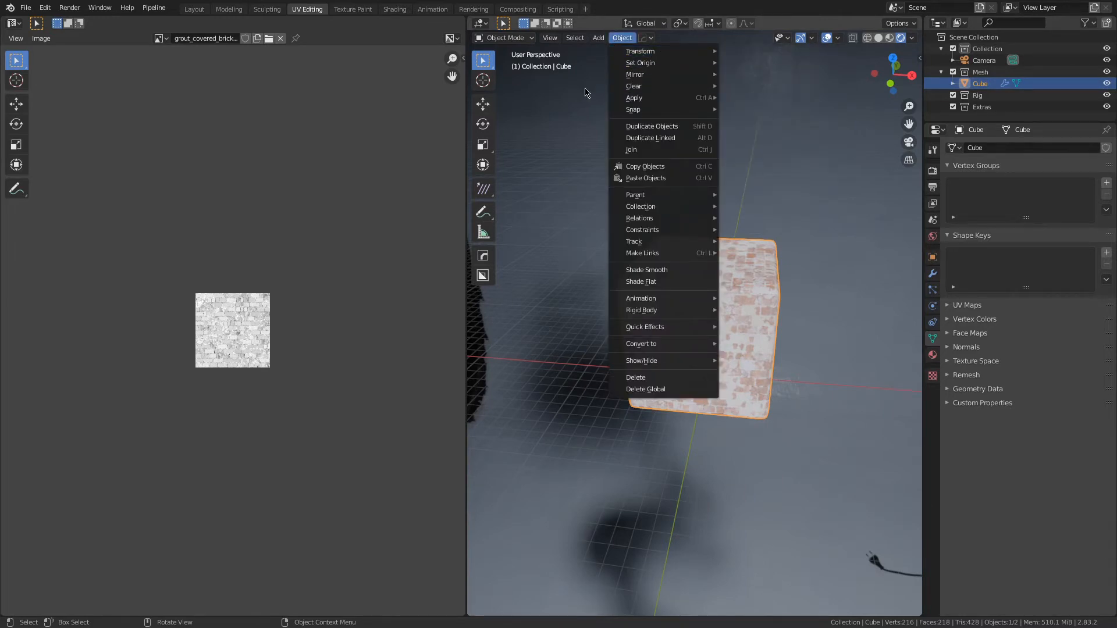
key(Tab)
key(Tab)
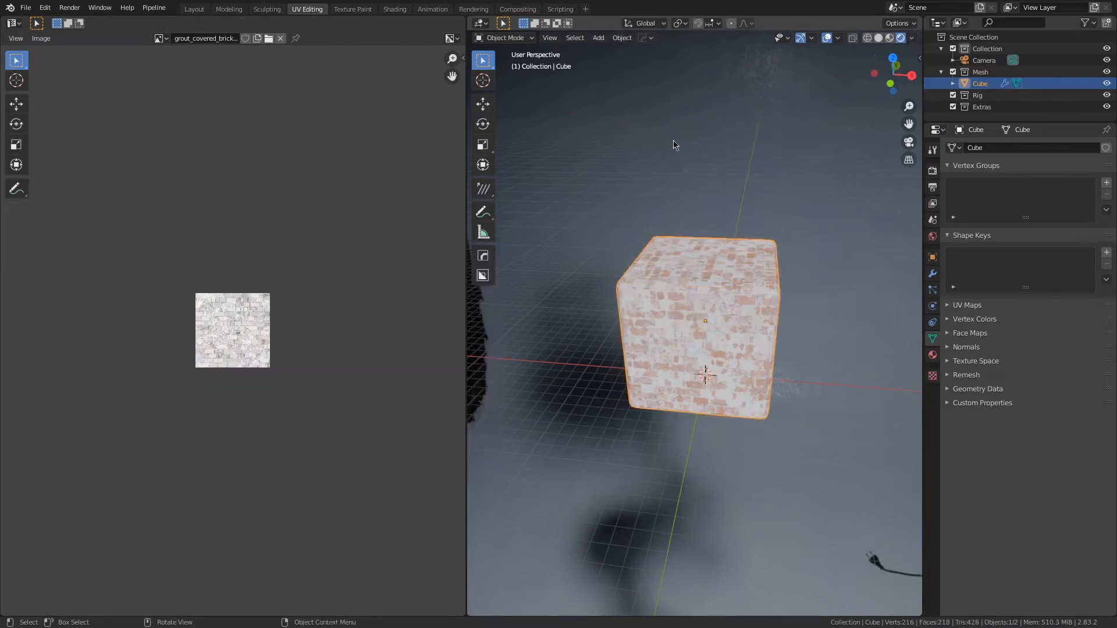
Step: Return to the Layout workspace, export the cube with Send to Unreal and switch to the Unreal Editor
click(194, 9)
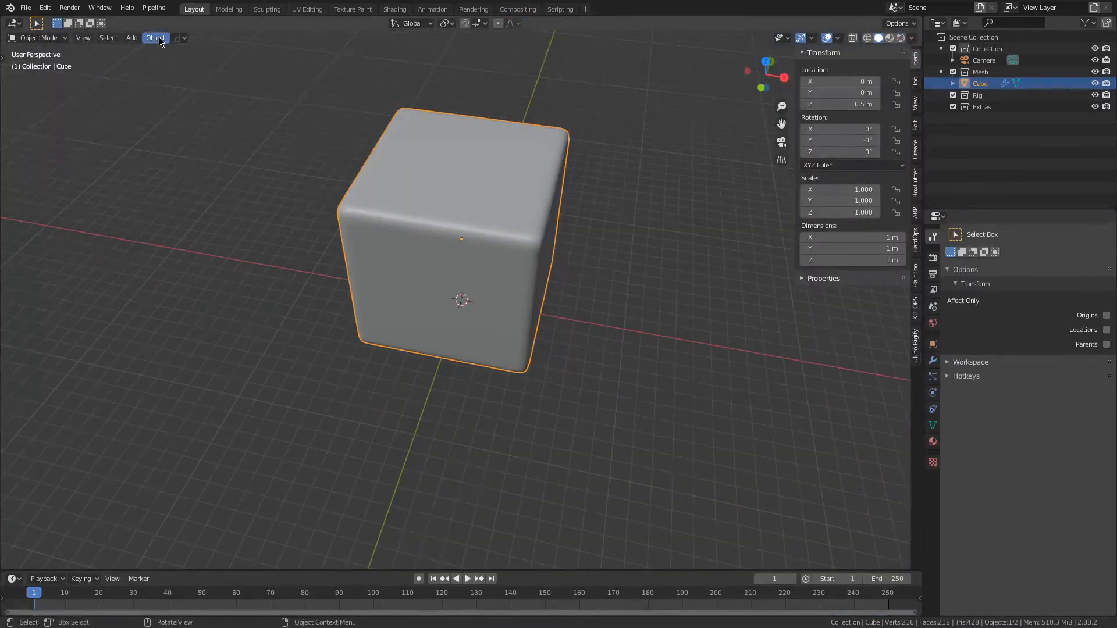
mouse_move(174, 21)
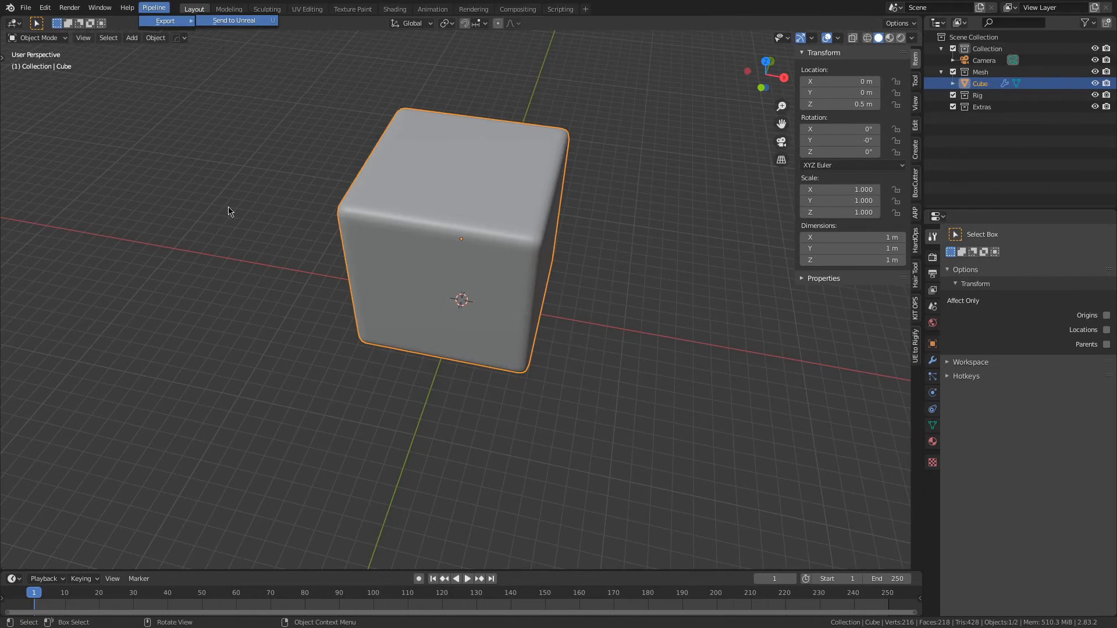
key(alt+Tab)
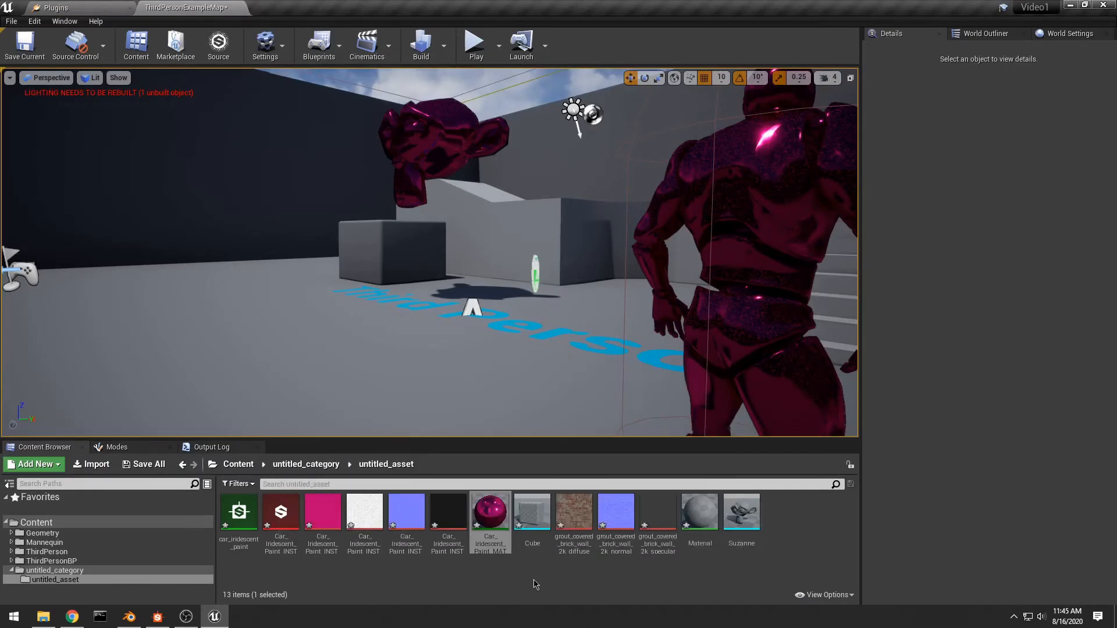
Step: Place the Cube mesh from untitled_asset on the floor of the level and bring it into view
click(533, 512)
drag(534, 512, 339, 362)
right_drag(340, 361, 465, 367)
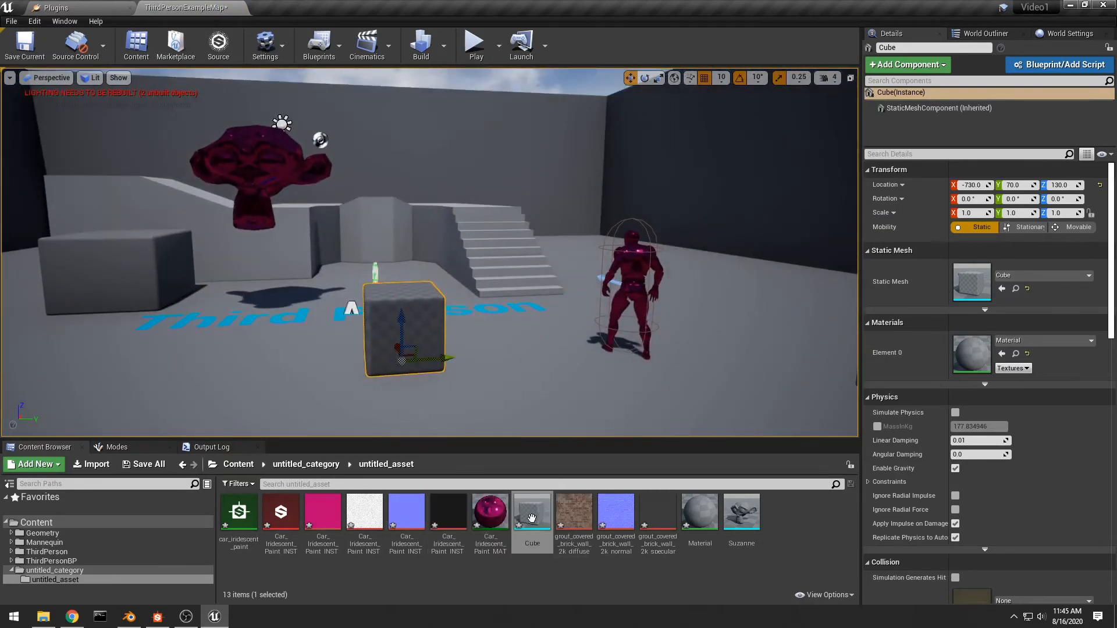
Step: Create a new folder named CarPaint inside untitled_asset
click(239, 512)
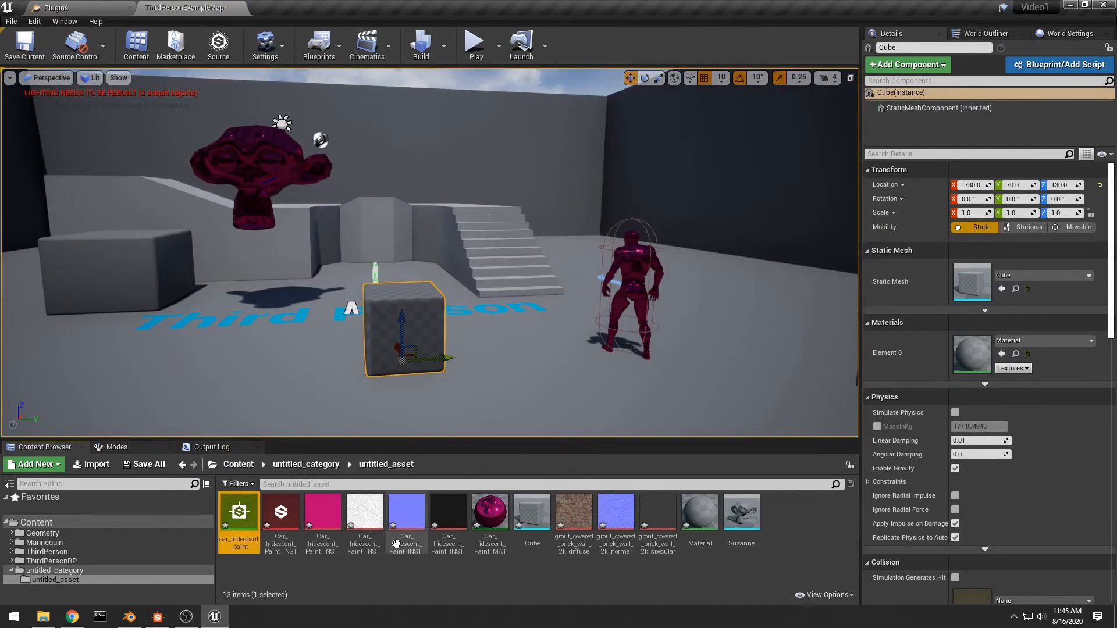
shift+click(455, 522)
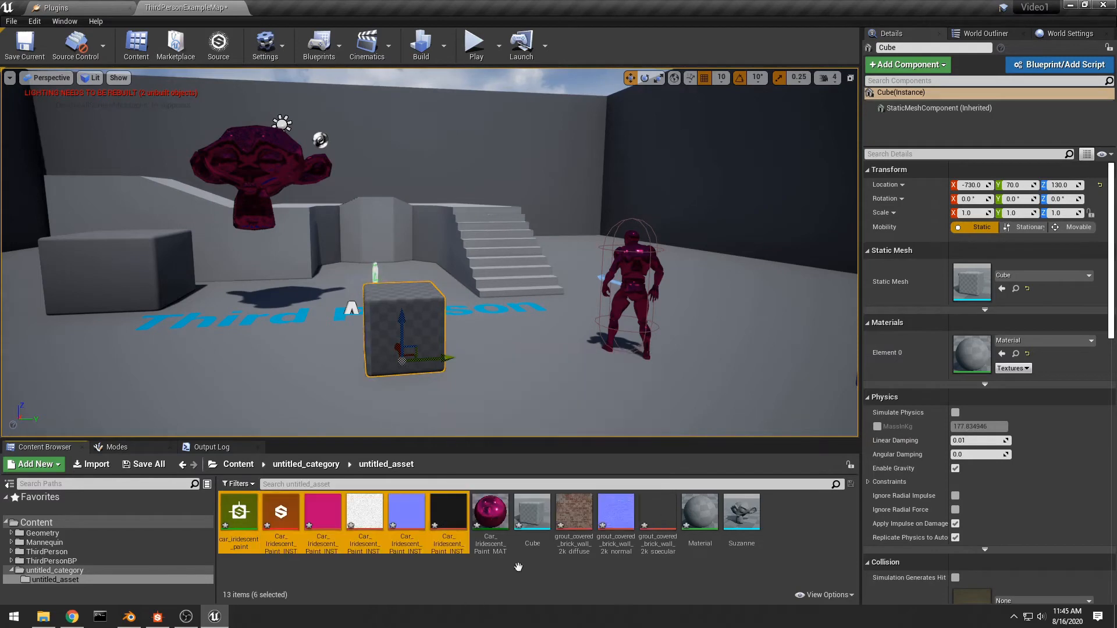
right_click(349, 595)
click(396, 233)
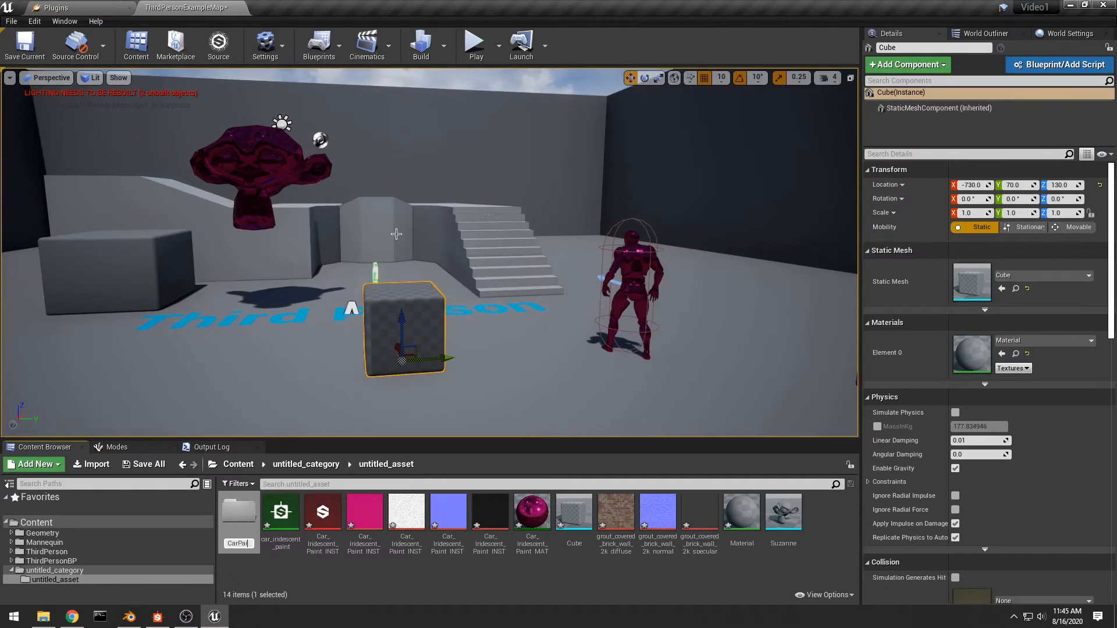
key(Return)
Step: Move all the car iridescent paint assets, from the instance factory to the material, into the CarPaint folder
click(281, 512)
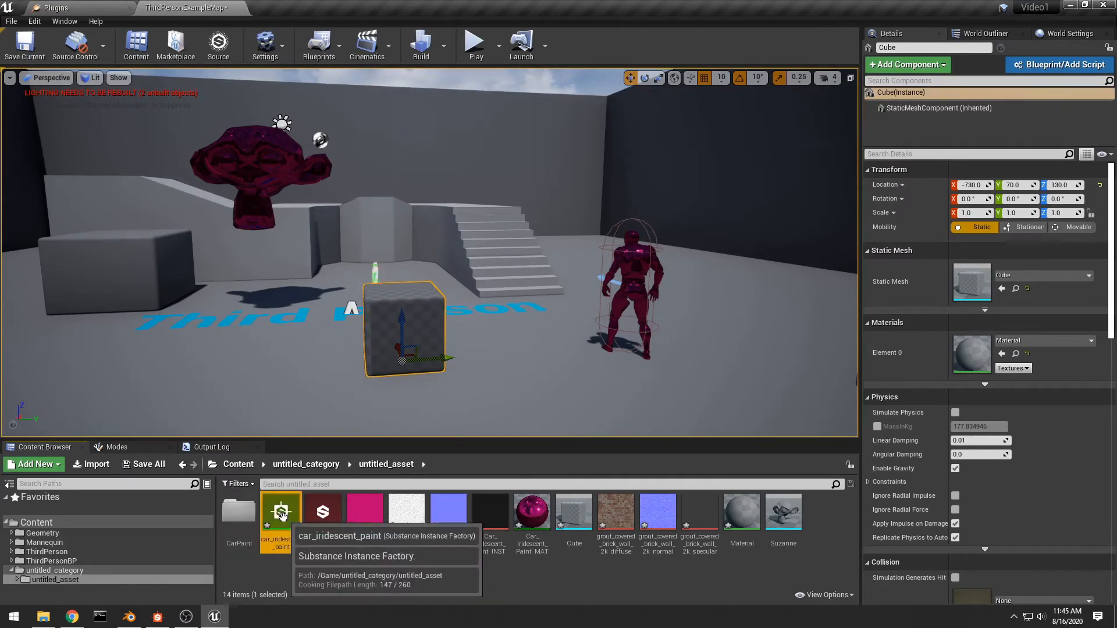
shift+click(490, 512)
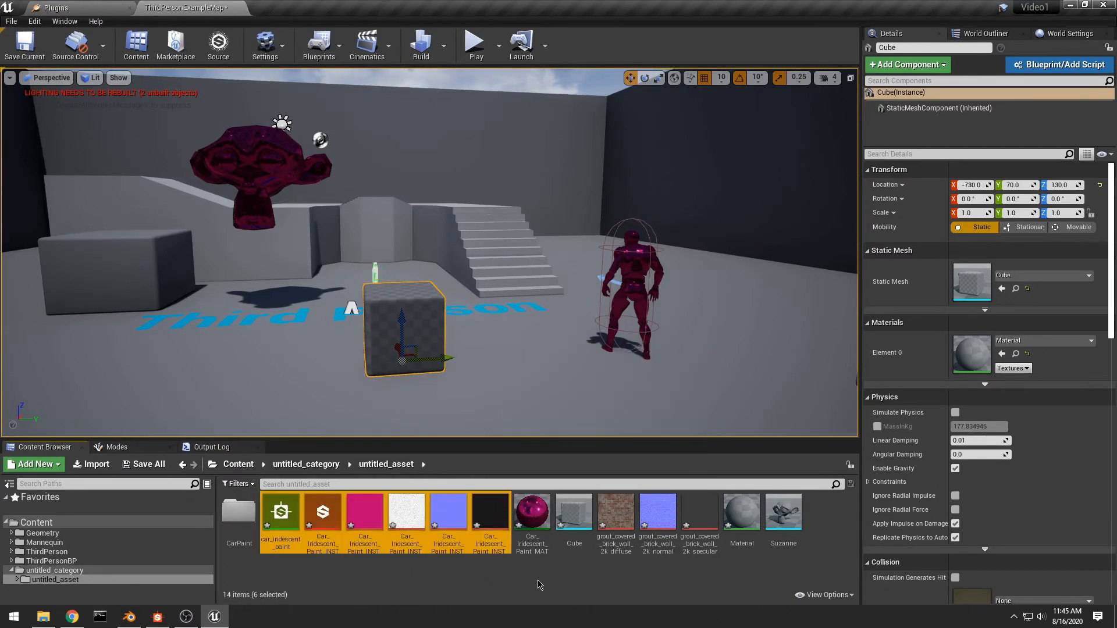
shift+click(532, 513)
drag(470, 533, 245, 517)
click(289, 532)
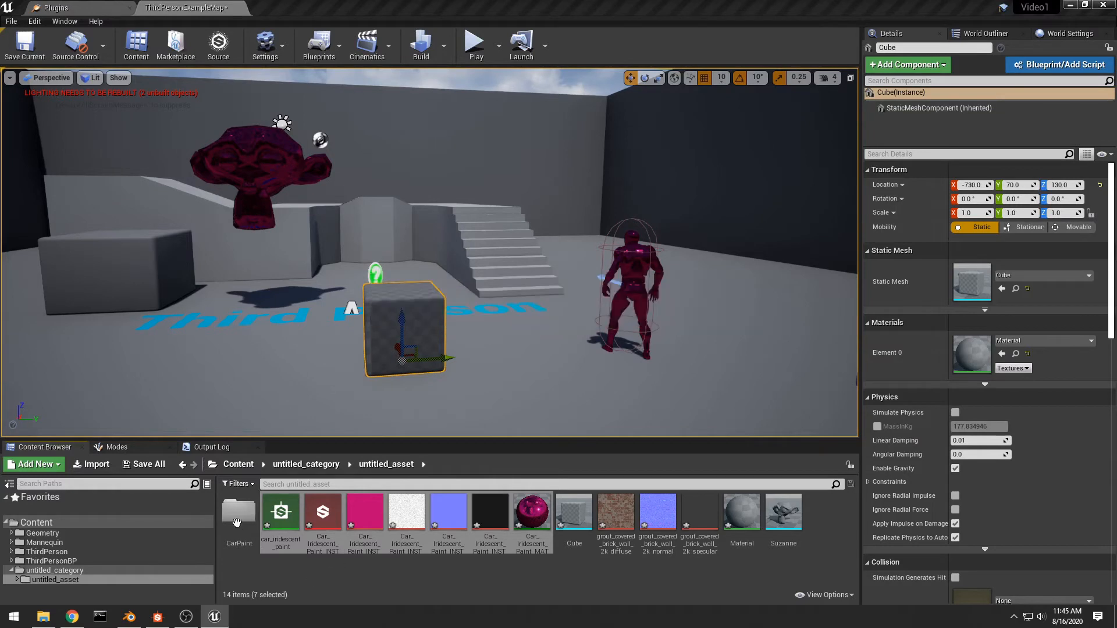
Step: Force-delete the three grout_covered_brick_wall_2k textures and the Material asset from the untitled_asset folder
right_click(47, 525)
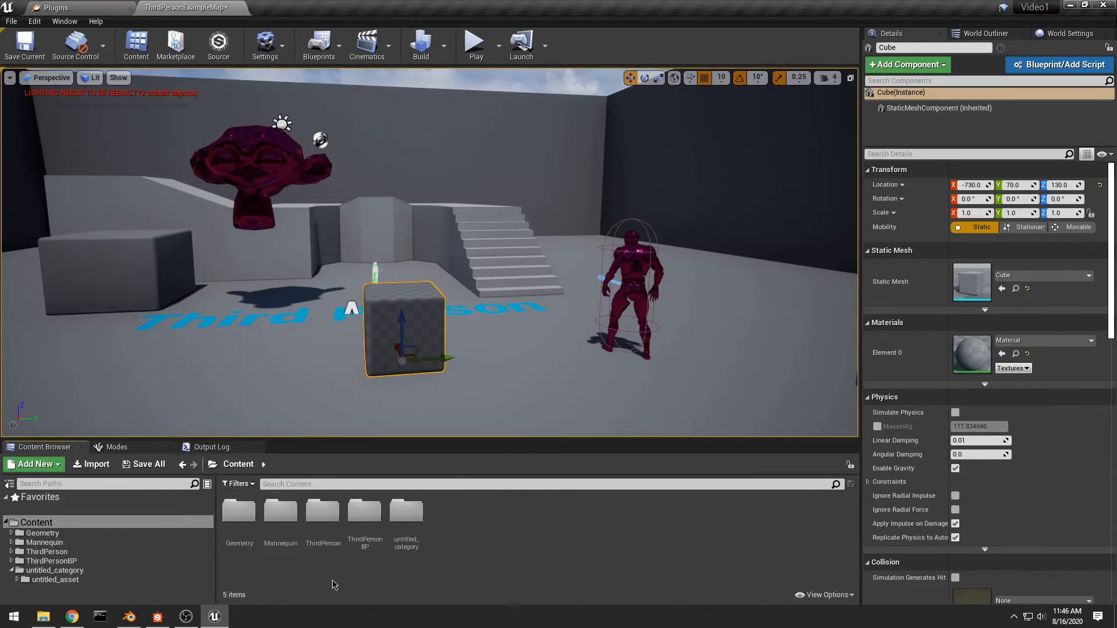
click(55, 580)
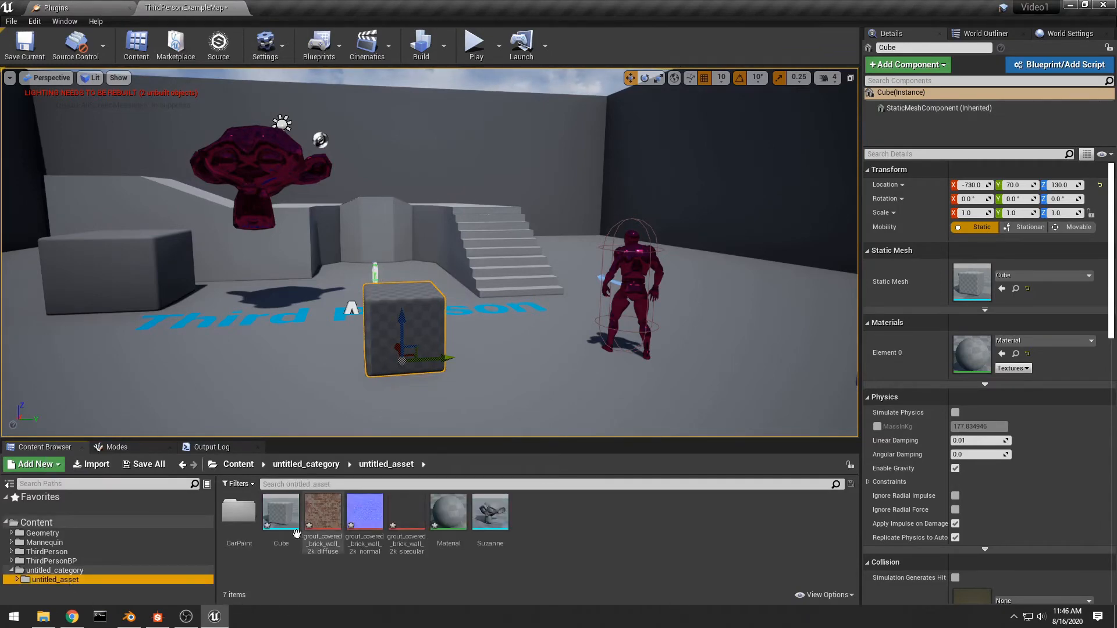
click(324, 515)
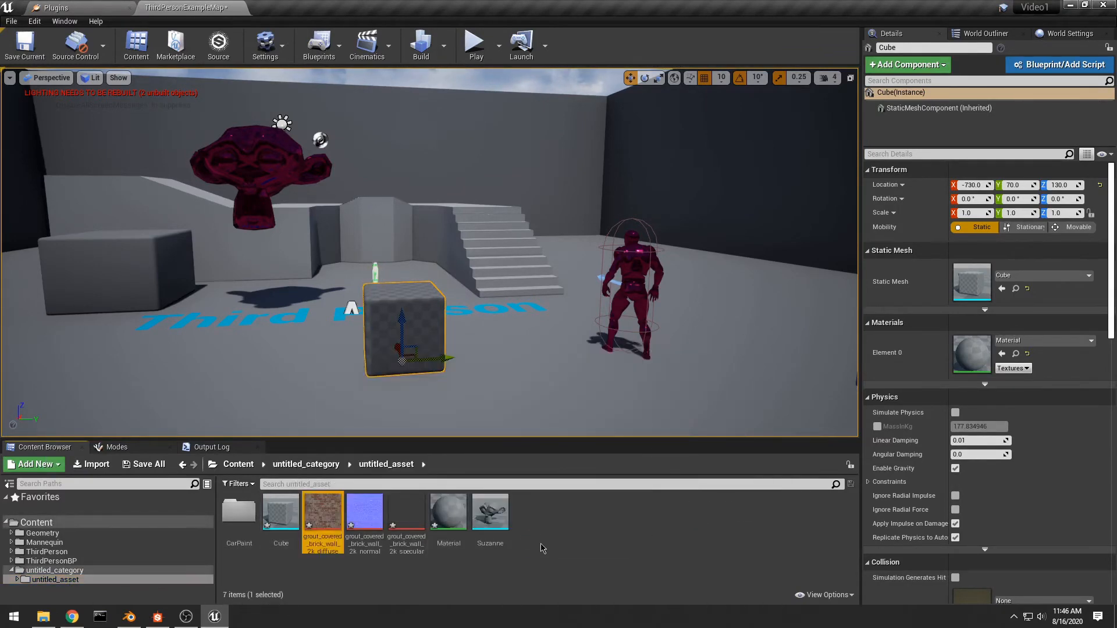
shift+click(448, 512)
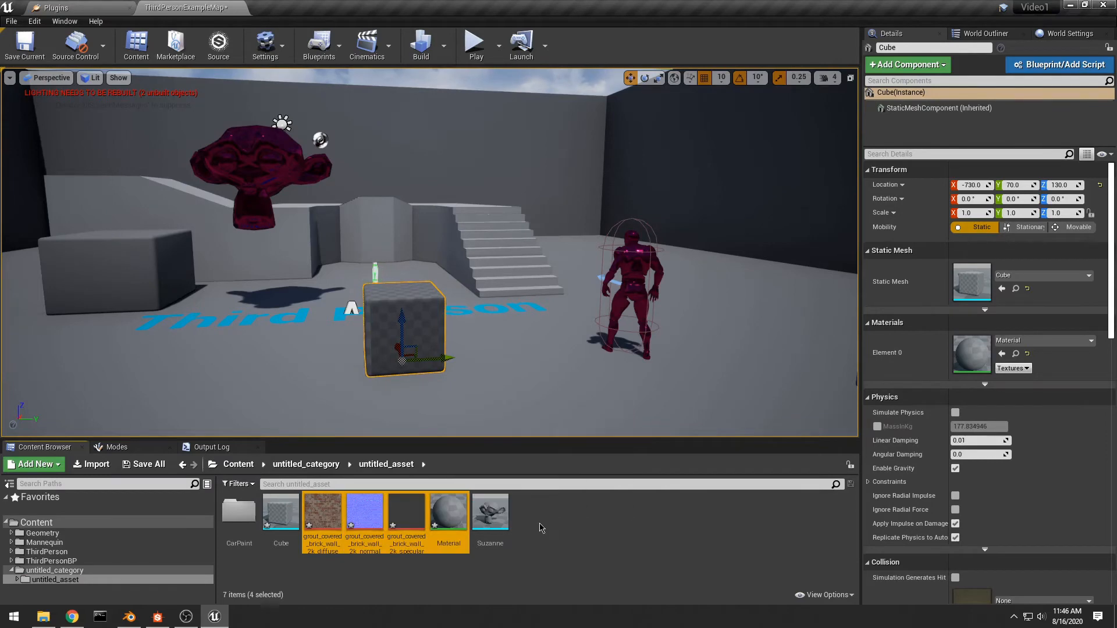
right_click(431, 534)
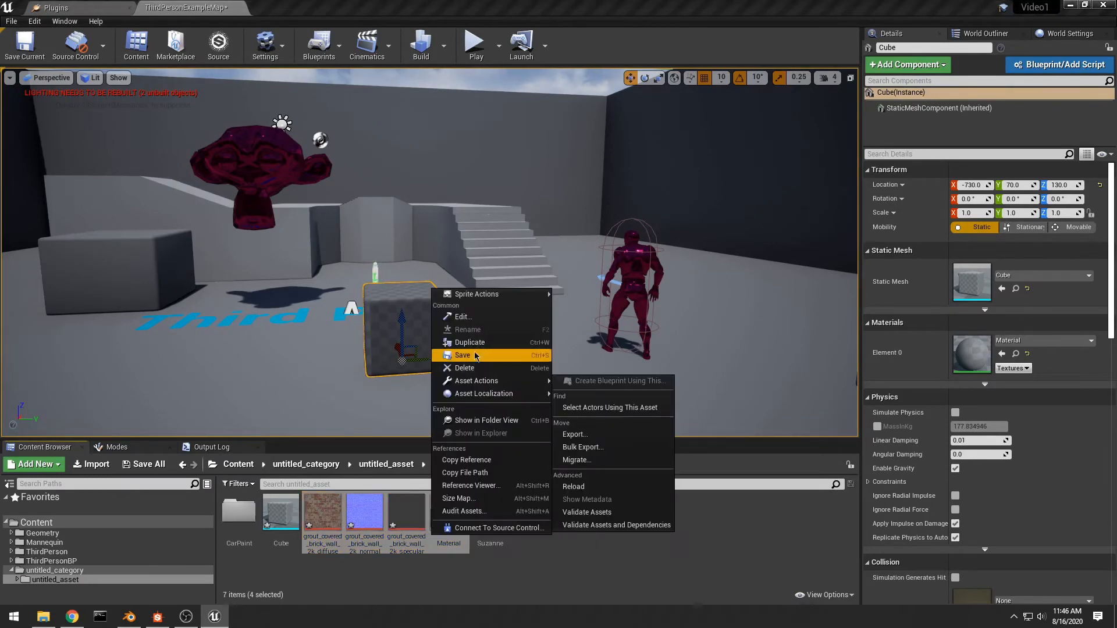
click(475, 379)
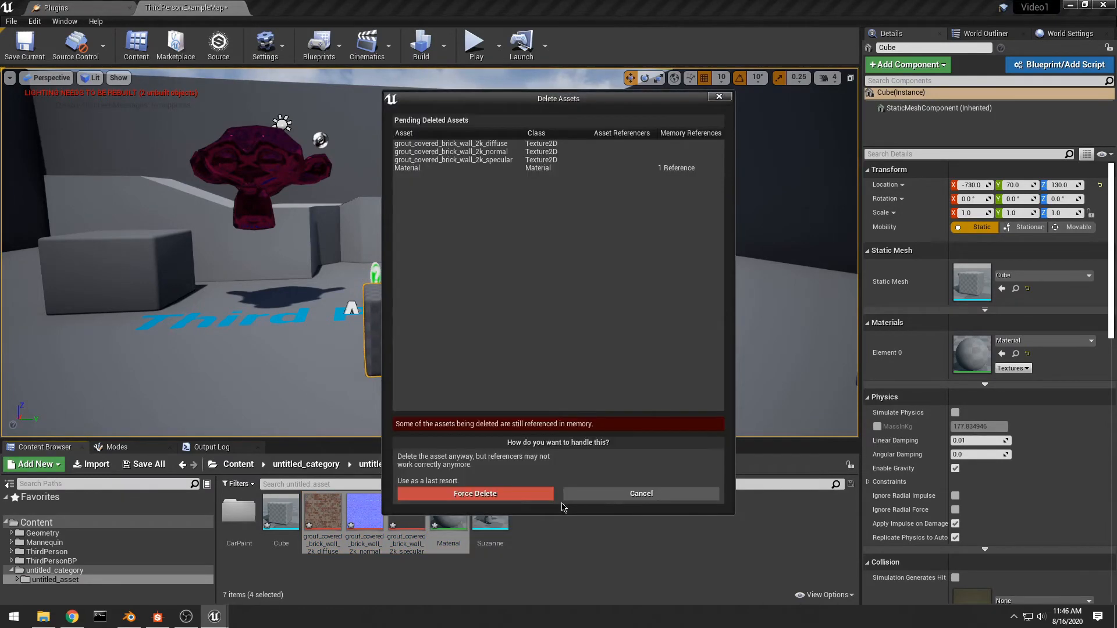
click(512, 494)
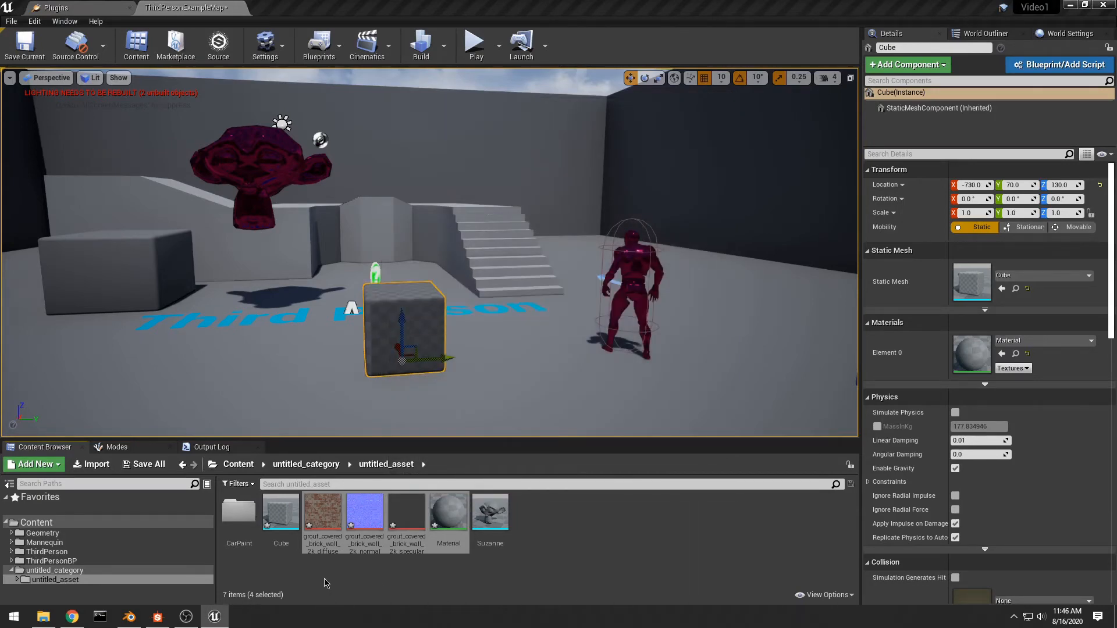
Step: Import grout_covered_brick_wall.sbsar from the substance library into untitled_asset and apply Grout_Covered_Brick_Wall_MAT to the cube in the level
click(93, 464)
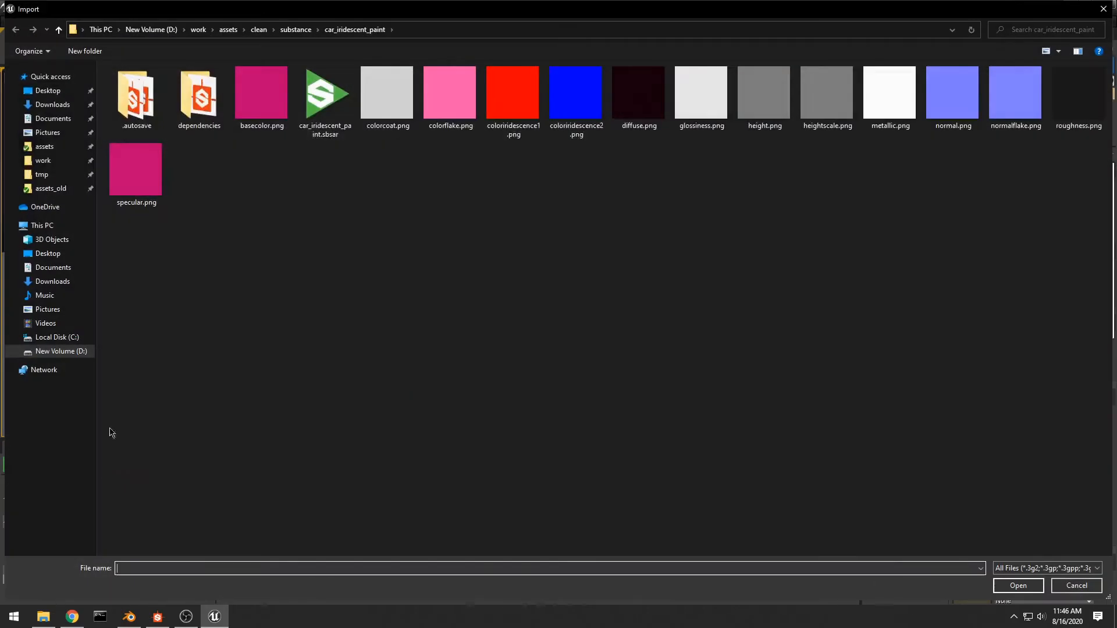
click(296, 30)
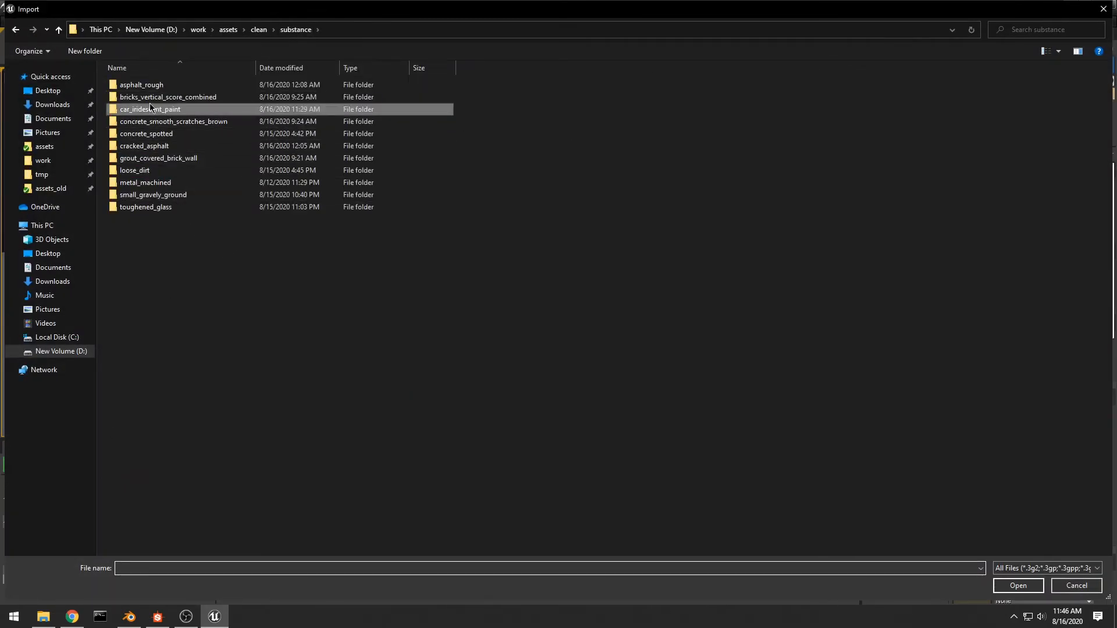
double_click(152, 158)
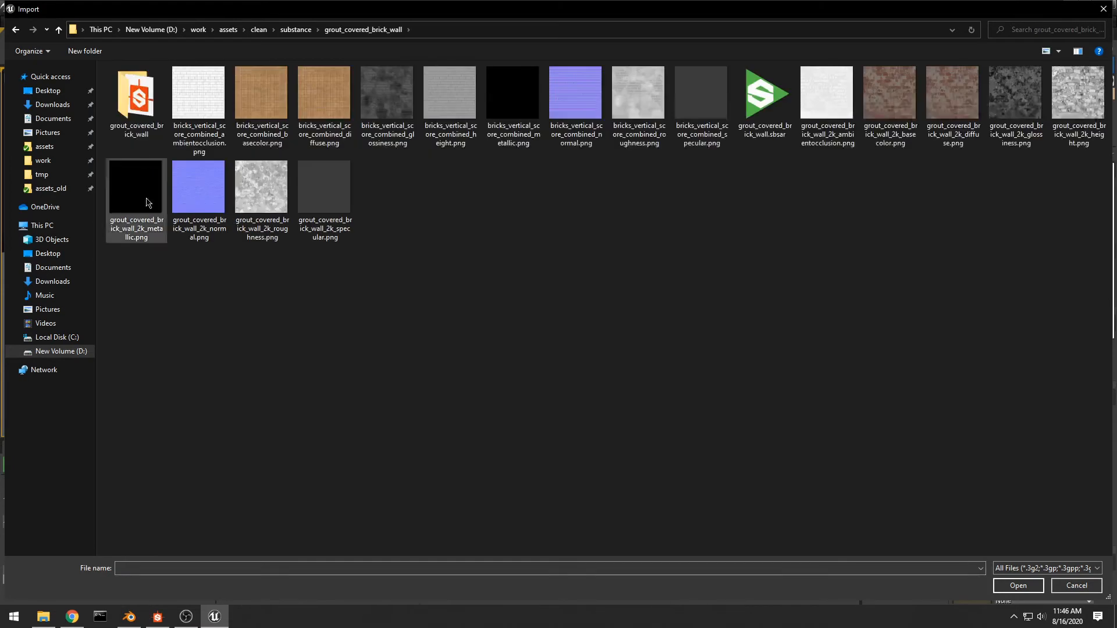
double_click(766, 87)
click(495, 483)
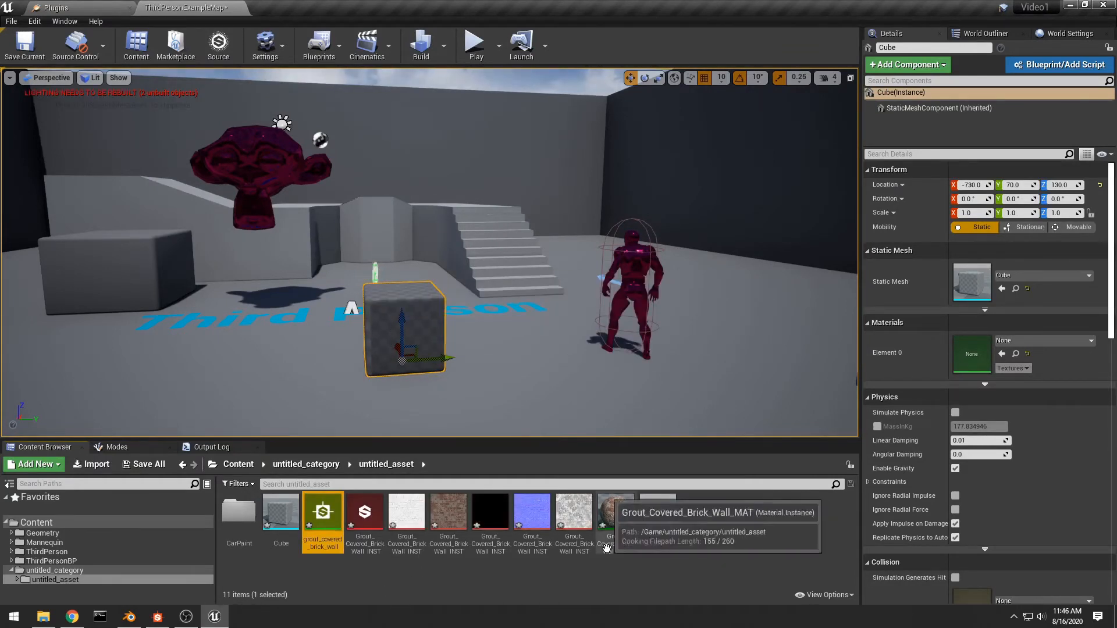
drag(616, 512, 407, 317)
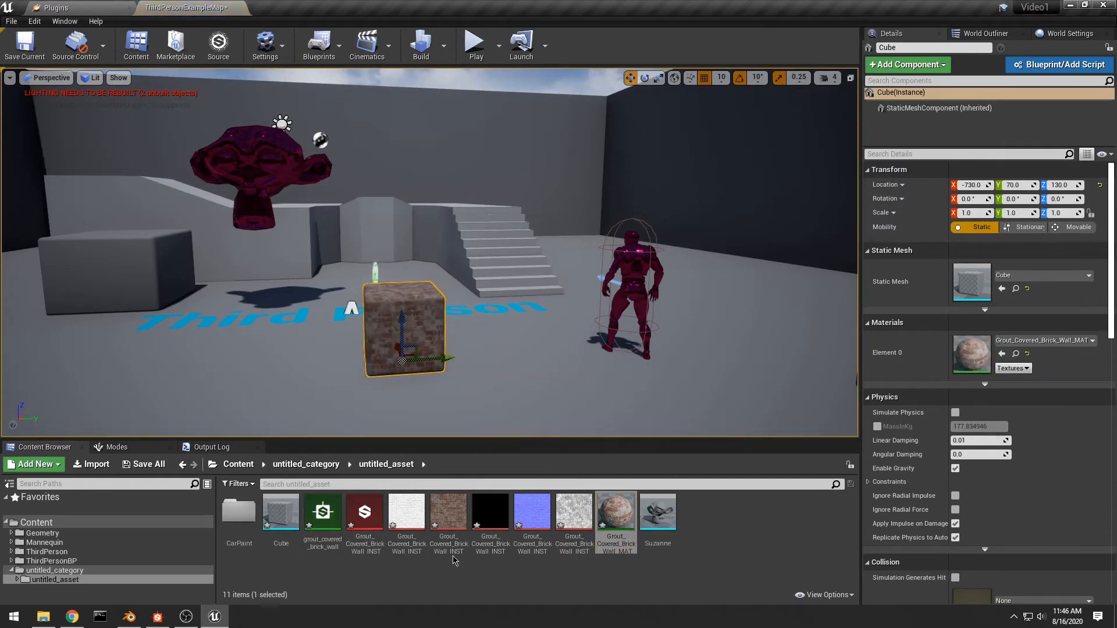
Step: Build only the lighting for the level, then close the Plugins and Message Log windows
mouse_move(505, 317)
right_down()
mouse_move(442, 372)
mouse_move(407, 268)
mouse_move(396, 396)
mouse_move(379, 355)
mouse_move(500, 317)
mouse_move(523, 337)
mouse_move(505, 325)
right_up()
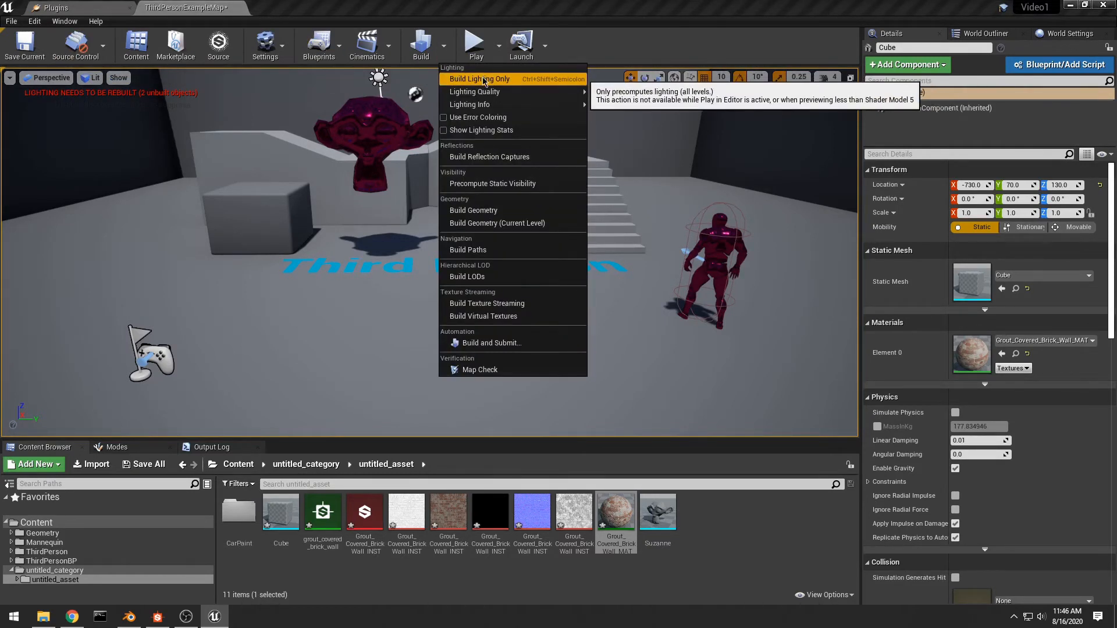
click(481, 79)
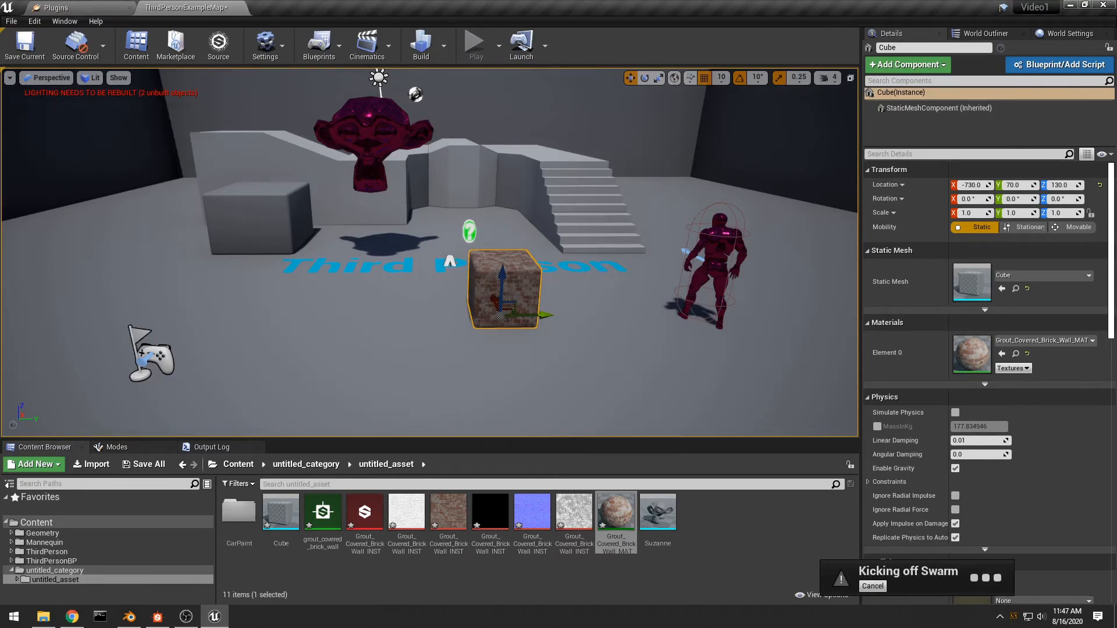
right_click(602, 369)
click(547, 372)
right_drag(546, 372, 400, 371)
key(d)
key(w)
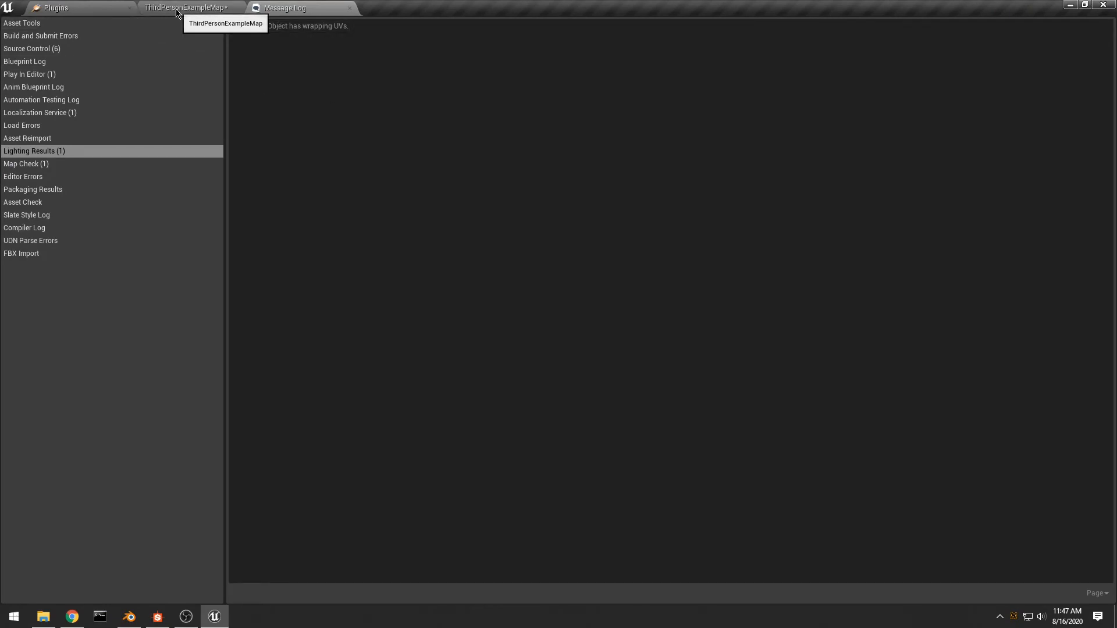
click(127, 9)
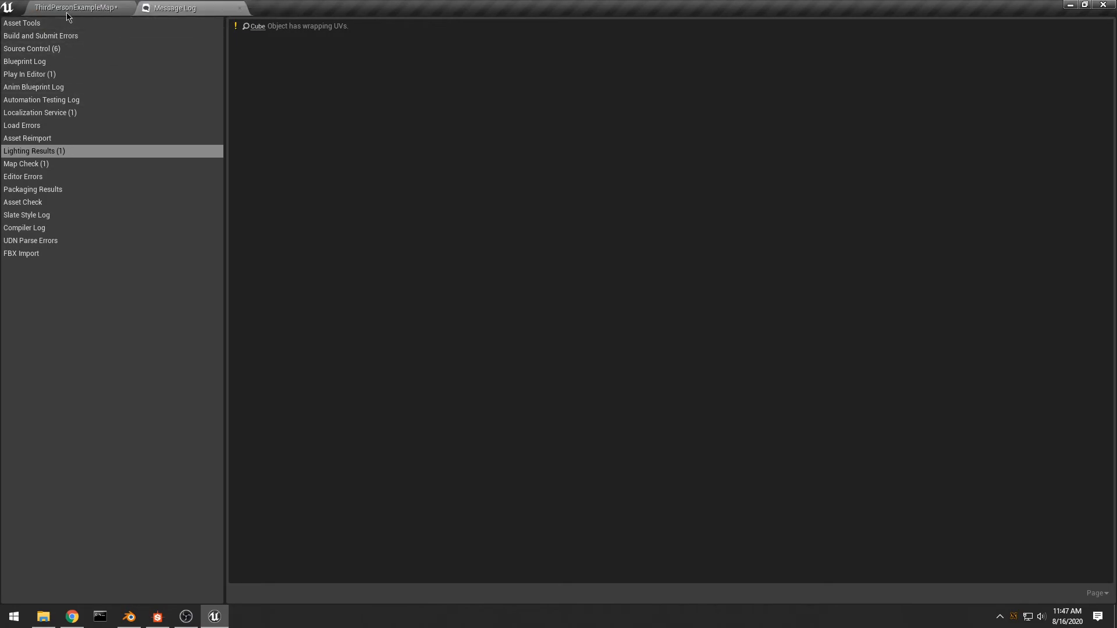
click(239, 8)
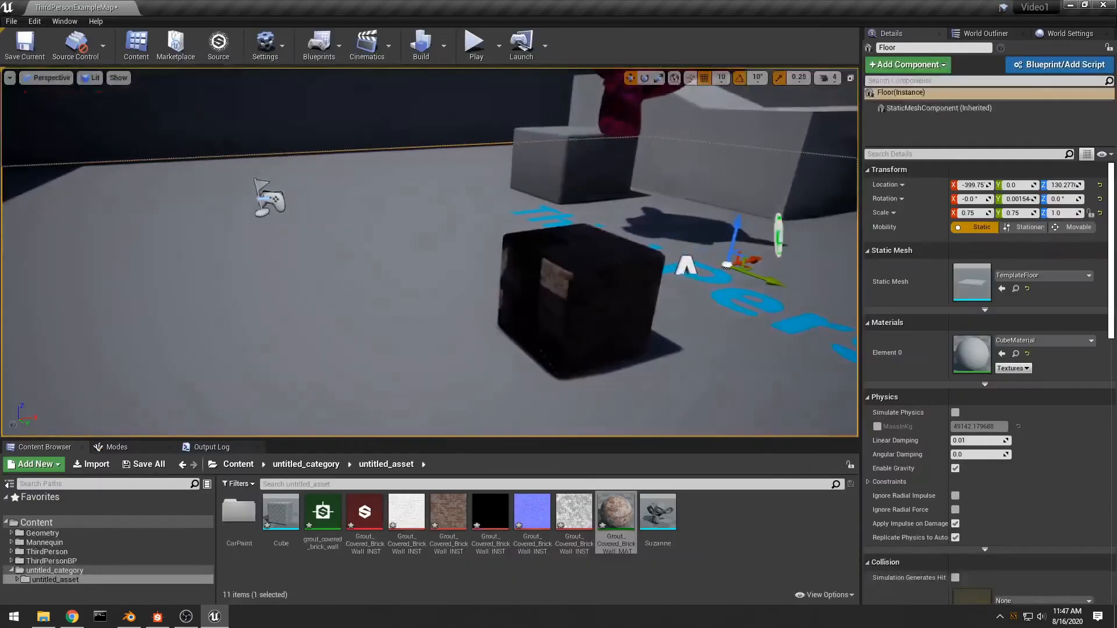
Step: Examine the baked lighting on the brick cube's faces from several sides and compare it with the surrounding objects
right_drag(429, 252, 326, 265)
key(w)
key(s)
key(w)
key(d)
key(s)
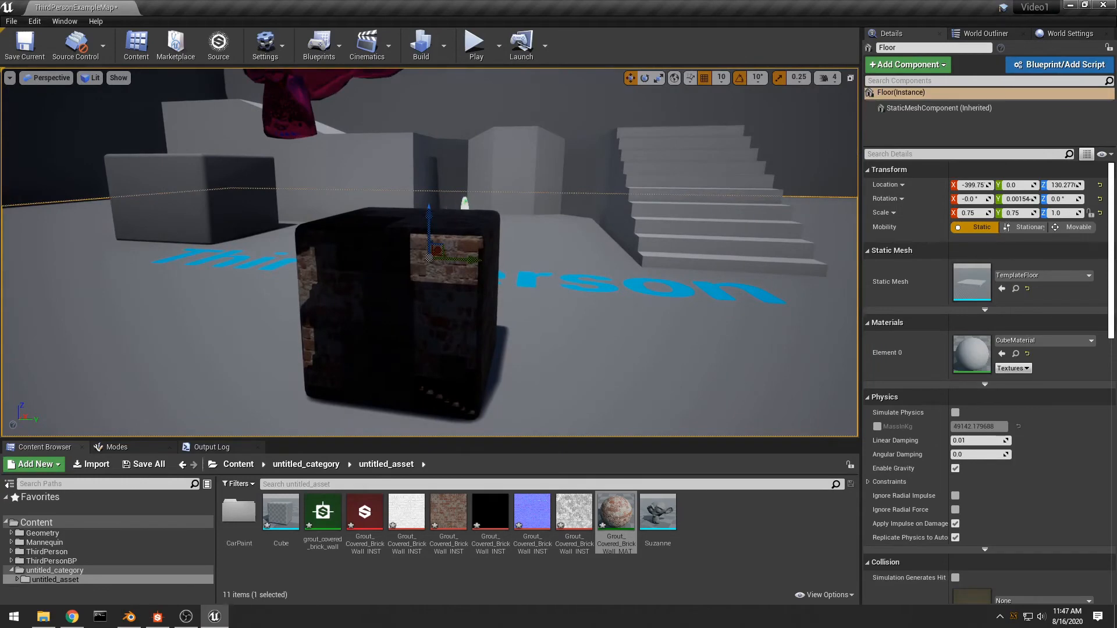
click(728, 528)
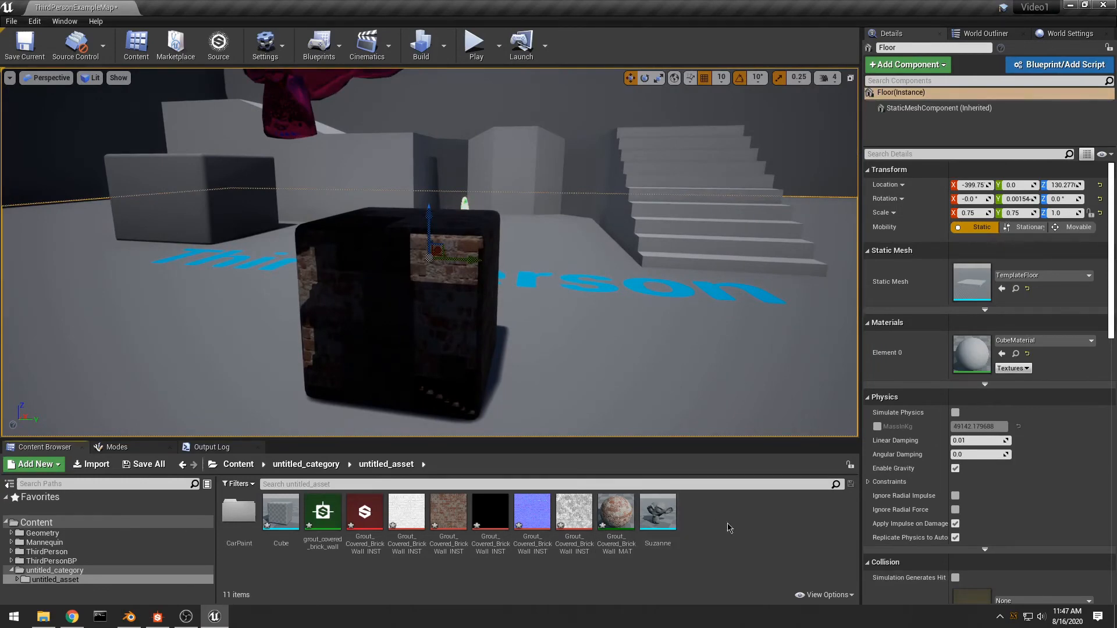
right_drag(616, 284, 587, 286)
key(w)
key(s)
key(w)
key(d)
key(s)
key(s)
key(w)
key(a)
right_drag(511, 376, 532, 339)
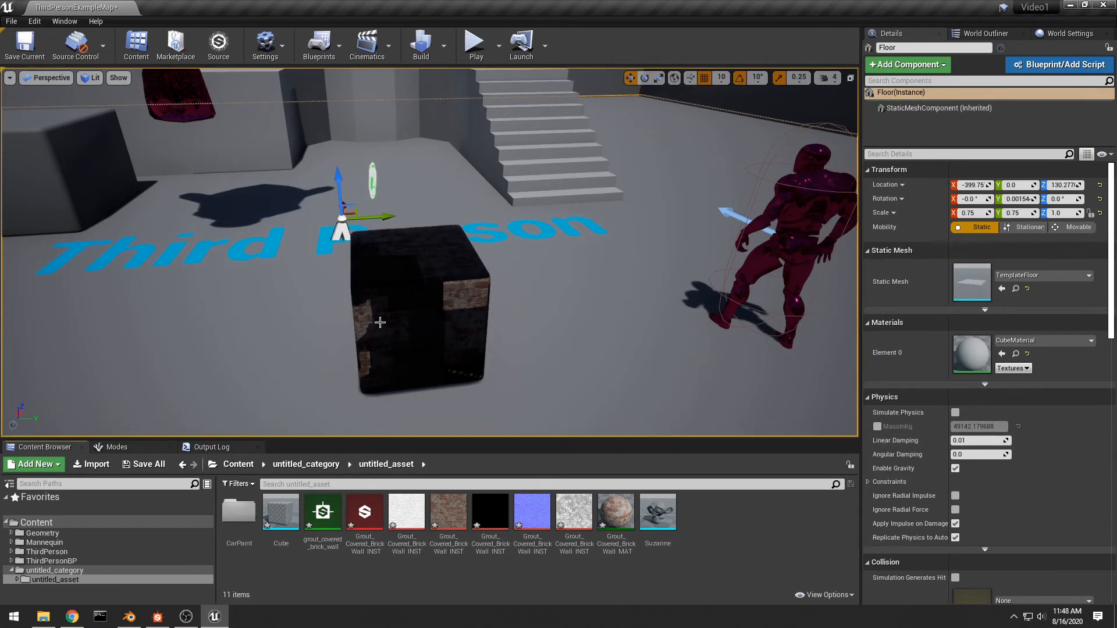
key(a)
right_drag(407, 294, 524, 279)
key(a)
right_drag(500, 333, 314, 320)
key(d)
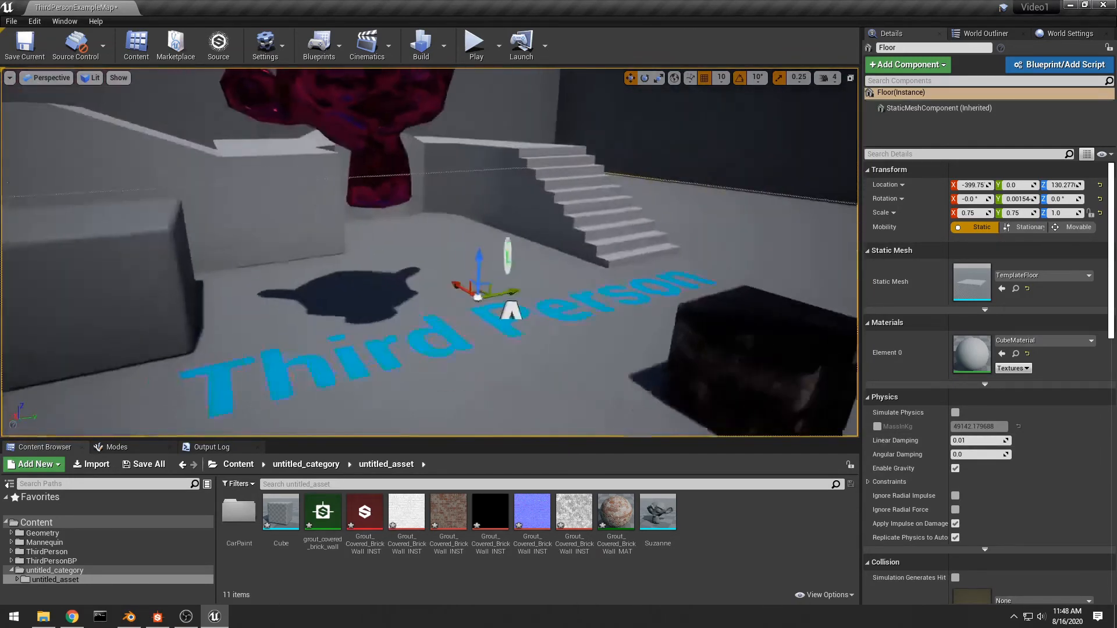
right_drag(616, 326, 543, 326)
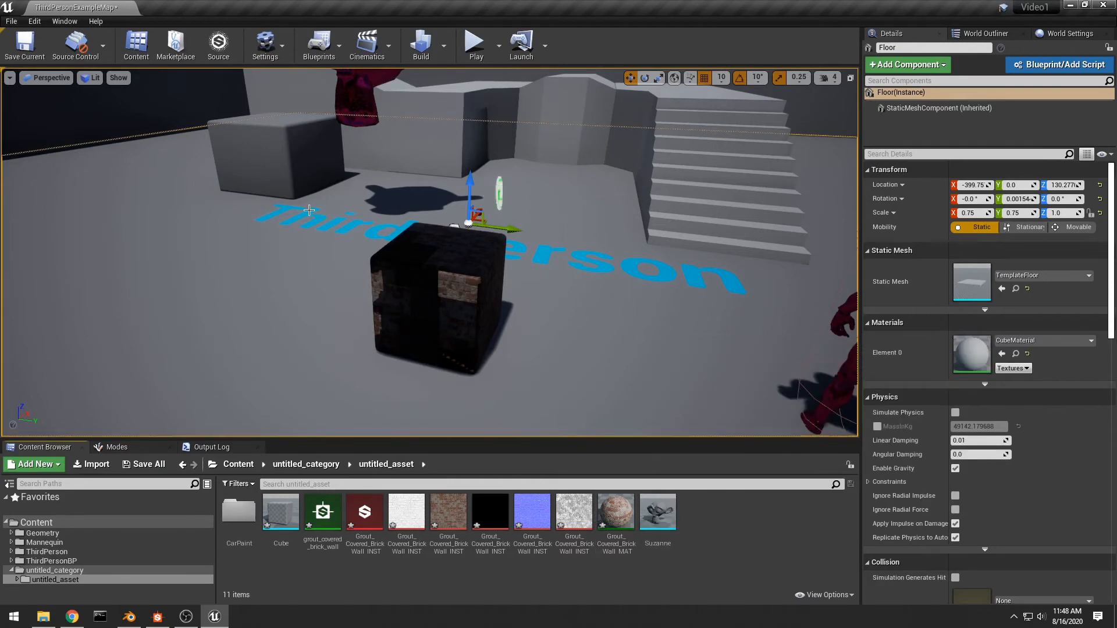
Step: Switch to Blender's UV Editing workspace and add a second UV map named LightingMap to the cube
key(alt+Tab)
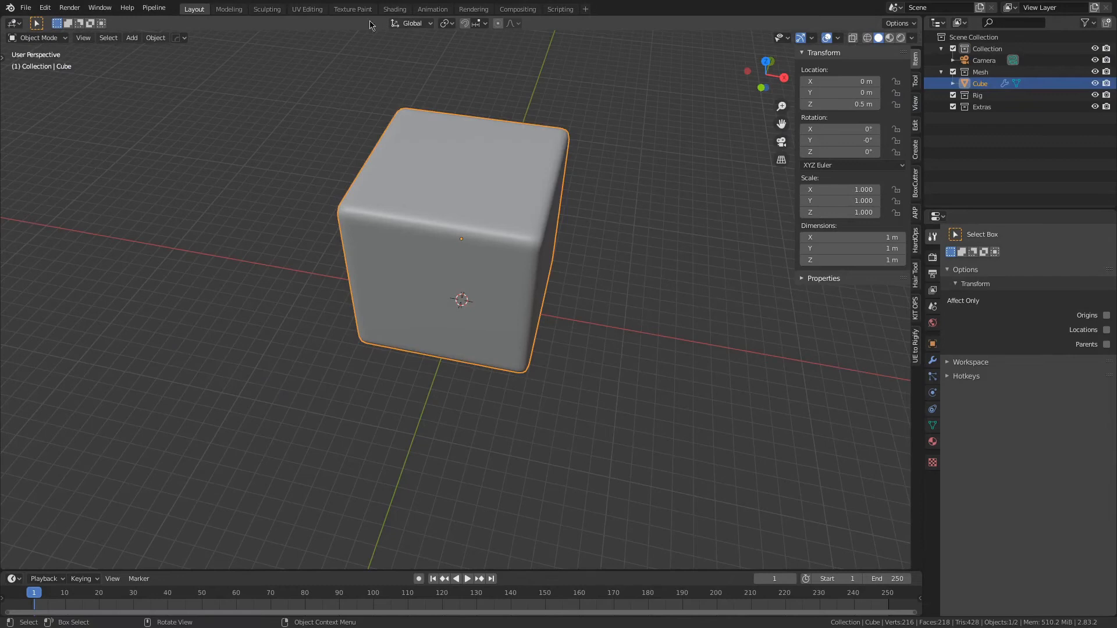
click(299, 9)
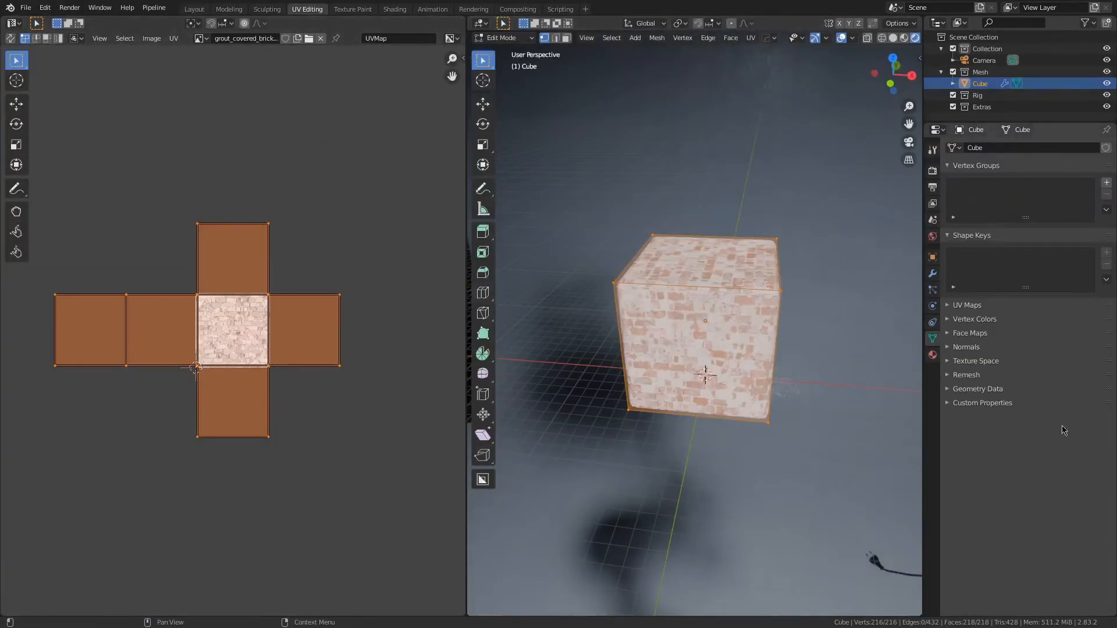
click(948, 305)
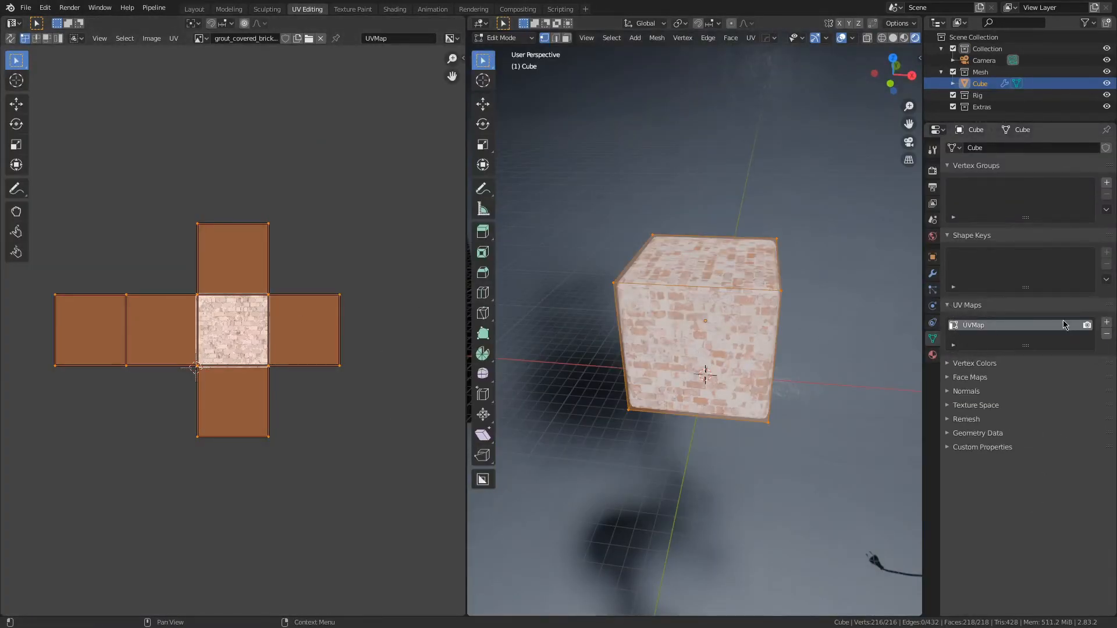
click(1108, 324)
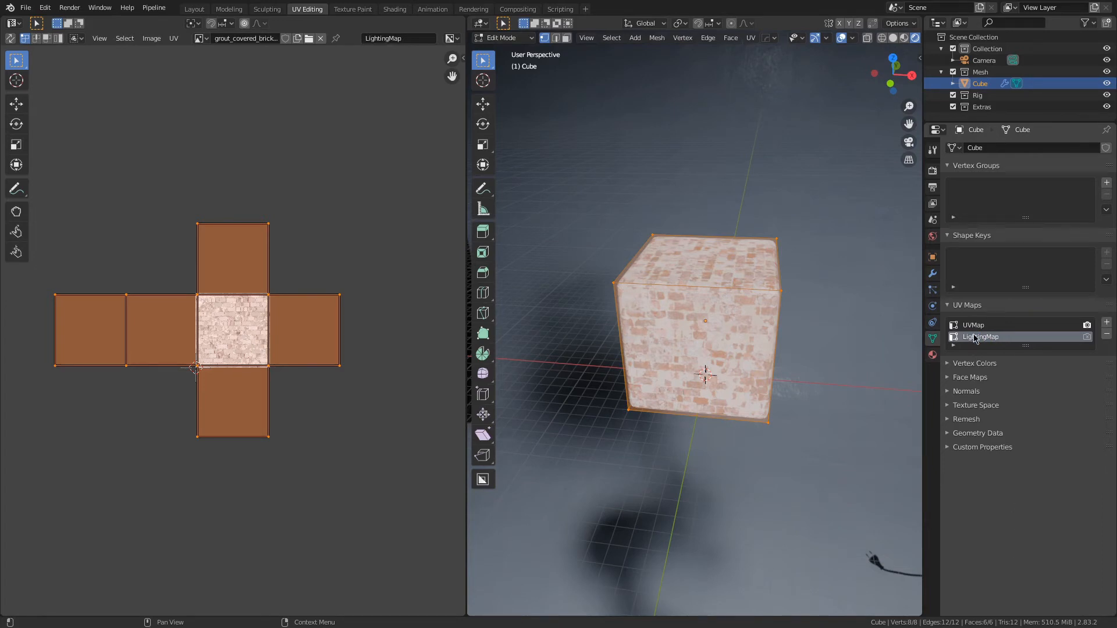
Step: Scale down and move the cube's unwrapped faces in LightingMap to fit entirely within the texture square, then deselect them
key(s)
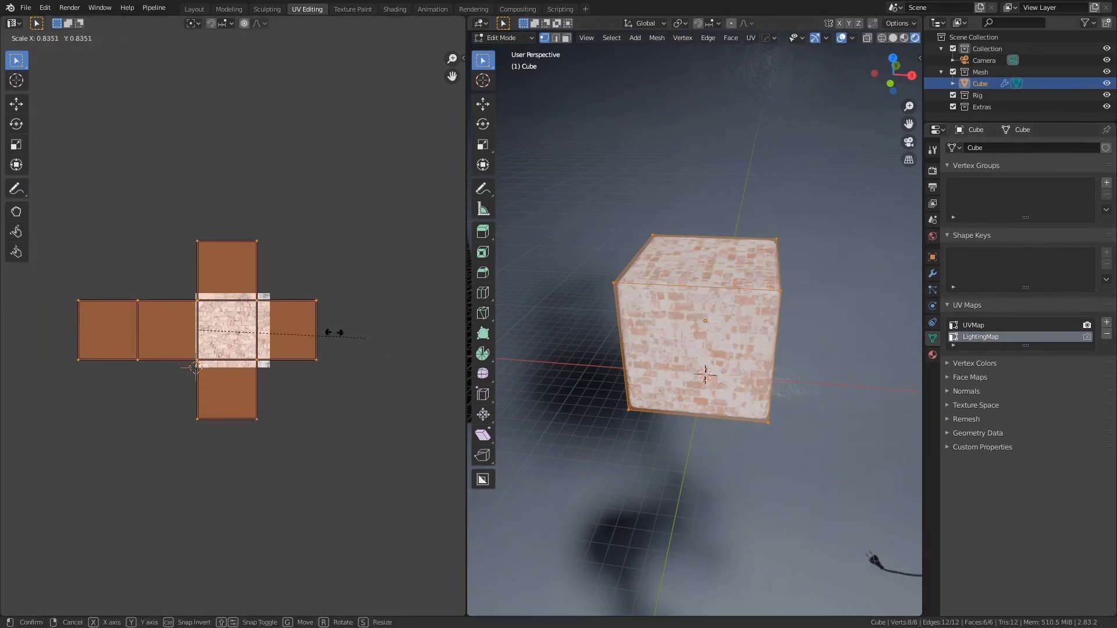
click(250, 316)
scroll(246, 341, up, 4)
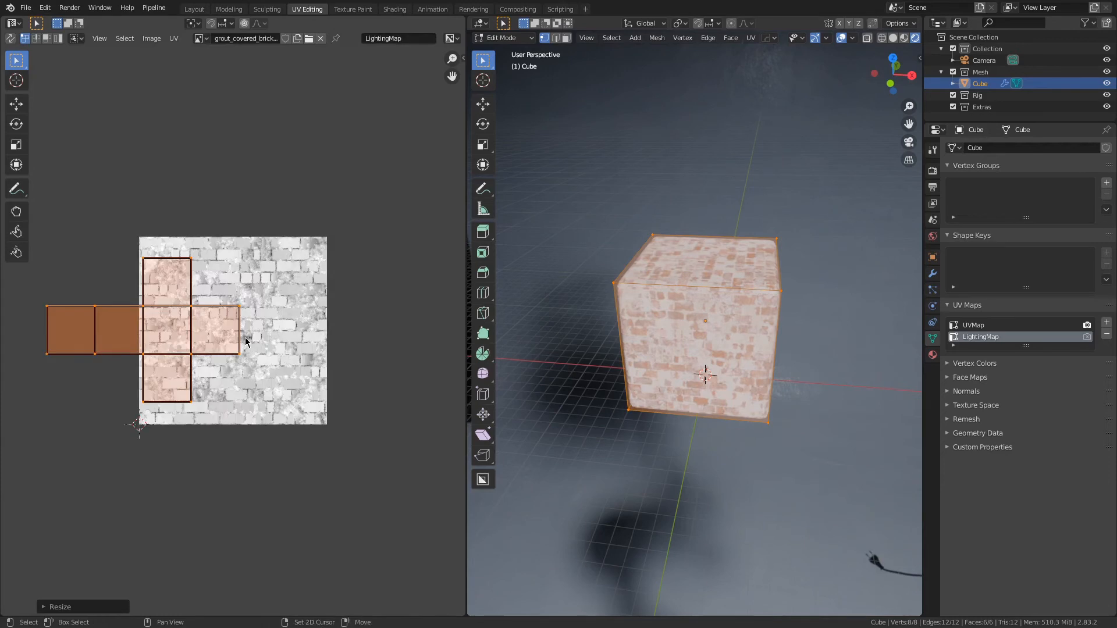
middle_drag(246, 341, 280, 343)
key(g)
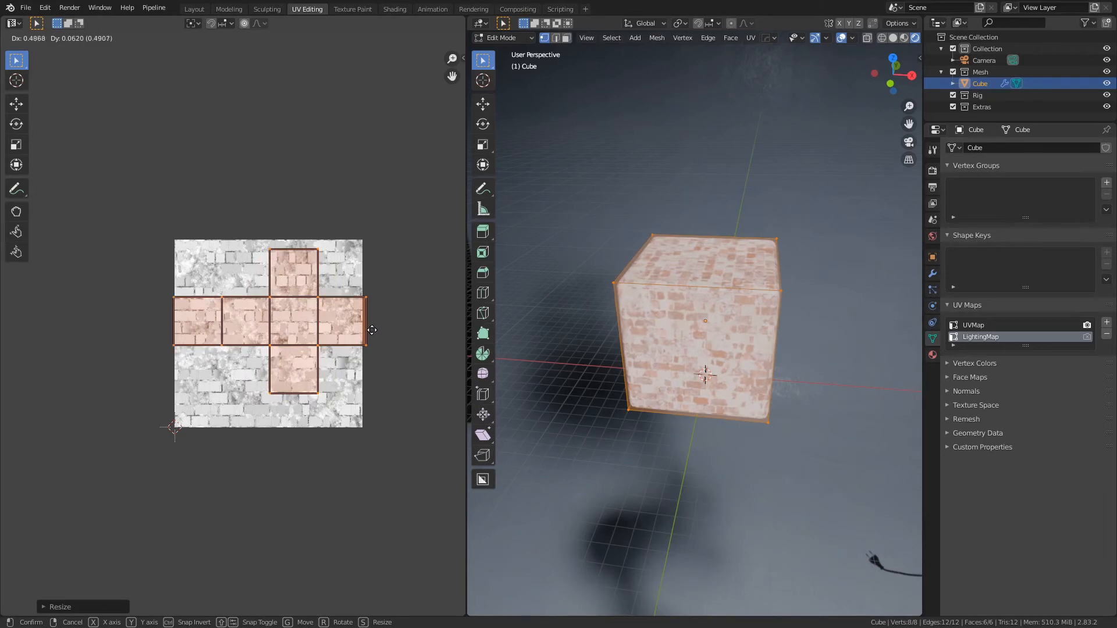
click(371, 330)
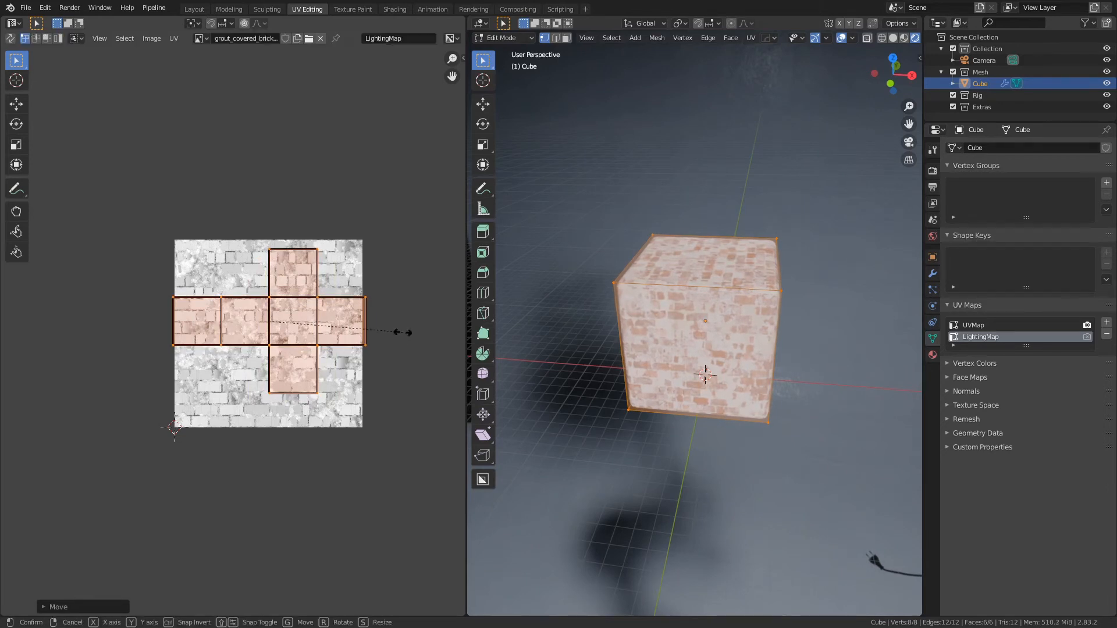
key(s)
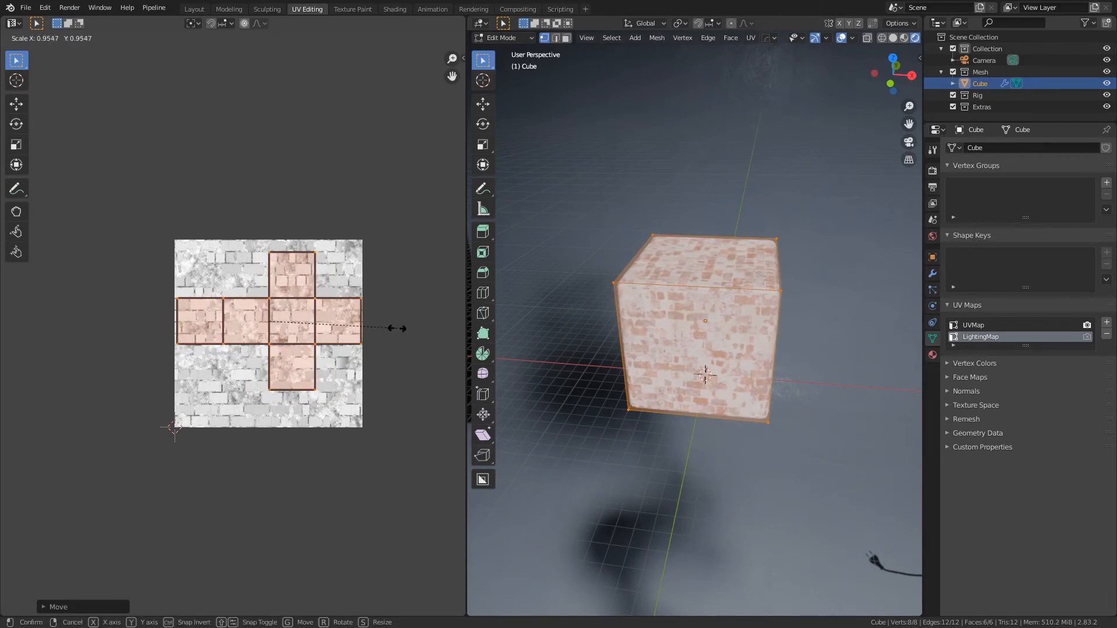
click(398, 328)
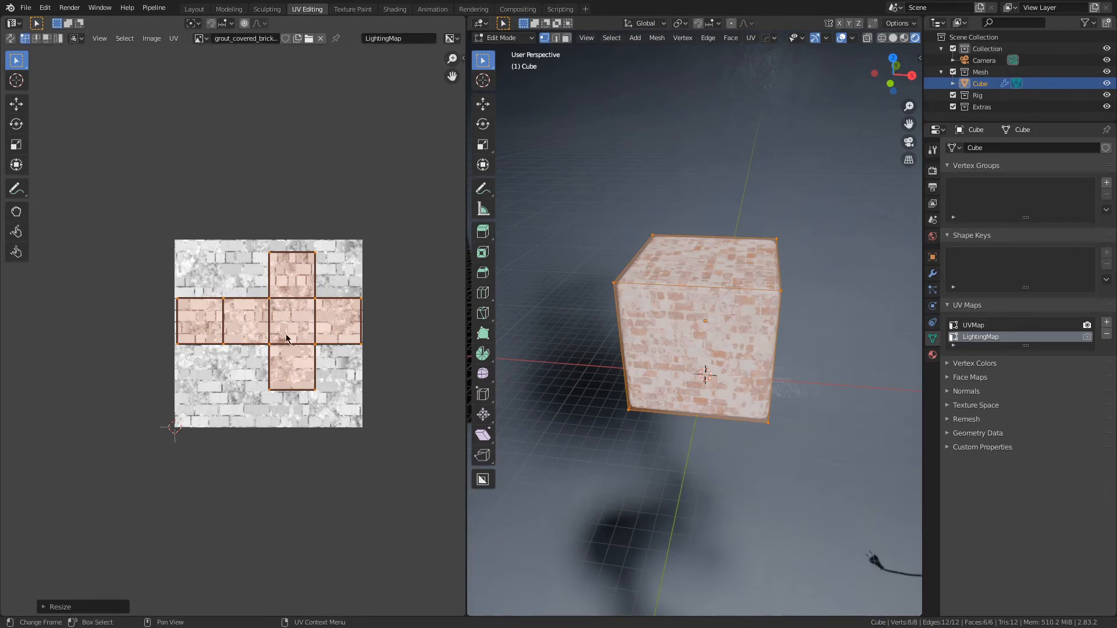
click(287, 185)
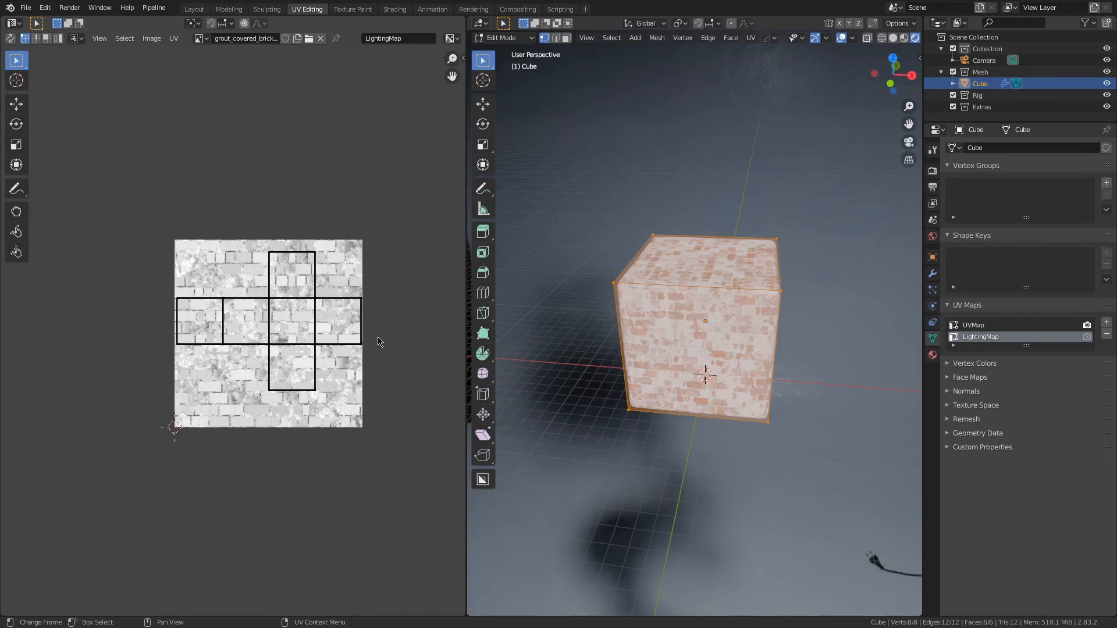
scroll(278, 337, up, 1)
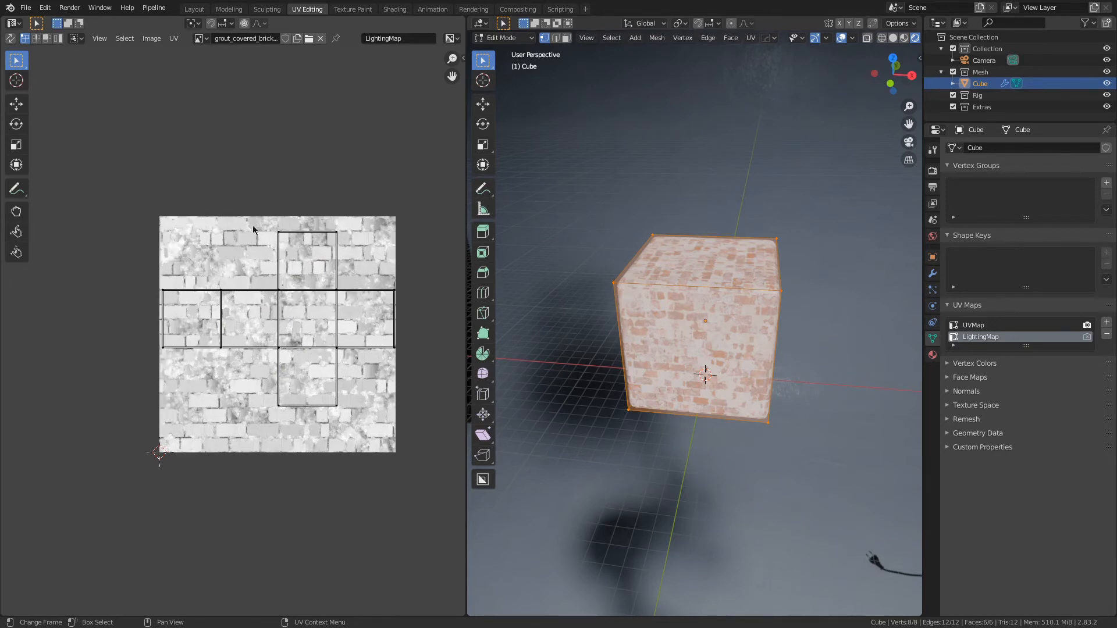
scroll(249, 164, down, 2)
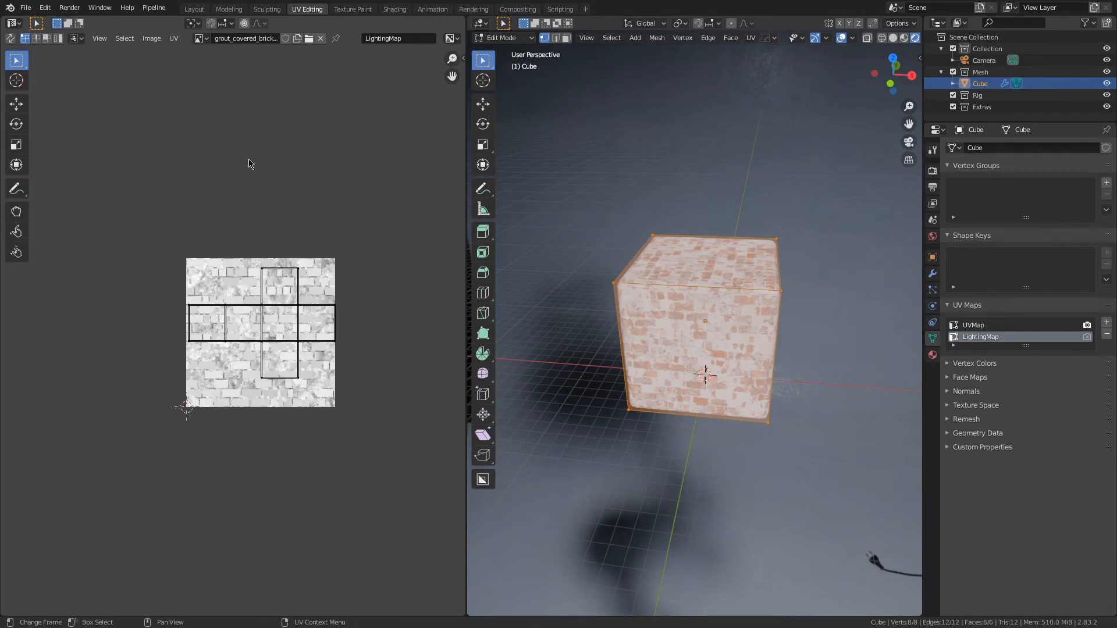
Step: Return the cube to Object Mode, send it to Unreal with the pipeline export, and switch to Unreal Editor
key(Tab)
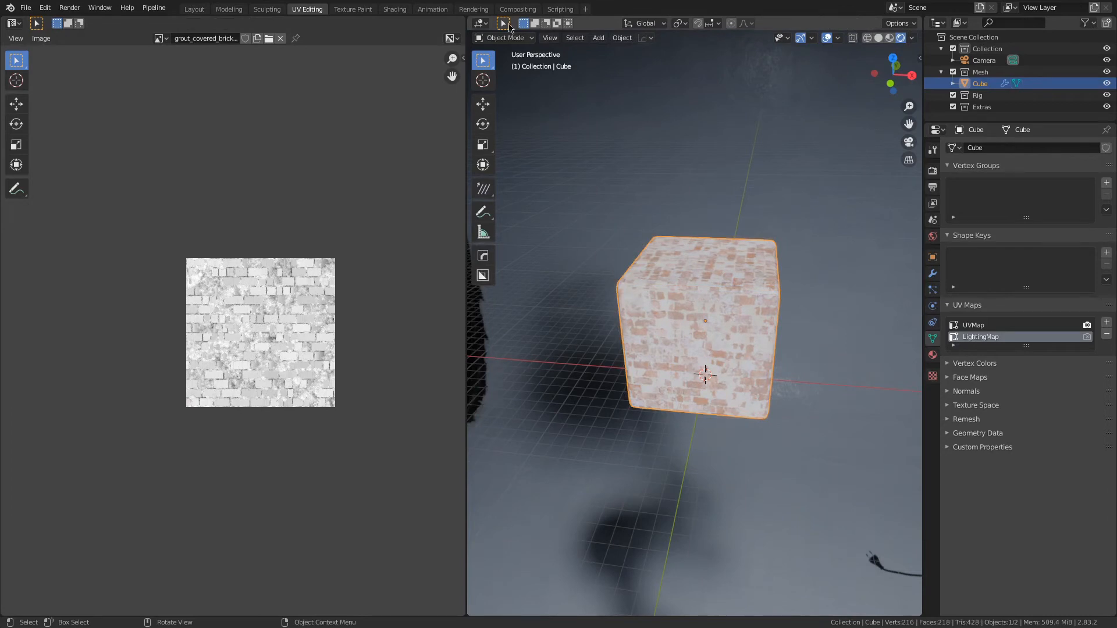
click(154, 8)
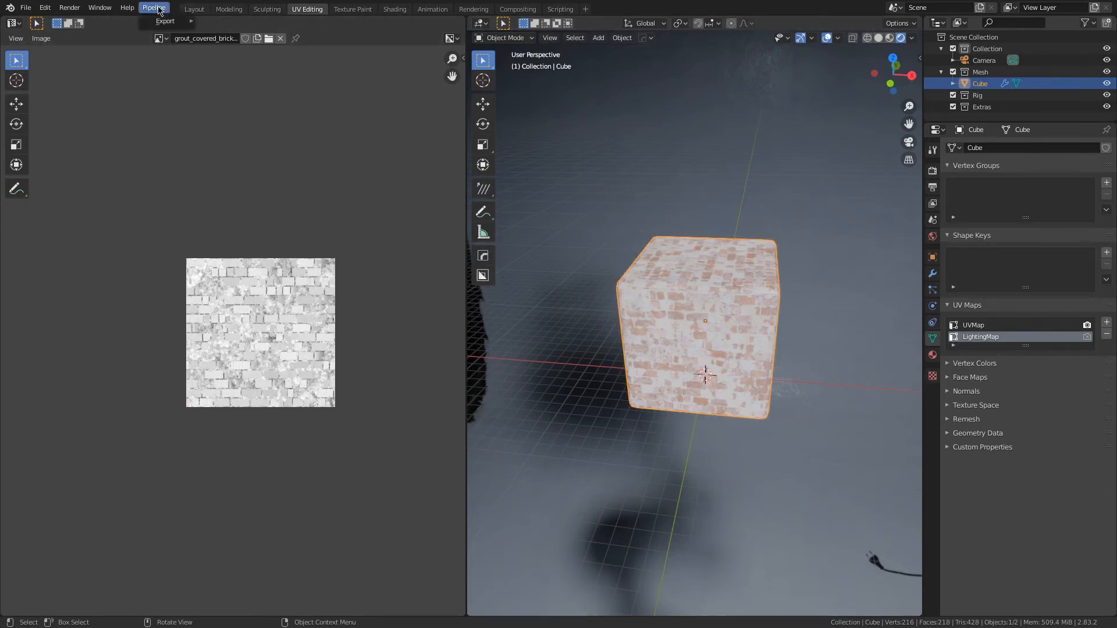
mouse_move(174, 21)
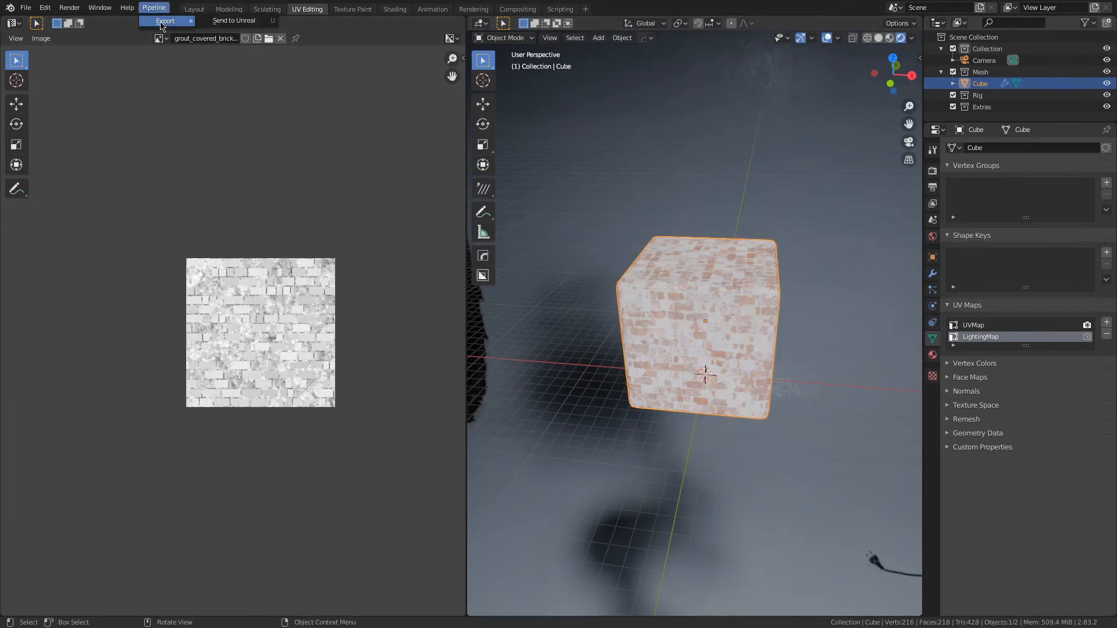
click(225, 23)
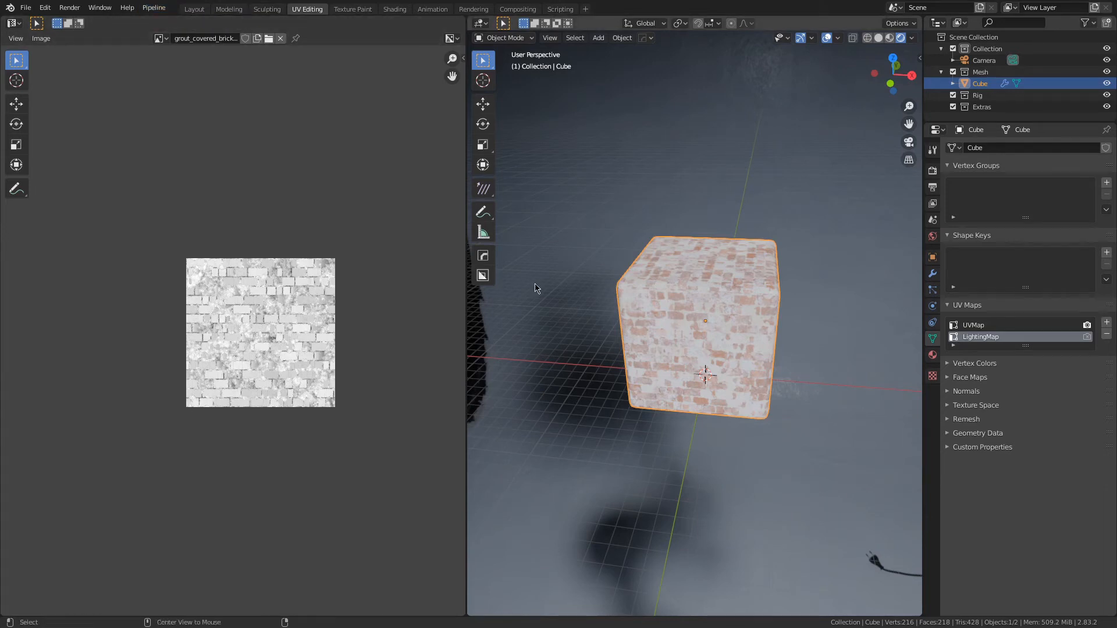
key(alt+Tab)
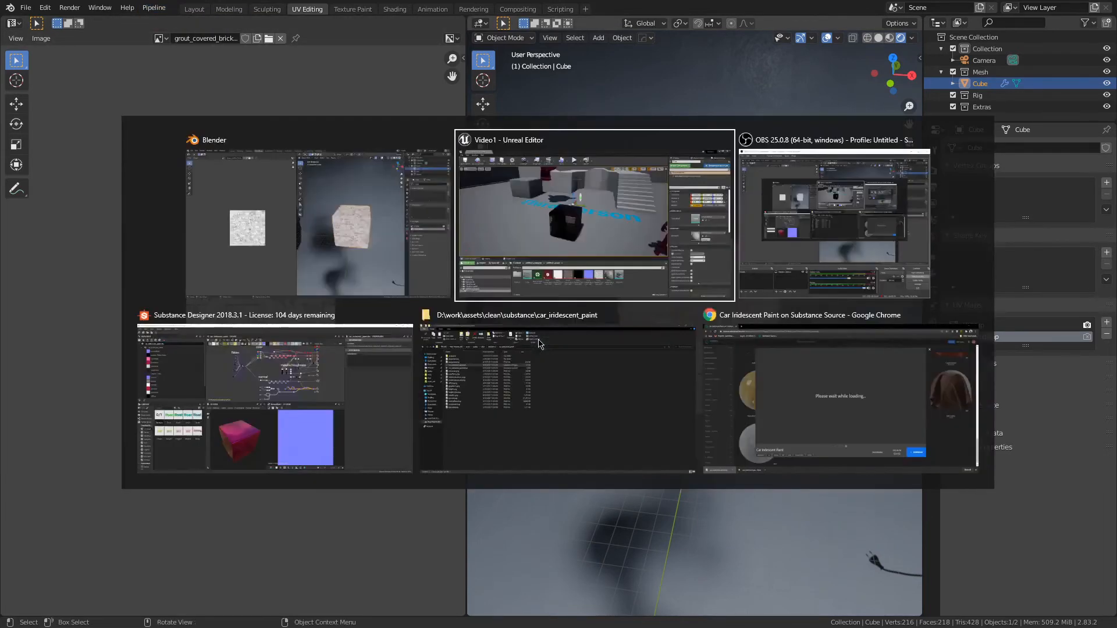
click(449, 293)
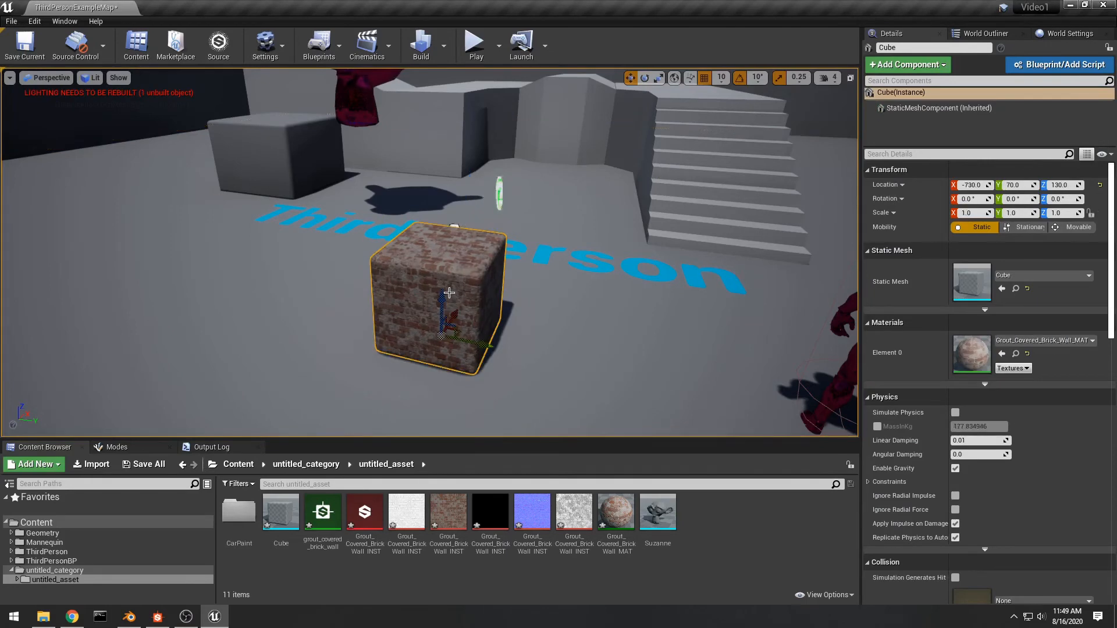
Step: Open the brick cube's static mesh for editing and set its Light Map Coordinate Index to 1
right_drag(449, 292, 483, 303)
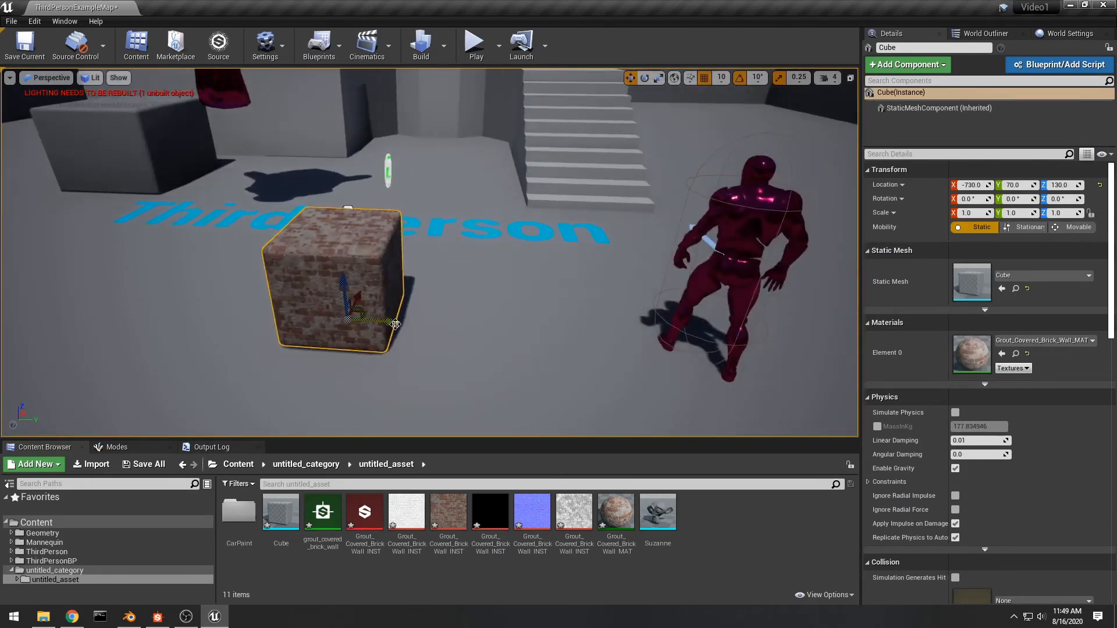
right_click(308, 285)
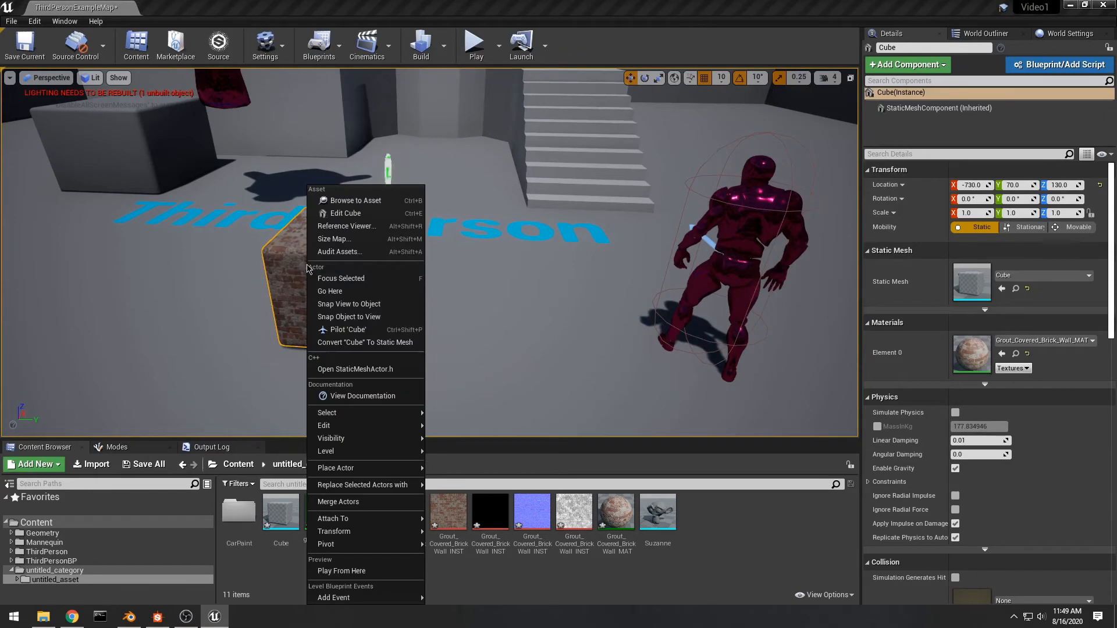
click(342, 214)
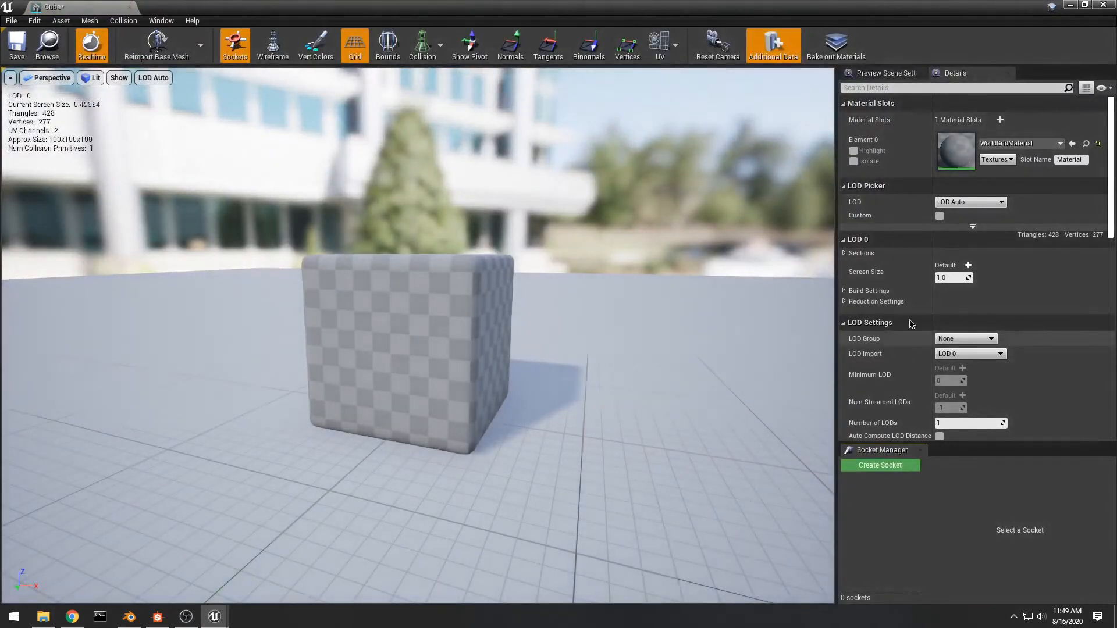
scroll(888, 162, down, 2)
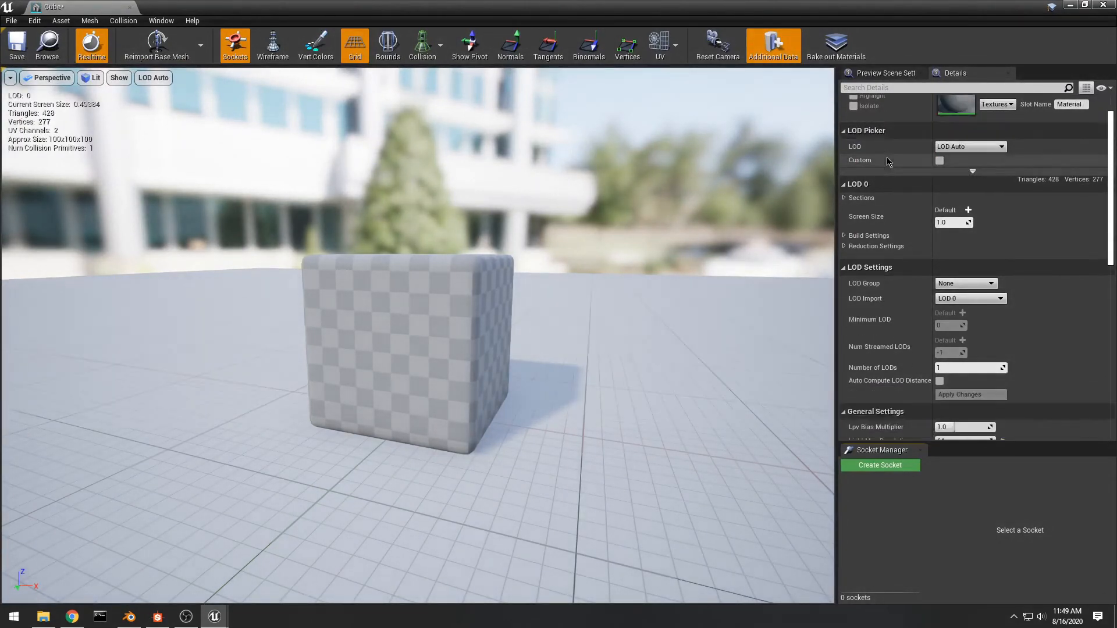
scroll(889, 161, down, 6)
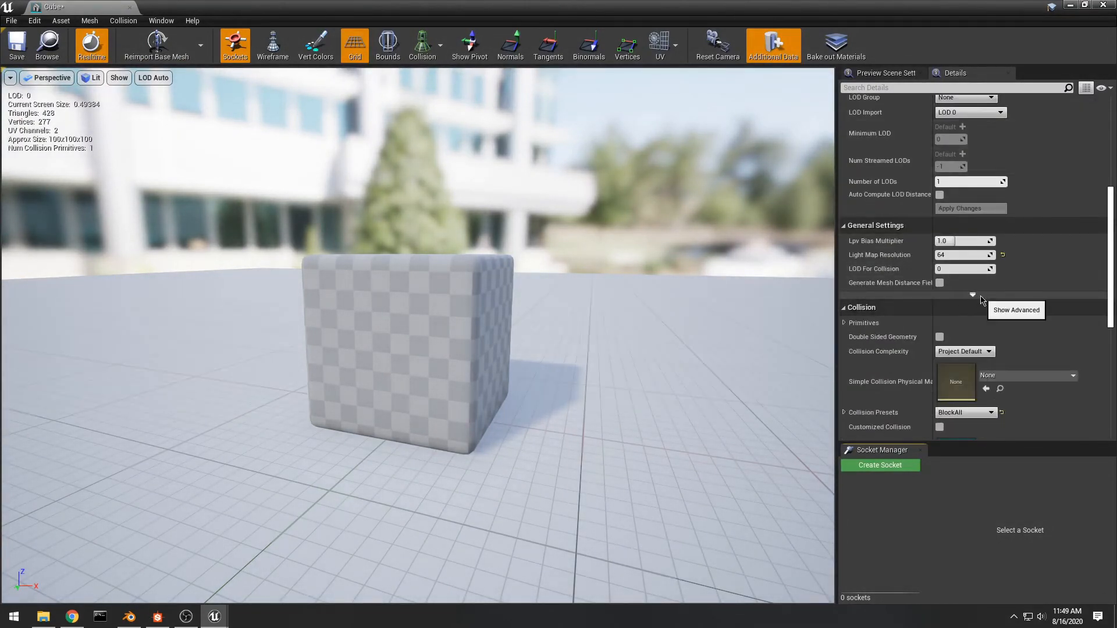
click(981, 298)
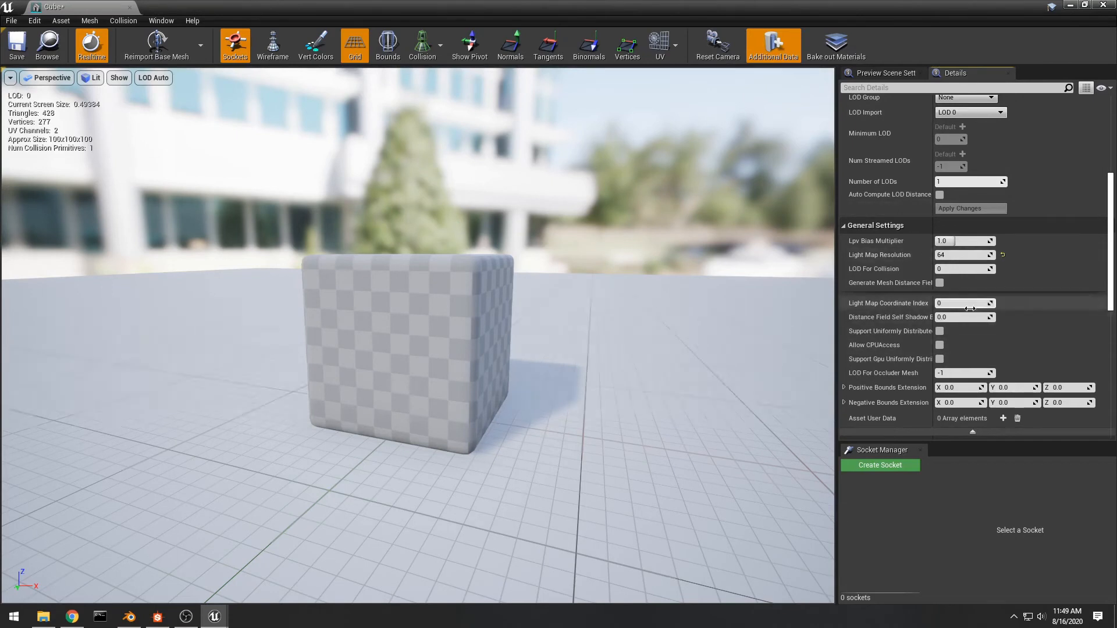
scroll(970, 309, down, 3)
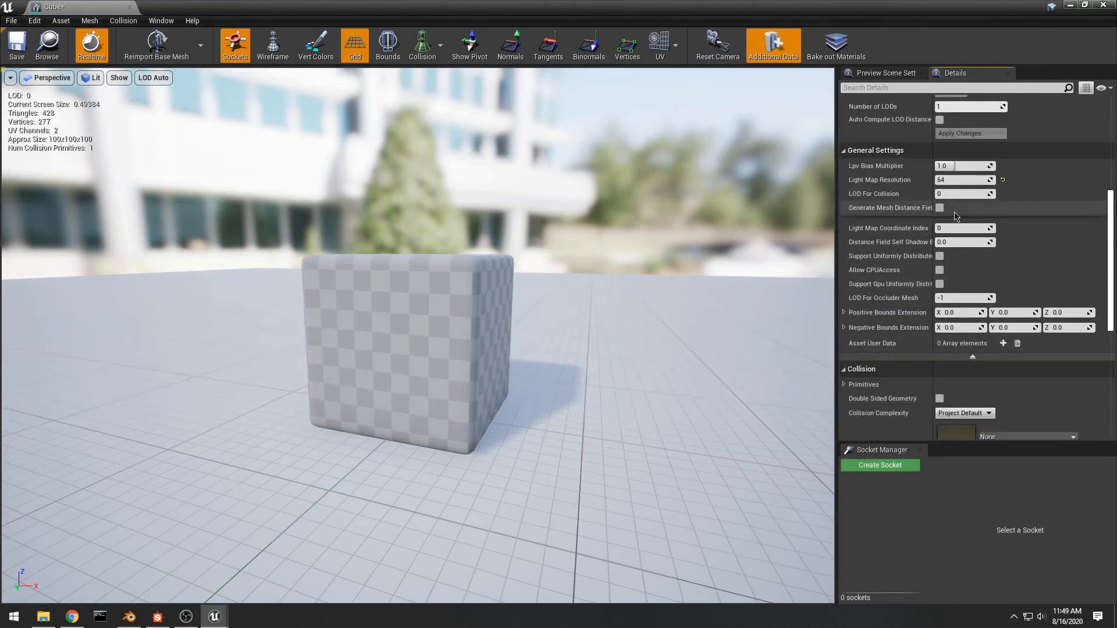
click(944, 229)
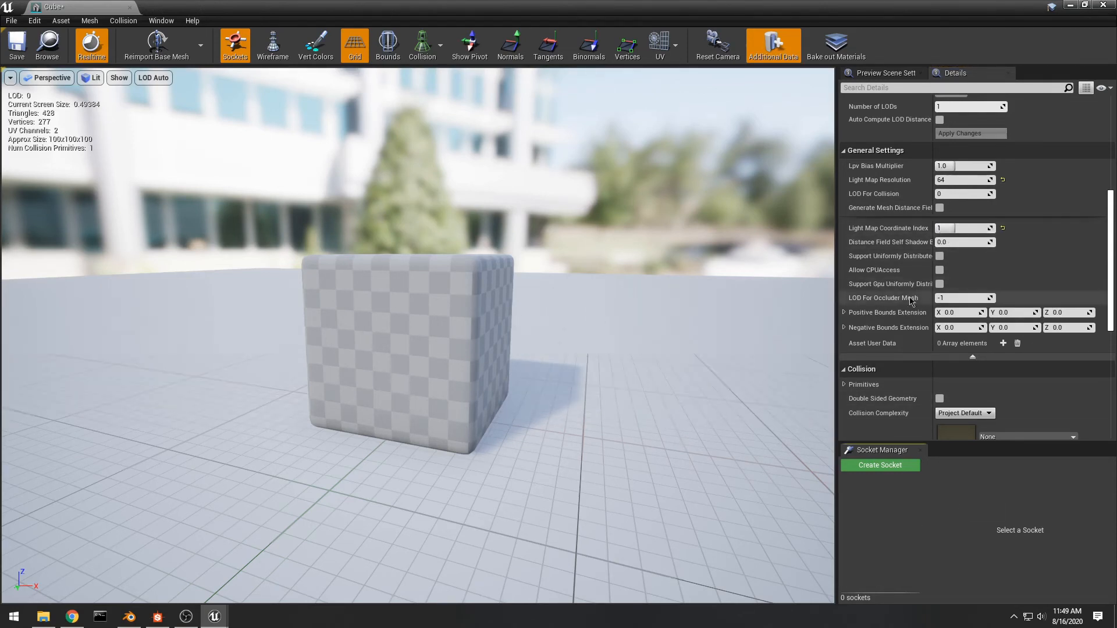
Step: Assign Grout_Covered_Brick_Wall_MAT to the cube mesh's material slot, then save the mesh and close its editor
scroll(917, 297, up, 8)
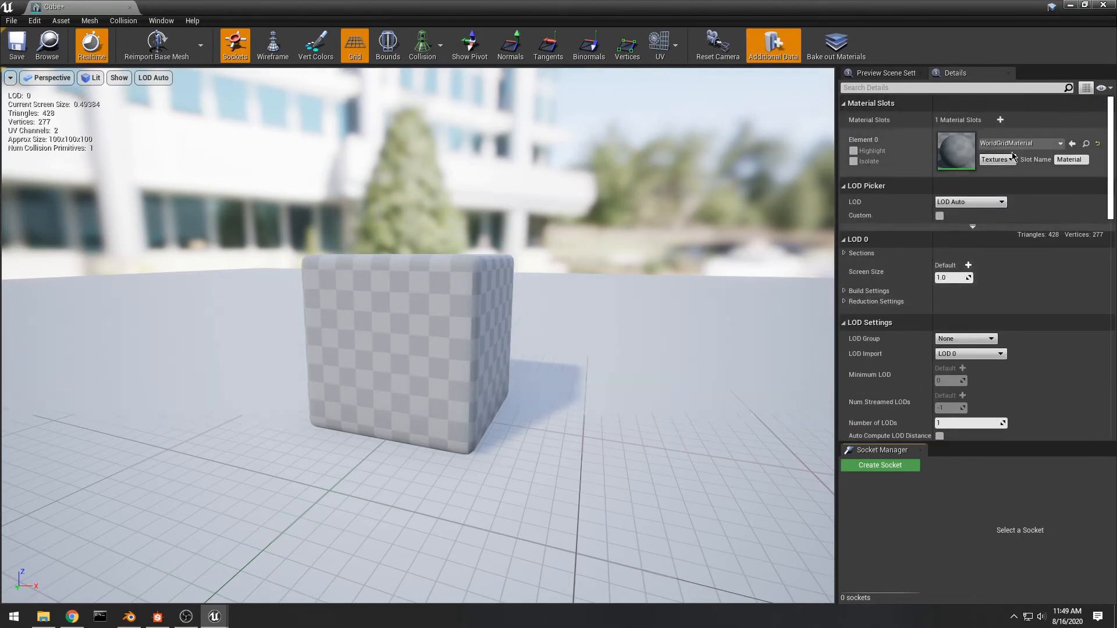
click(1021, 143)
click(1013, 324)
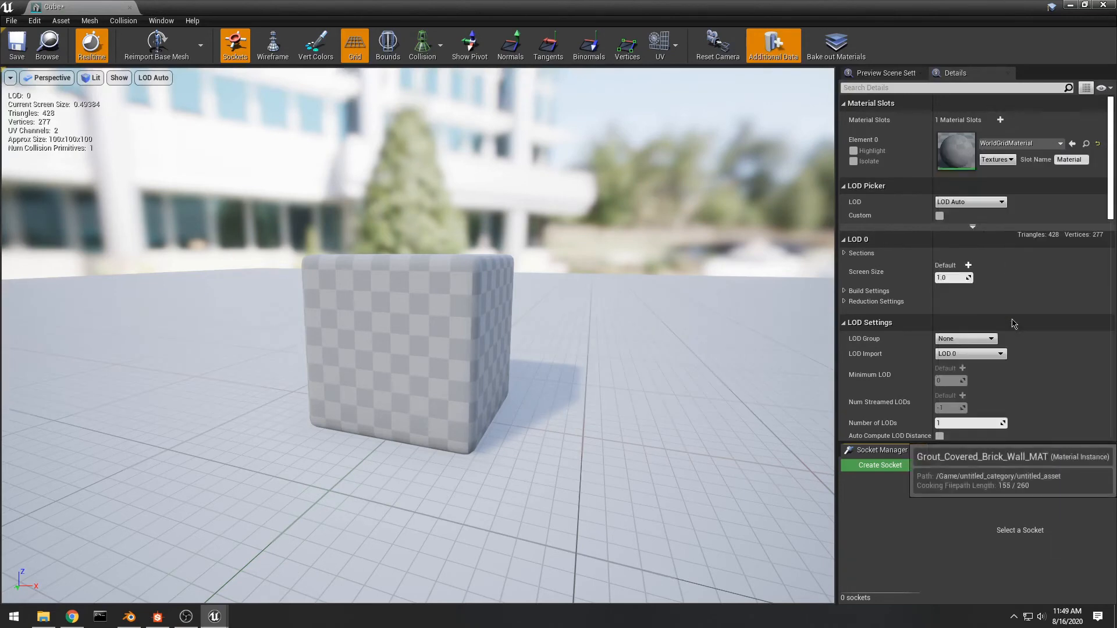
click(17, 55)
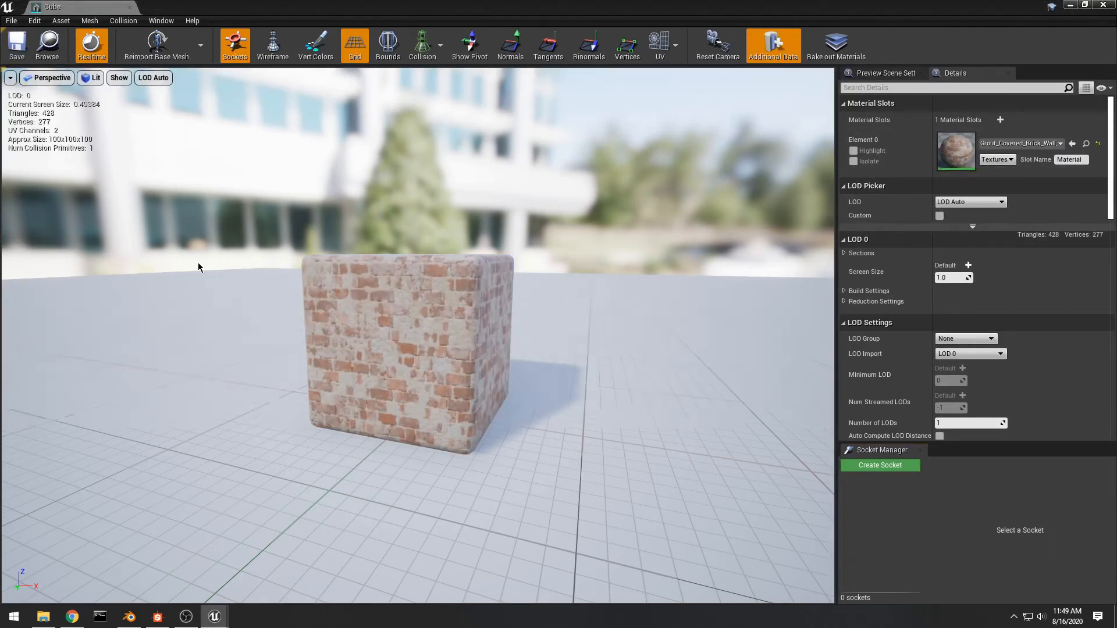
click(129, 9)
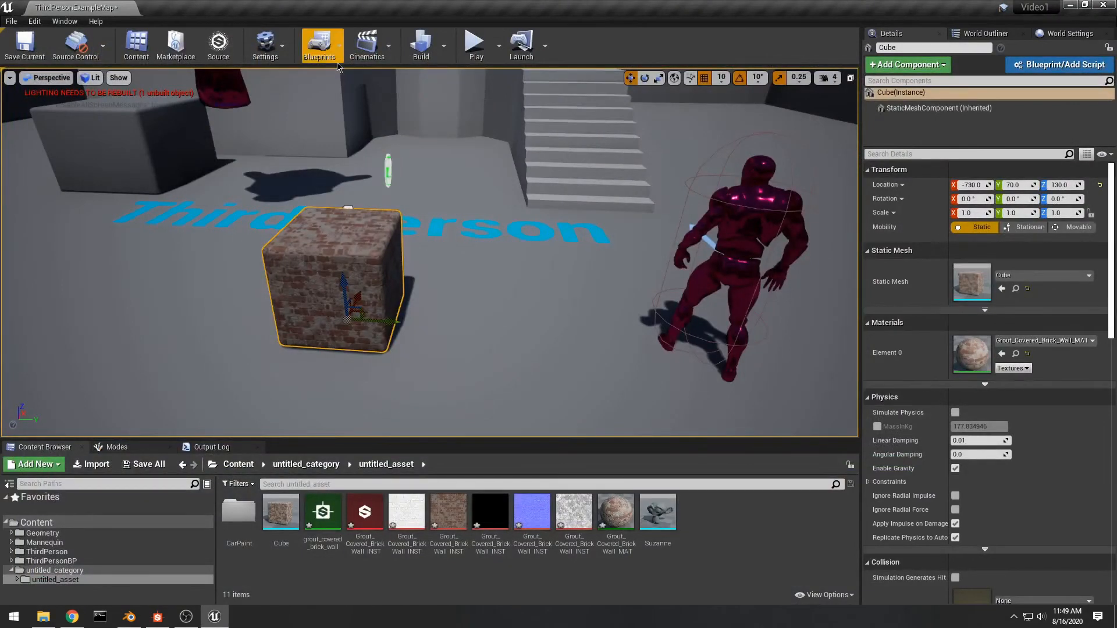
Step: Build only the lighting for the level and inspect the brick cube's baked shading
click(444, 45)
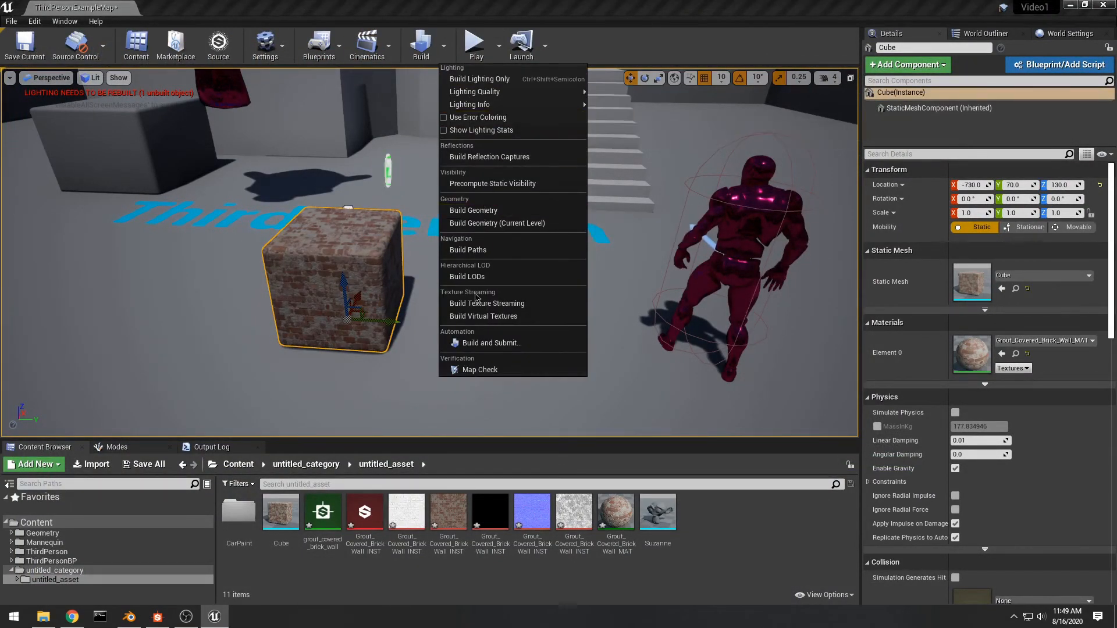
click(487, 82)
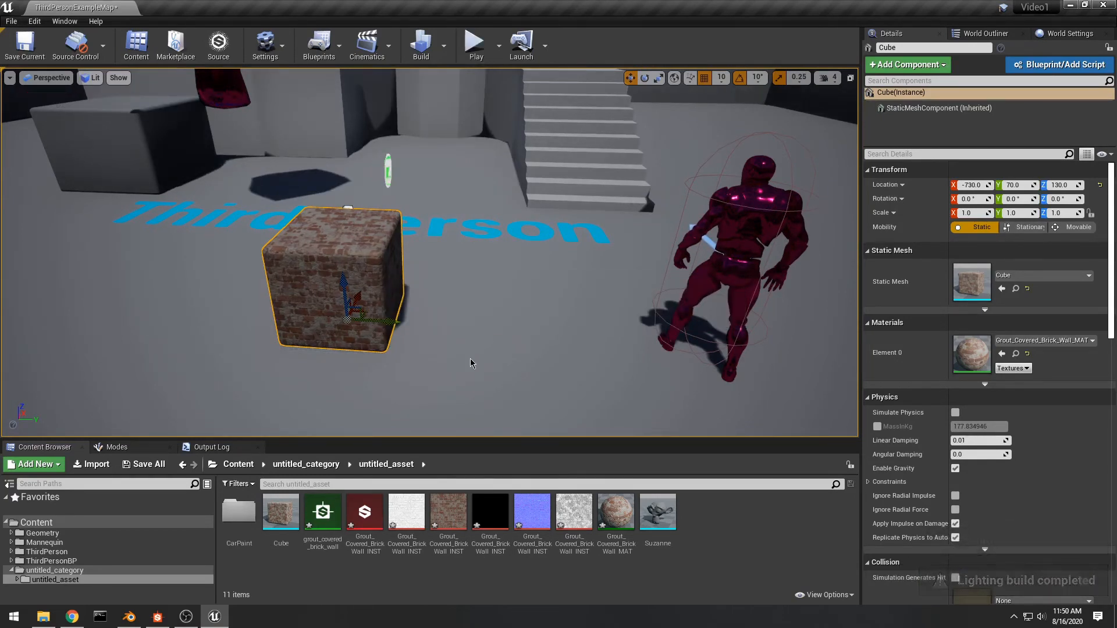
alt+drag(470, 358, 250, 361)
right_drag(429, 252, 369, 281)
scroll(555, 352, down, 10)
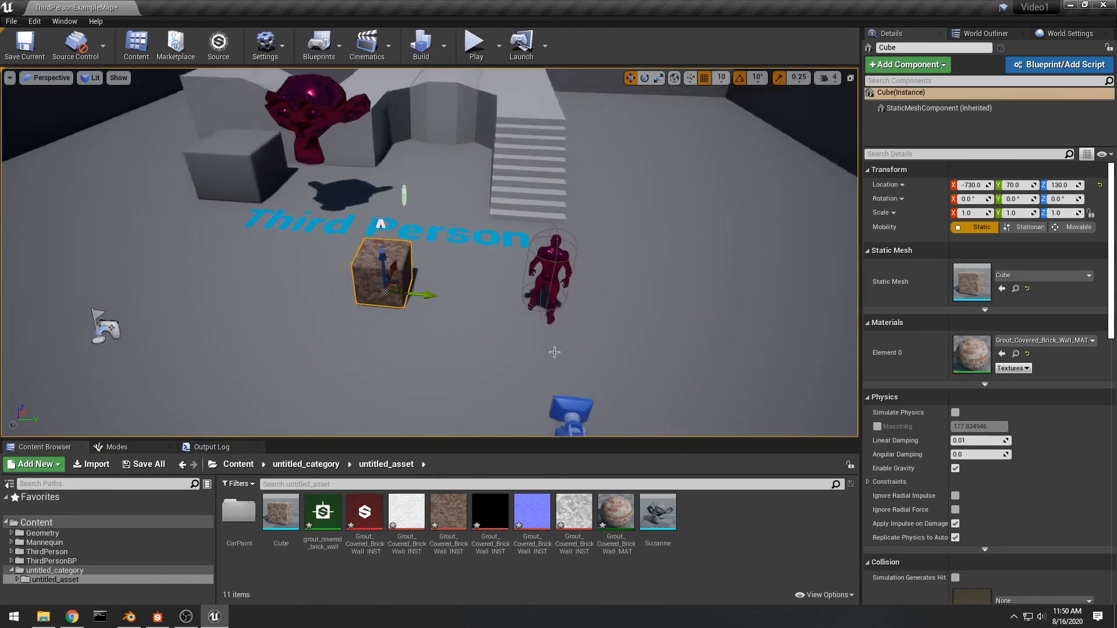
scroll(554, 352, up, 5)
Step: Switch to Blender, open the building scene from the recent files, and show it in Rendered shading
key(alt+Tab)
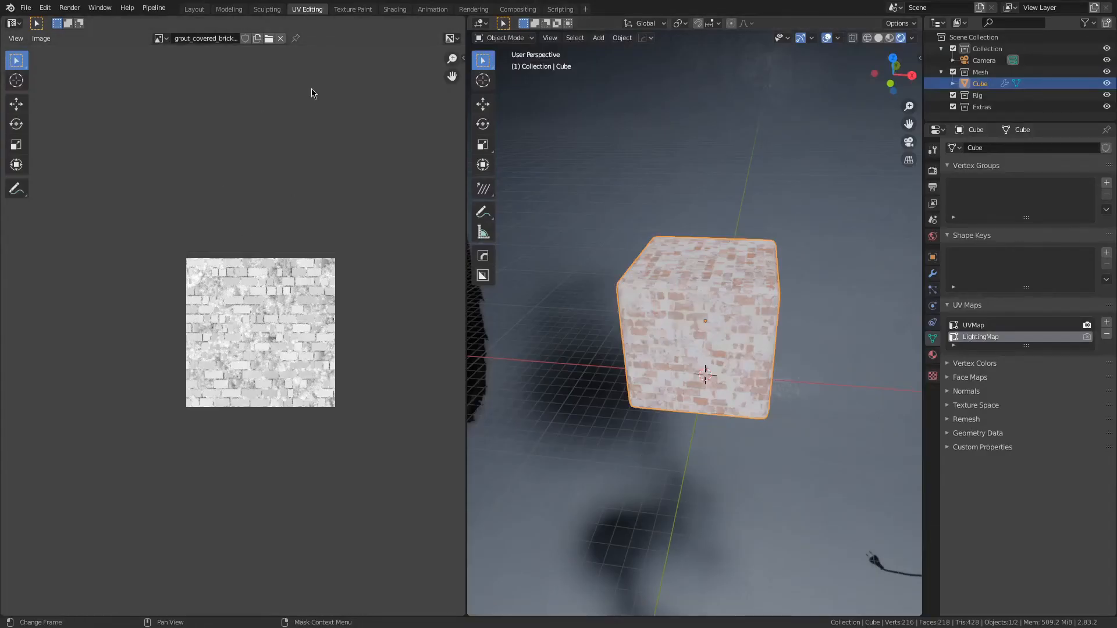
click(26, 7)
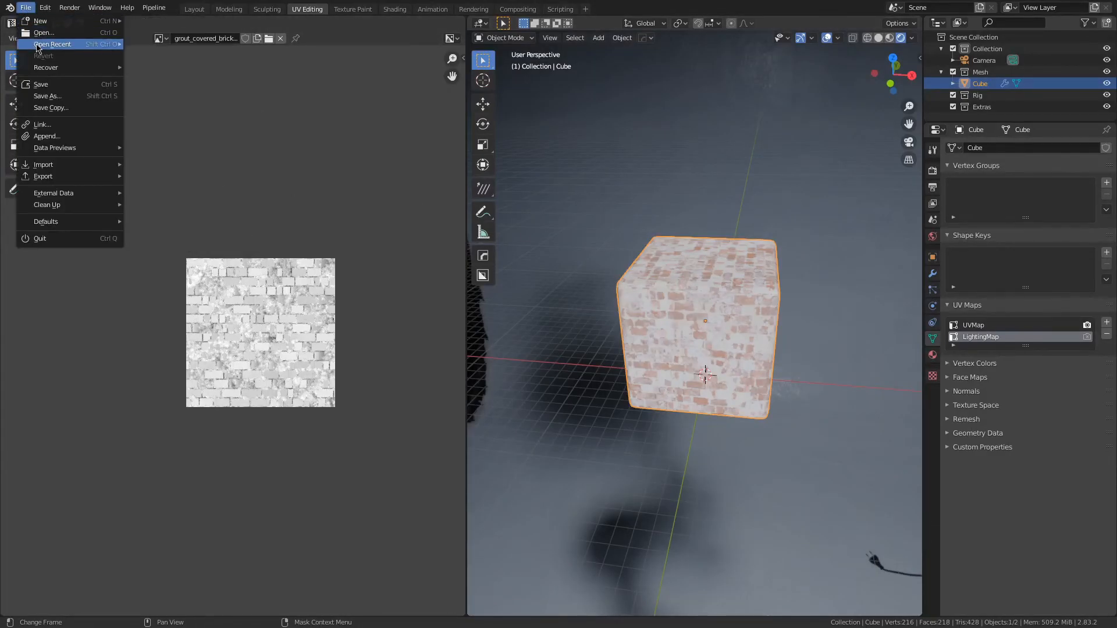
mouse_move(37, 47)
click(171, 45)
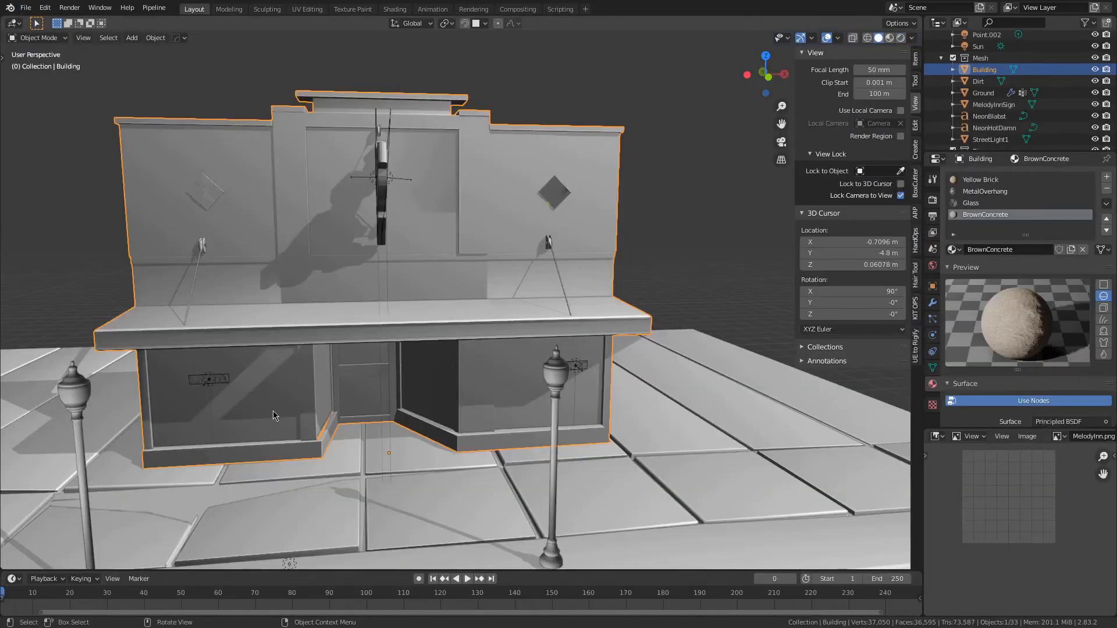
key(z)
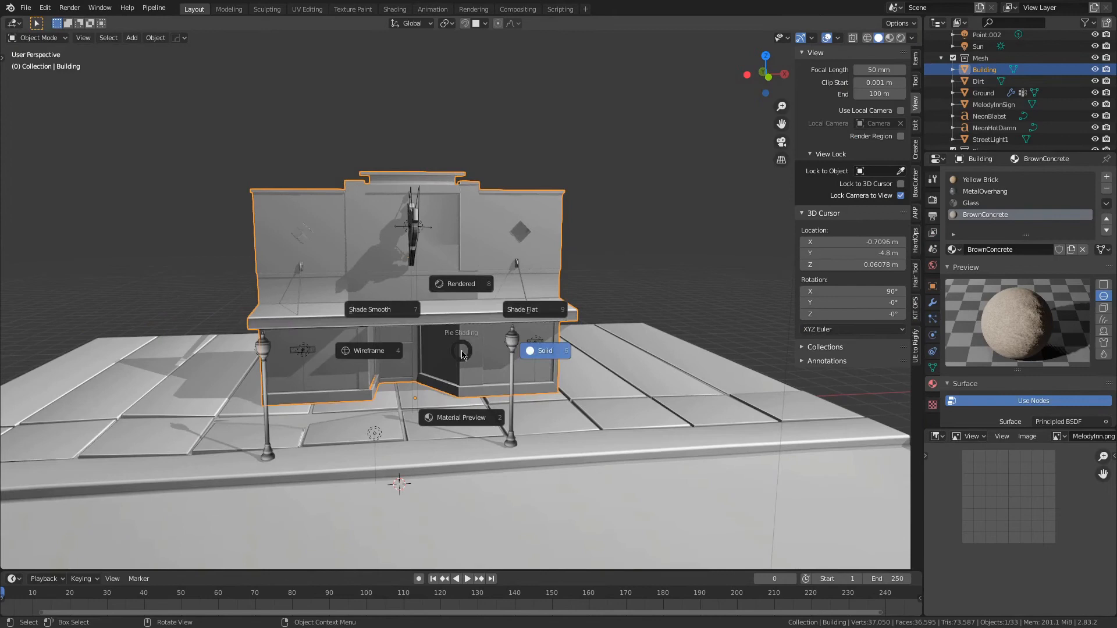
click(474, 285)
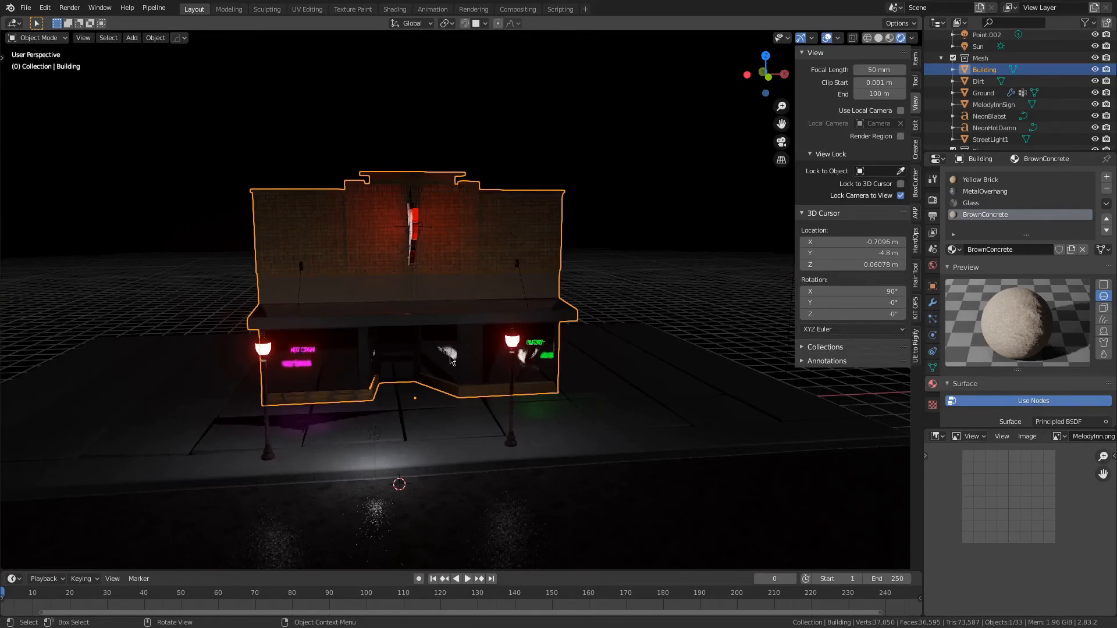
Step: Unhide and select the mannequin in front of the building, and inspect the neon-lit scene from several angles
middle_drag(451, 361, 414, 375)
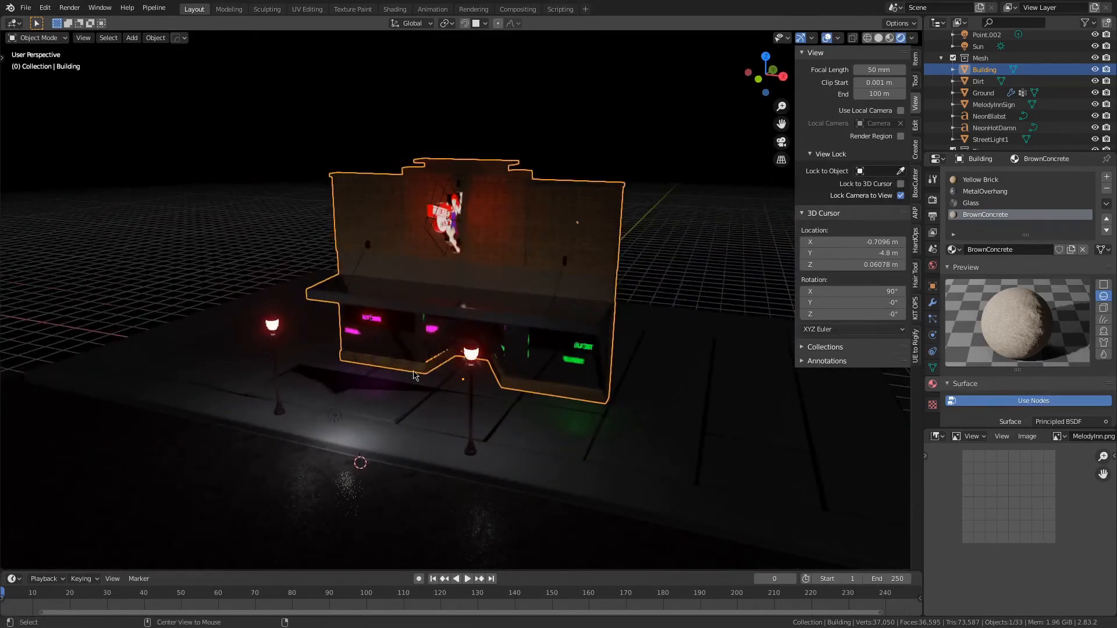
key(alt+h)
scroll(523, 438, up, 4)
scroll(524, 412, down, 2)
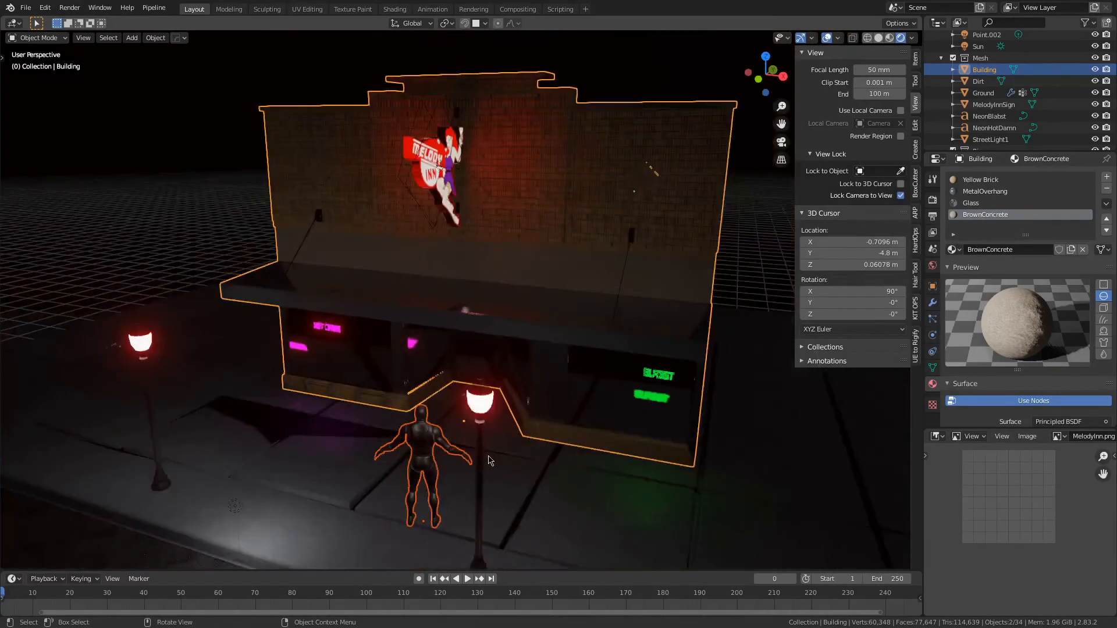
middle_drag(489, 457, 542, 428)
scroll(497, 431, up, 1)
click(480, 448)
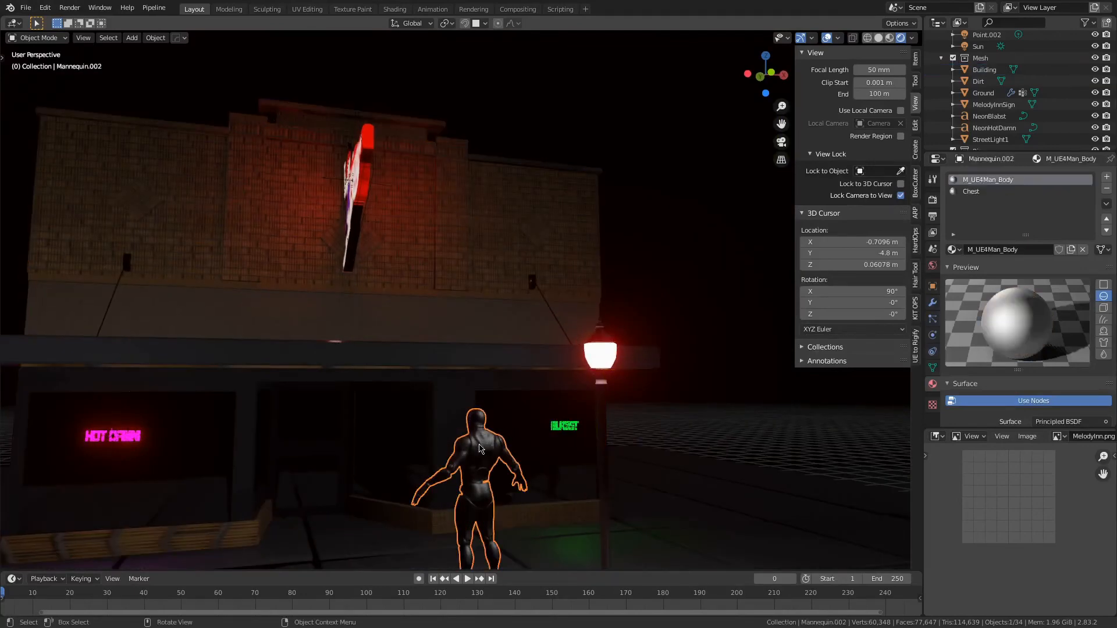
middle_drag(331, 462, 580, 405)
scroll(580, 404, down, 2)
scroll(578, 404, up, 2)
scroll(537, 416, down, 1)
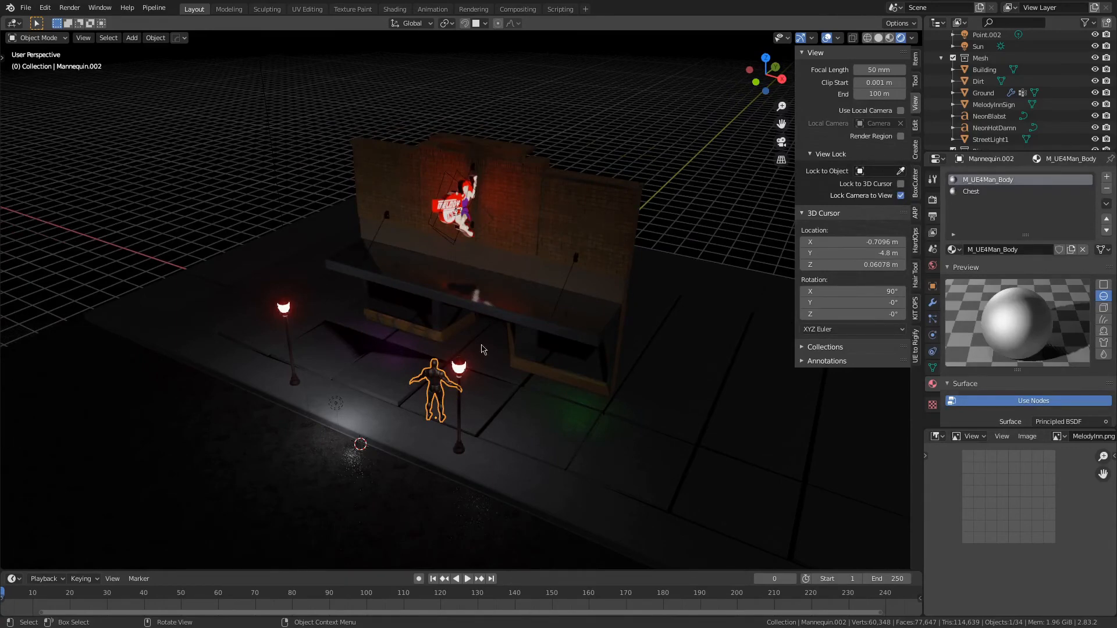
middle_drag(482, 349, 559, 360)
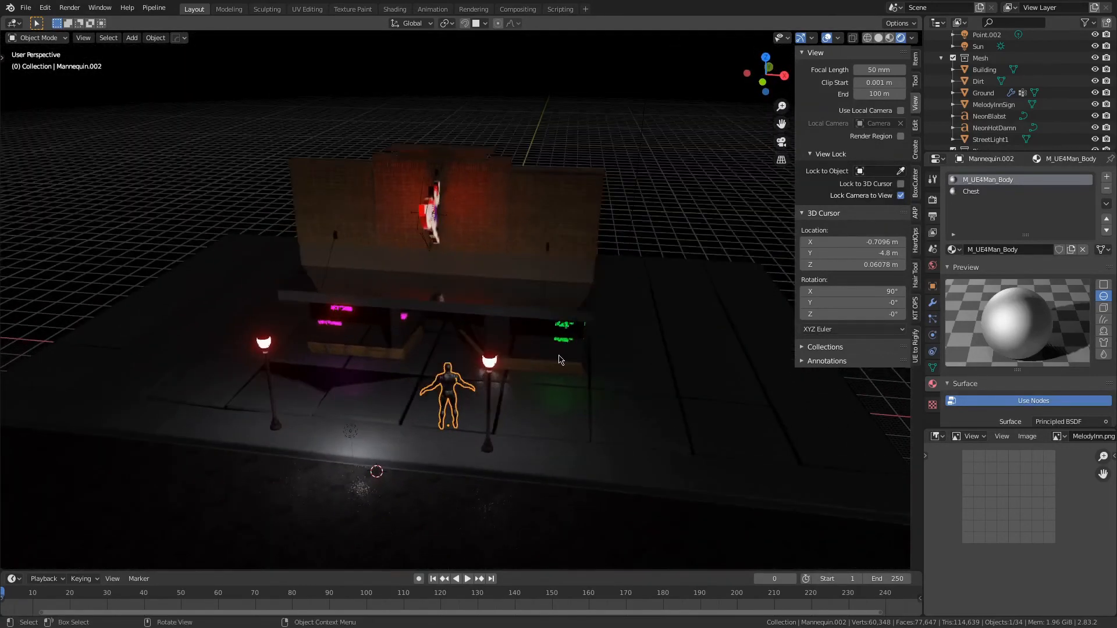
click(26, 8)
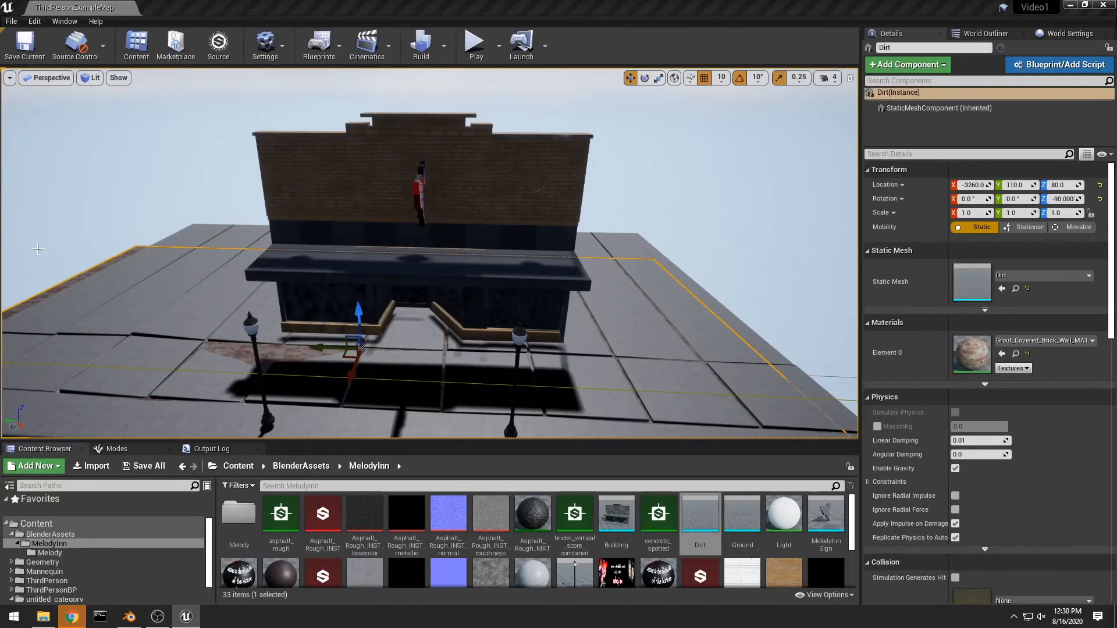
Step: Switch to Unreal Editor and examine the imported Melody Inn building, pavement, road and street lights from several positions
click(38, 249)
right_drag(38, 249, 283, 345)
key(s)
key(s)
key(w)
key(w)
key(a)
key(a)
key(d)
key(w)
key(s)
key(s)
key(s)
key(w)
key(a)
key(w)
key(s)
key(a)
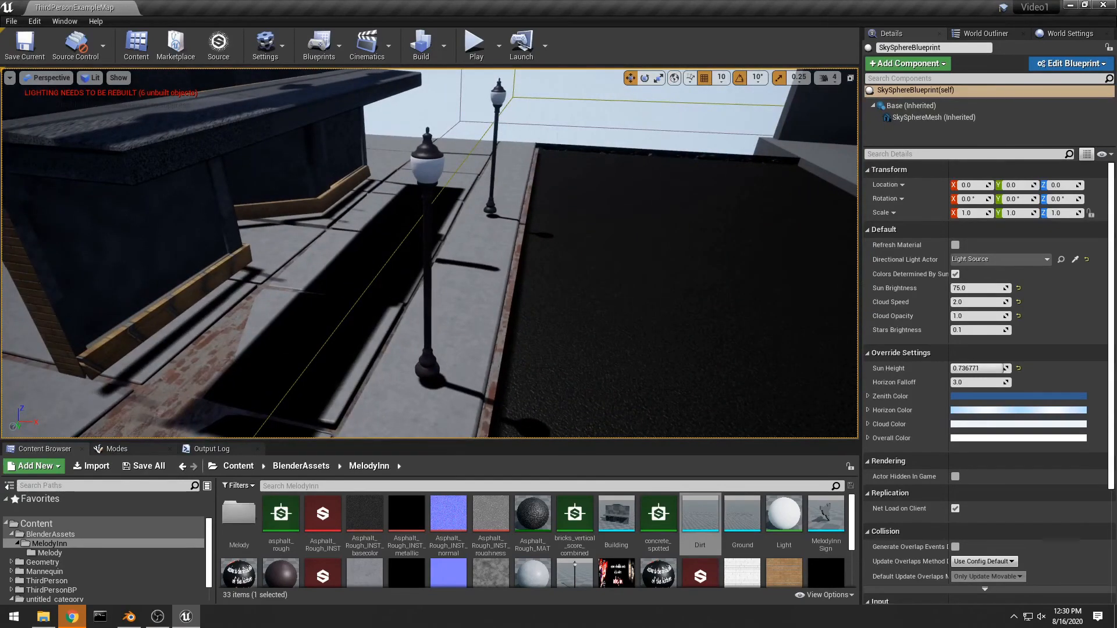
Step: Select the nearer street light in front of the building and check its two material slots
click(428, 348)
right_drag(763, 385, 769, 355)
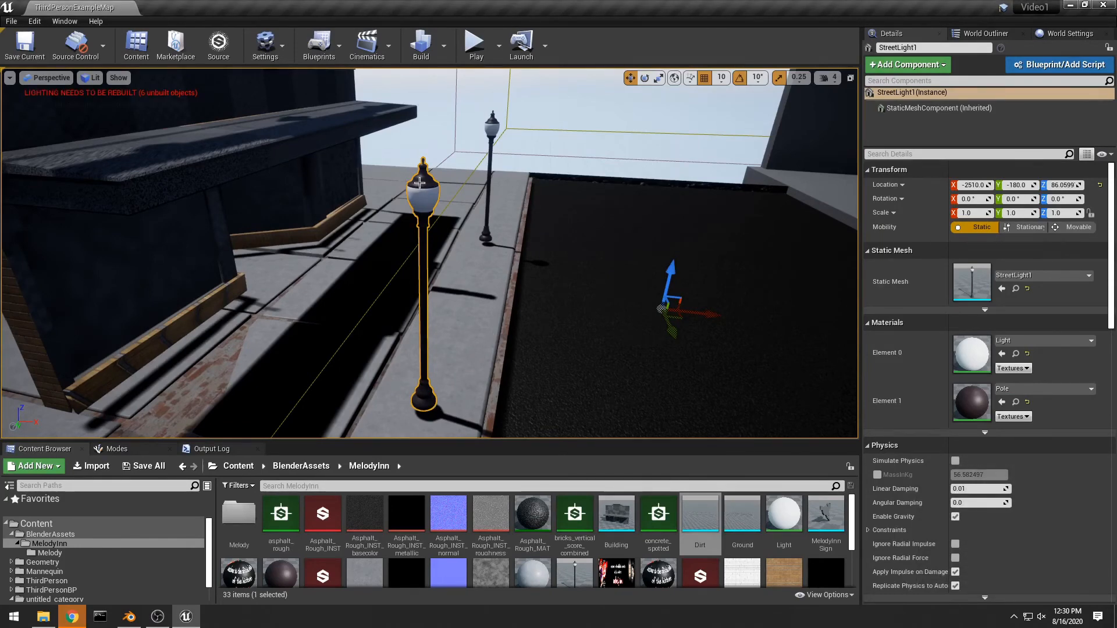
right_drag(430, 230, 391, 200)
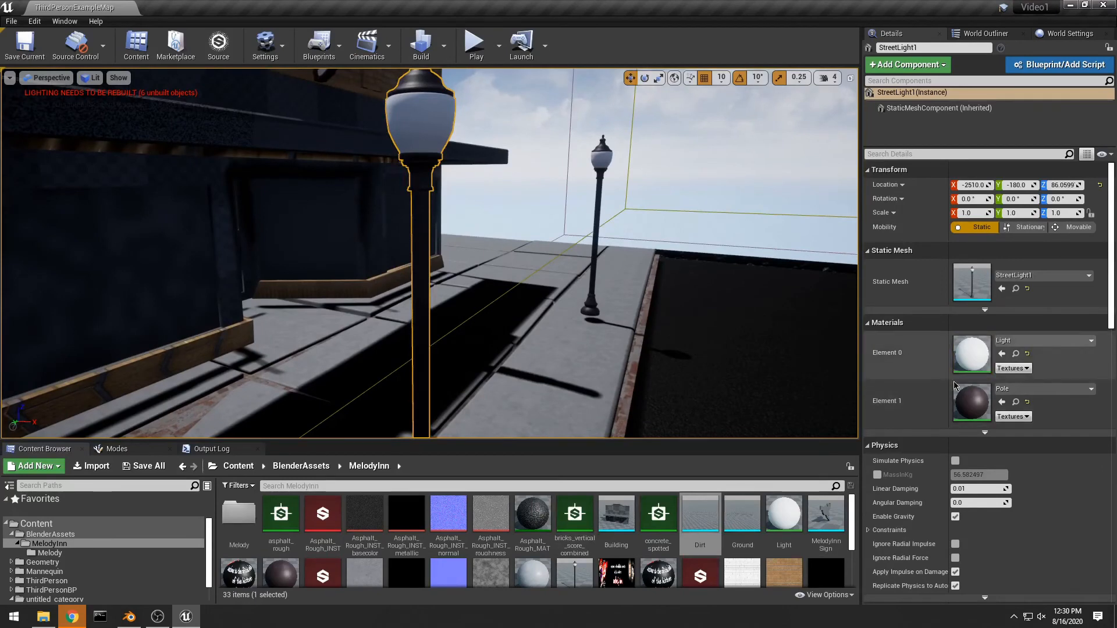
Step: Switch to Blender, select the front street light, and compare the settings of its Light and Pole materials
key(alt+Tab)
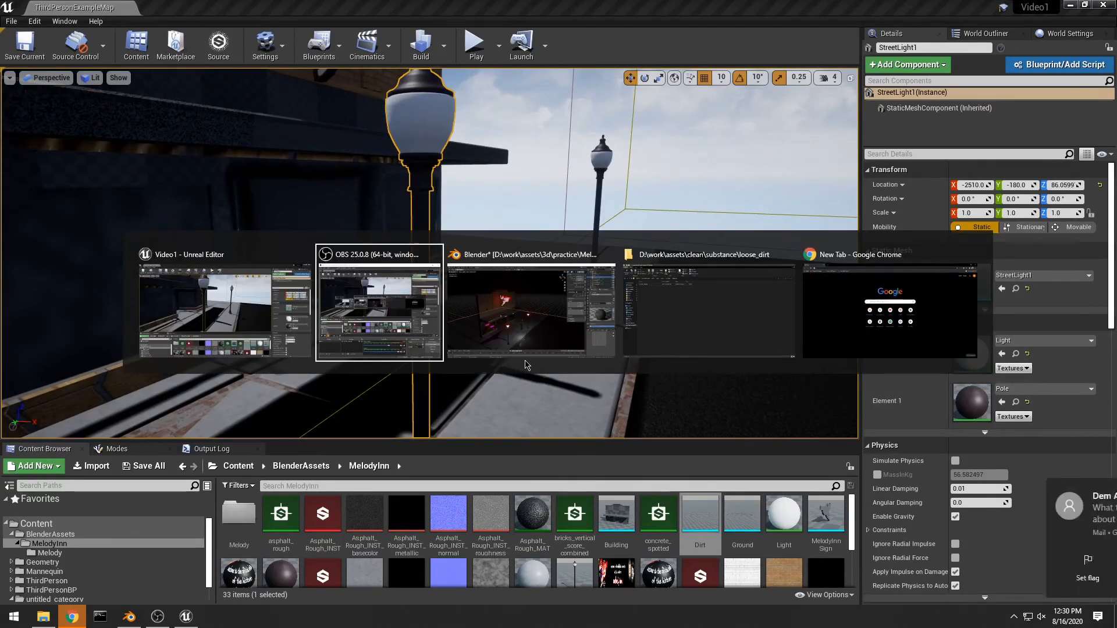
key(alt+Tab)
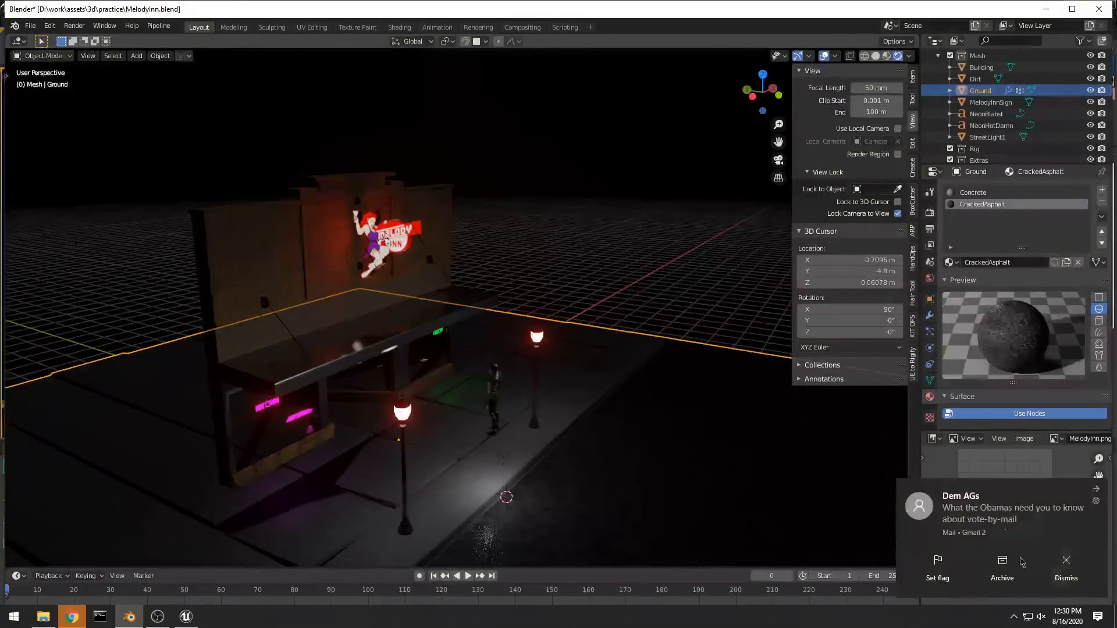
click(1067, 563)
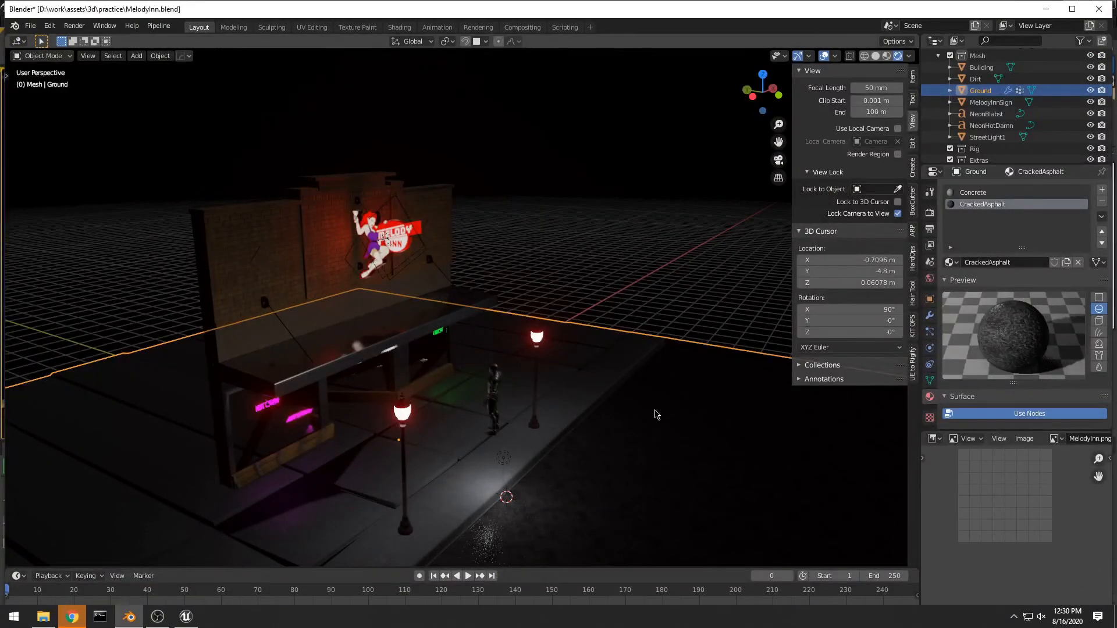
right_click(543, 409)
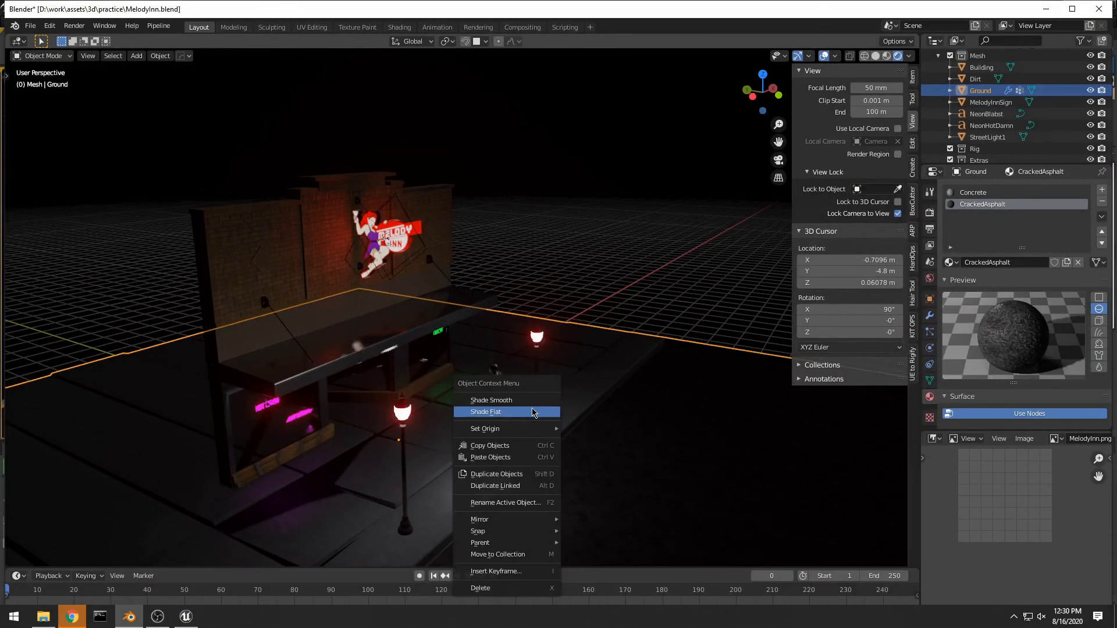
click(409, 413)
scroll(1039, 335, down, 1)
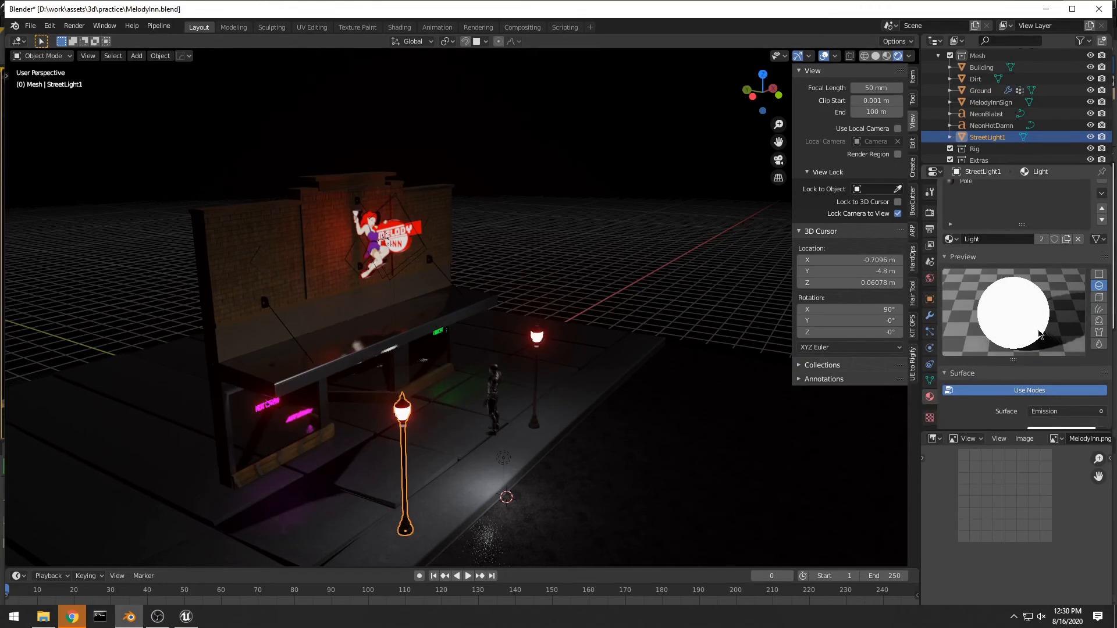
scroll(1039, 333, down, 3)
scroll(1033, 326, up, 4)
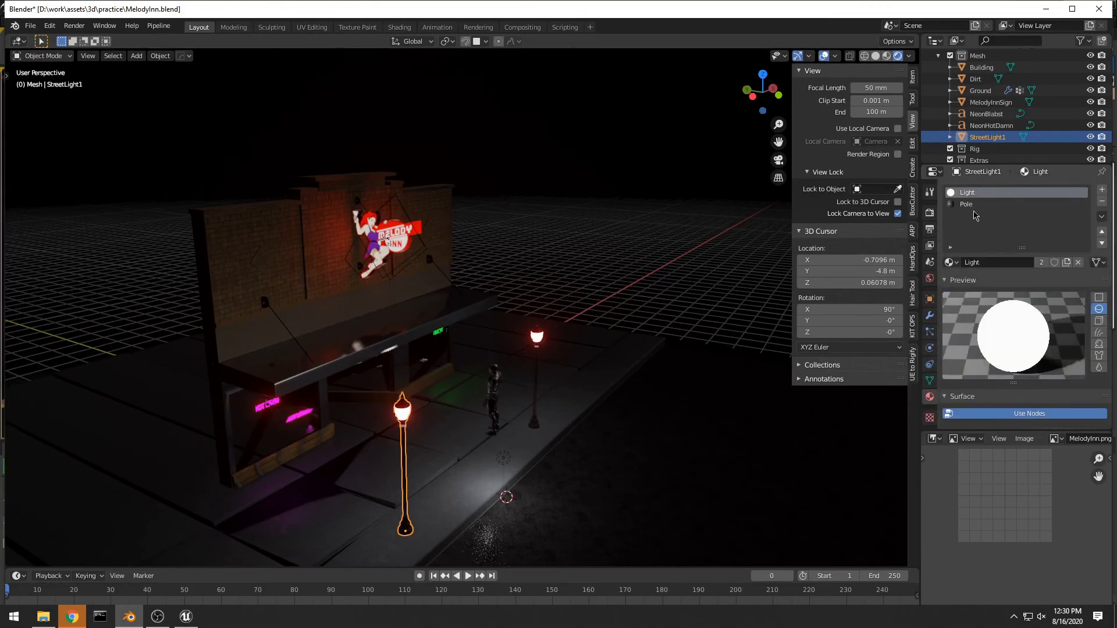
click(976, 204)
scroll(1041, 303, down, 5)
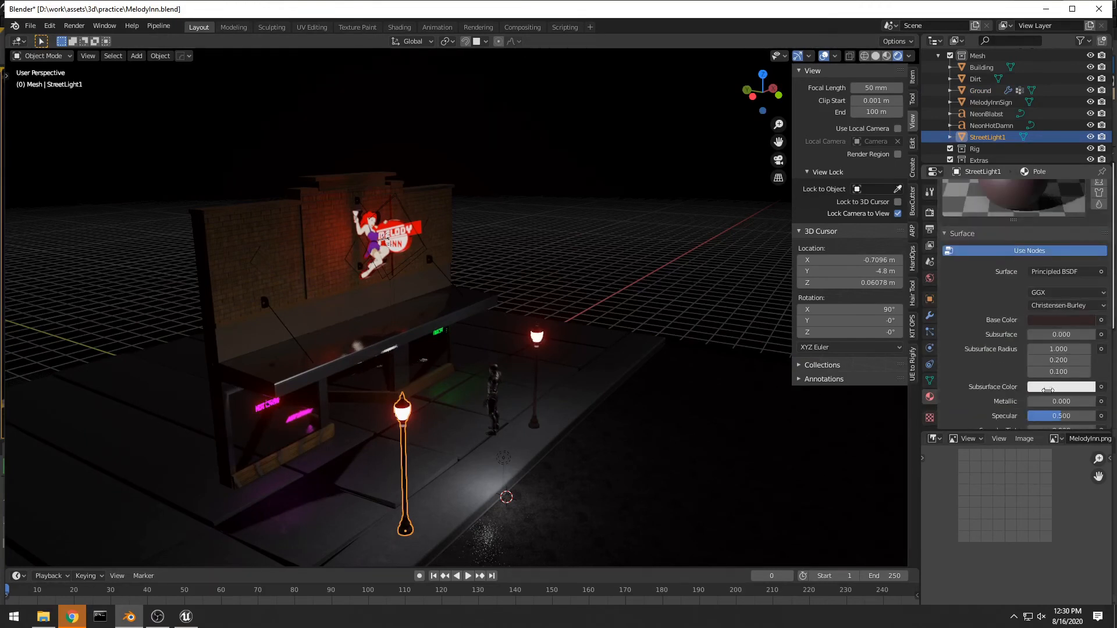
scroll(1060, 288, down, 6)
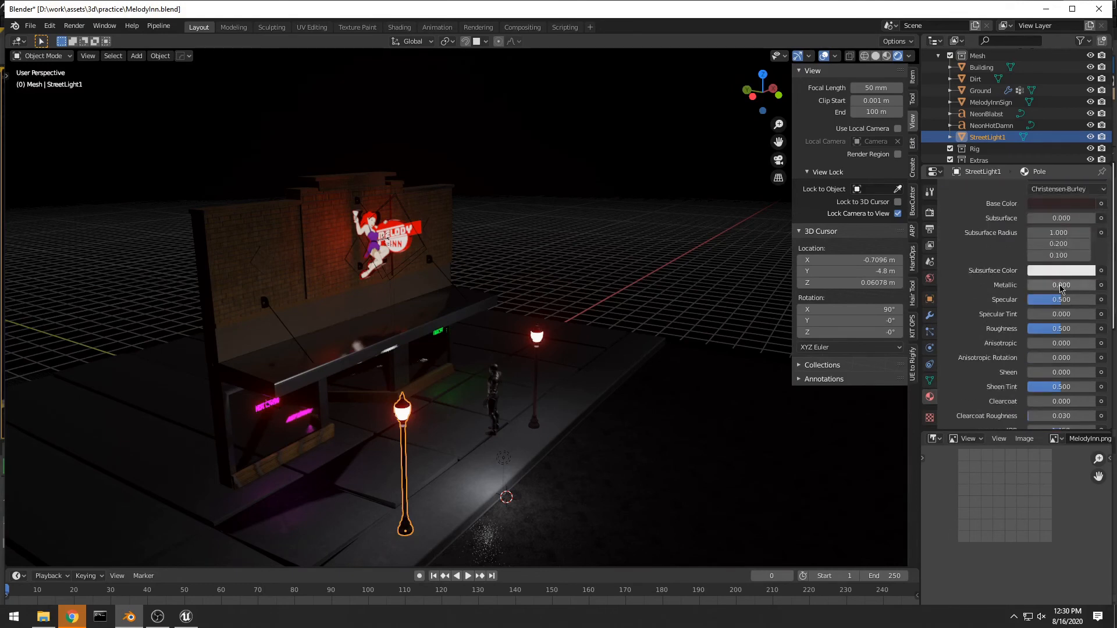
scroll(1046, 263, up, 10)
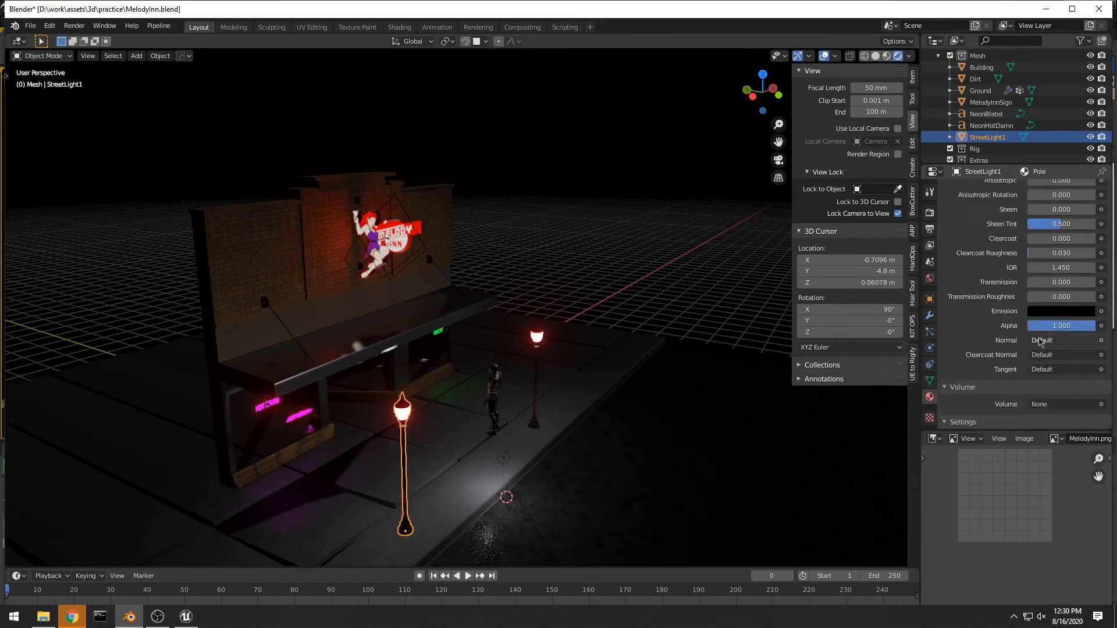
Step: Examine the glowing street lights and neon-lit building front in Blender from straight ahead
right_click(516, 481)
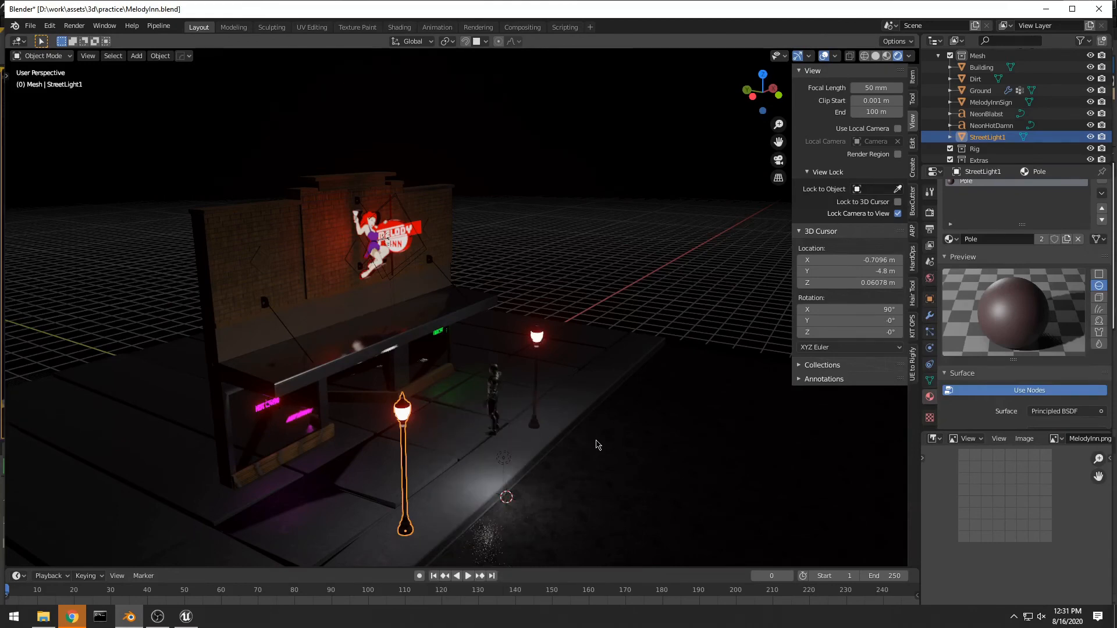
right_click(596, 445)
key(Escape)
middle_drag(596, 445, 523, 438)
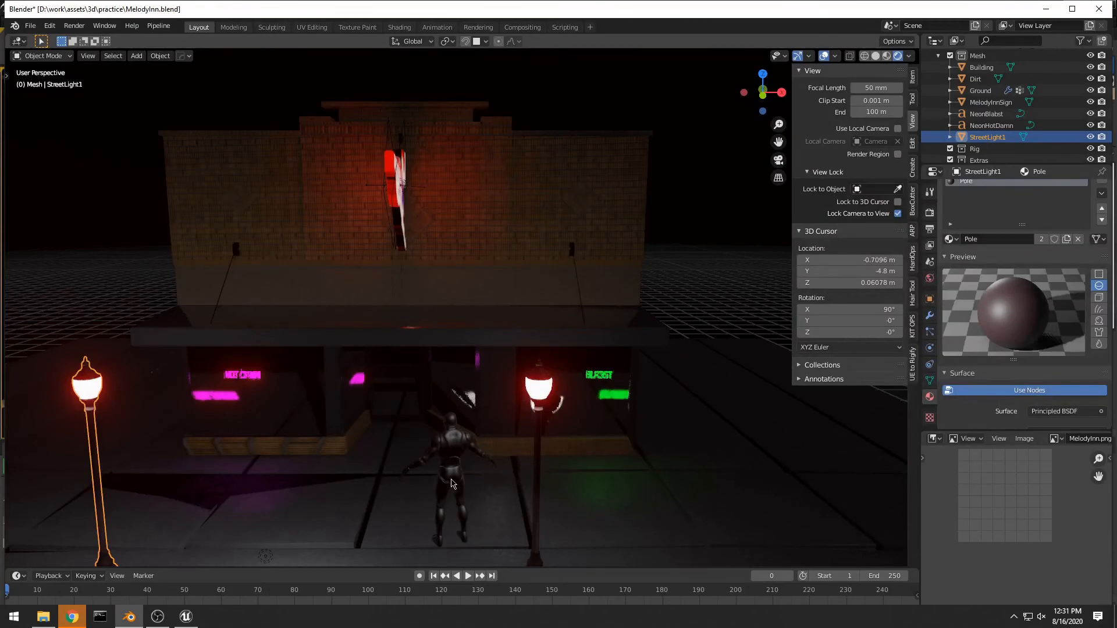
middle_drag(449, 484, 578, 397)
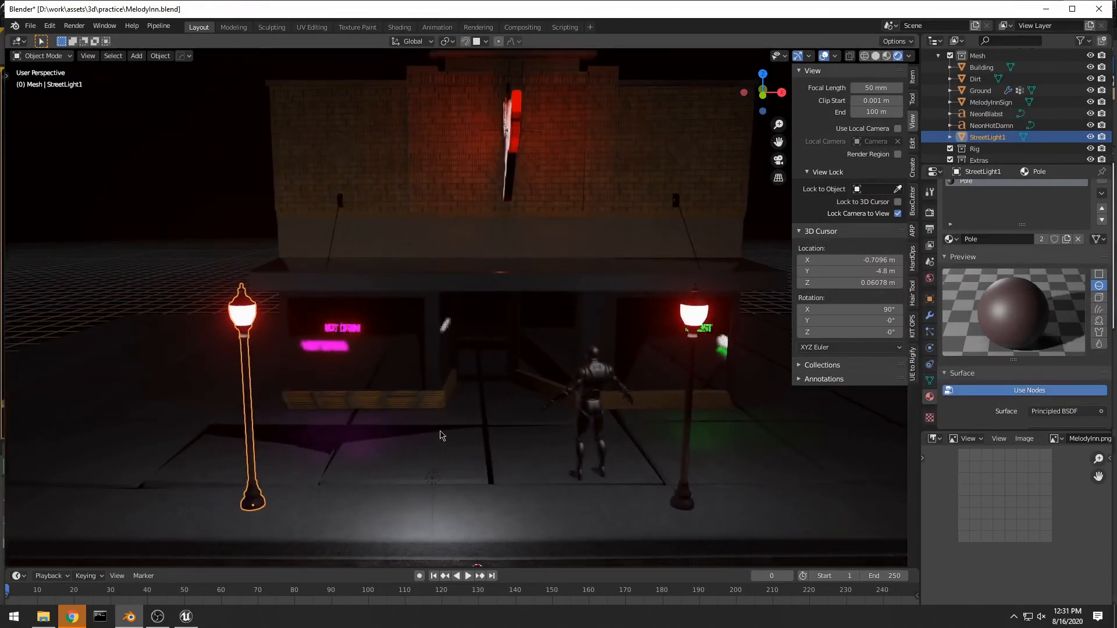
Step: Switch to Unreal Editor and inspect the building and its Melody Inn sign, selecting each to check its materials
key(alt+Tab)
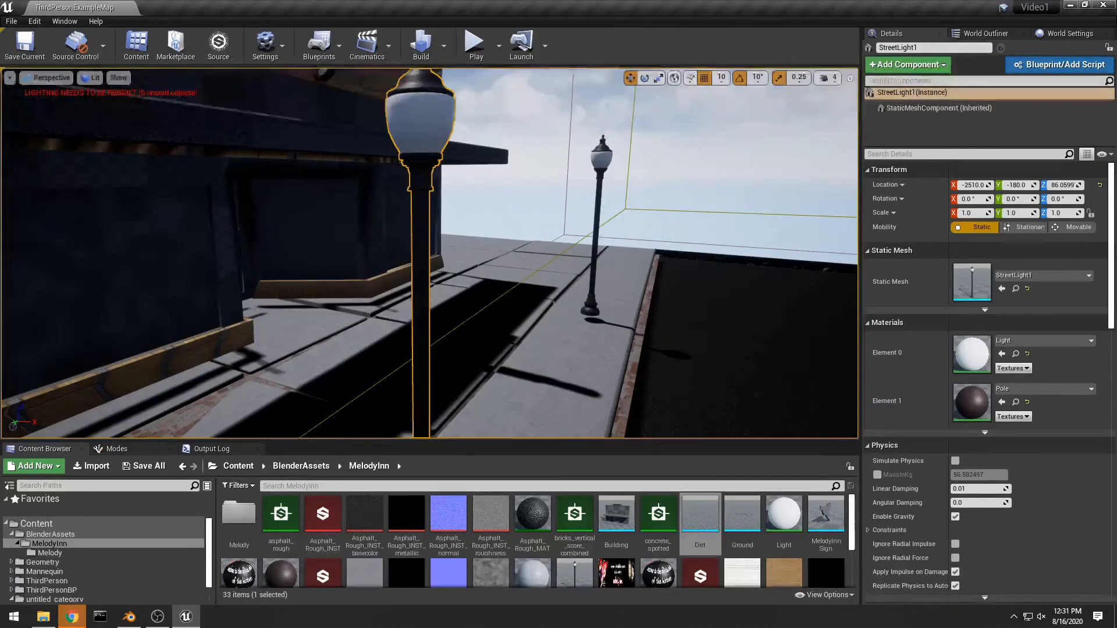
middle_drag(395, 330, 442, 280)
right_drag(443, 280, 256, 213)
click(373, 245)
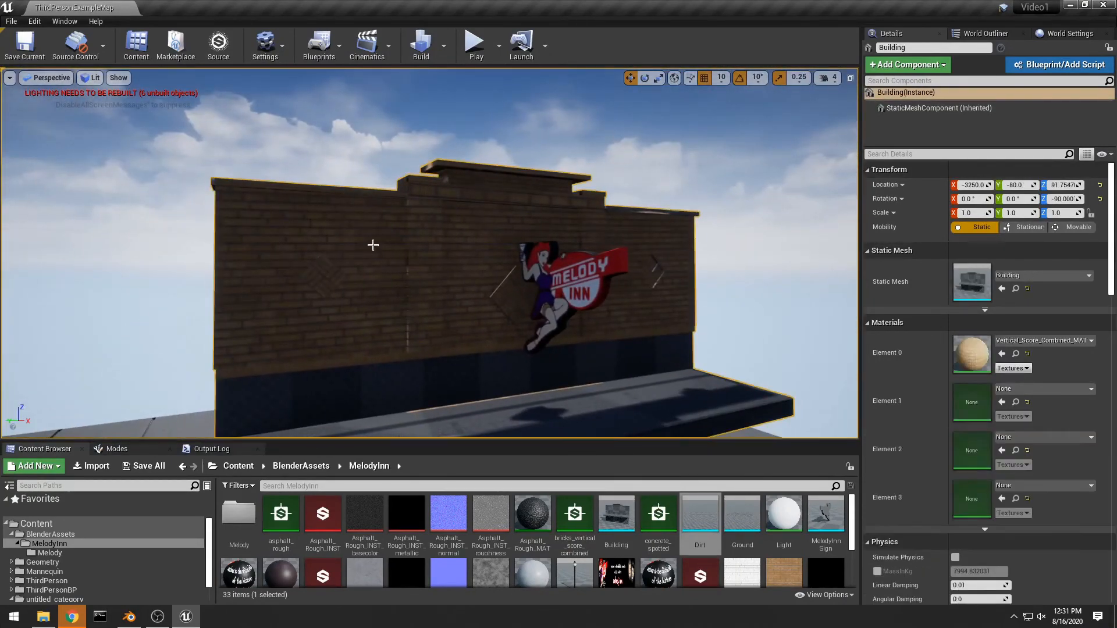
scroll(493, 345, down, 8)
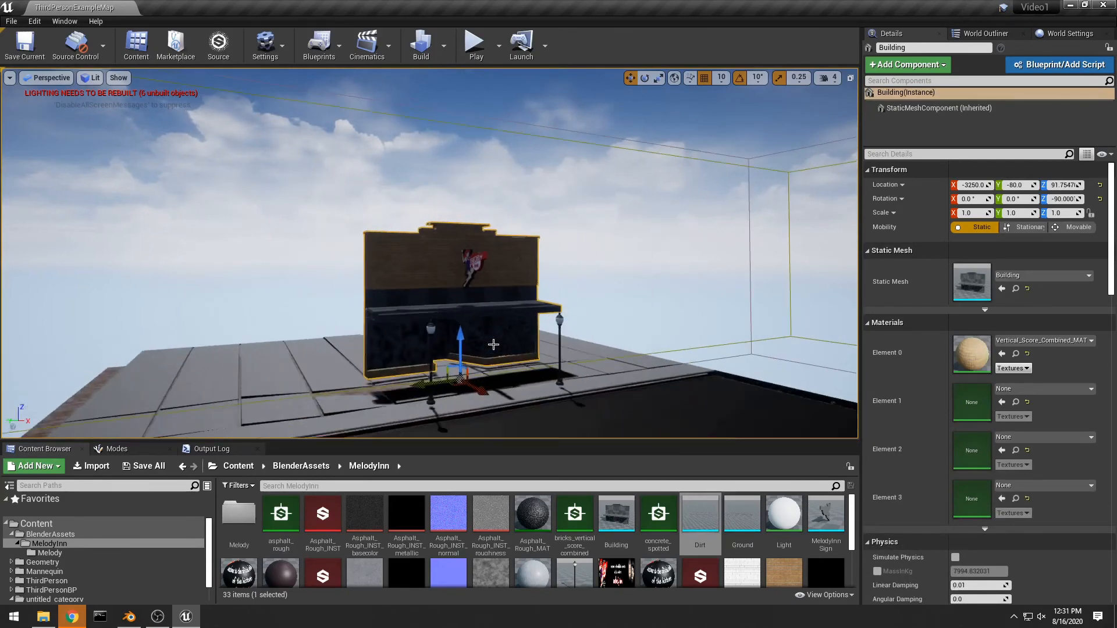
mouse_move(486, 365)
right_down()
mouse_move(512, 419)
mouse_move(506, 434)
mouse_move(489, 410)
mouse_move(460, 297)
mouse_move(466, 360)
mouse_move(500, 317)
mouse_move(442, 326)
mouse_move(408, 291)
mouse_move(378, 291)
mouse_move(355, 309)
mouse_move(402, 285)
mouse_move(442, 300)
mouse_move(422, 288)
mouse_move(422, 262)
mouse_move(493, 354)
right_up()
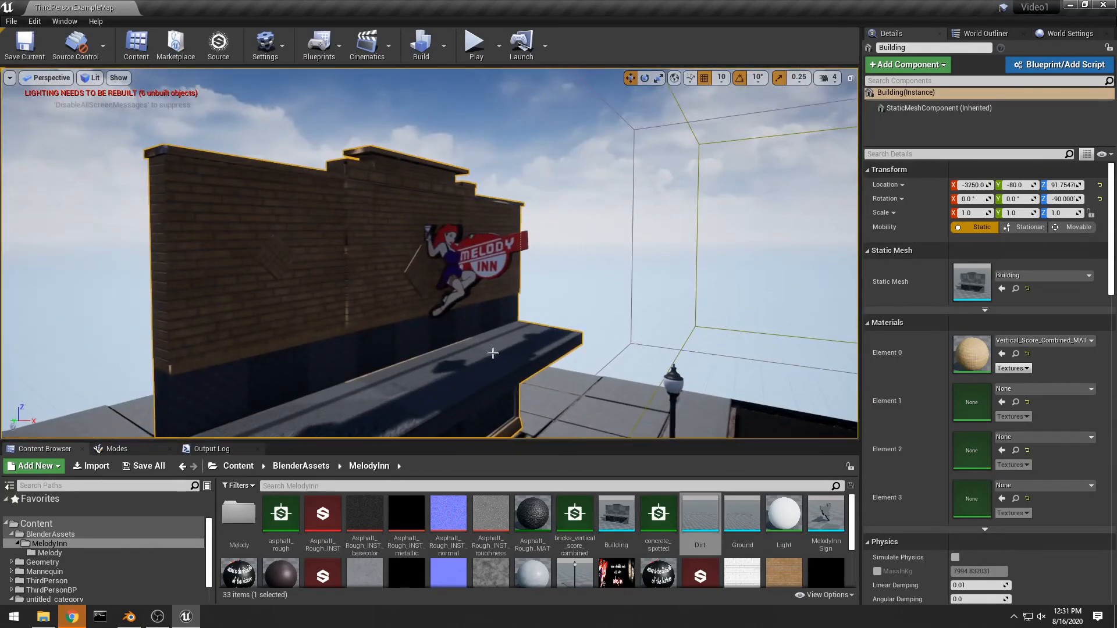
click(499, 248)
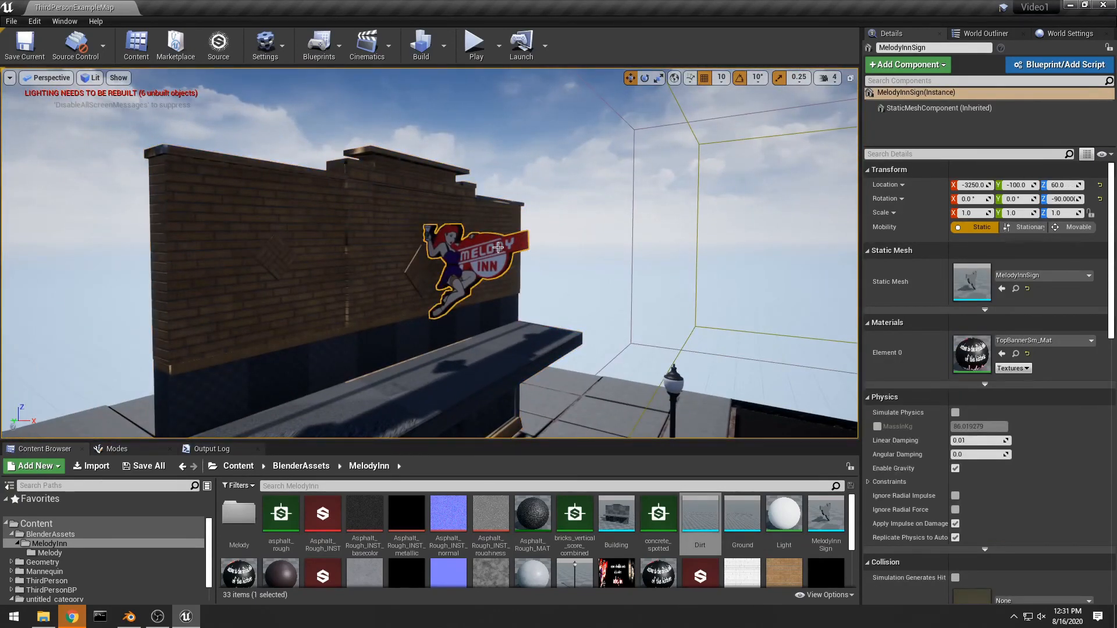
right_drag(498, 247, 574, 355)
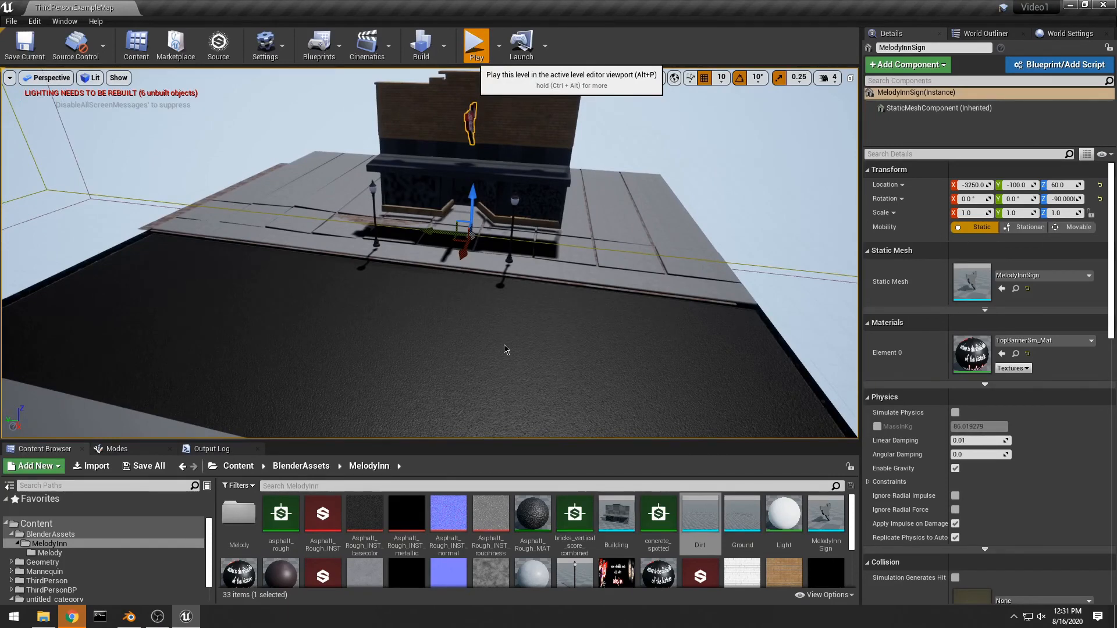
Step: Play the level, run the character around the road, street lights and Melody Inn building, and stop the session
key(alt+p)
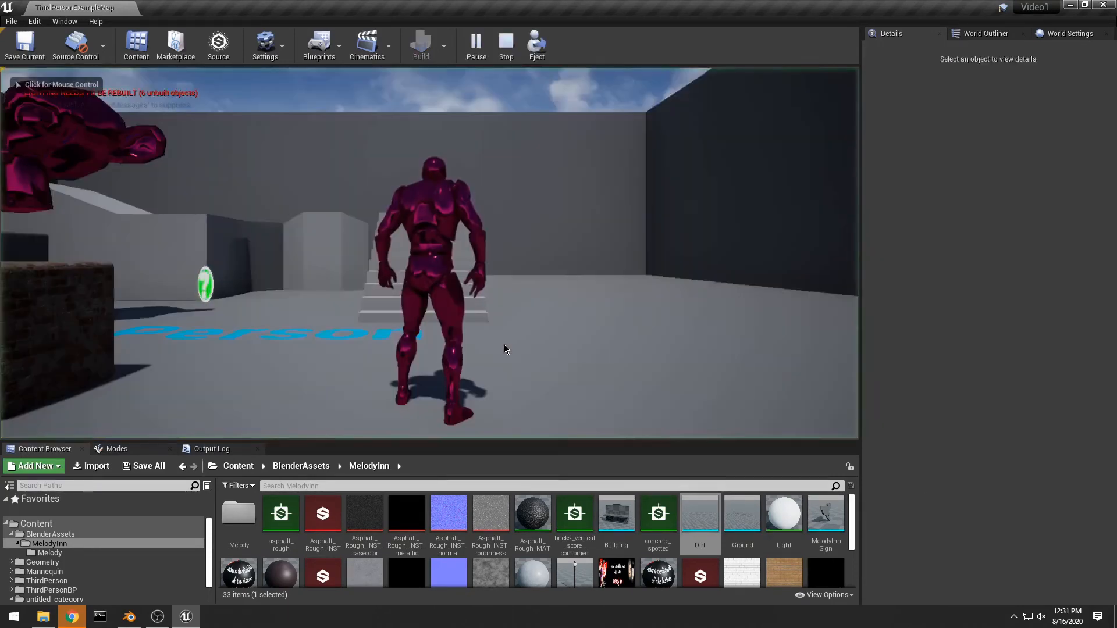
key(w)
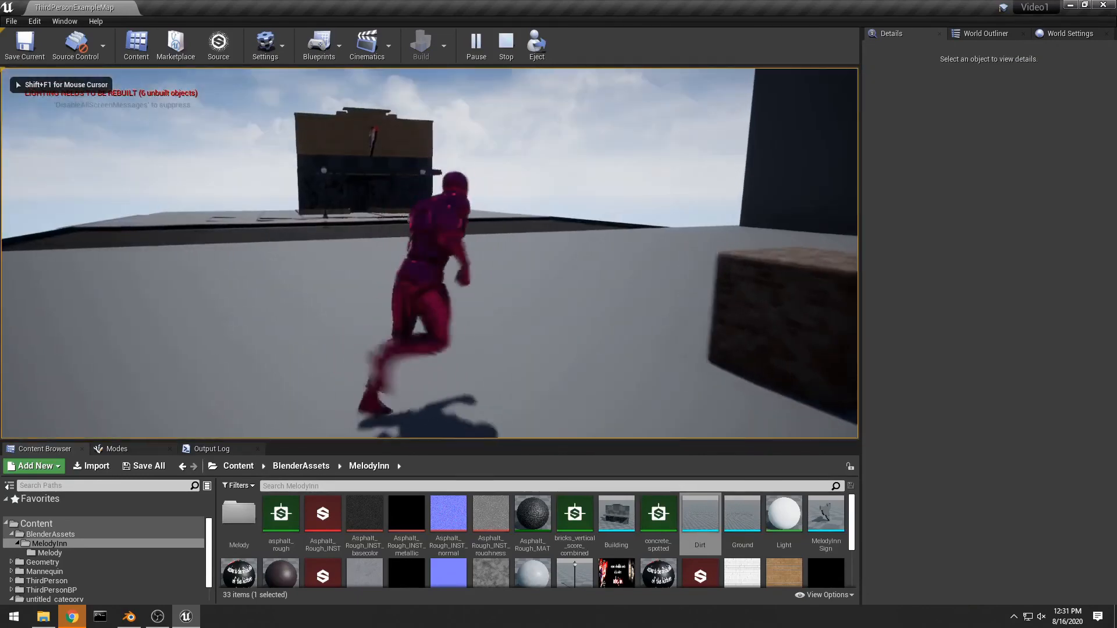
key(w)
key(space)
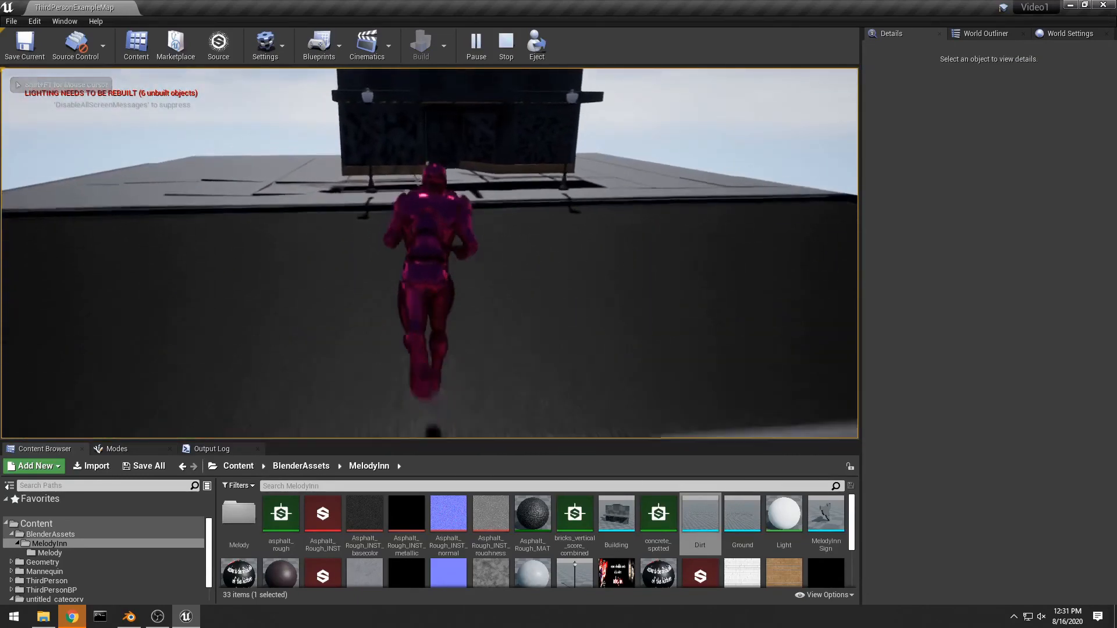
key(w)
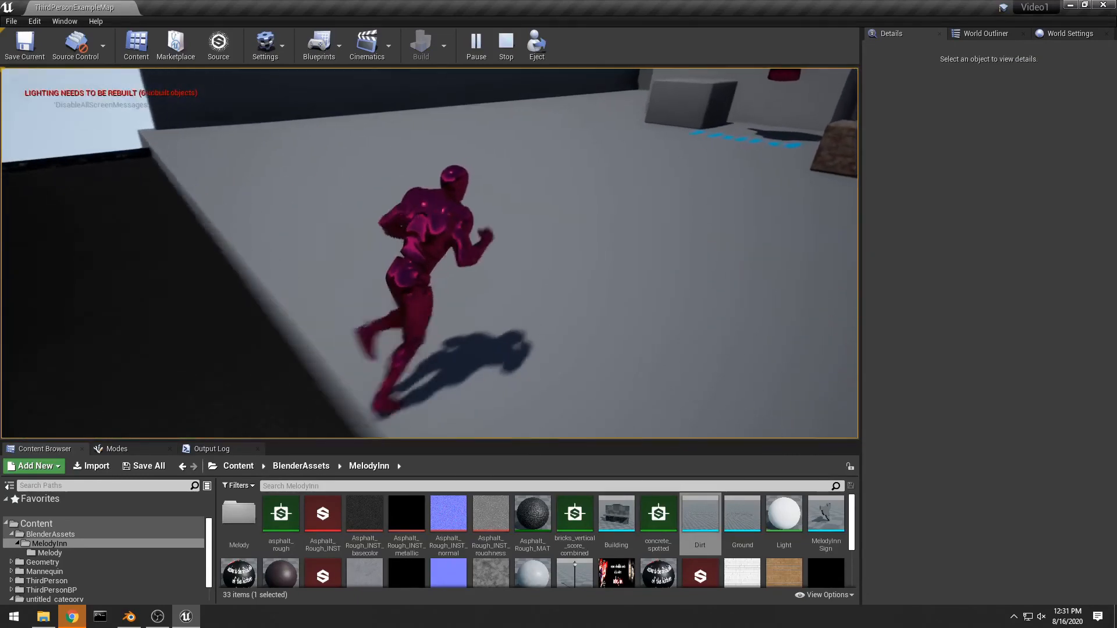
key(w)
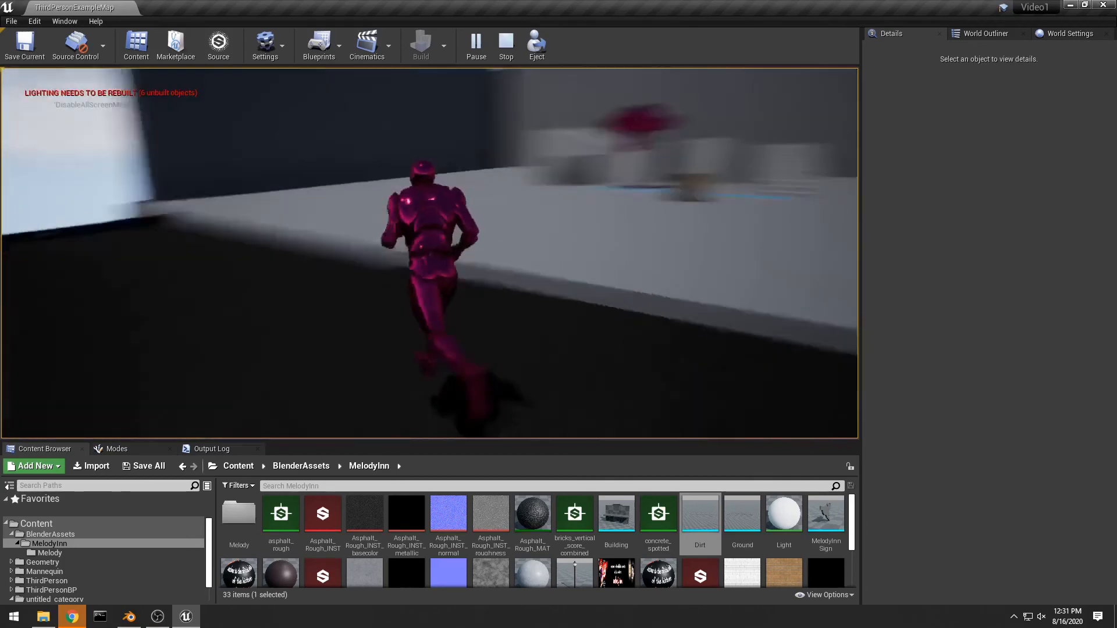
key(w)
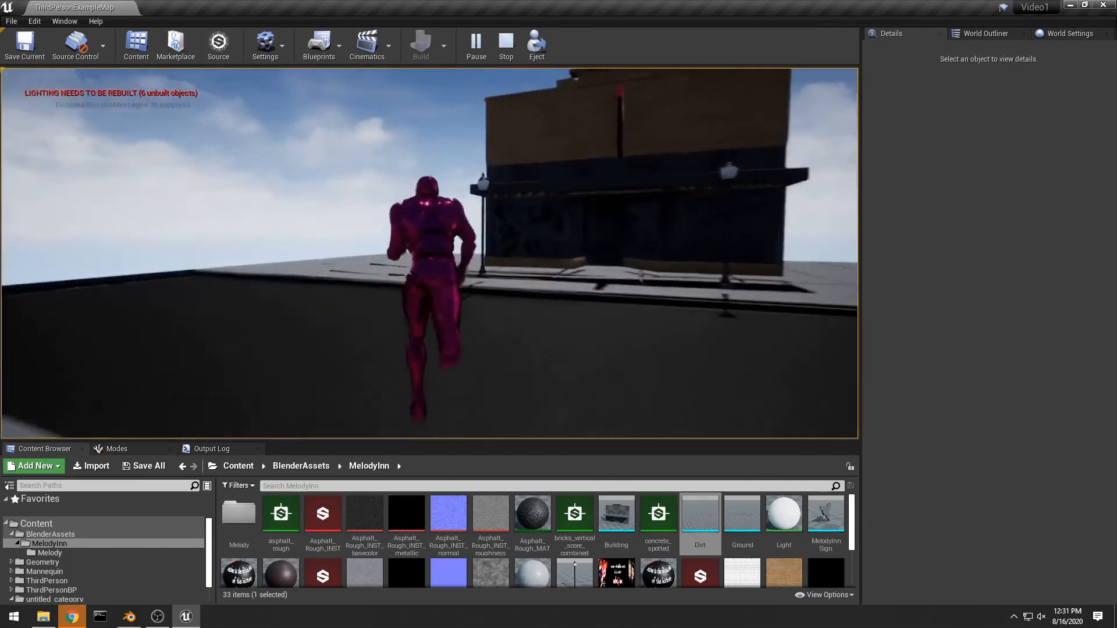
key(w)
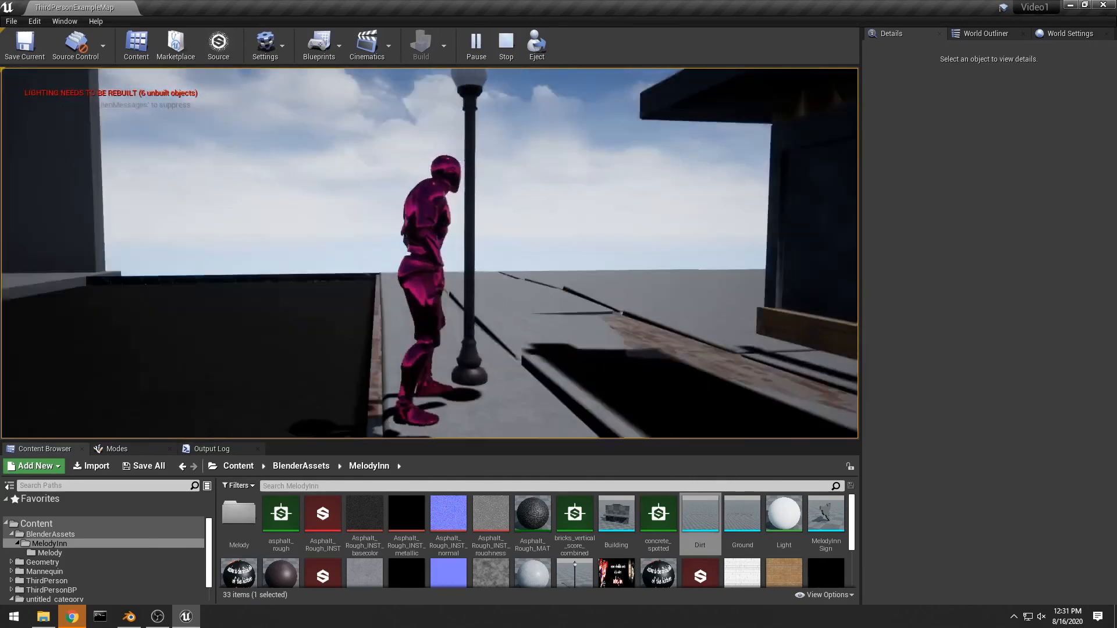
key(w)
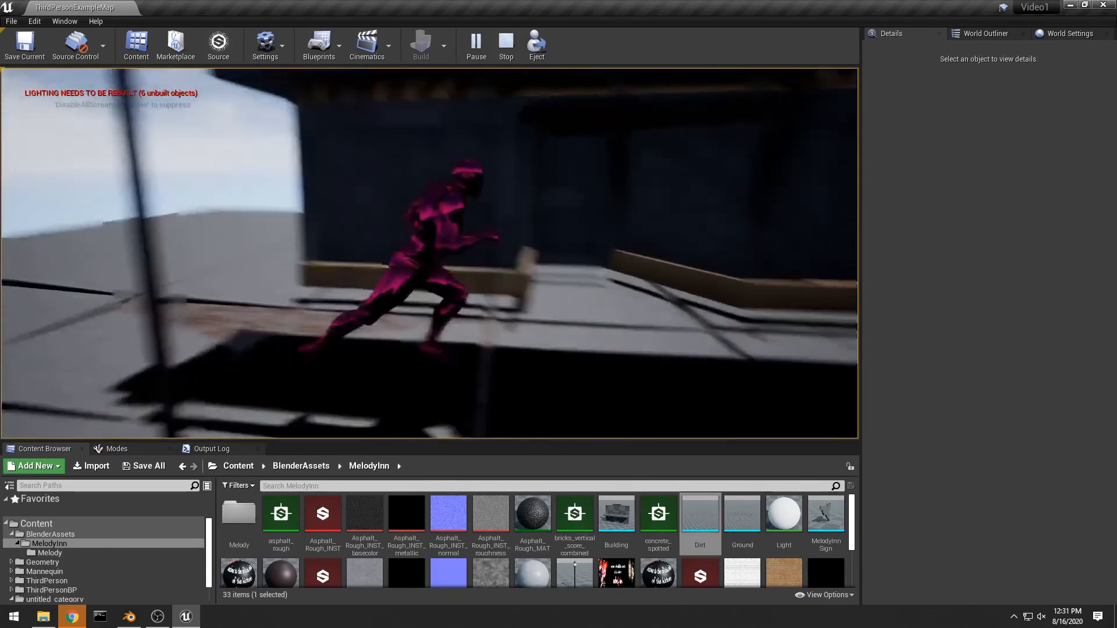
key(w)
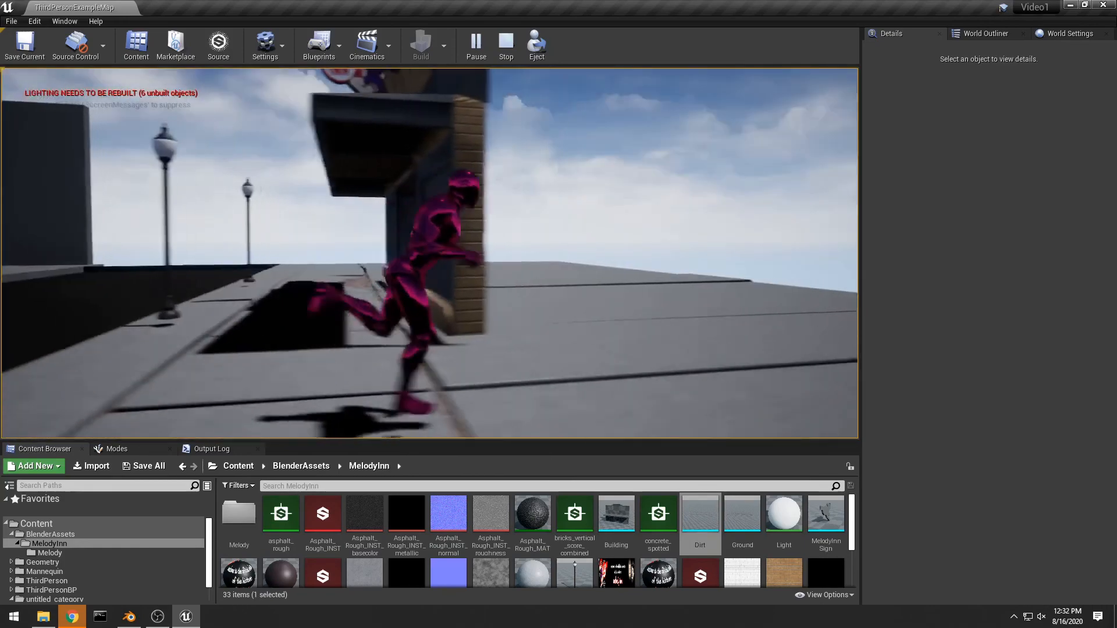
key(a)
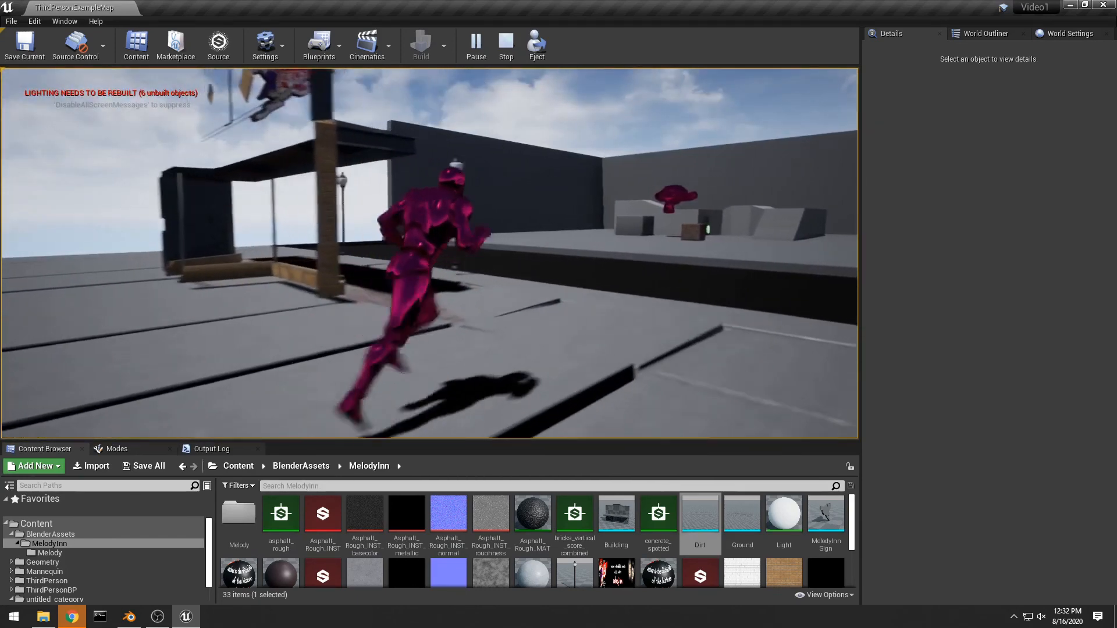
key(w)
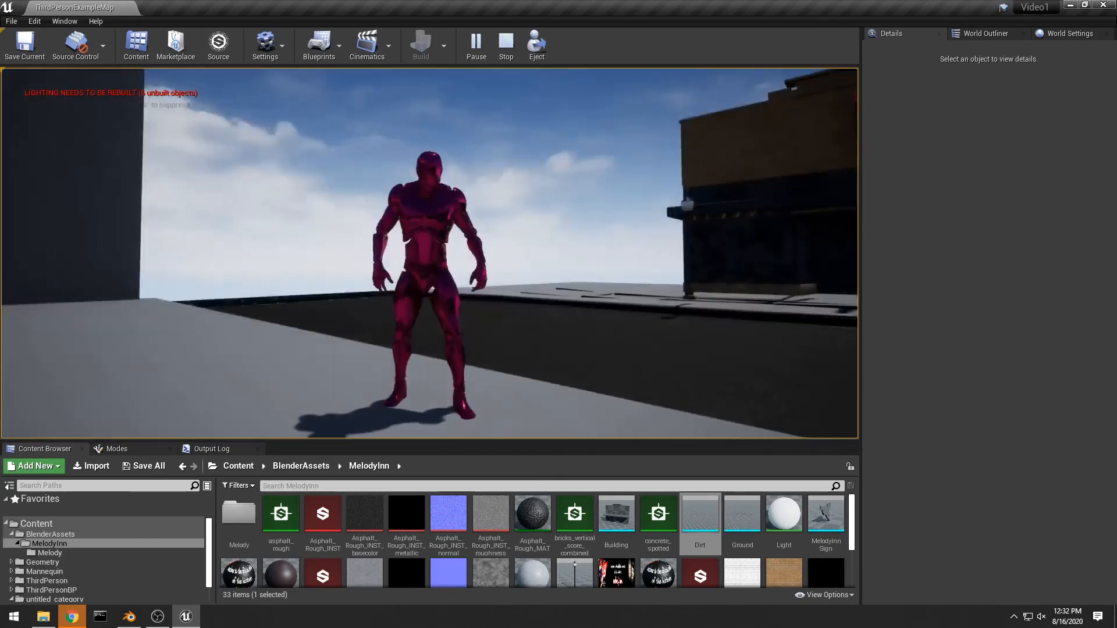
key(w)
key(w)
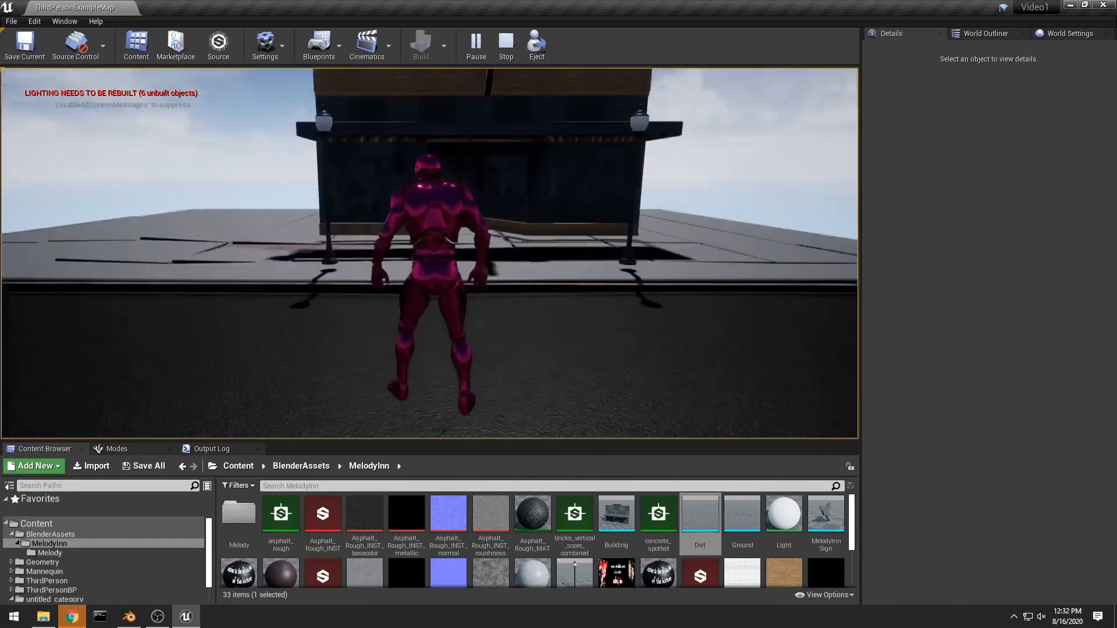
key(Escape)
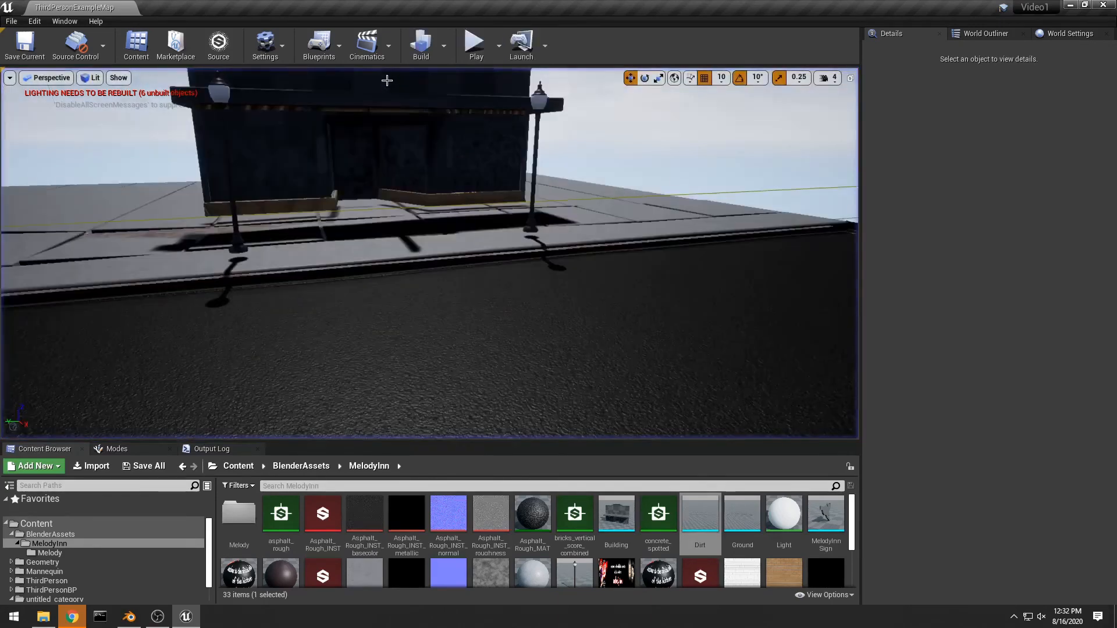
Step: Build the level's lighting, review the lighting results, and return to the level
right_drag(428, 253, 364, 18)
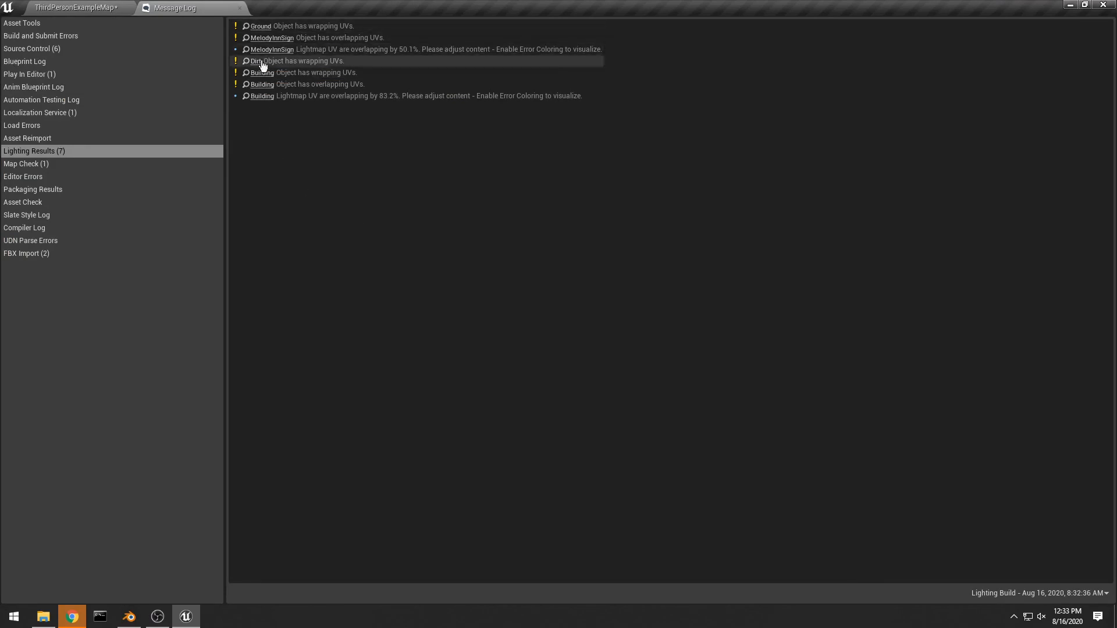
click(67, 7)
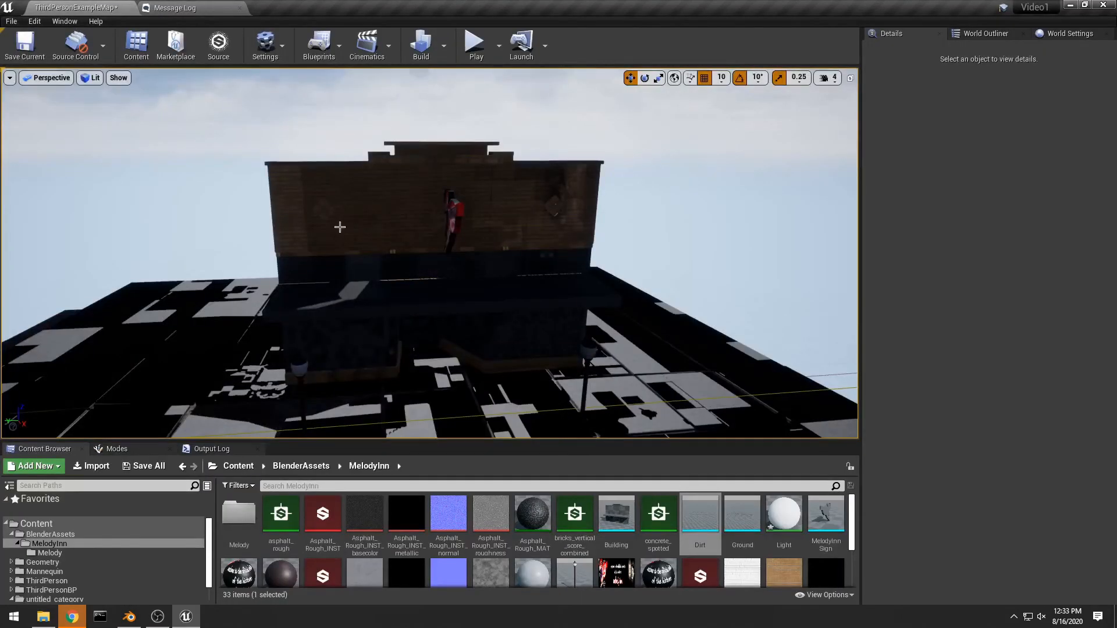
Step: Examine the baked shading on the Melody Inn building, pavement and road from several distances and angles
right_drag(339, 227, 297, 239)
key(w)
key(w)
key(d)
key(s)
key(s)
key(a)
key(w)
key(d)
key(s)
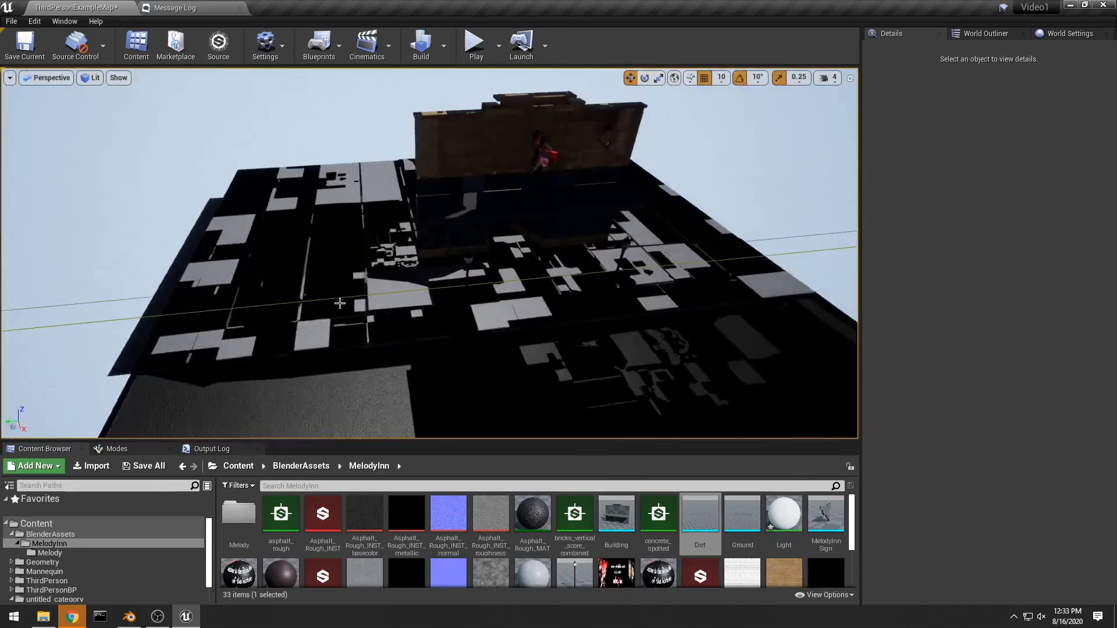
right_drag(340, 313, 460, 256)
key(a)
key(w)
key(d)
key(s)
key(a)
key(d)
key(a)
key(s)
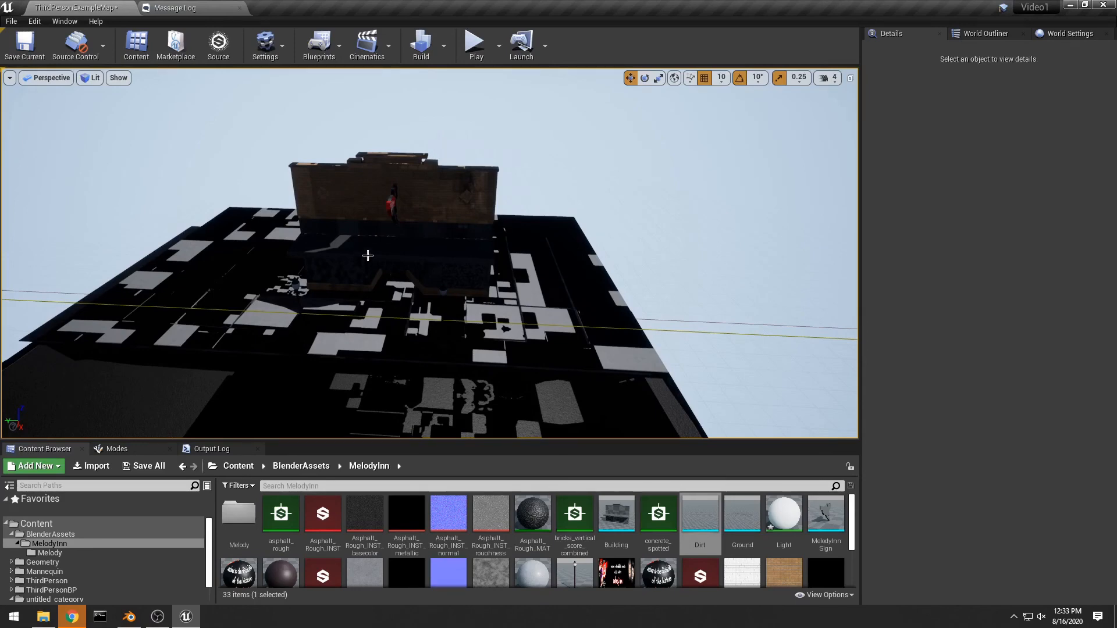
right_drag(460, 256, 368, 262)
key(w)
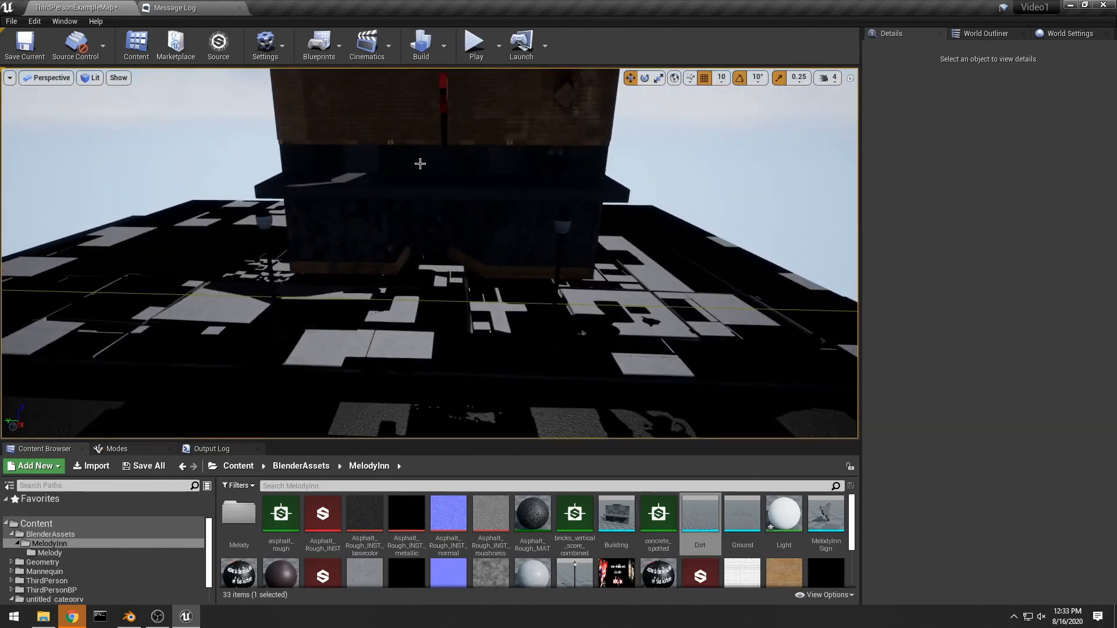
Step: Select the brick cube near the player start and inspect its baked shading for comparison
right_drag(420, 164, 582, 372)
key(w)
click(431, 225)
key(s)
scroll(347, 196, up, 2)
click(357, 196)
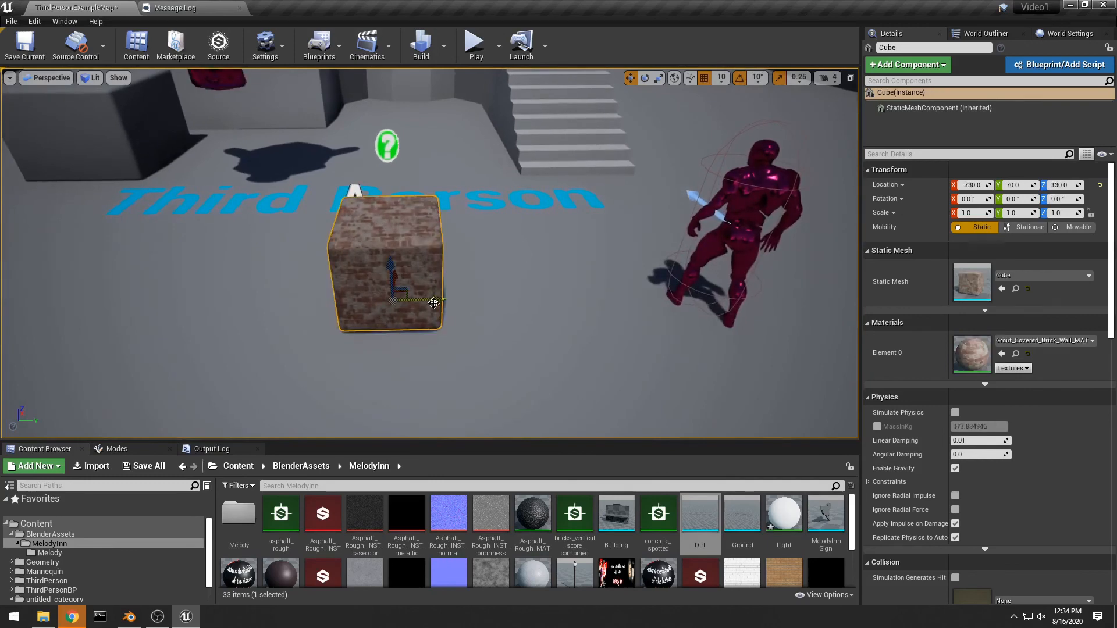
Step: Return to the Melody Inn building, select it, and examine its baked shading and the surrounding pavement
right_drag(357, 195, 483, 128)
key(w)
right_drag(407, 256, 372, 343)
key(s)
click(407, 255)
key(a)
key(d)
key(a)
key(s)
key(w)
key(s)
key(w)
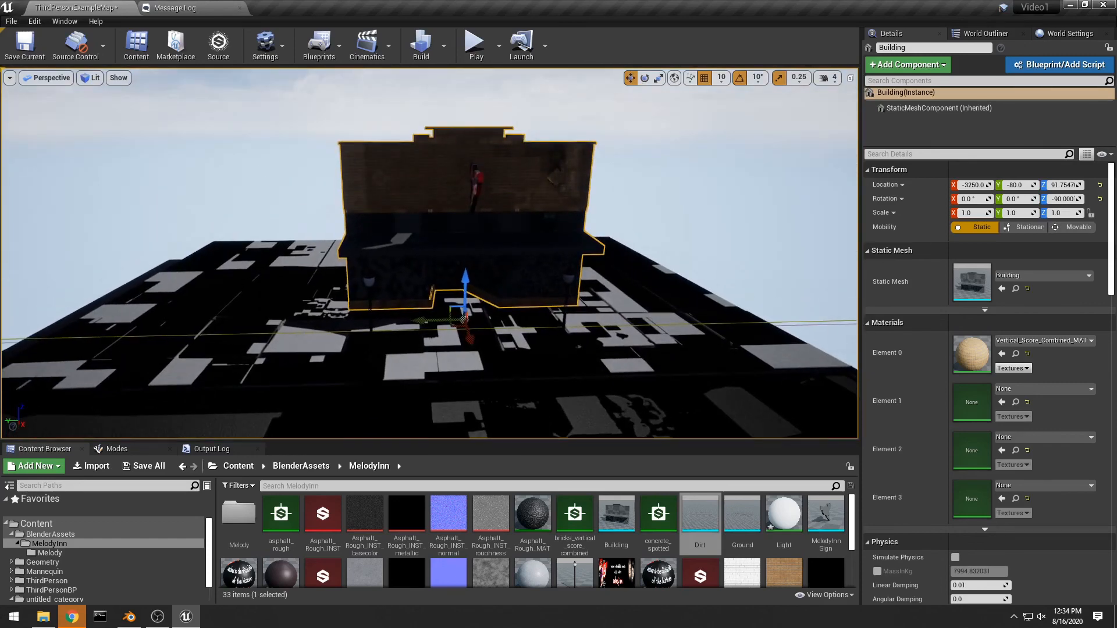